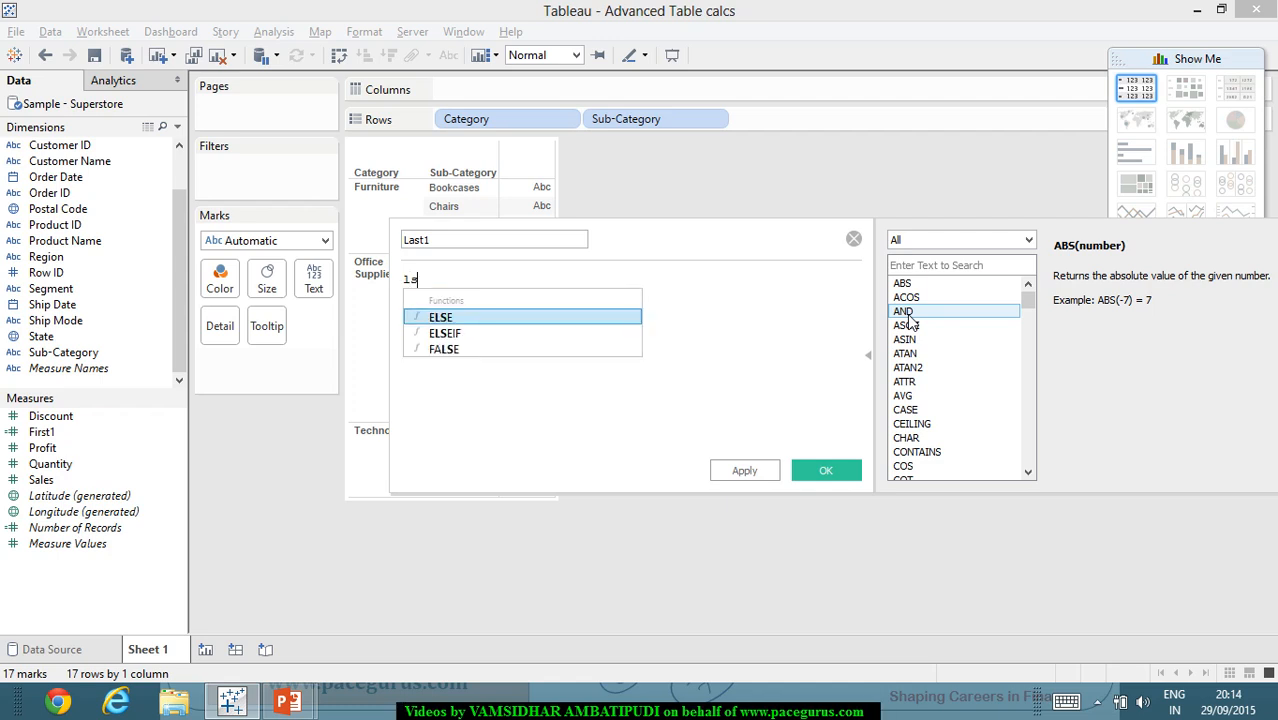
Complete the Last1 calculated field with the formula LAST() and save it.
key("Return")
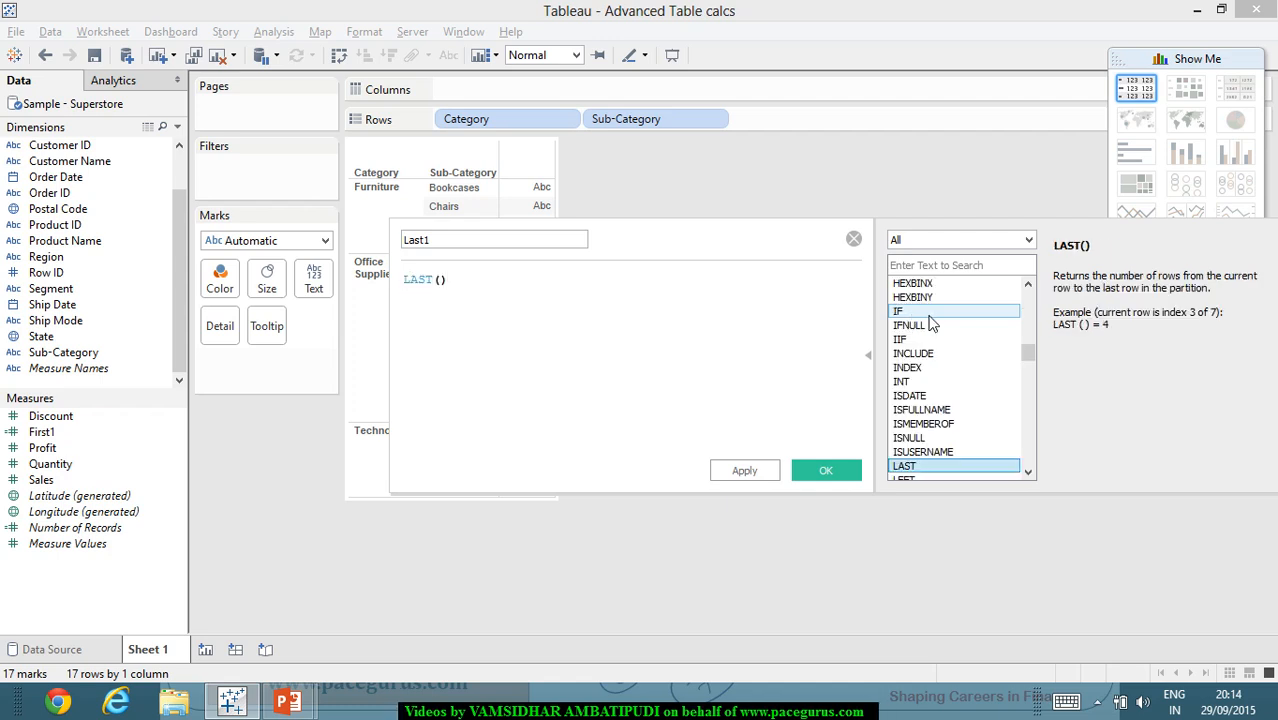
left_click(824, 468)
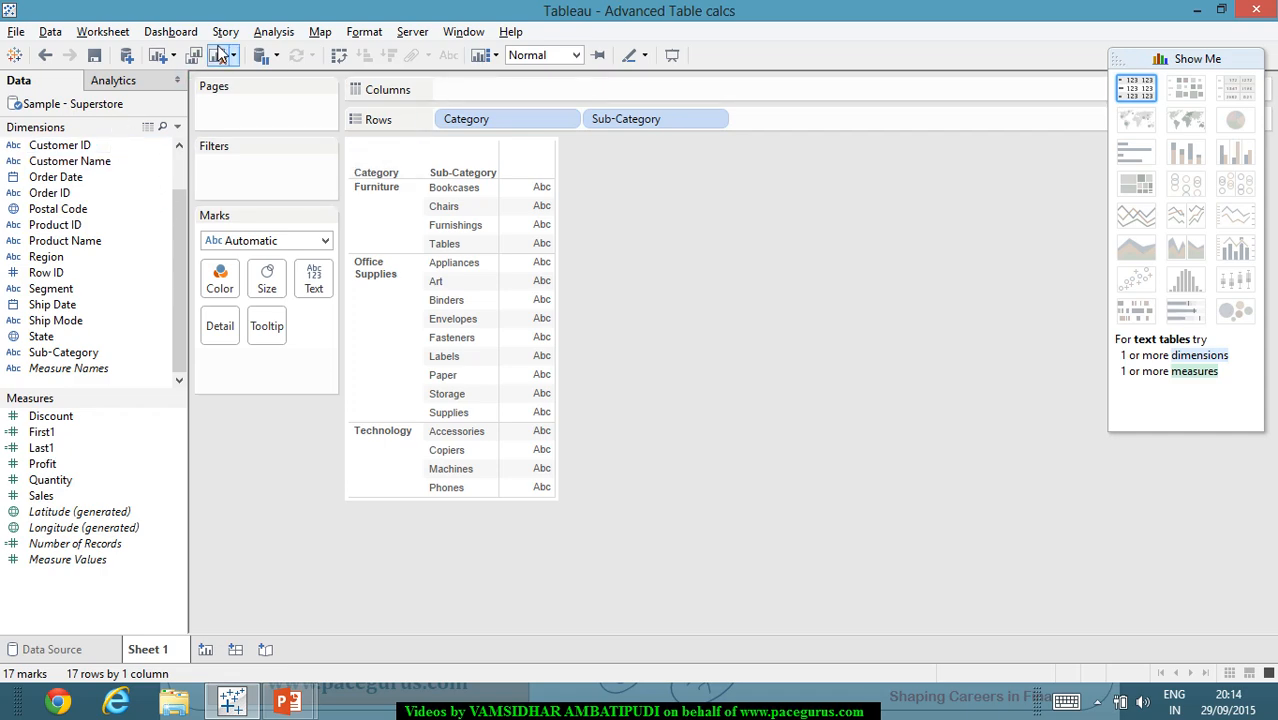
Create a calculated field named Index1 with the formula INDEX().
left_click(273, 31)
left_click(375, 372)
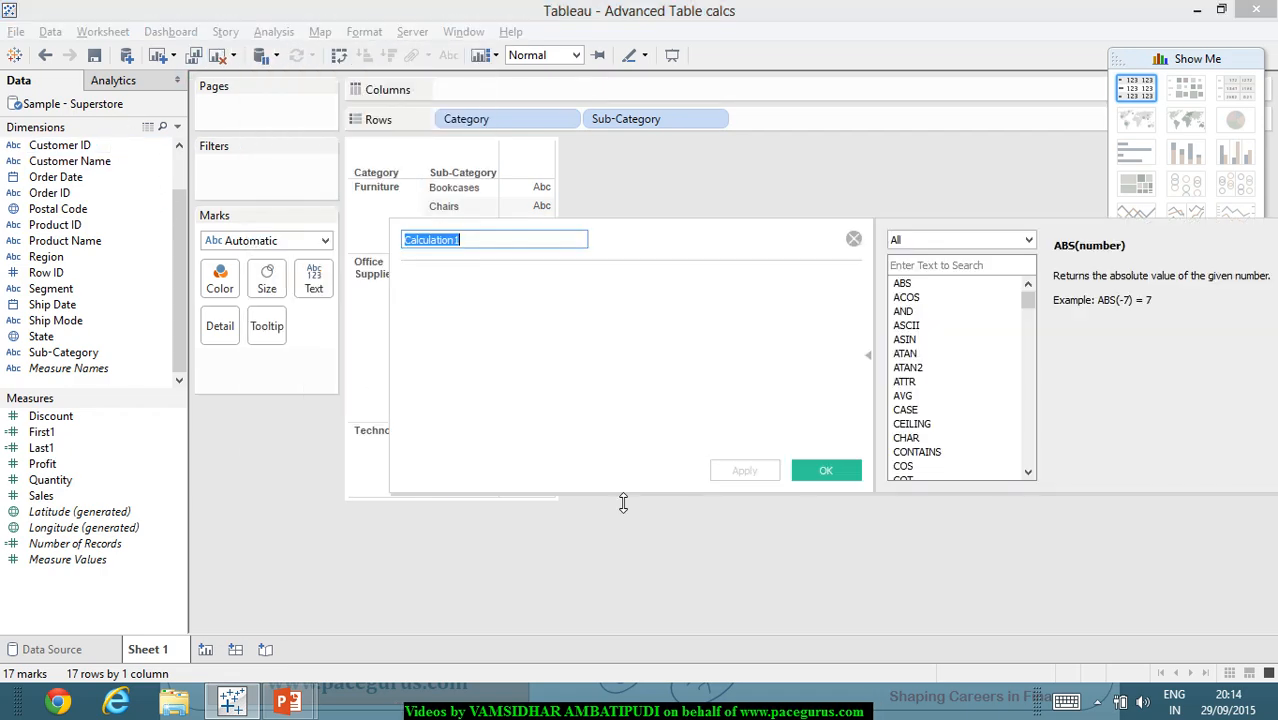
type("Index1")
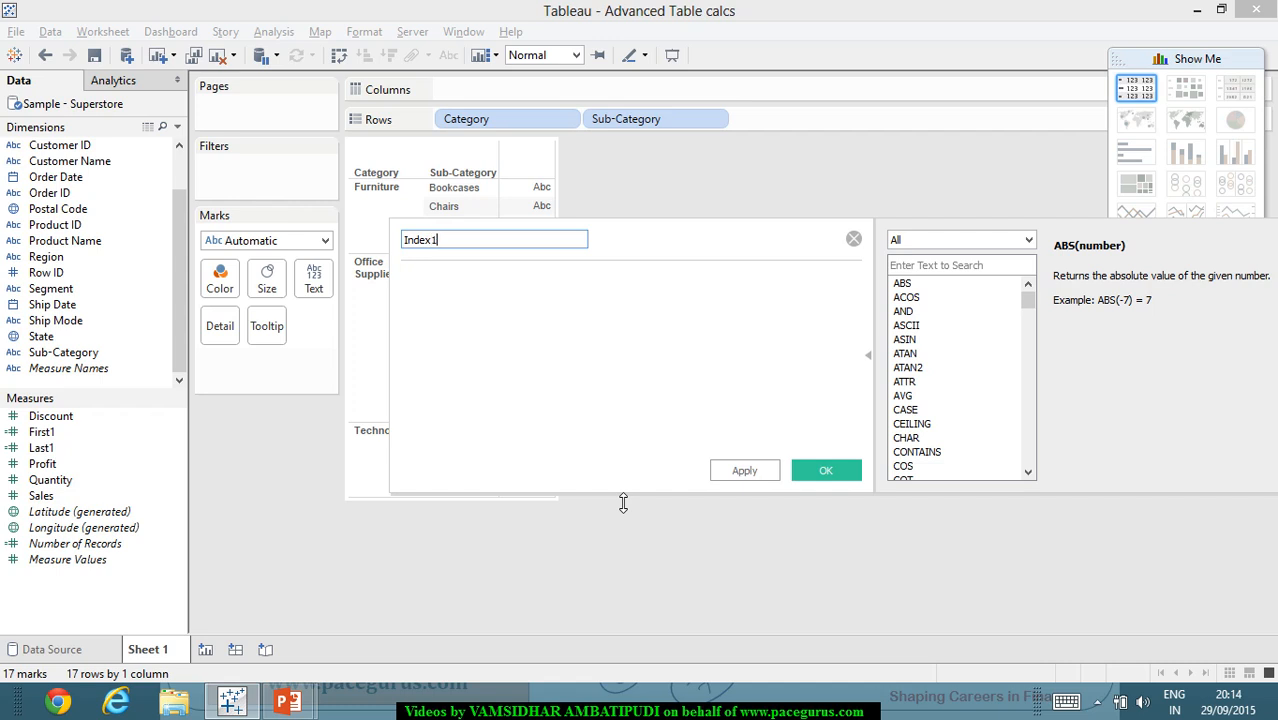
key("Tab")
type("ind")
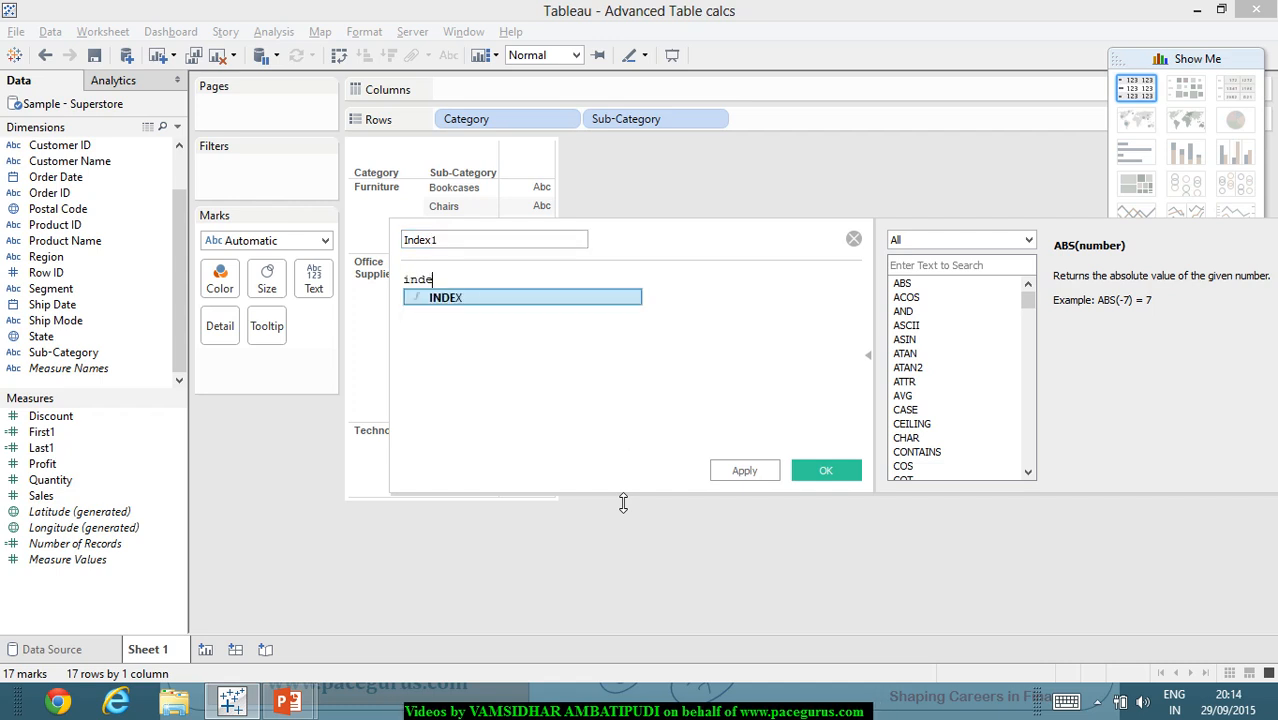
key("Return")
left_click(852, 474)
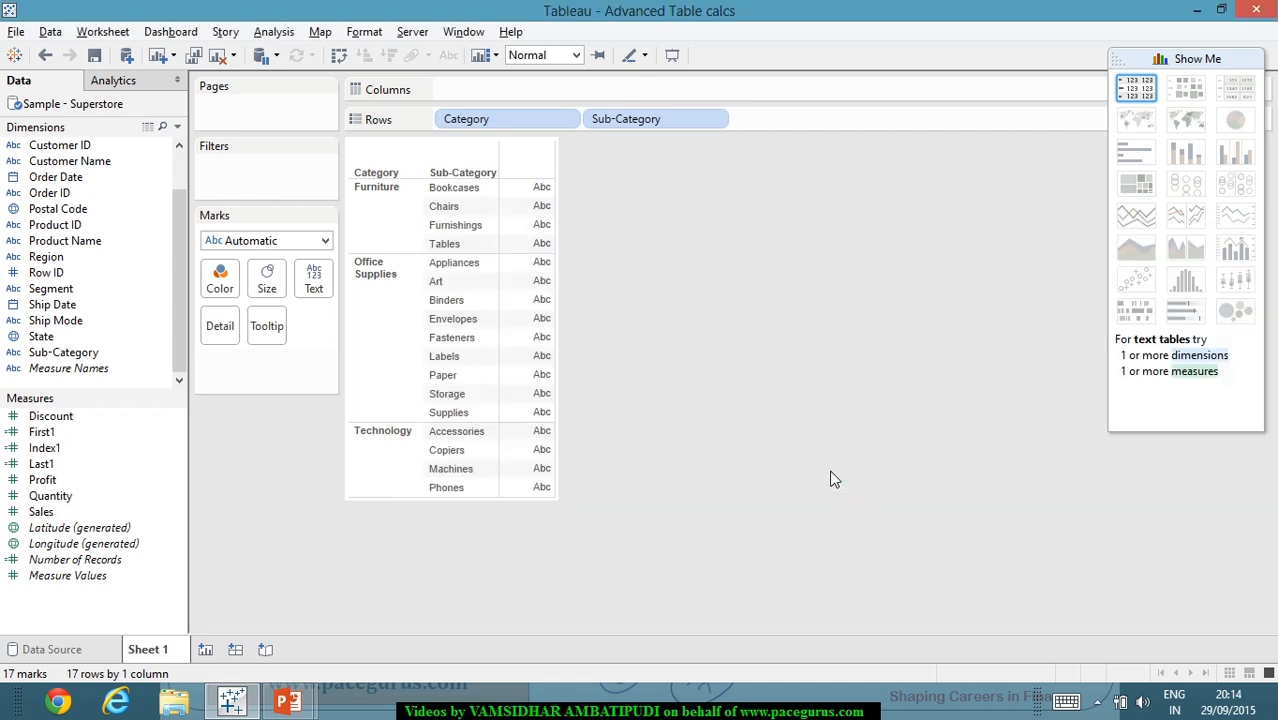
Create a calculated field named Size1 with the formula SIZE().
left_click(273, 31)
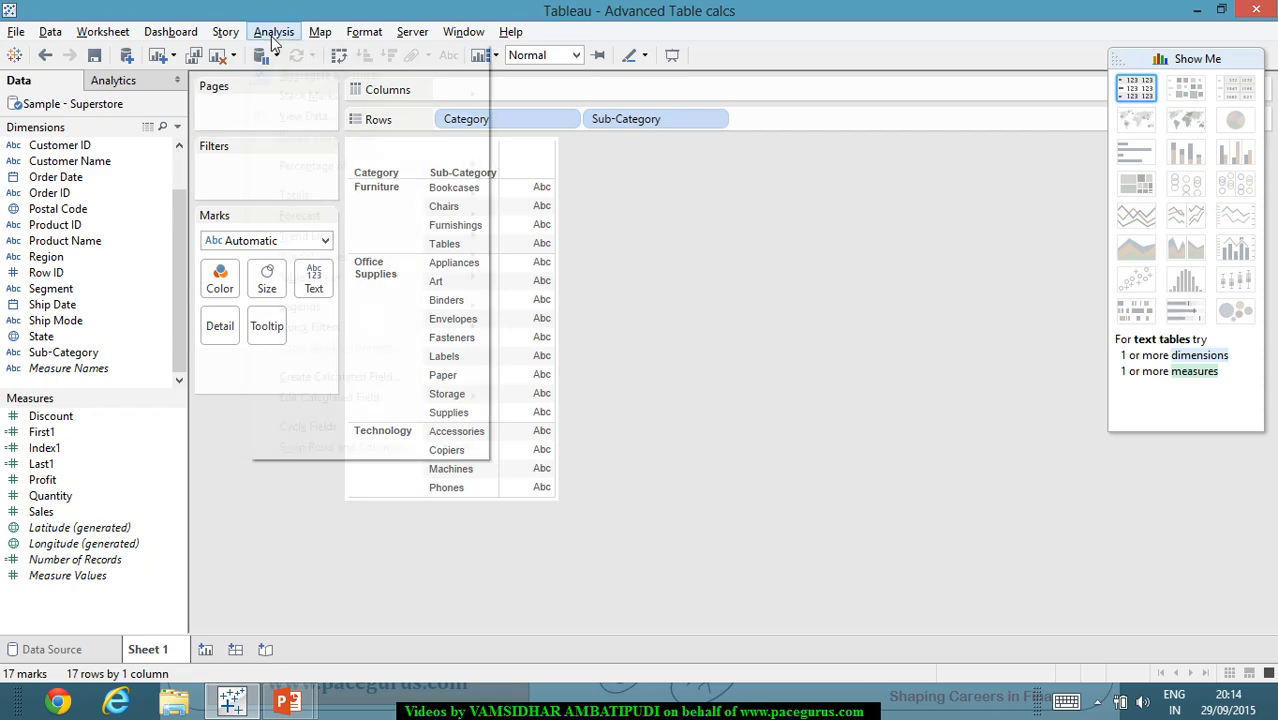
left_click(372, 376)
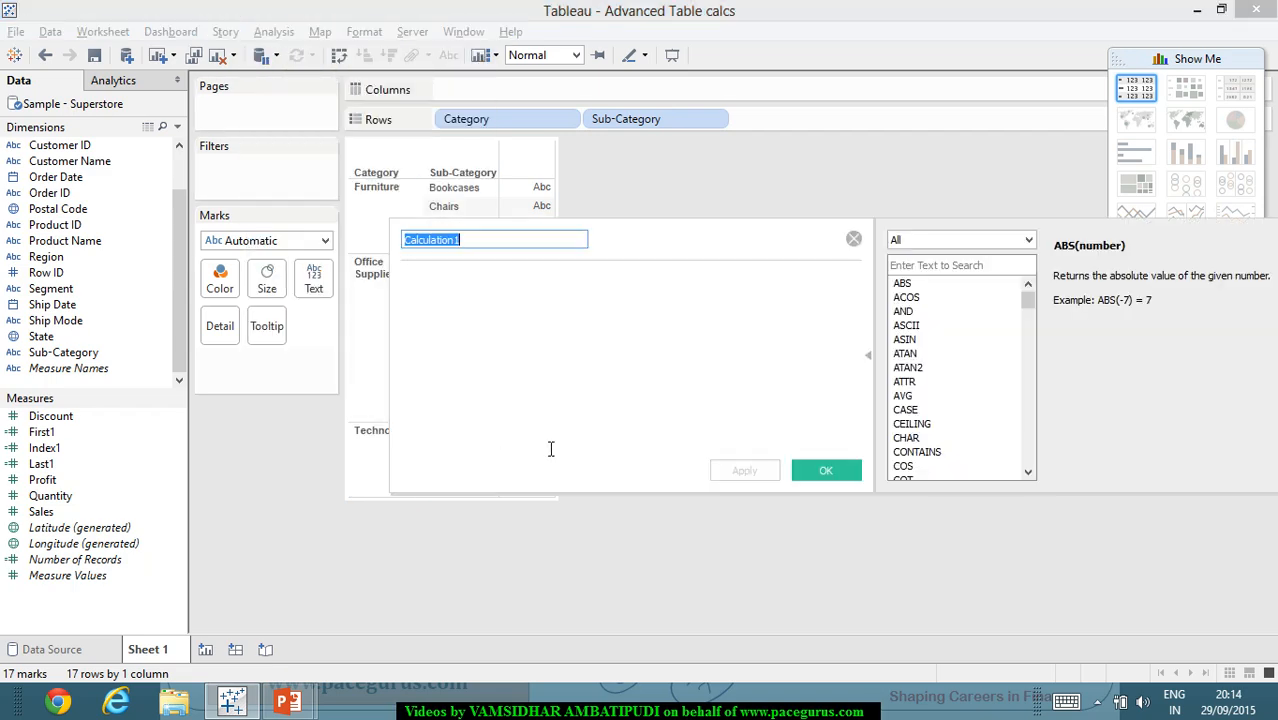
type("Sl")
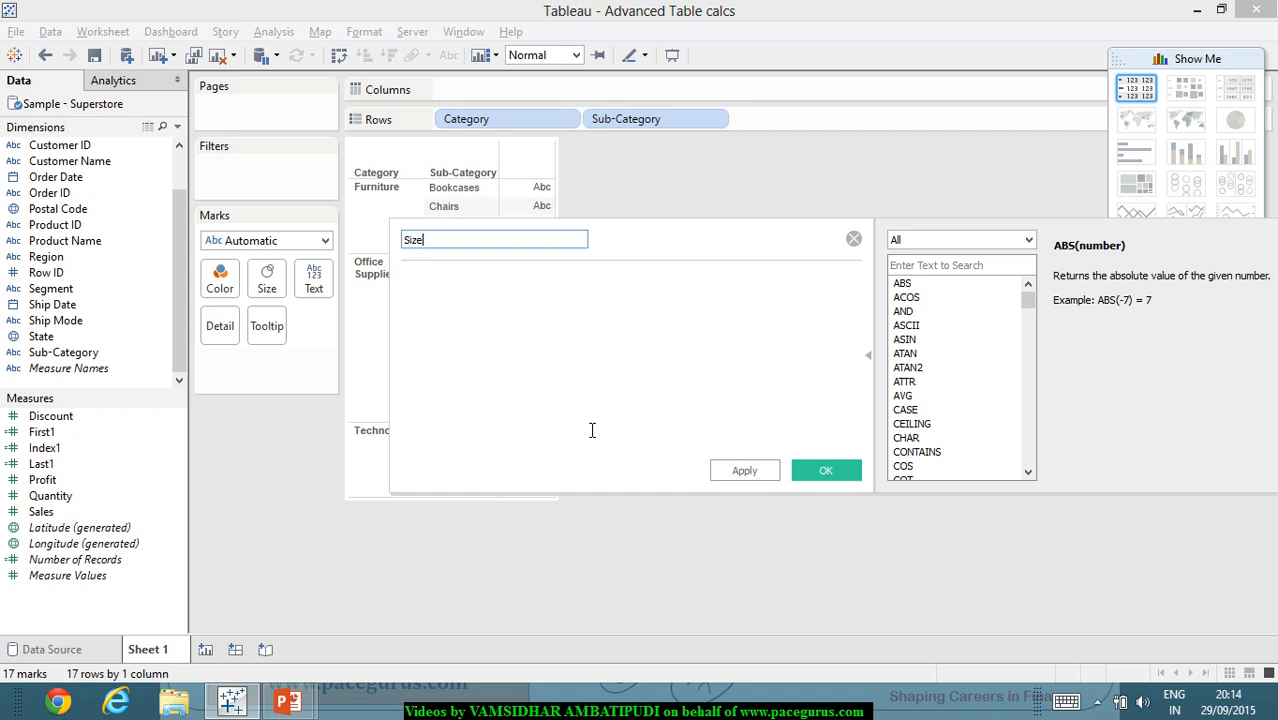
type("ze1")
left_click(591, 430)
type("Siz")
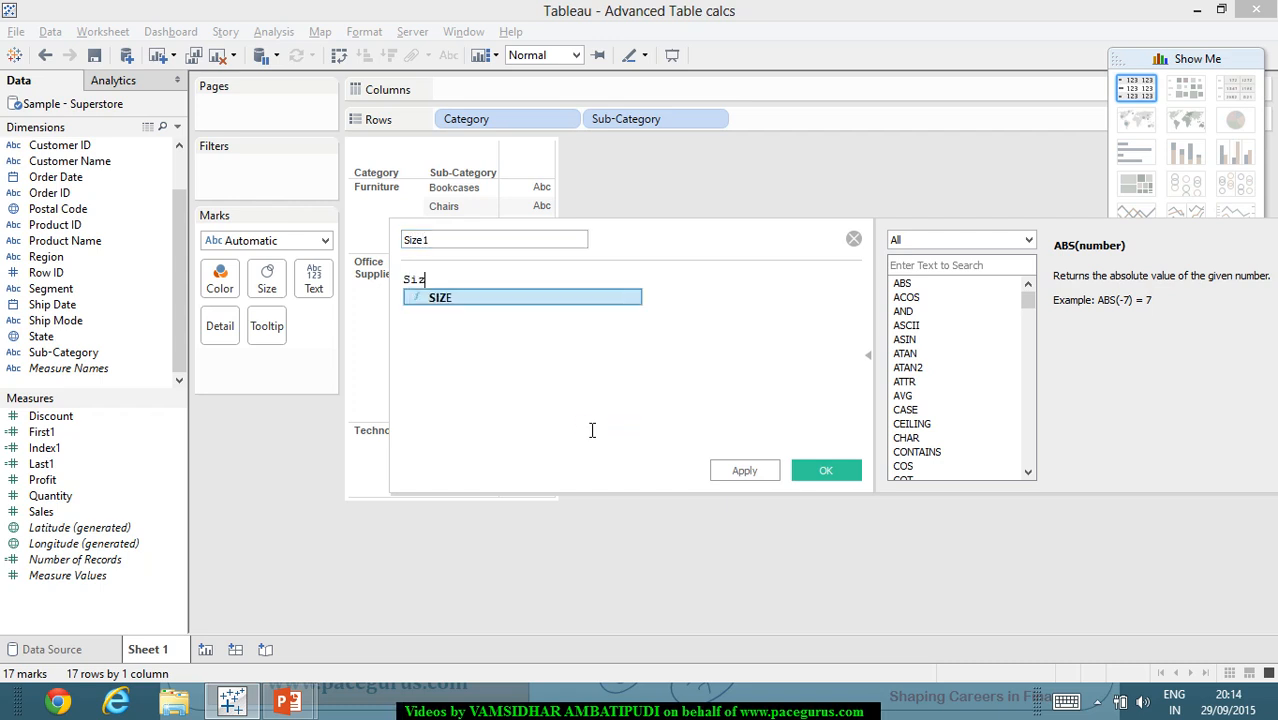
key("Return")
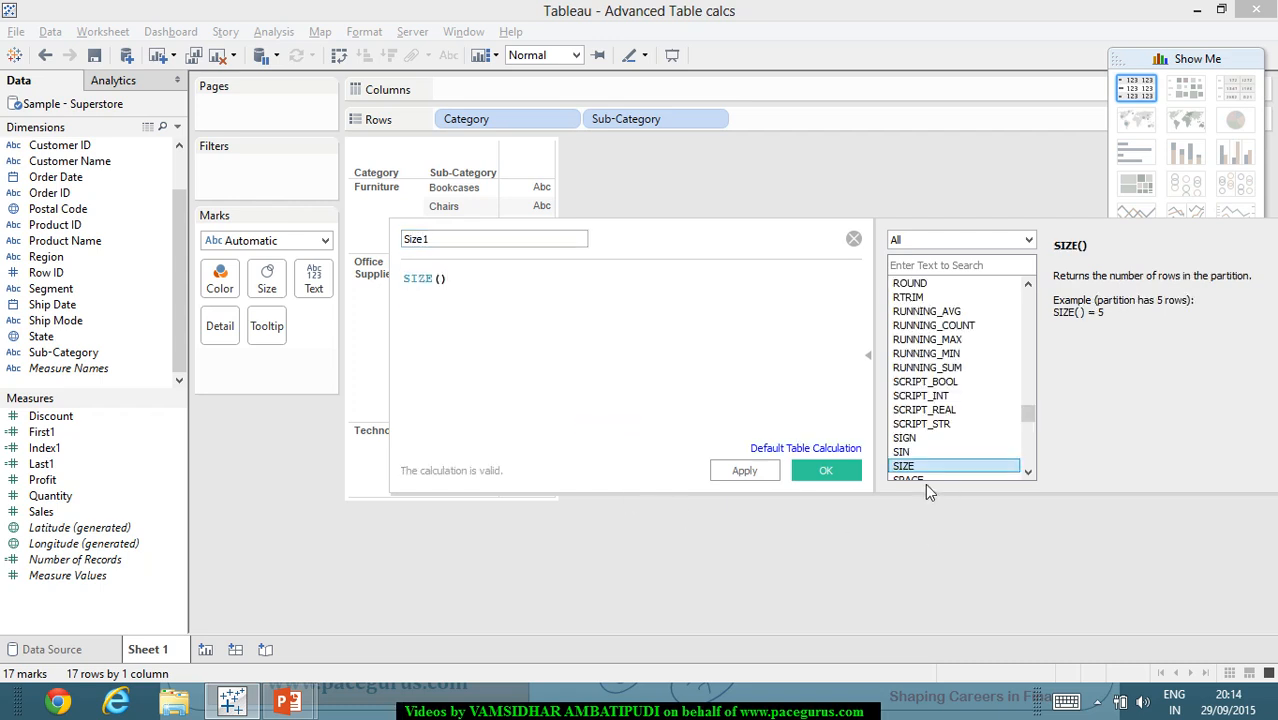
left_click(826, 471)
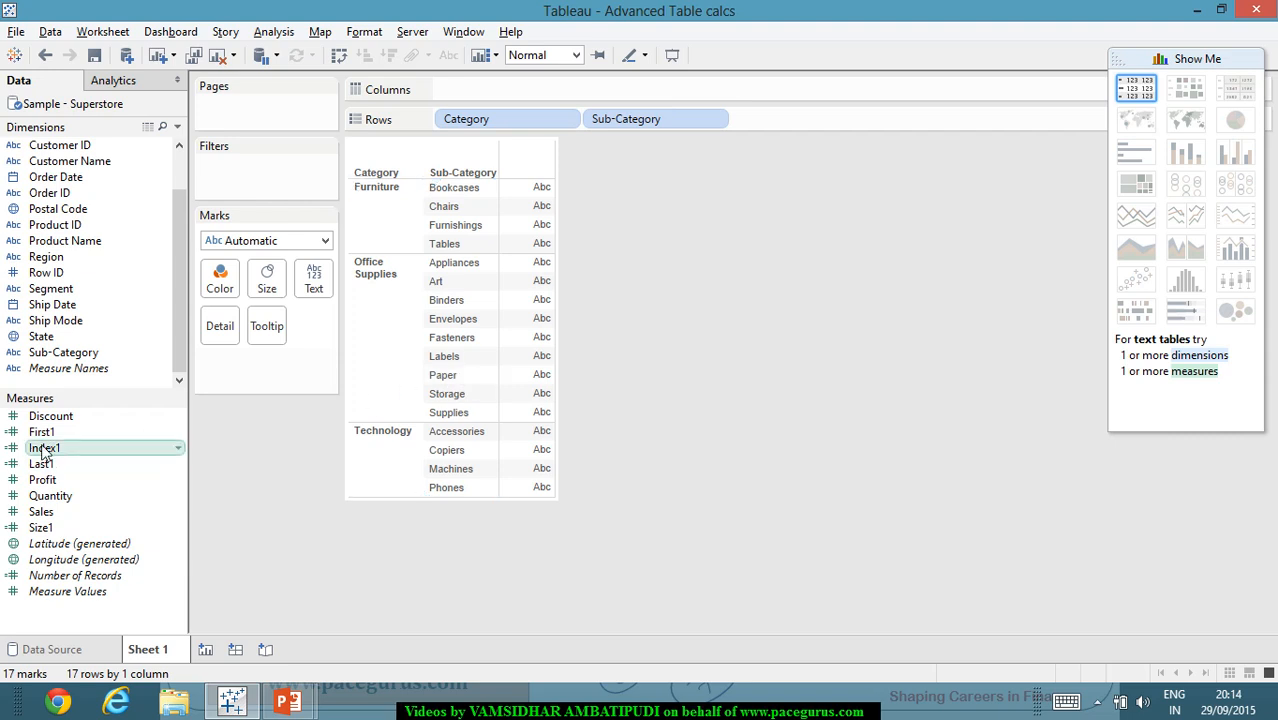
Add First1, Last1, Index1 and Size1 in that order to Columns and convert the view to a text table.
left_click_drag(42, 432, 480, 90)
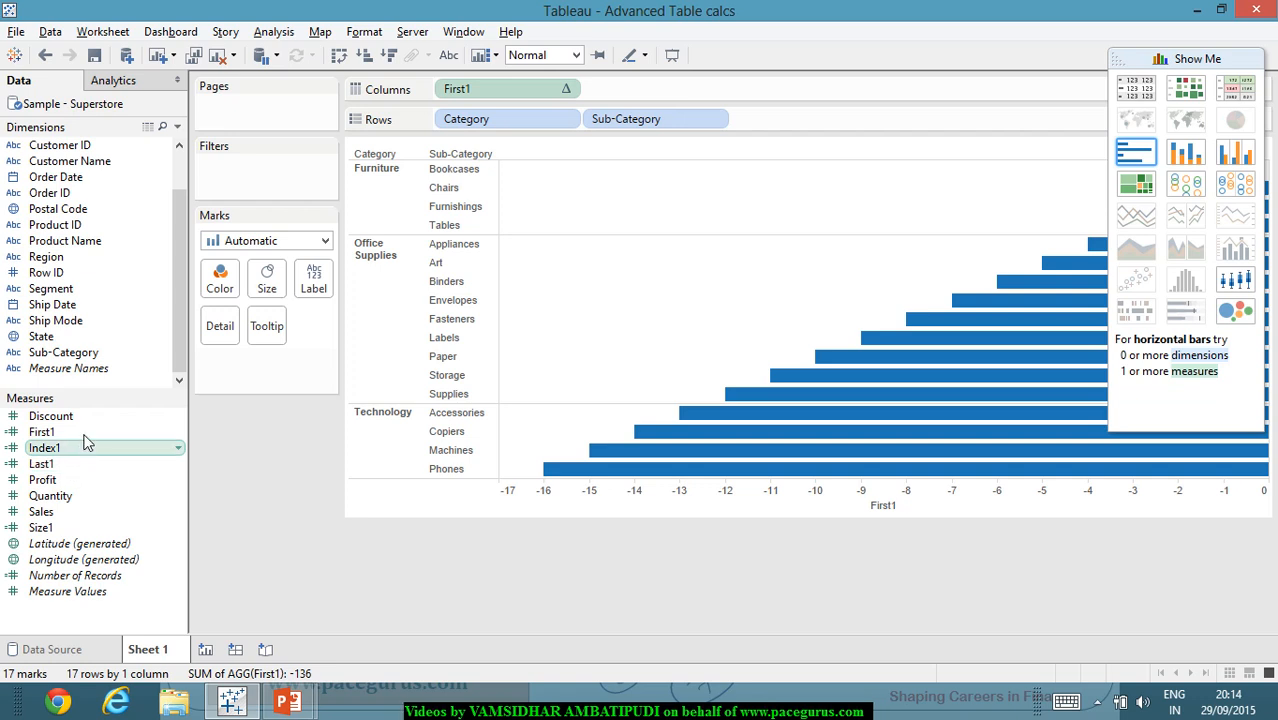
left_click_drag(79, 469, 660, 88)
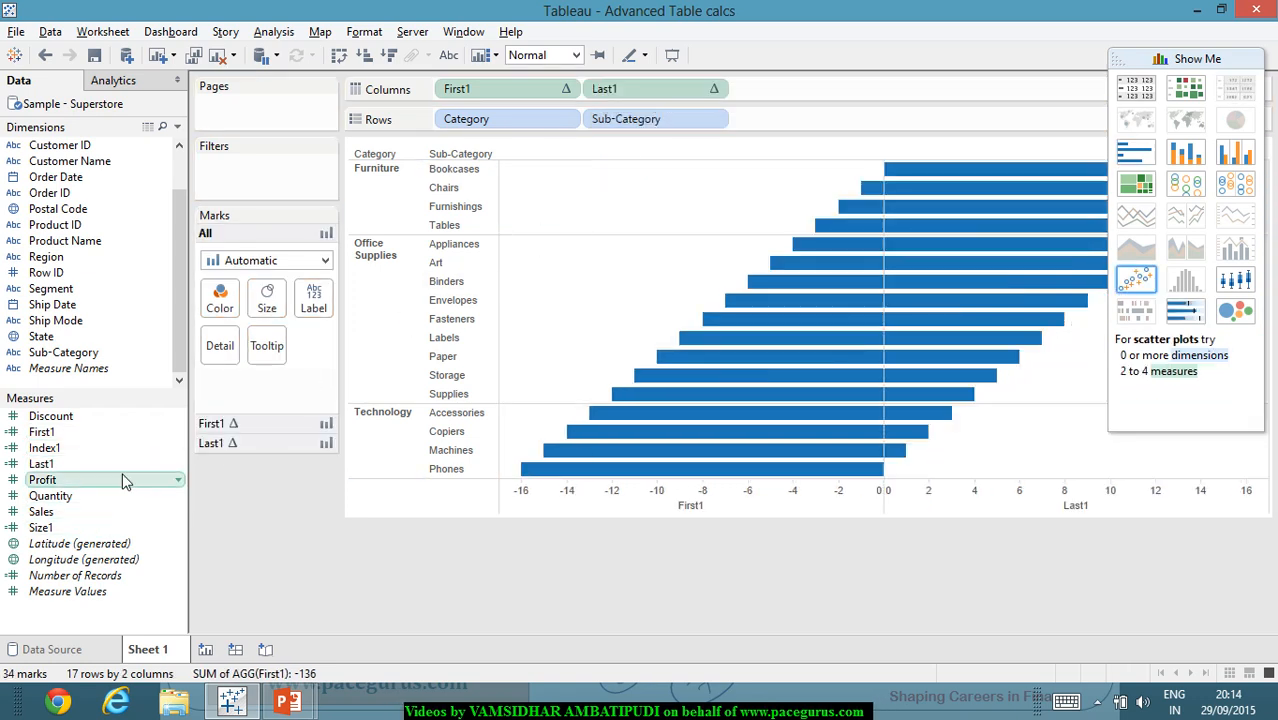
left_click_drag(136, 446, 863, 88)
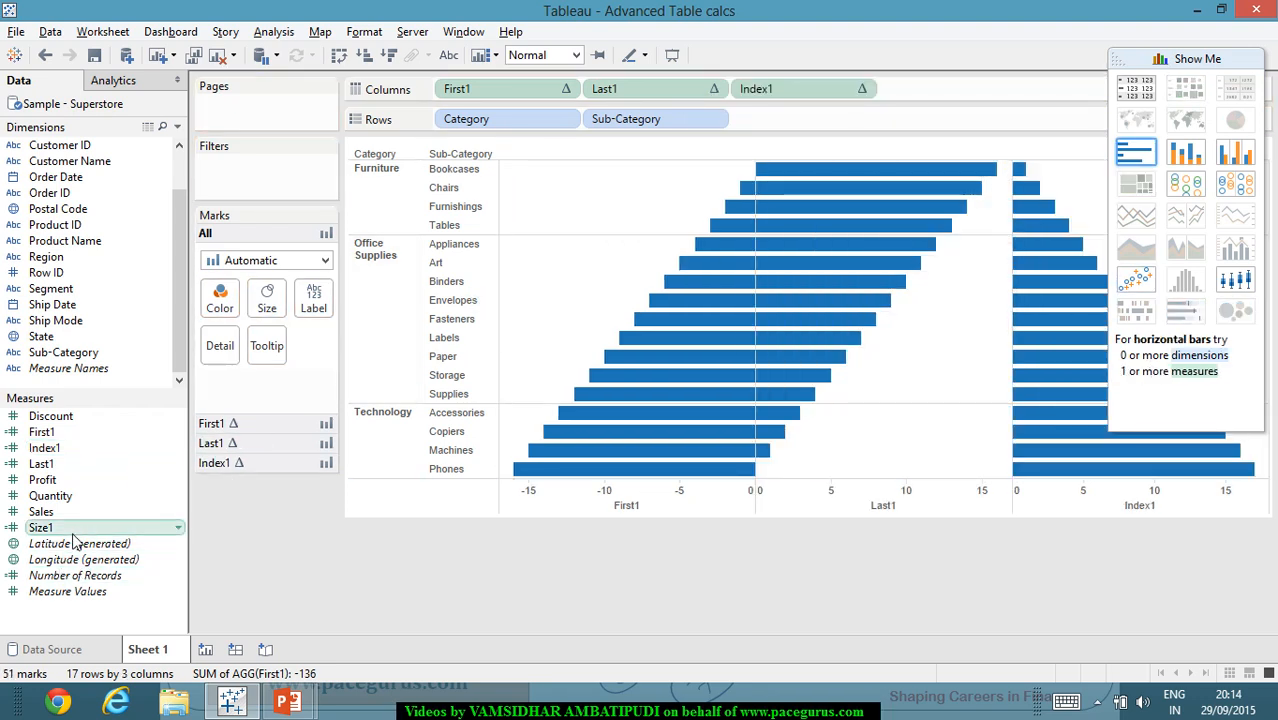
left_click_drag(80, 530, 966, 98)
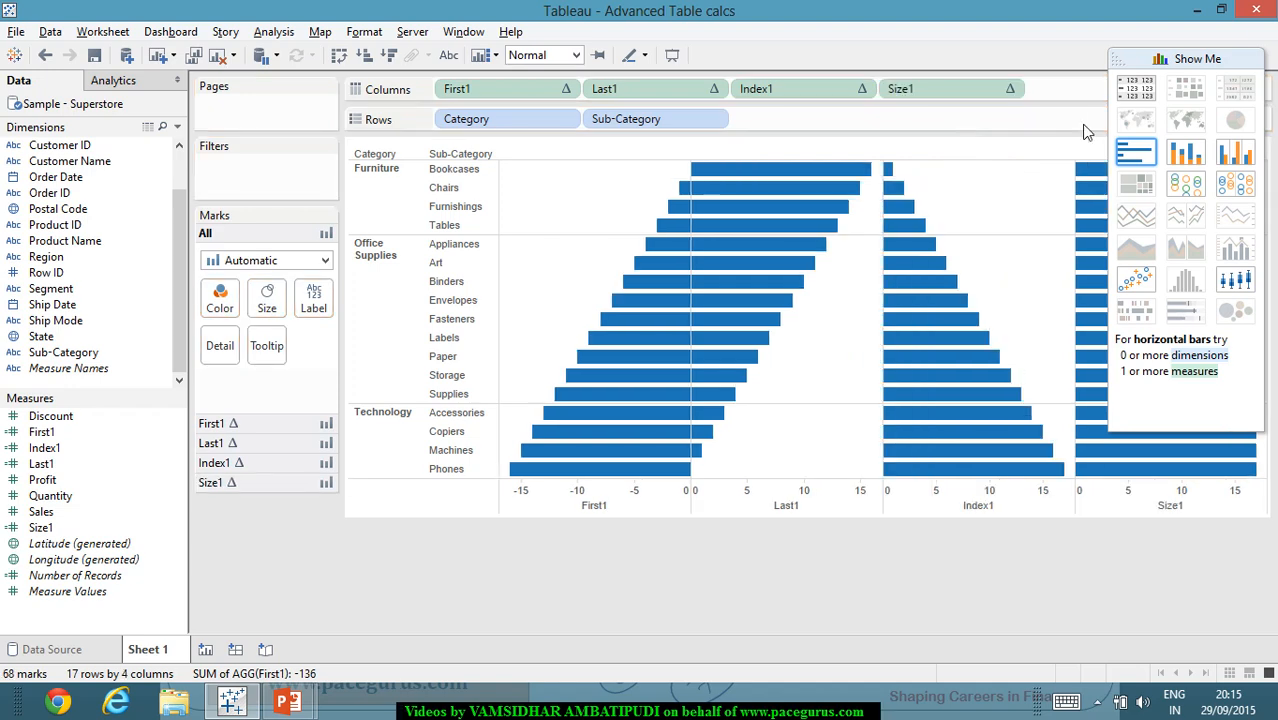
left_click(1136, 92)
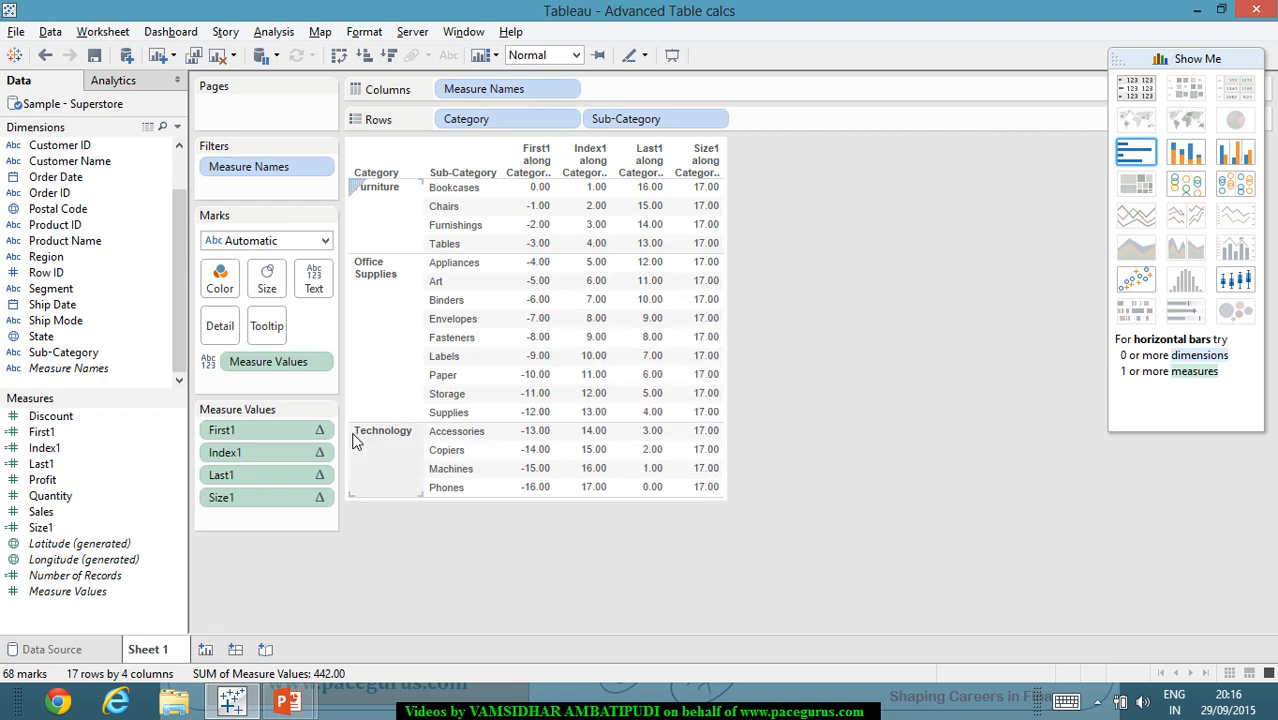
Set the First1 and Index1 table calculations to compute using Sub-Category.
left_click(322, 432)
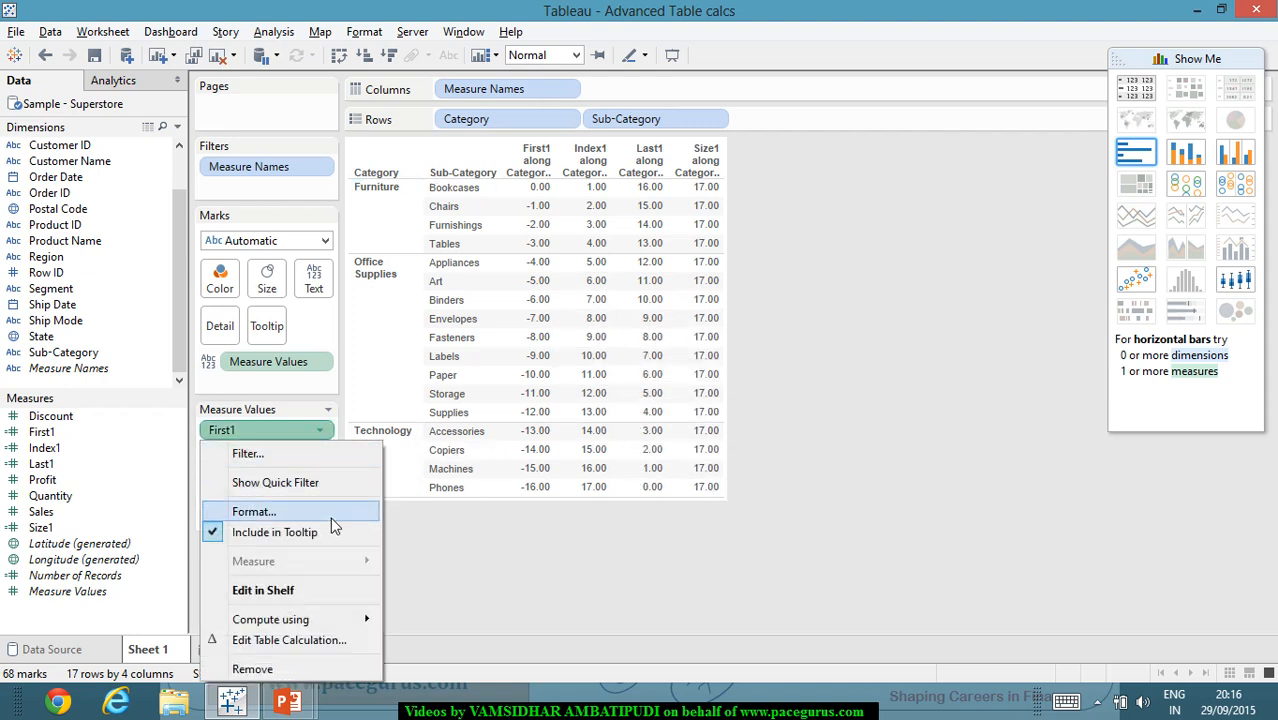
mouse_move(350, 622)
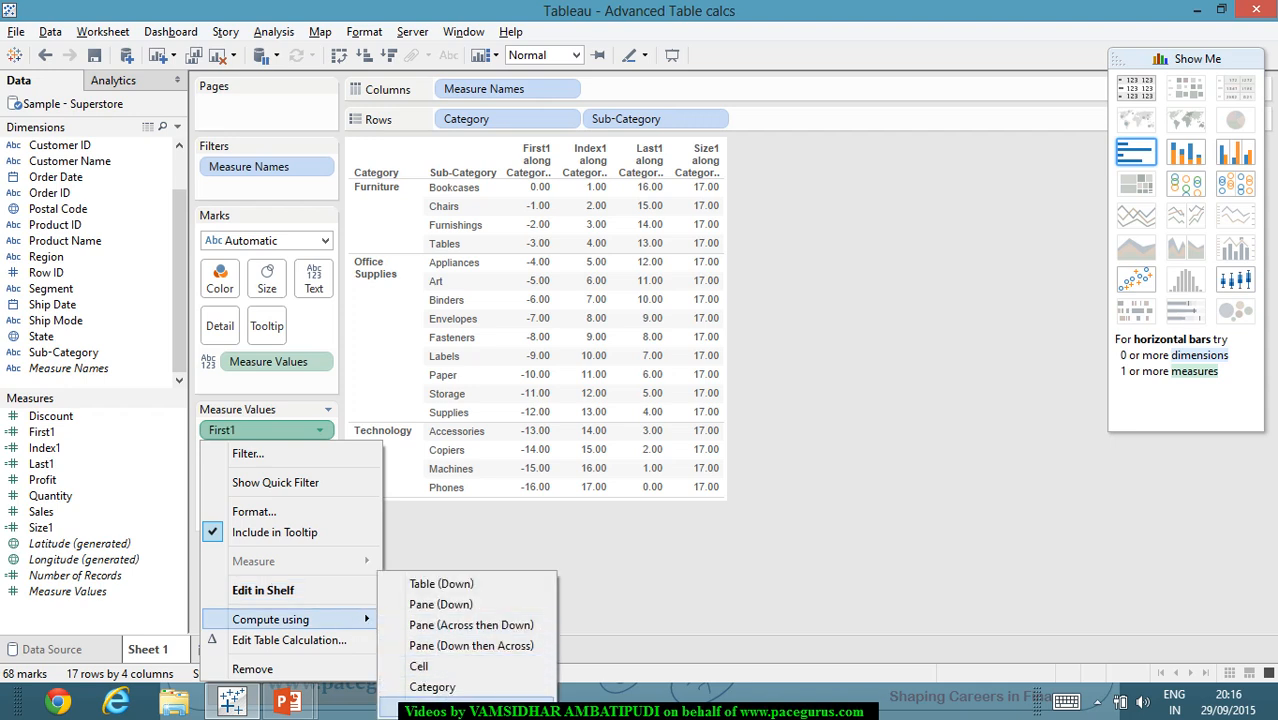
left_click(452, 708)
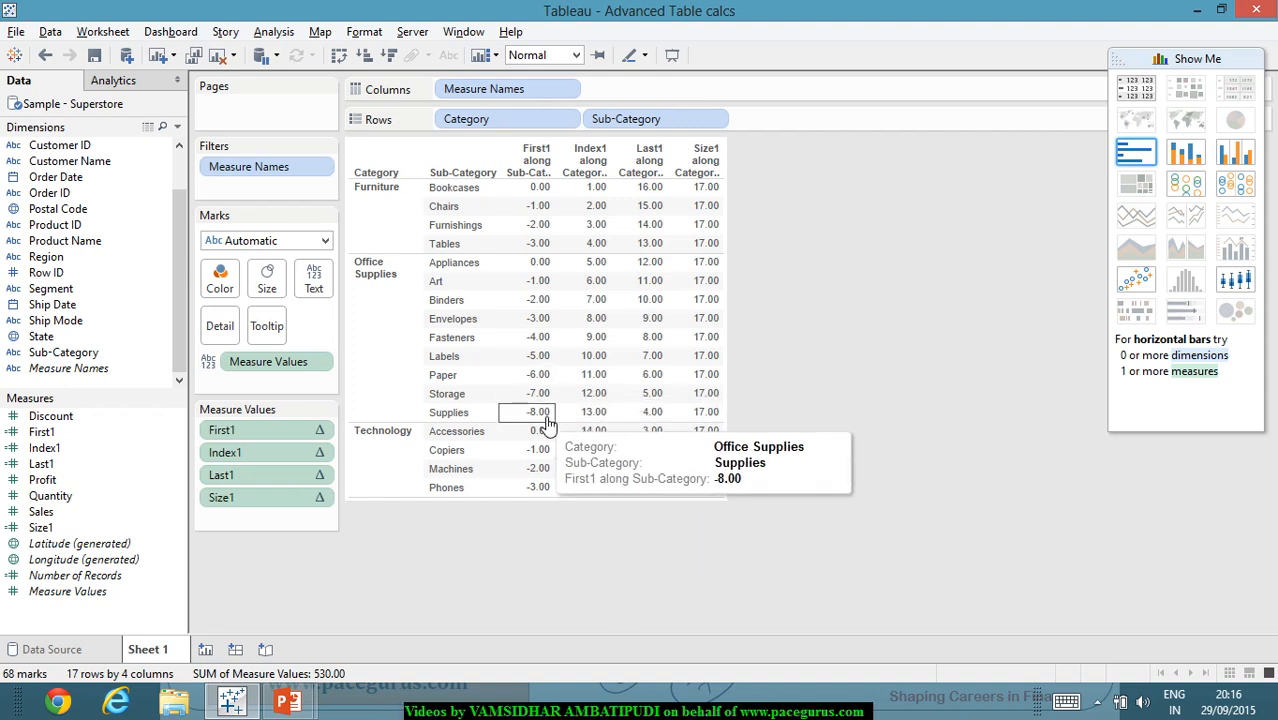
left_click(320, 455)
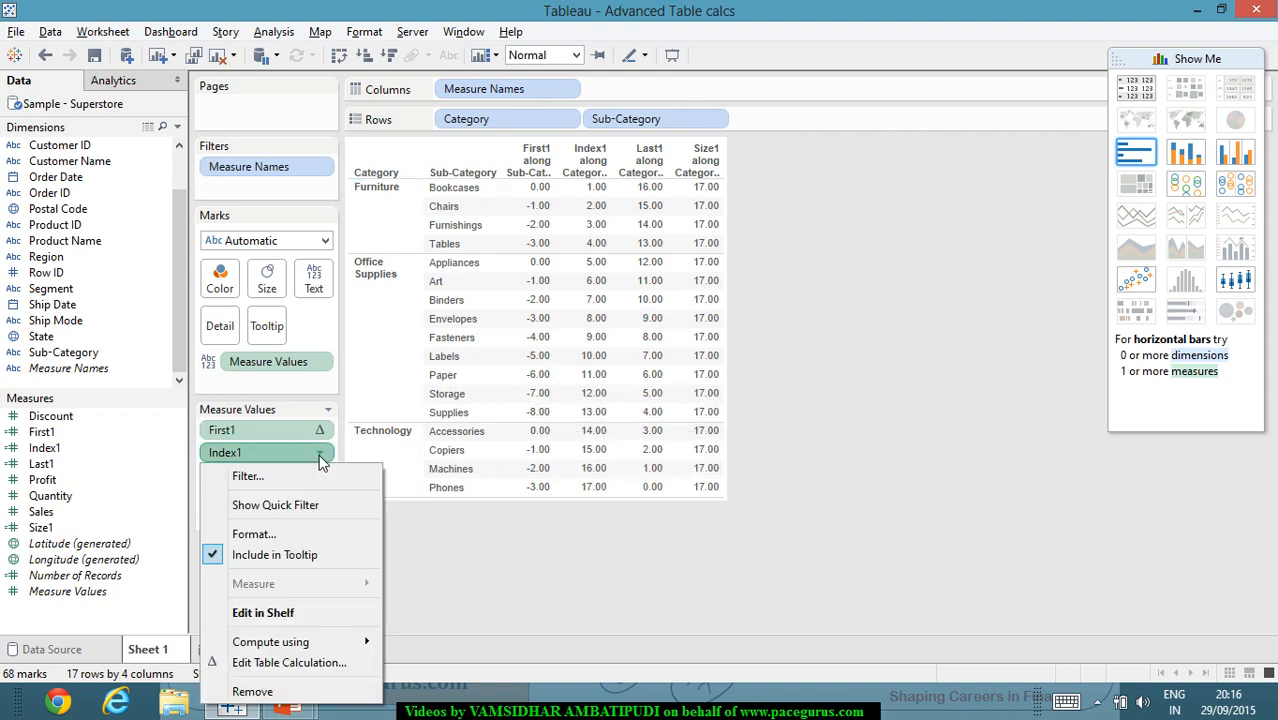
mouse_move(300, 651)
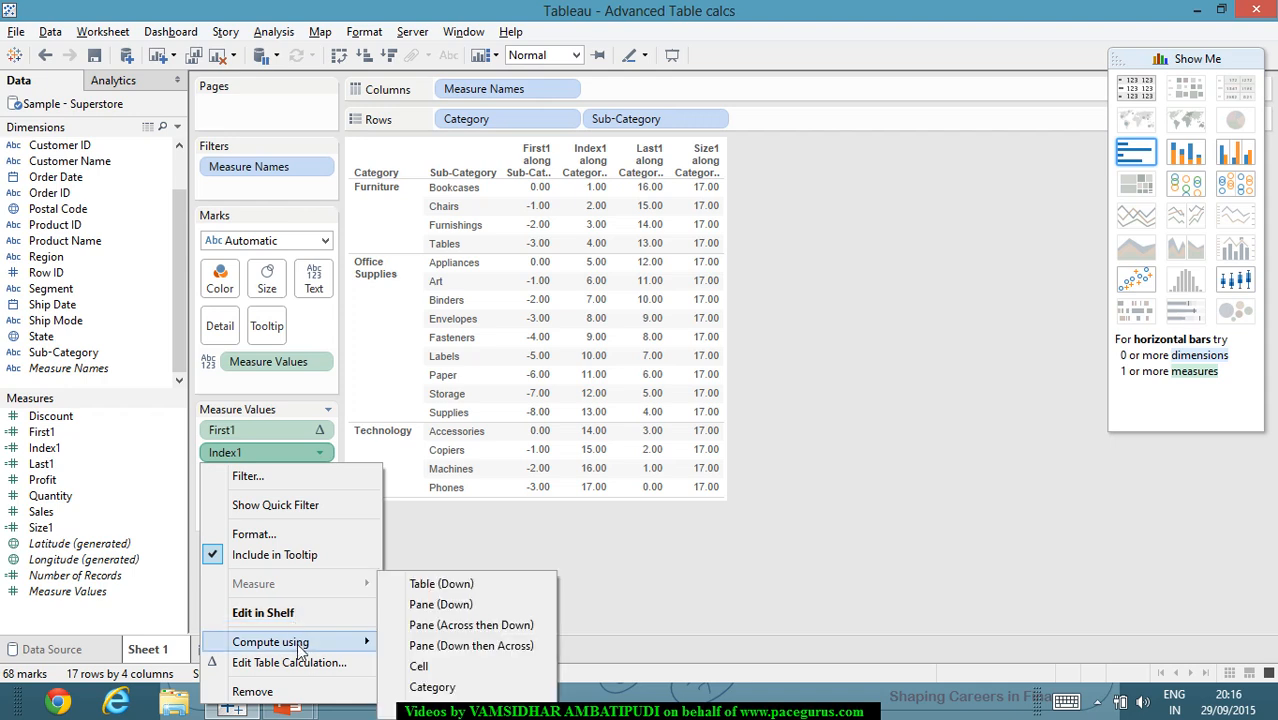
left_click(432, 707)
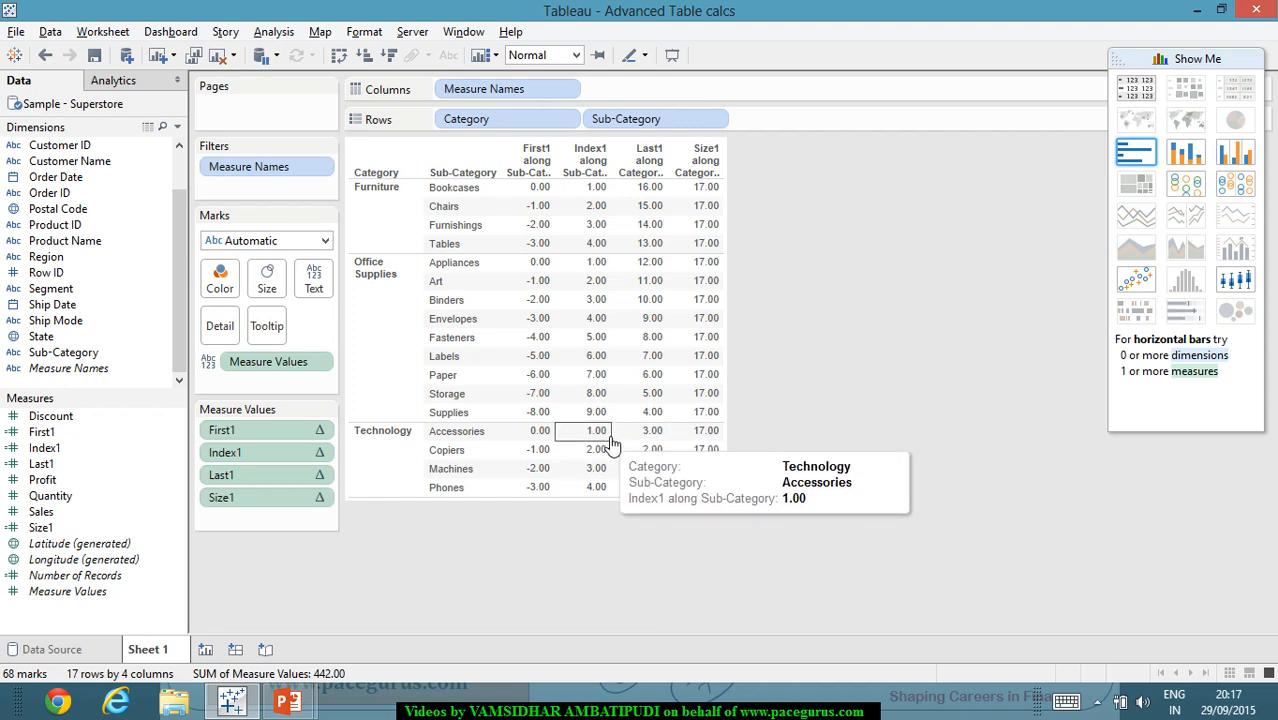
Set the Last1 and Size1 table calculations to compute using Sub-Category.
left_click(320, 476)
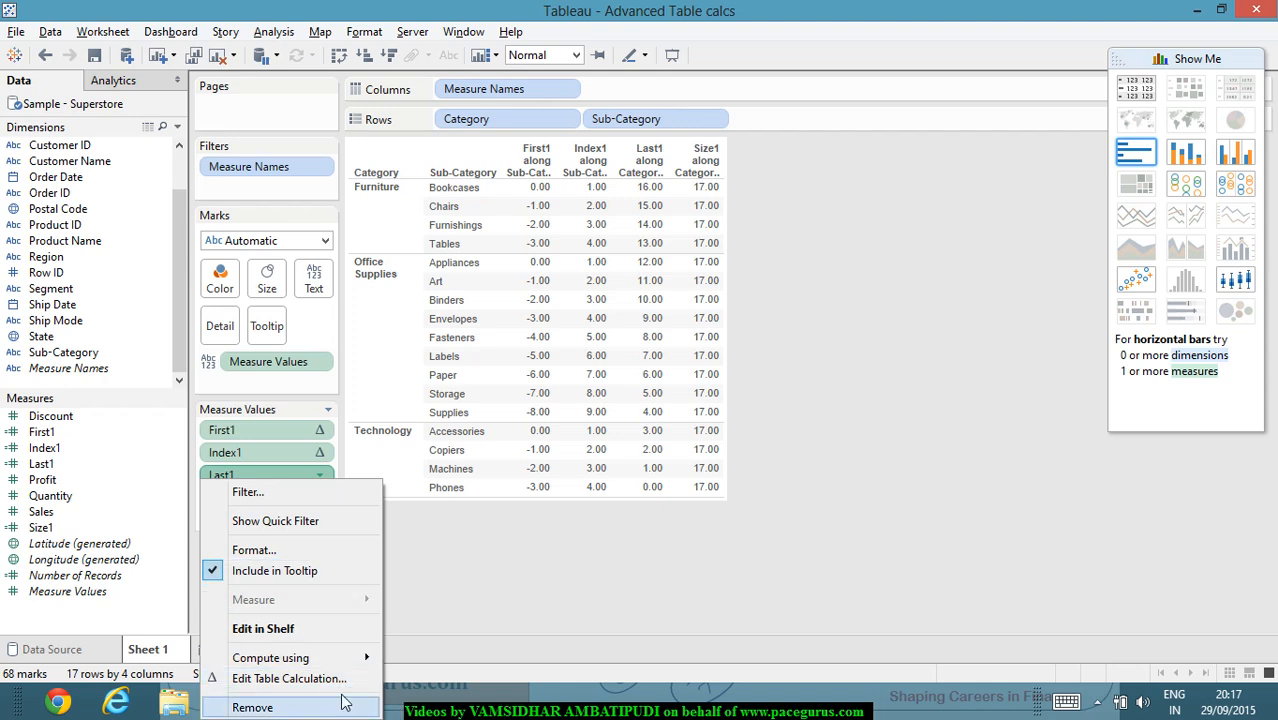
mouse_move(365, 662)
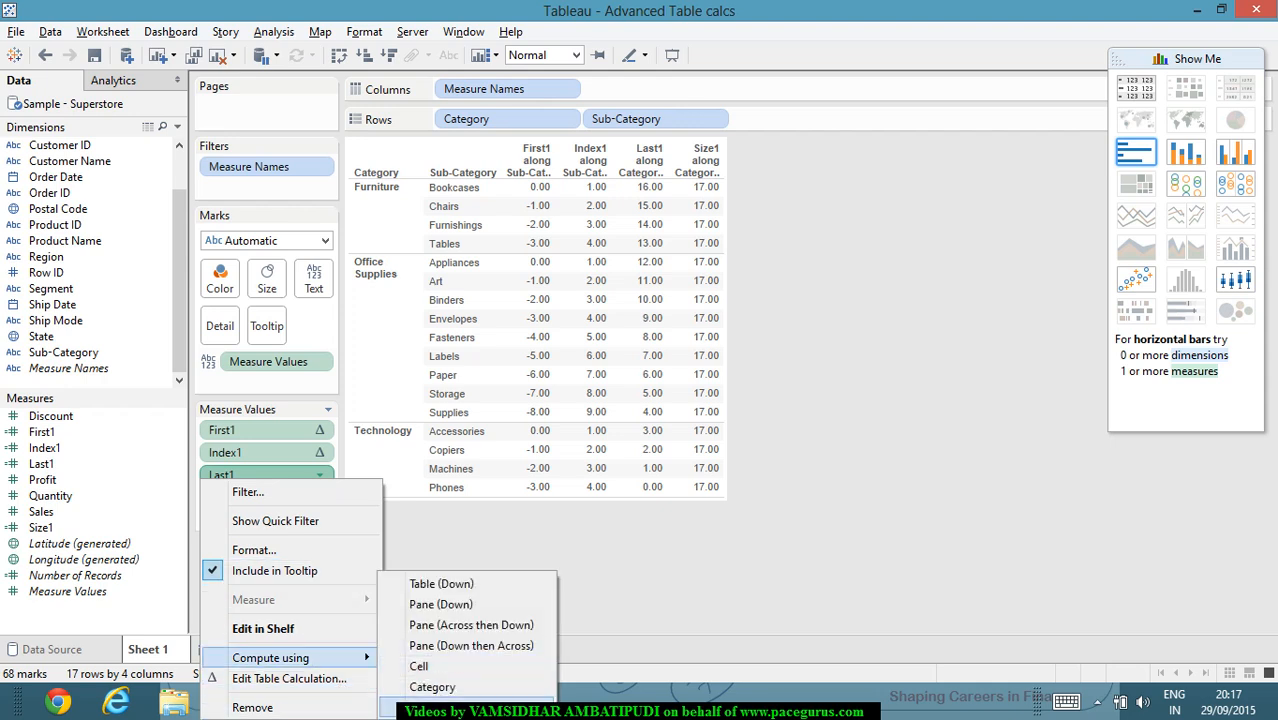
left_click(418, 707)
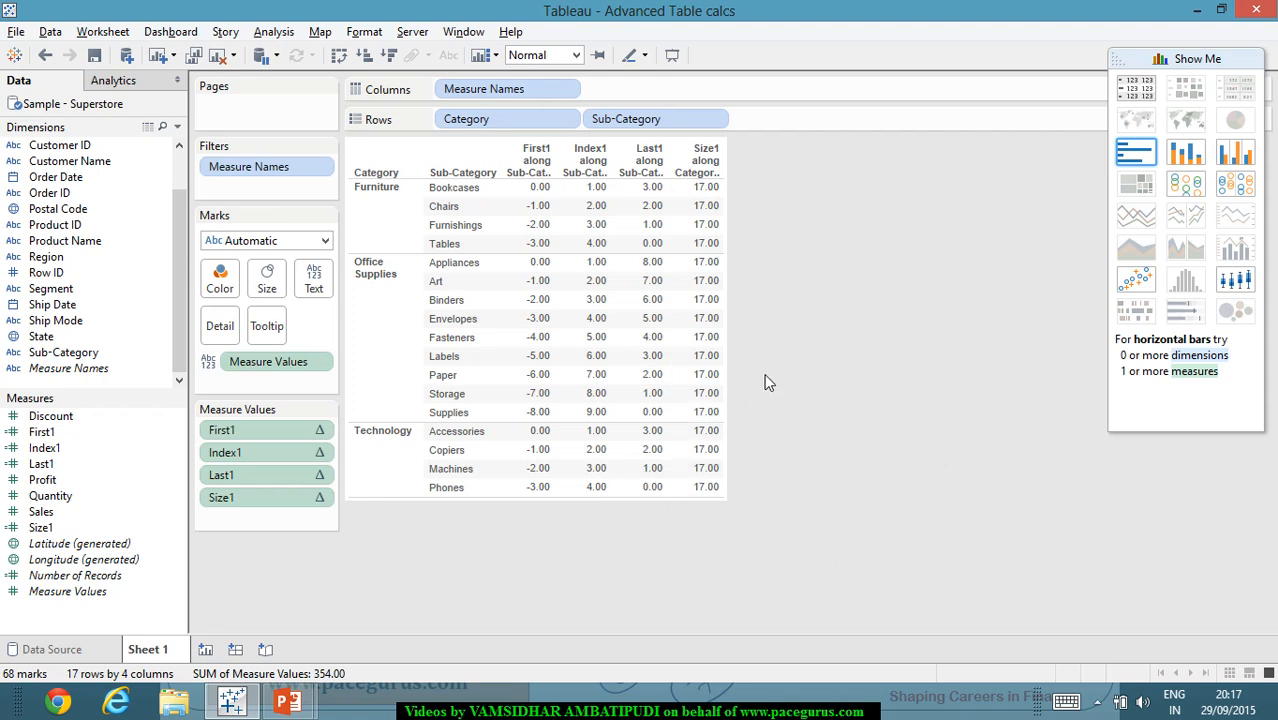
left_click(320, 497)
mouse_move(310, 662)
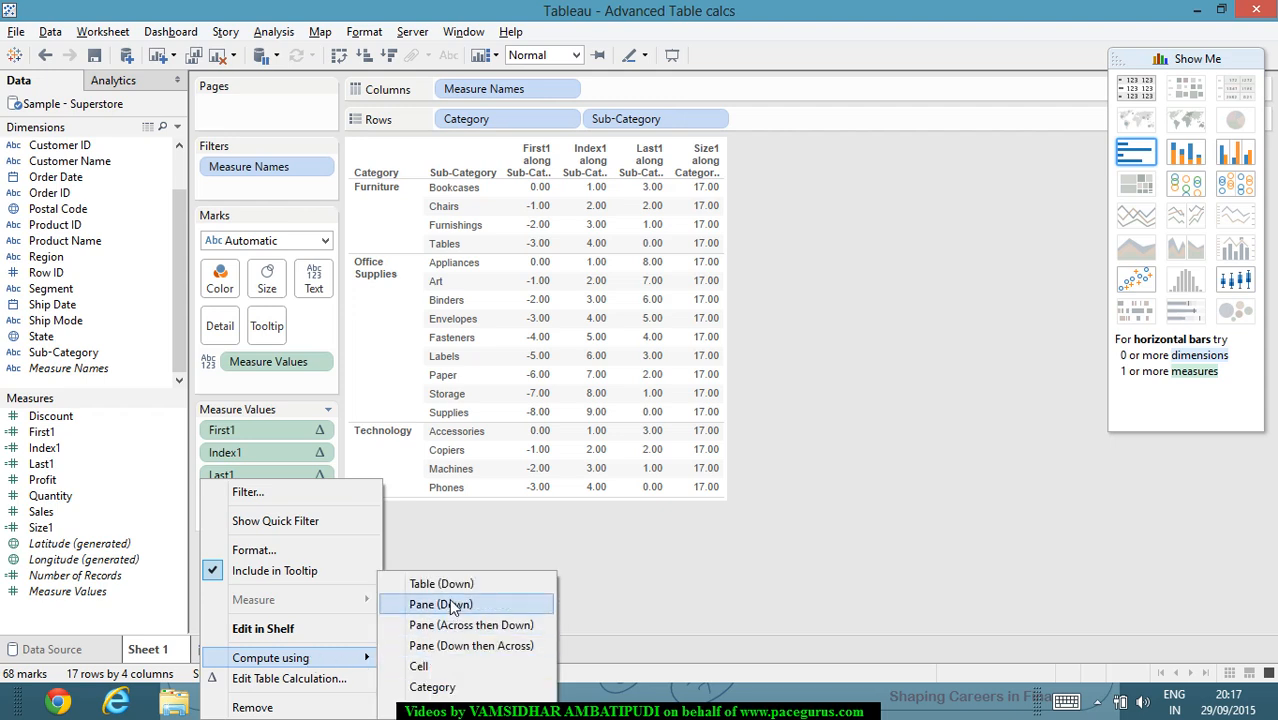
left_click(438, 688)
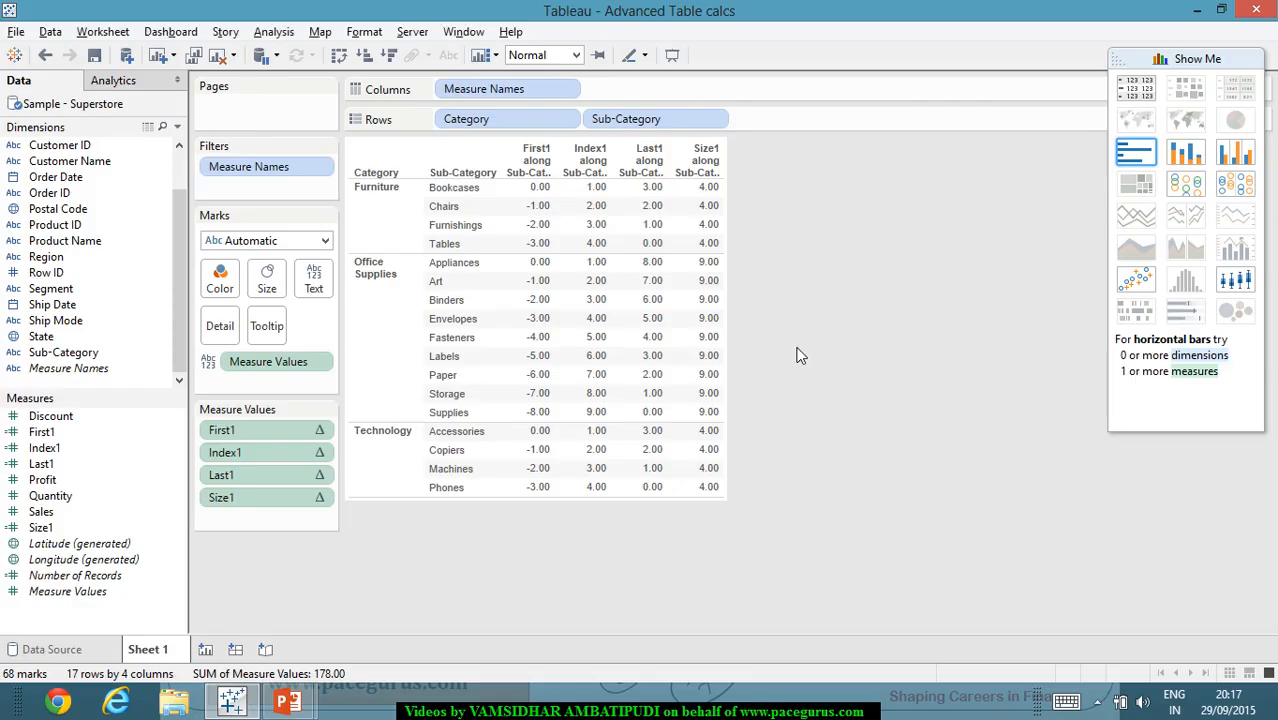
Create a calculated field named LV1 with the formula LOOKUP(ATTR([Sub-Category]),-1).
left_click(263, 38)
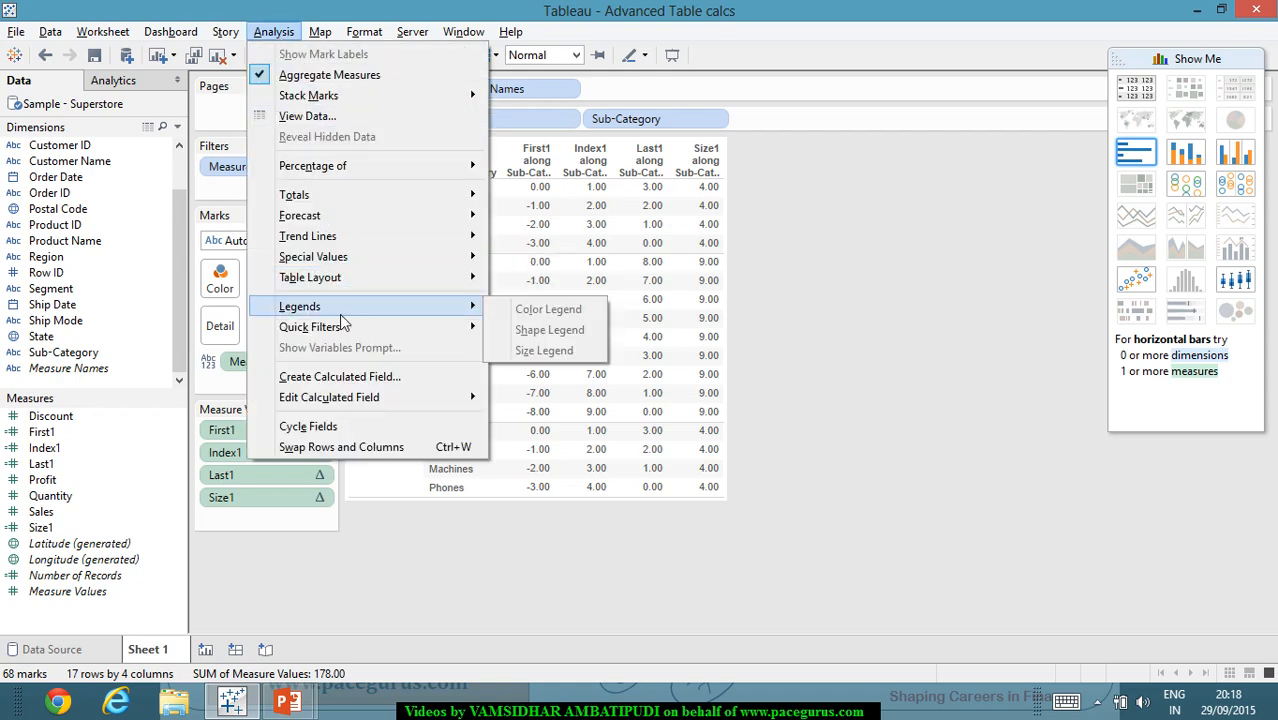
left_click(875, 416)
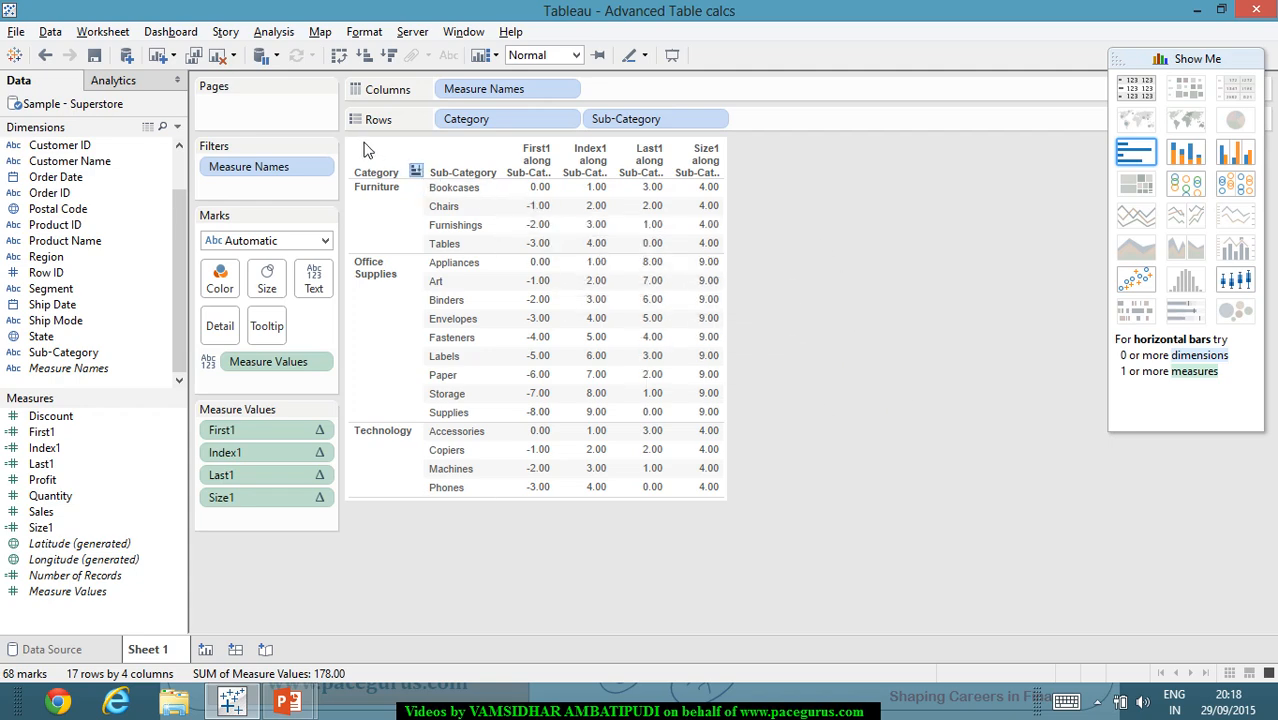
left_click(282, 38)
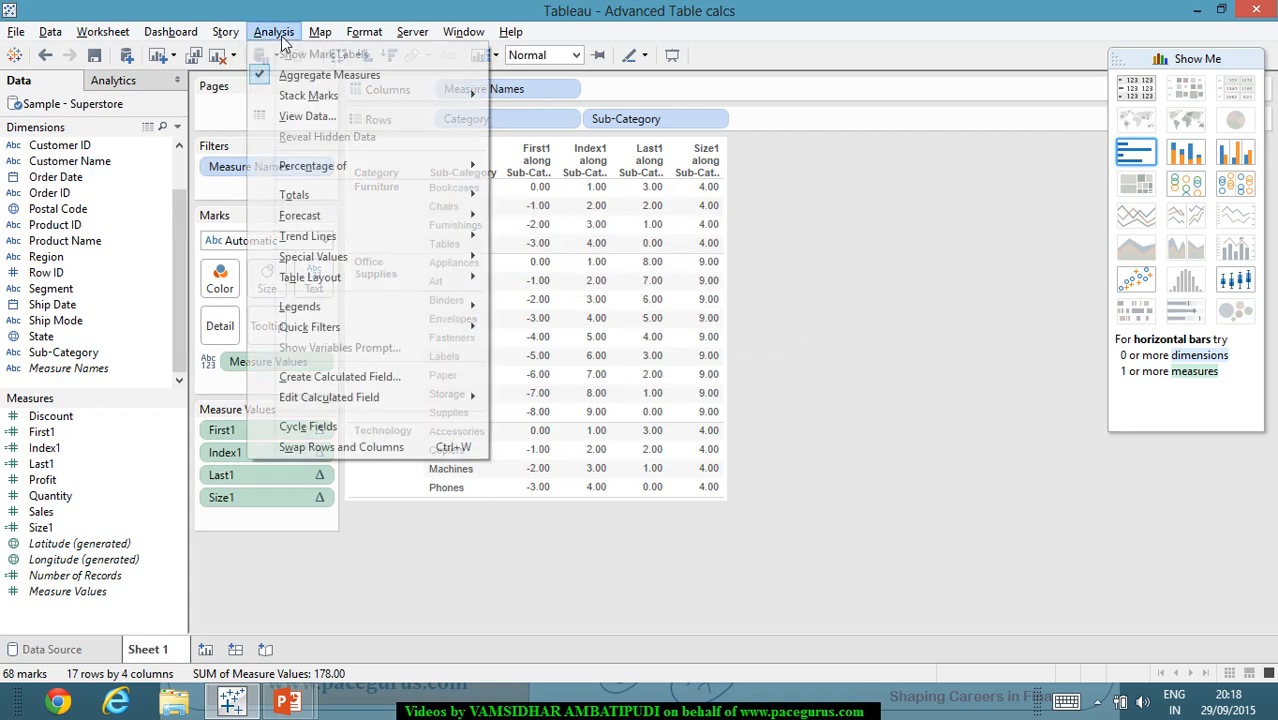
left_click(418, 378)
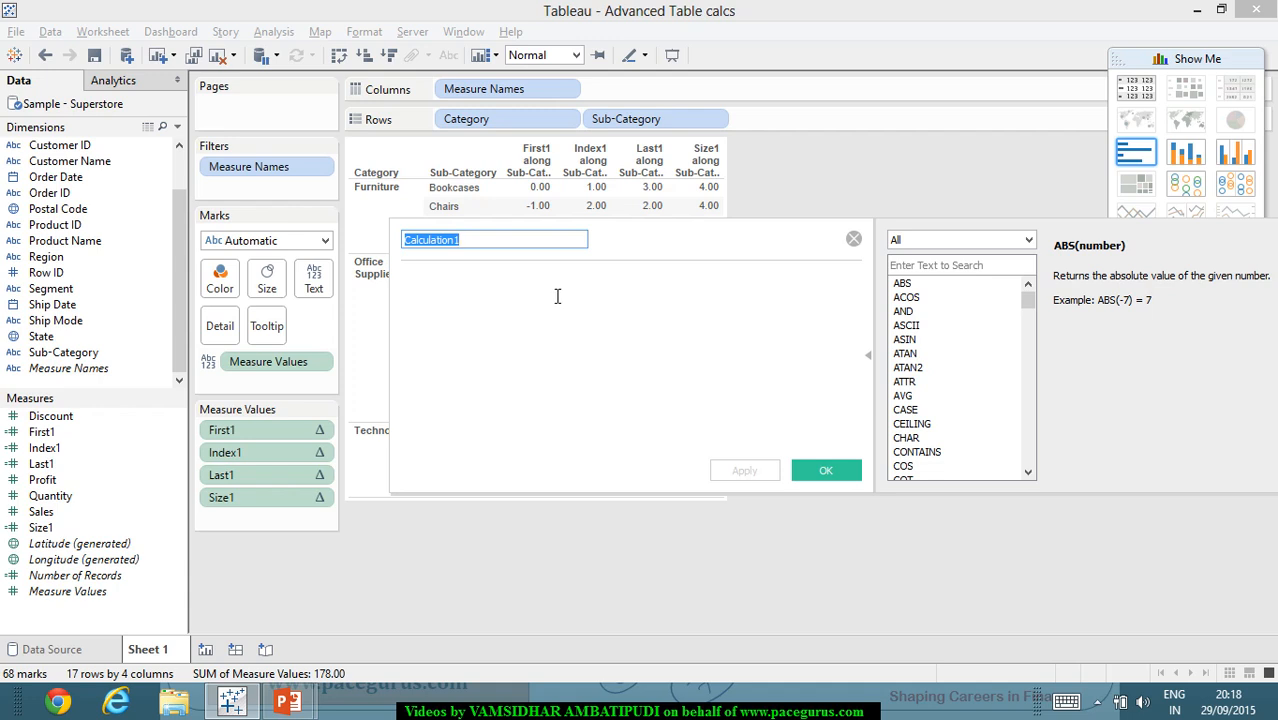
type("LV1")
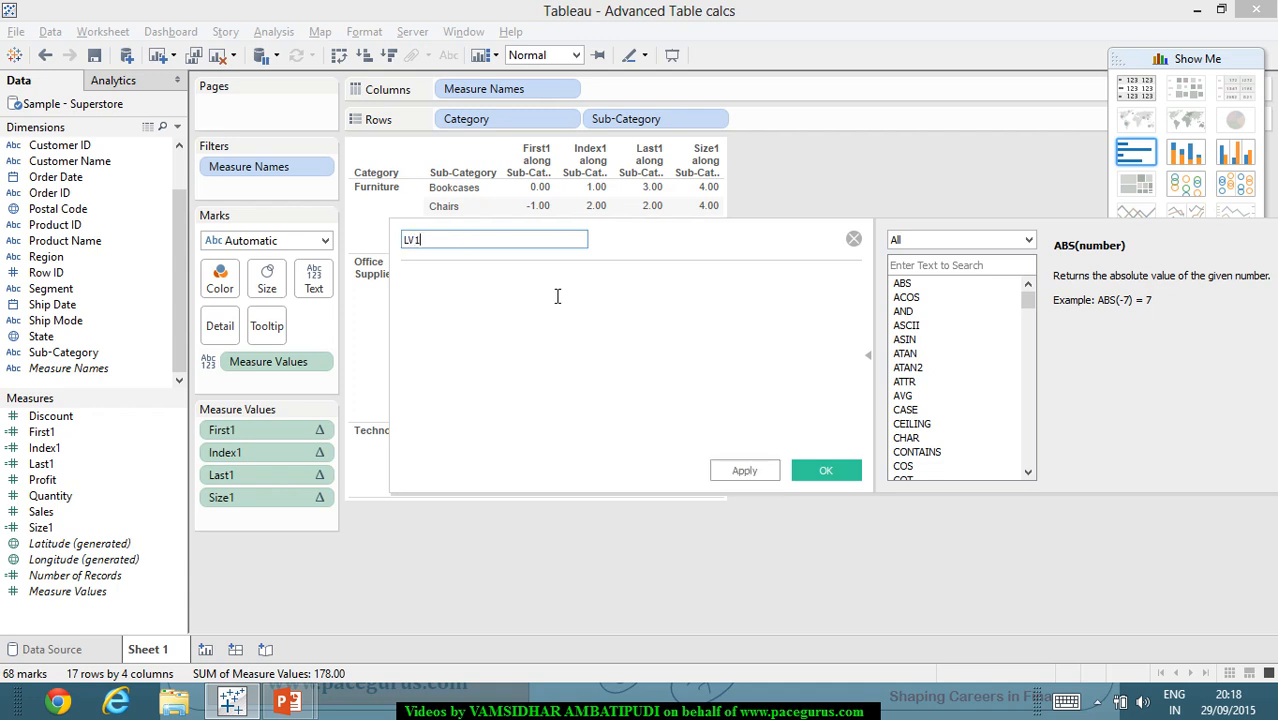
left_click(557, 296)
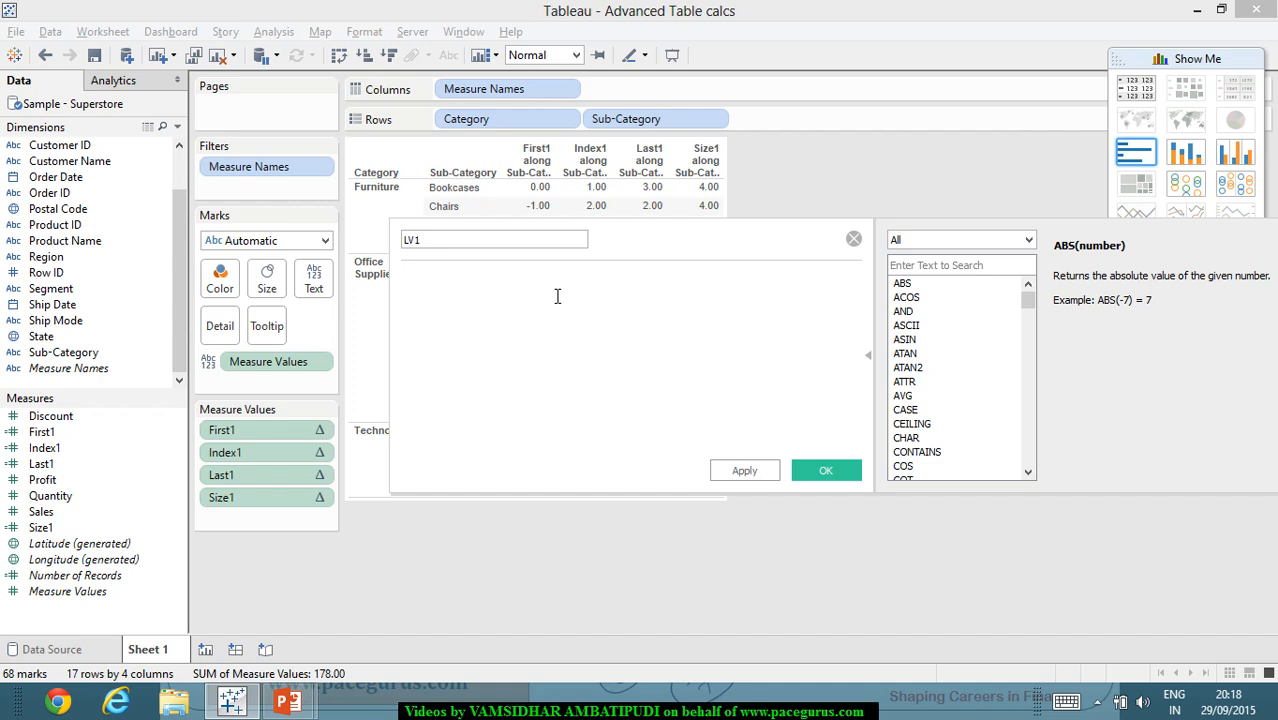
type("Loo")
key("Return")
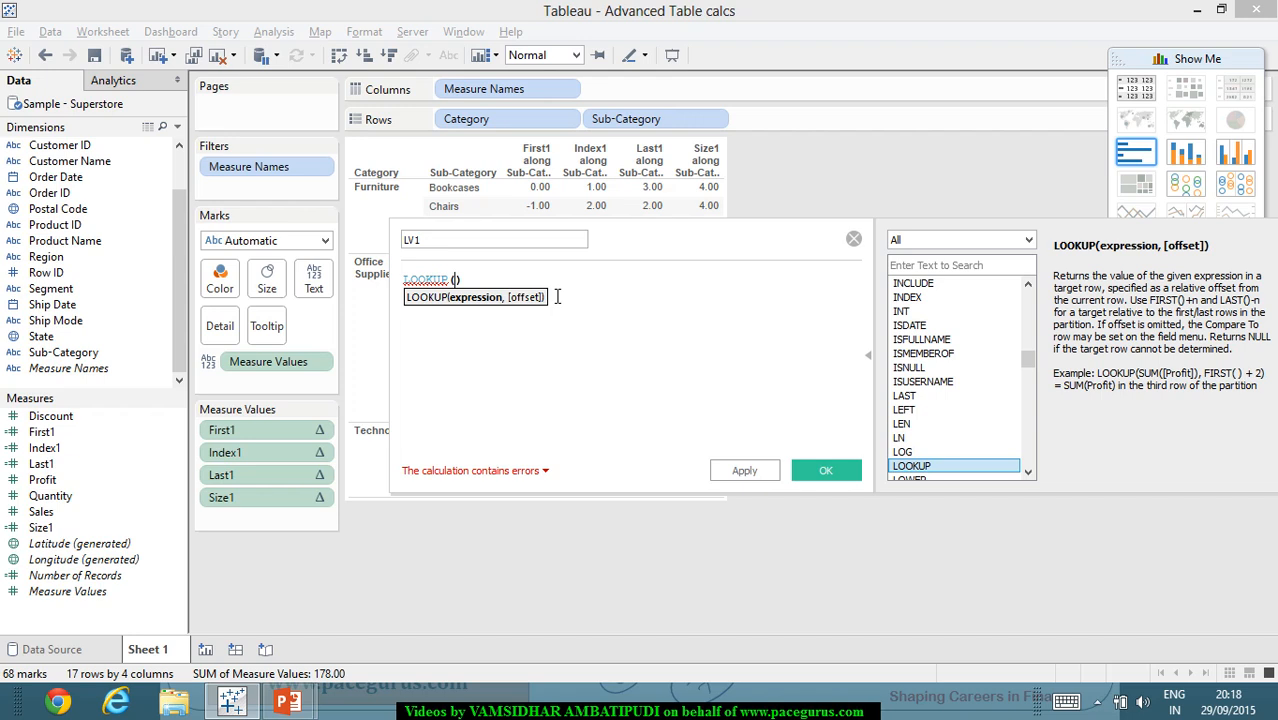
type("Att")
key("Return")
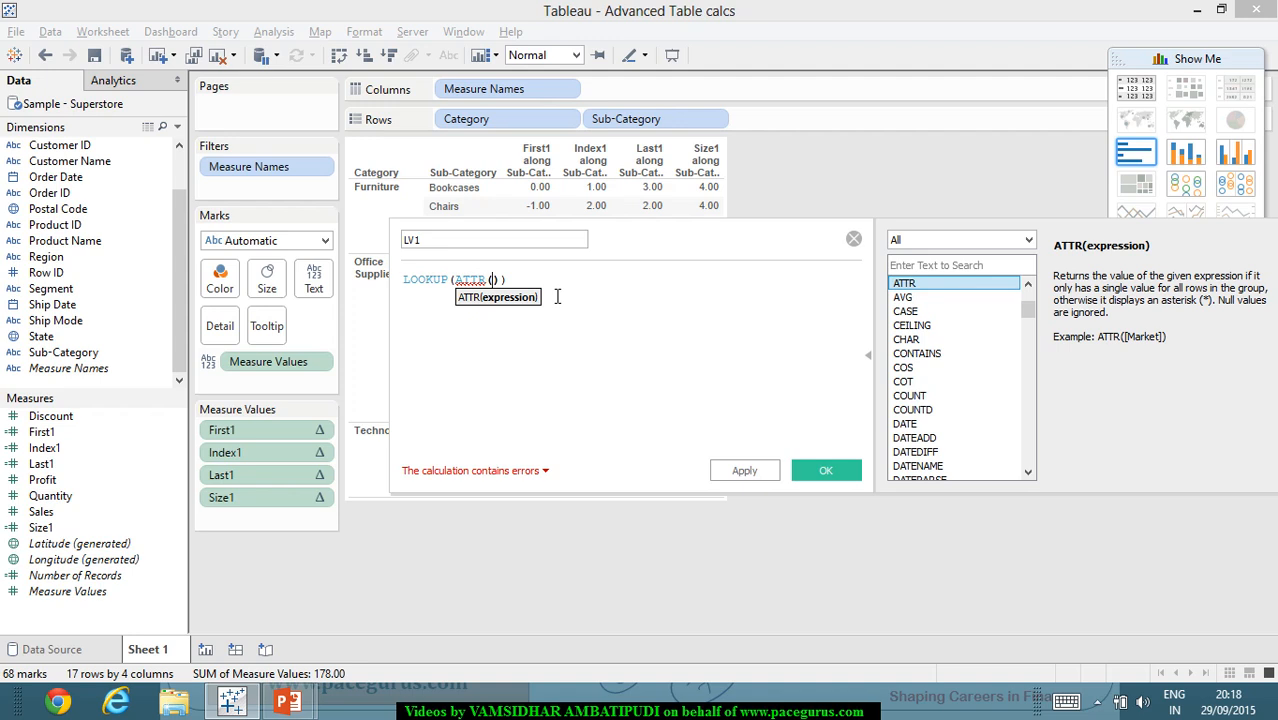
type("sub")
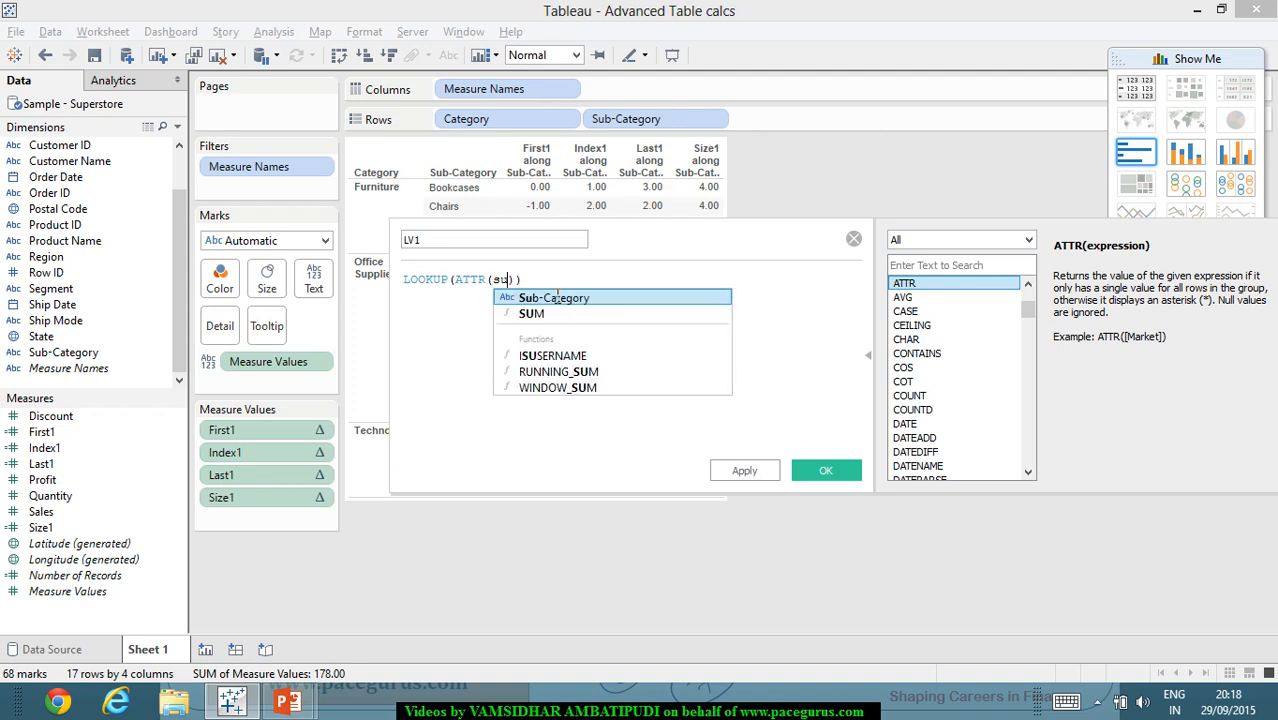
key("Return")
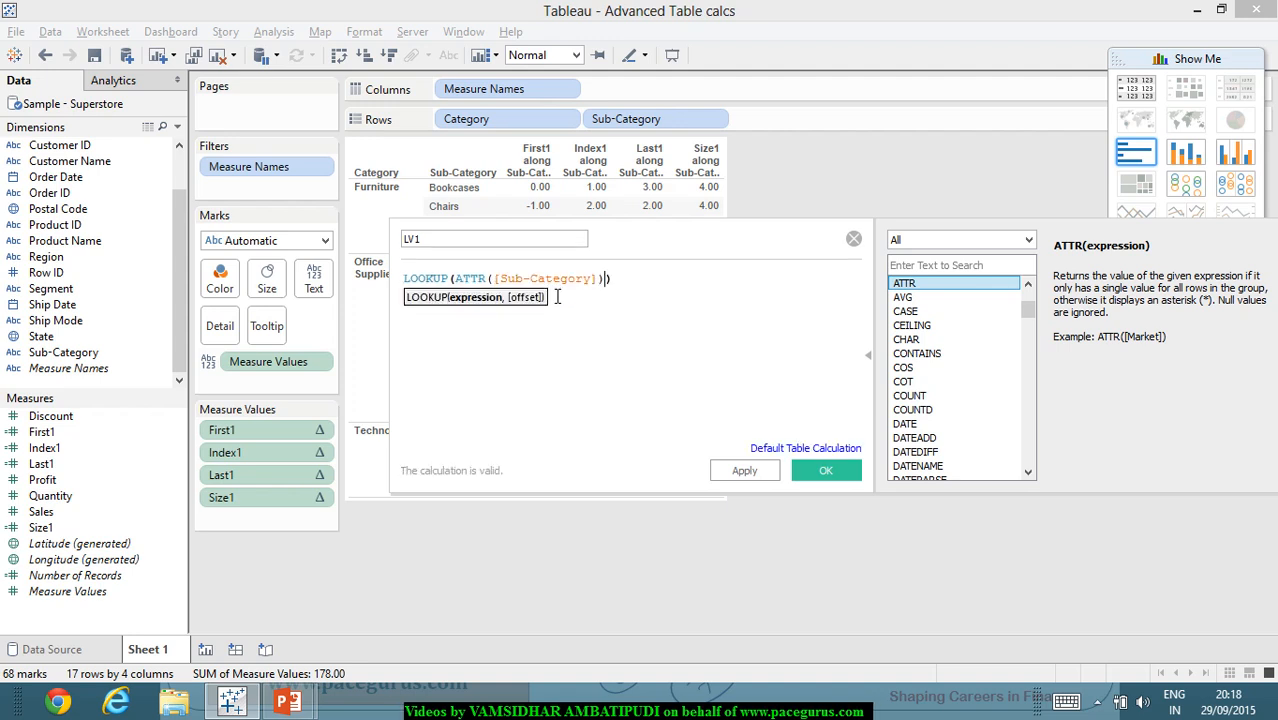
type(",-1")
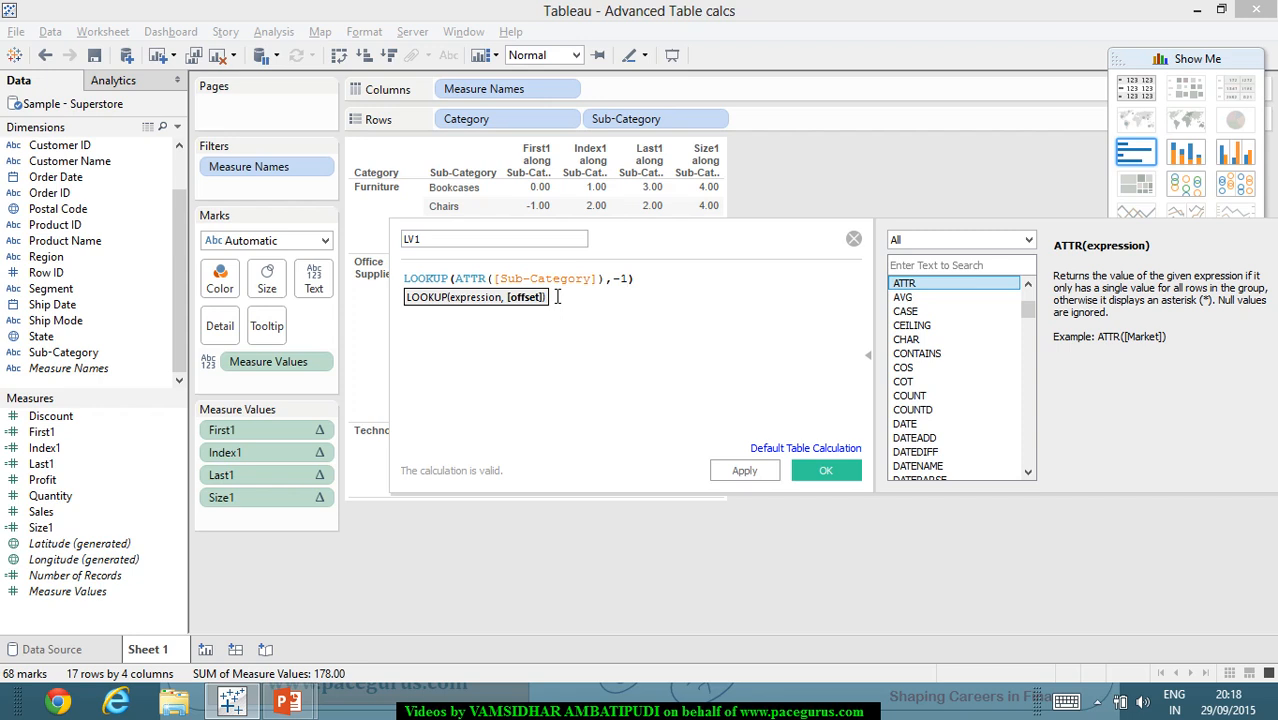
type(")")
left_click(834, 470)
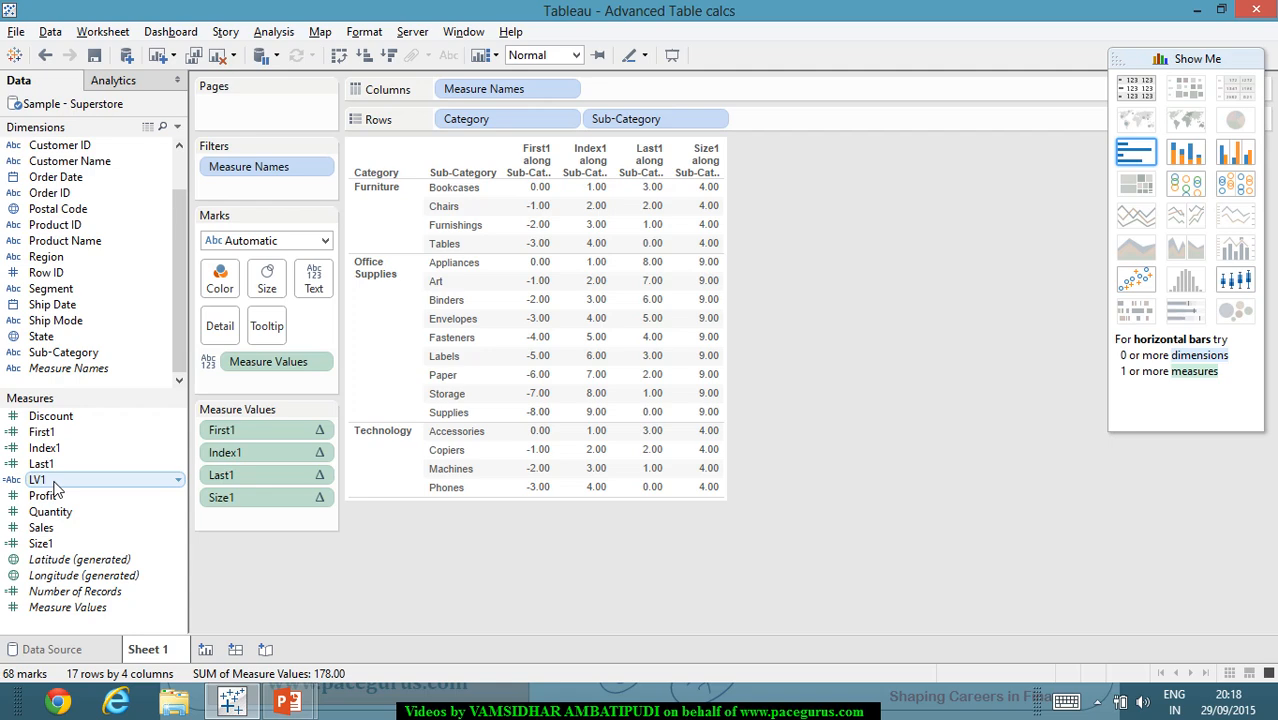
Try placing LV1 on Columns as part of the text table, and take the field back out of the view.
left_click_drag(55, 487, 653, 95)
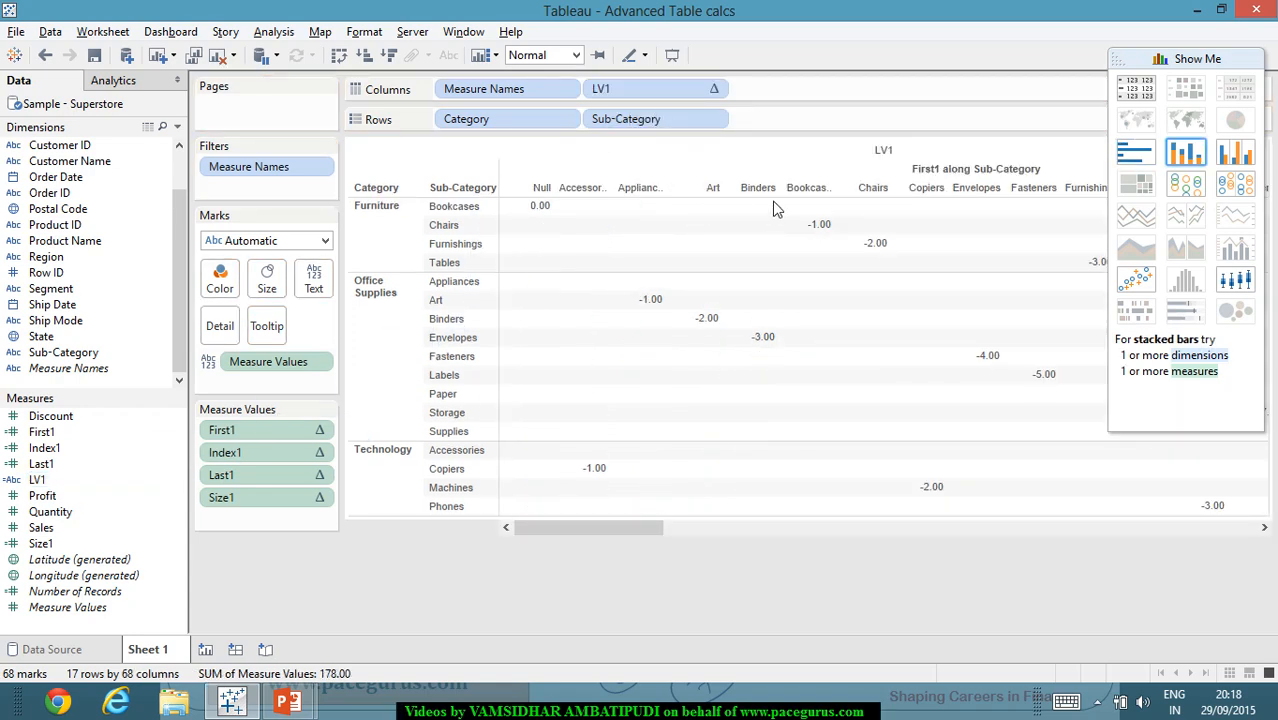
left_click(1125, 93)
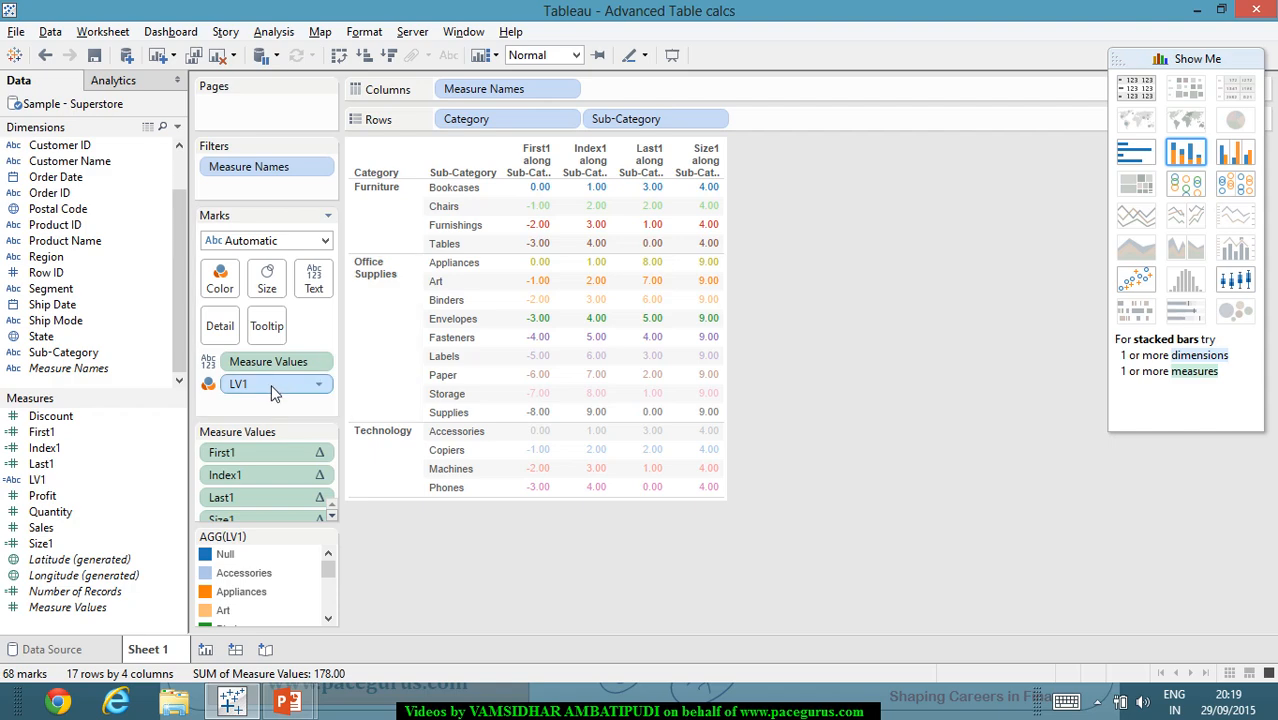
left_click_drag(272, 392, 668, 96)
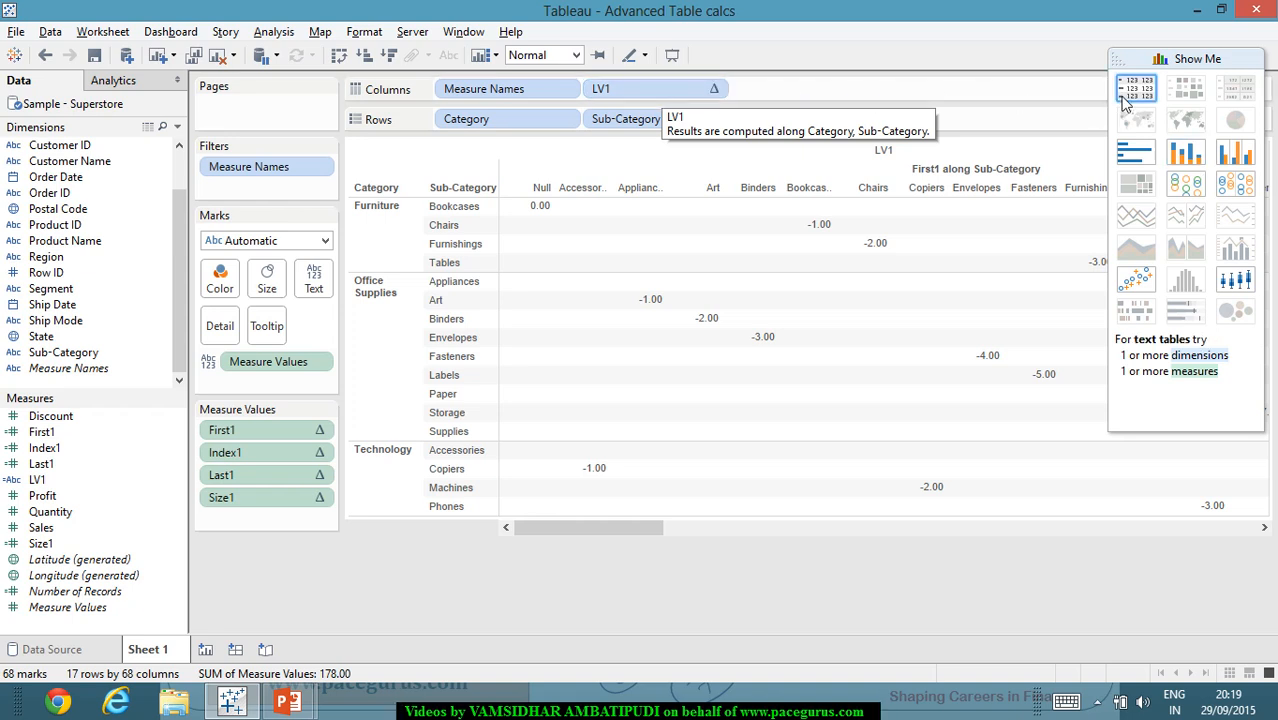
key("ctrl+z")
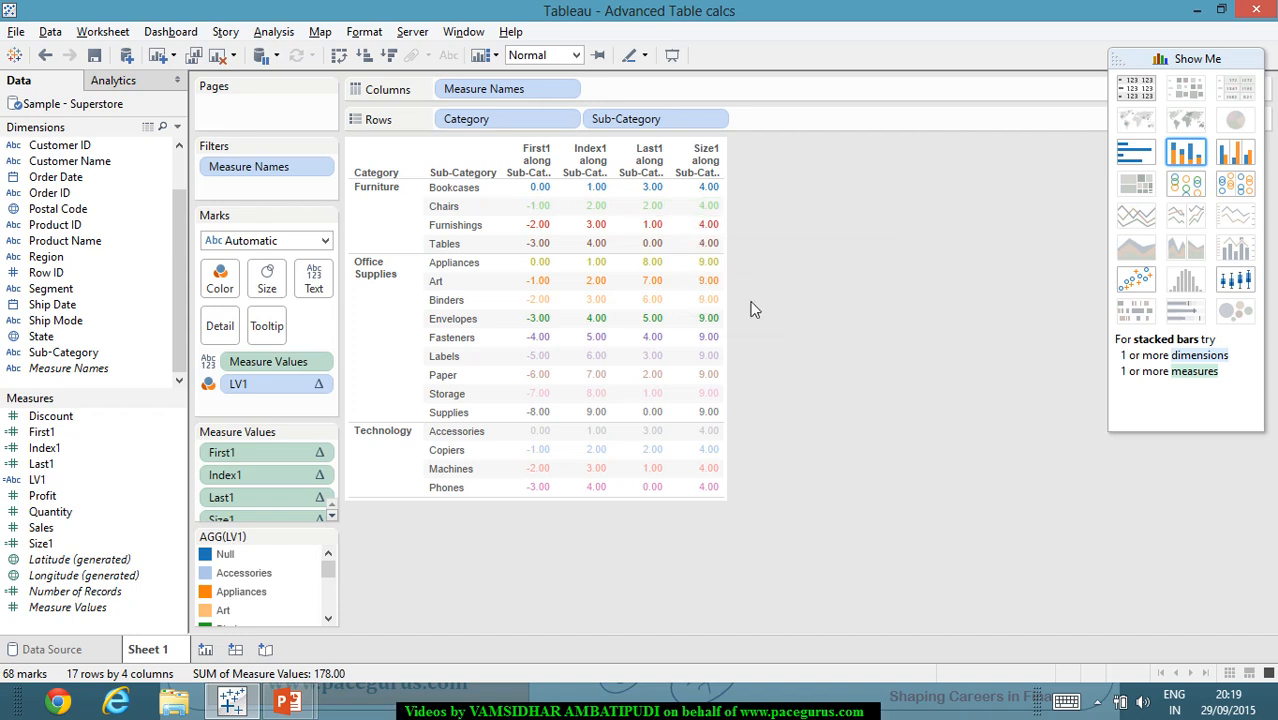
left_click_drag(271, 388, 72, 453)
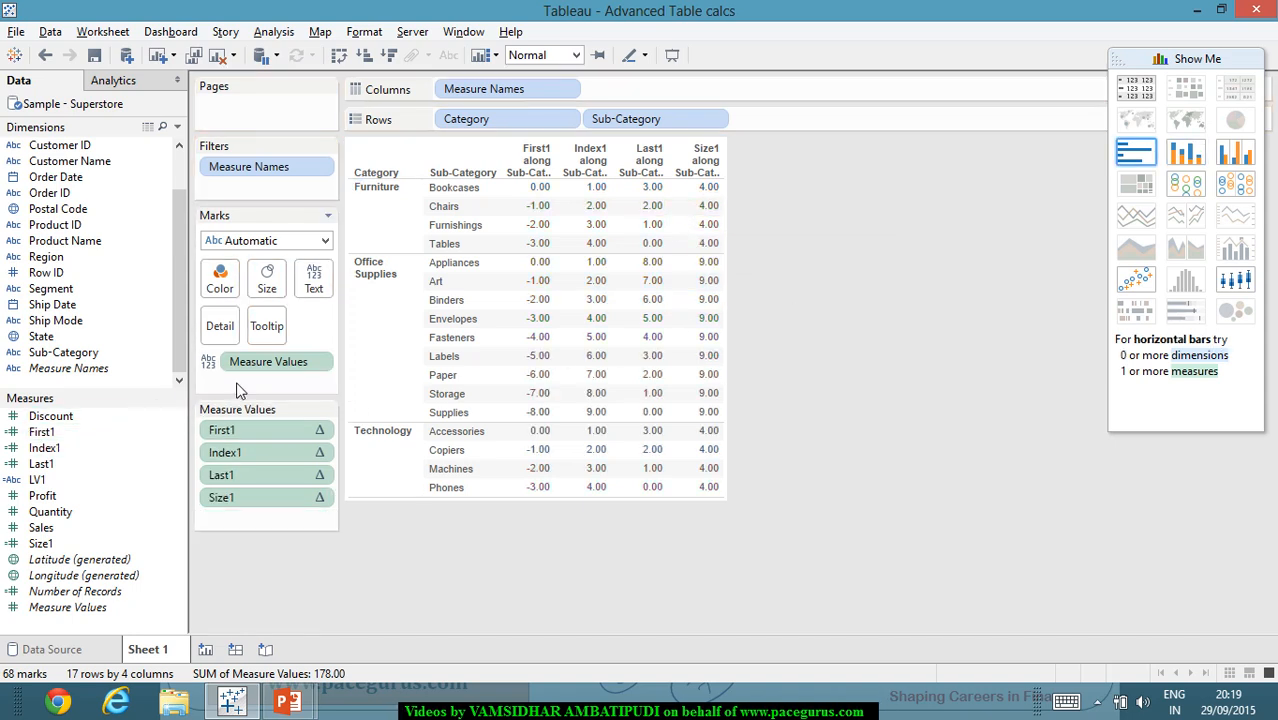
Examine the data source's underlying rows across all columns through Sales, and close the data view.
left_click(72, 481)
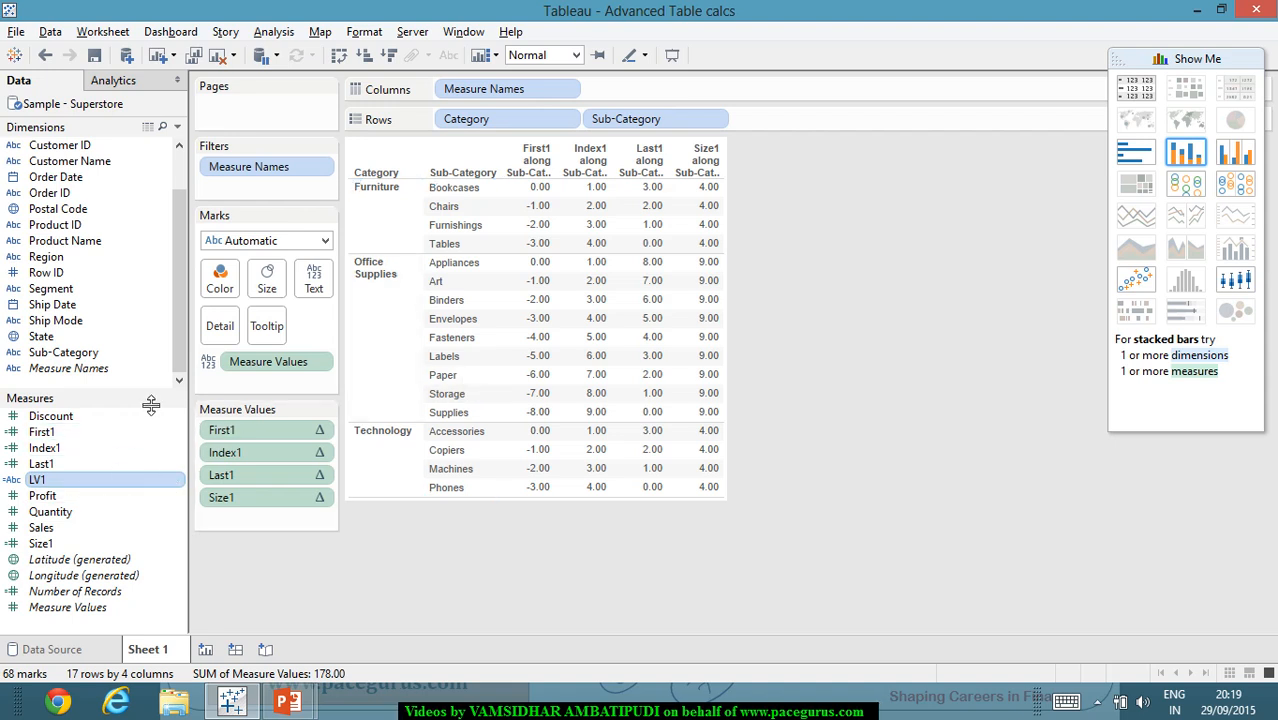
left_click(147, 127)
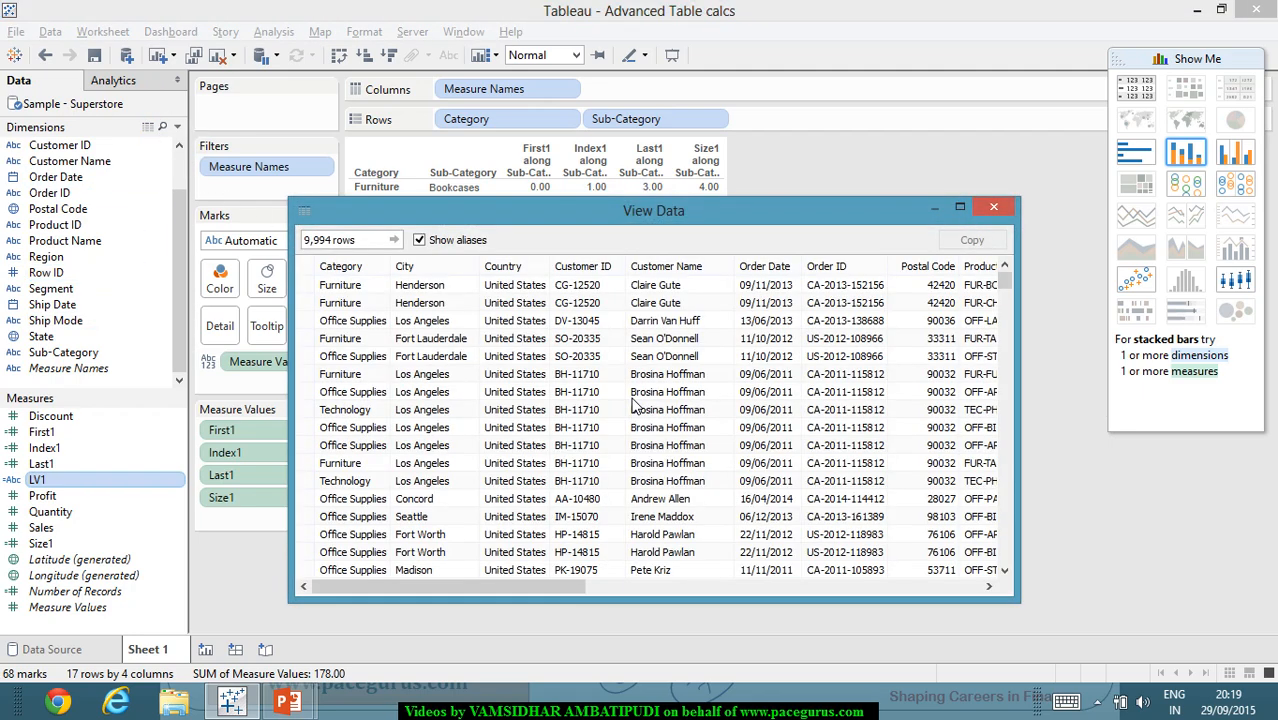
left_click_drag(539, 587, 775, 590)
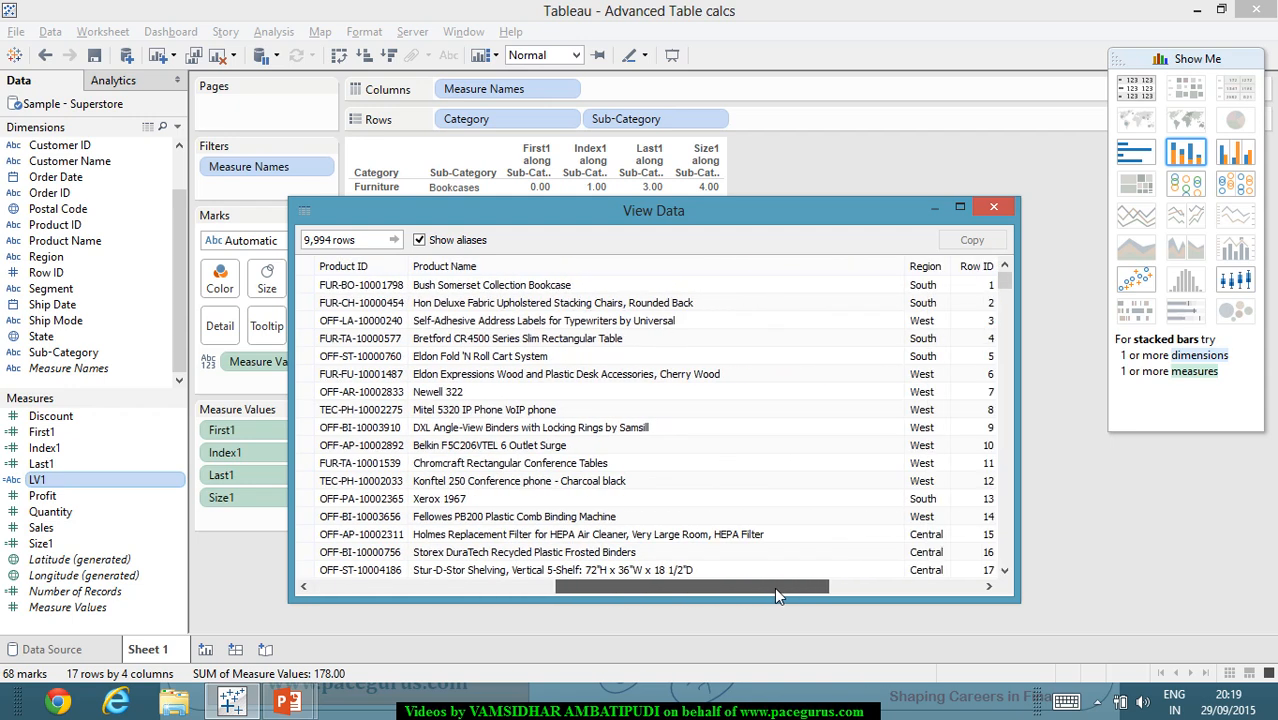
left_click_drag(774, 587, 977, 587)
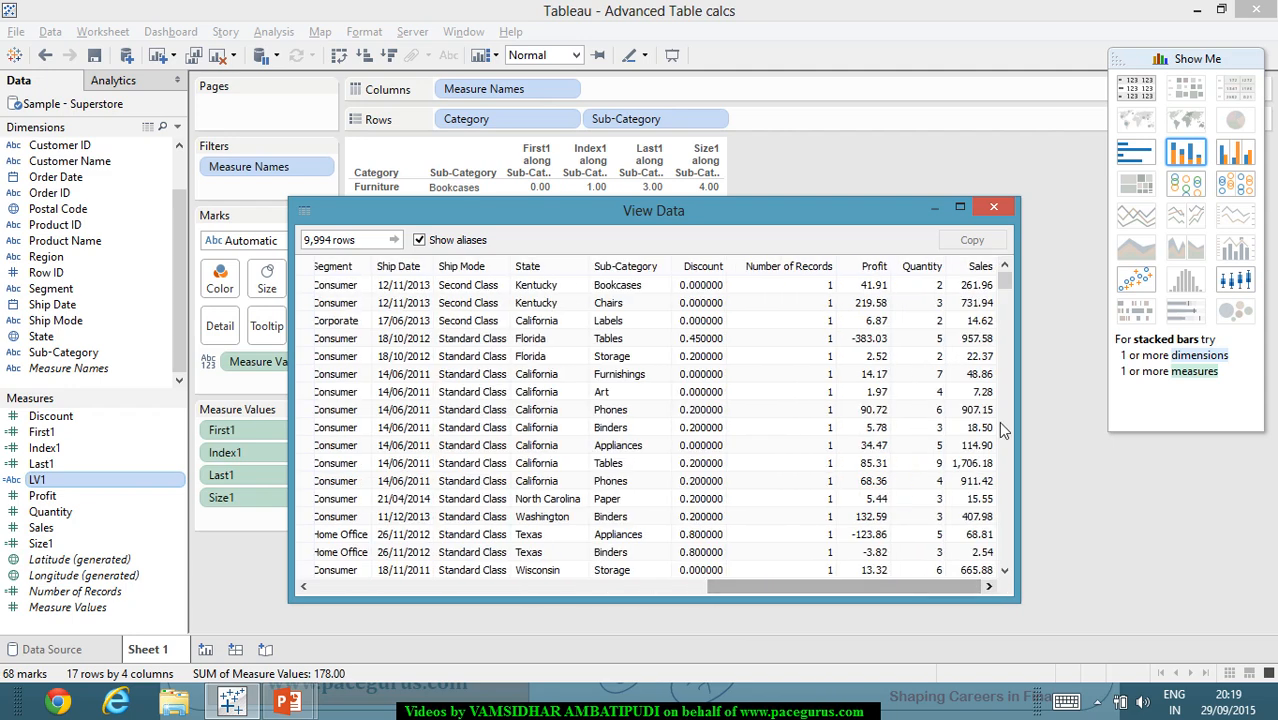
left_click(993, 206)
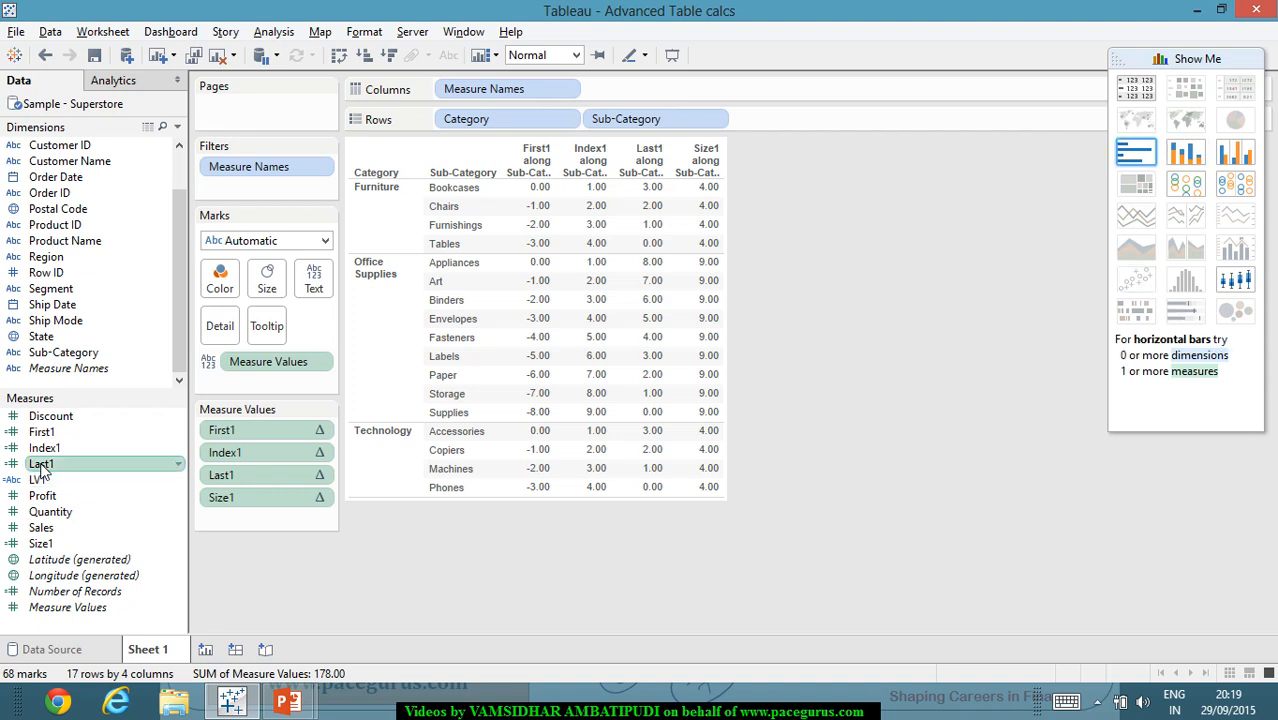
Place LV1 on Rows after Sub-Category and set its table calculation to compute using Sub-Category.
left_click_drag(47, 478, 622, 88)
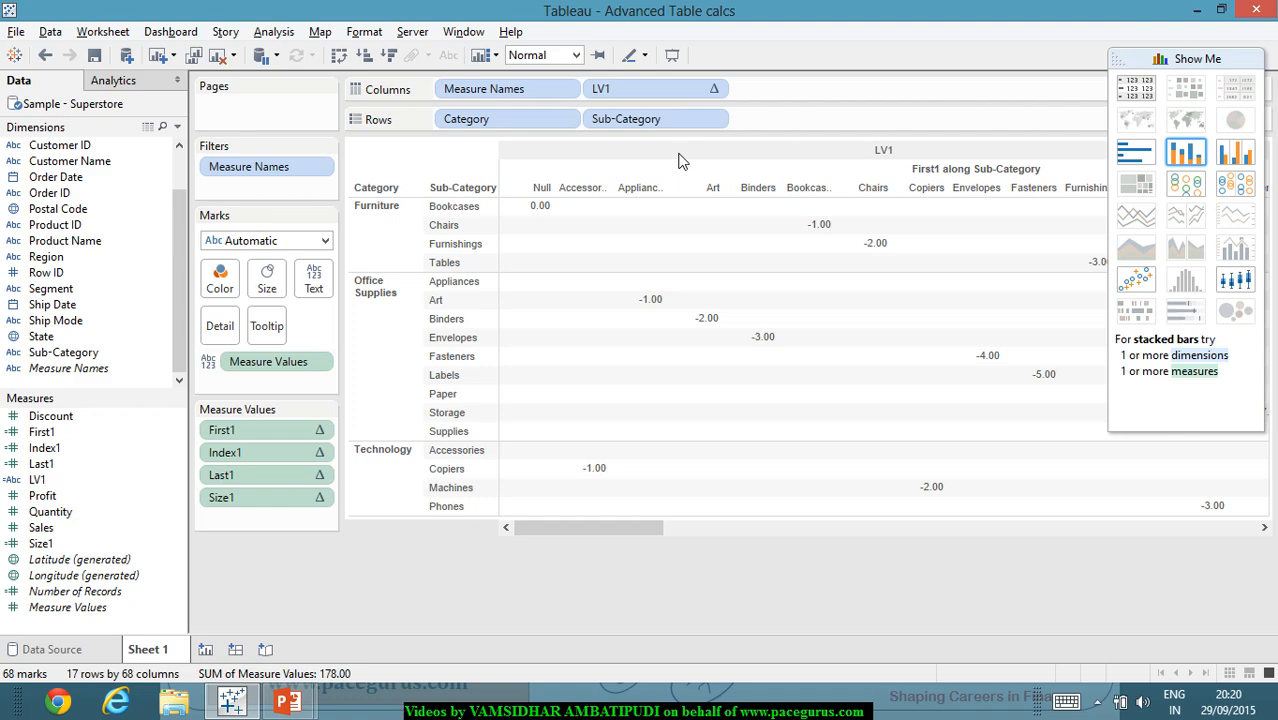
left_click_drag(651, 89, 500, 240)
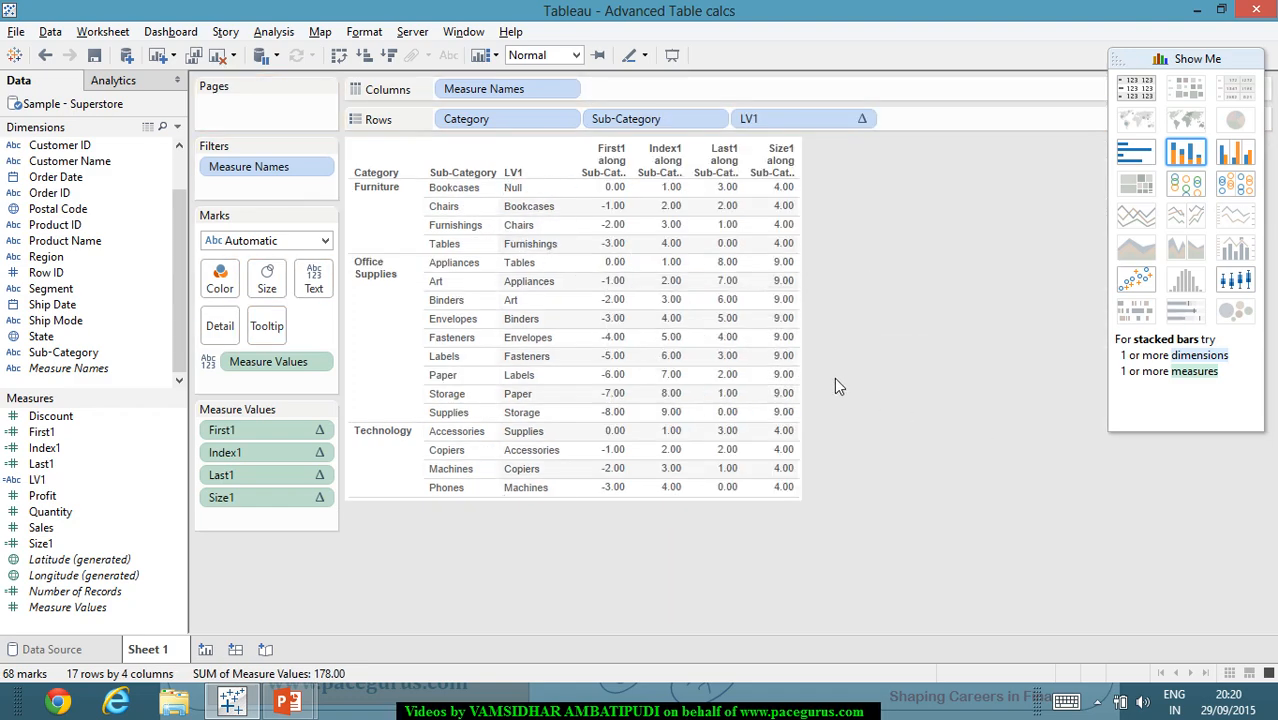
mouse_move(697, 325)
left_click(862, 119)
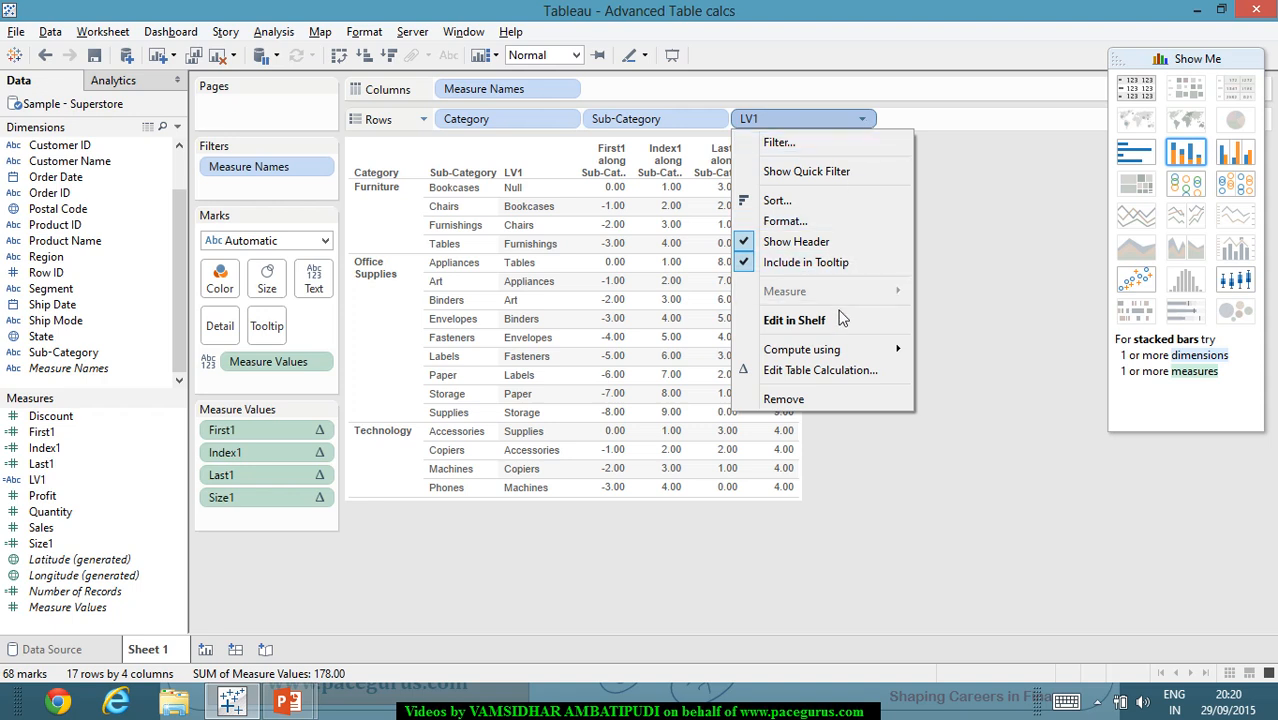
mouse_move(858, 352)
left_click(985, 476)
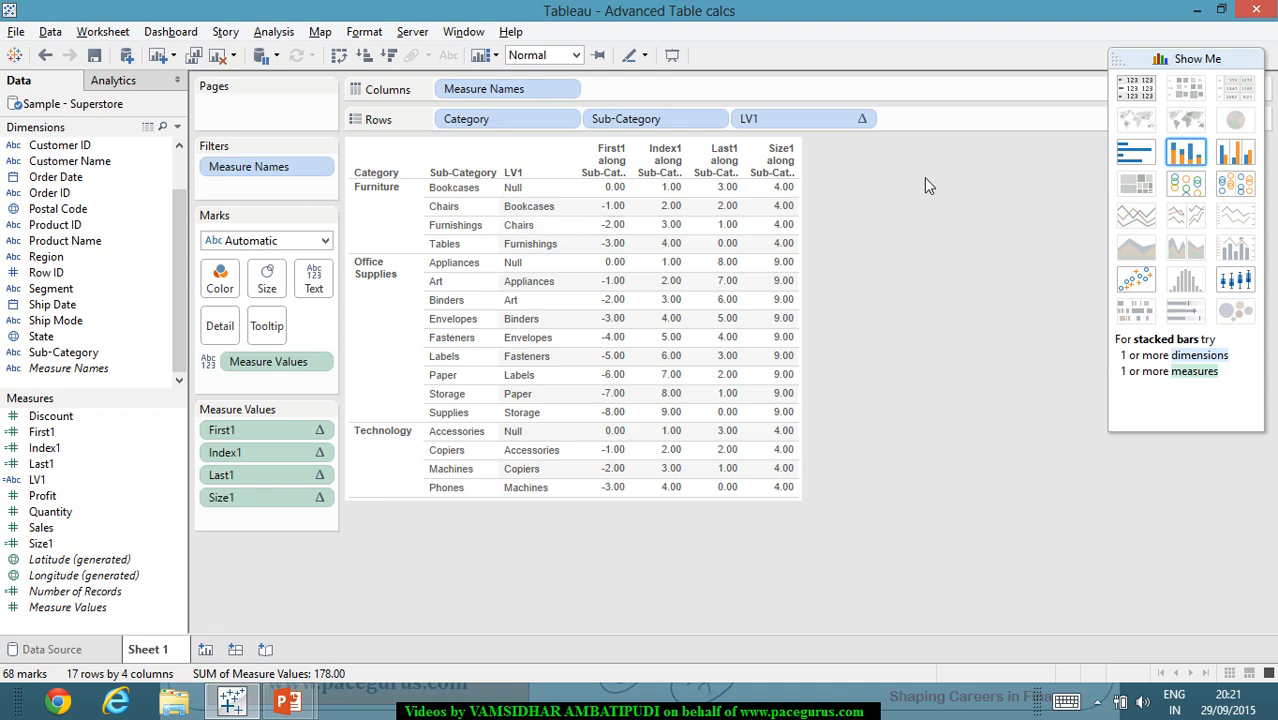
Create a calculated field named PV1 with the formula PREVIOUS_VALUE(ATTR([Sub-Category])).
left_click(274, 32)
mouse_move(376, 278)
left_click(380, 377)
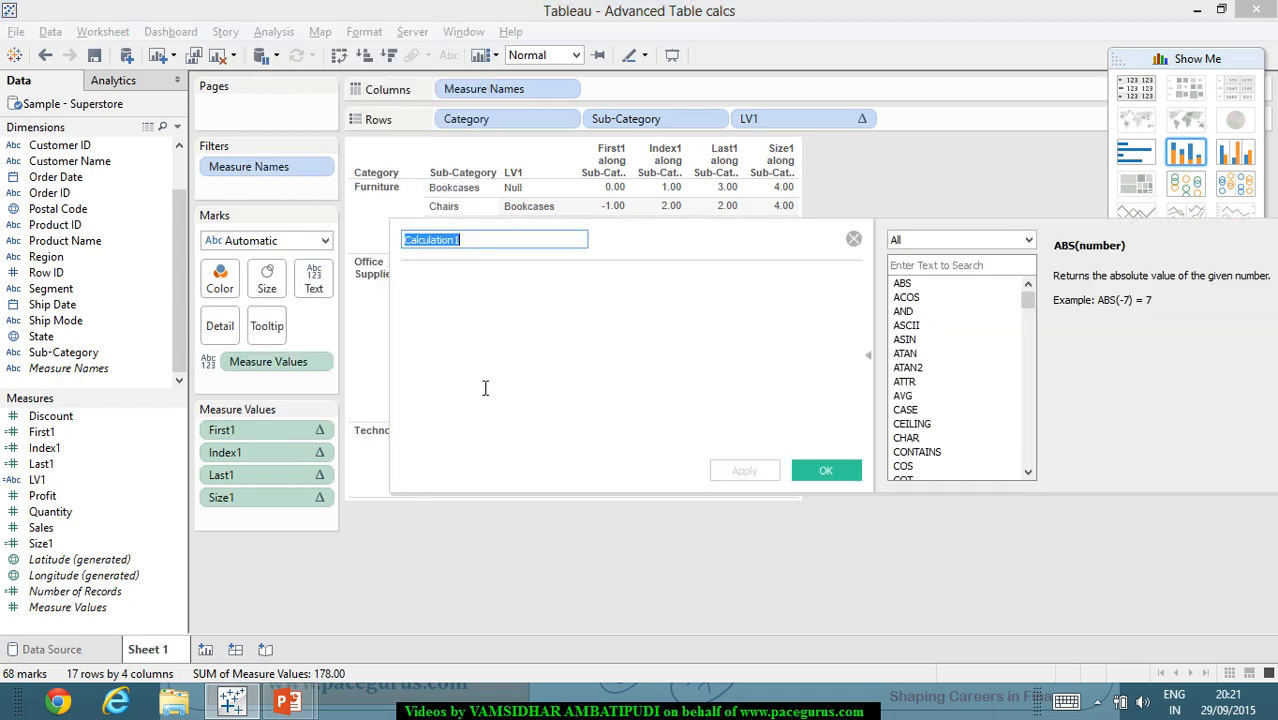
type("PV")
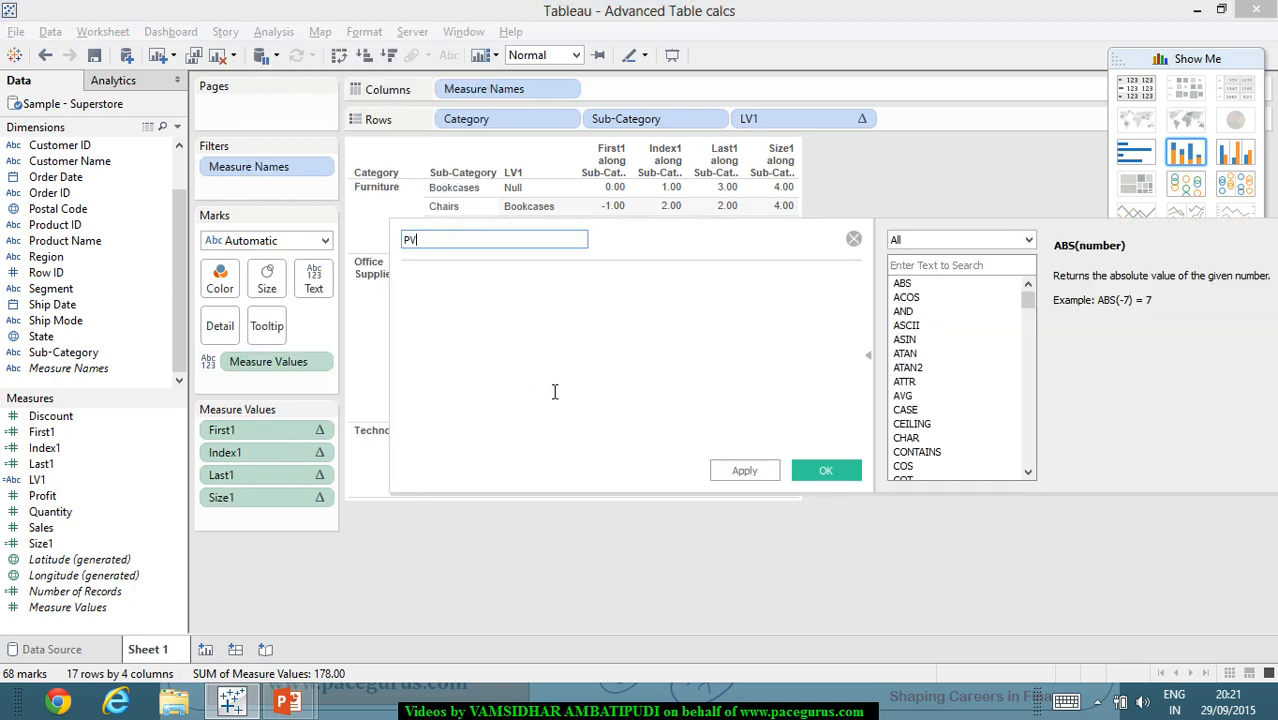
type("1")
key("Tab")
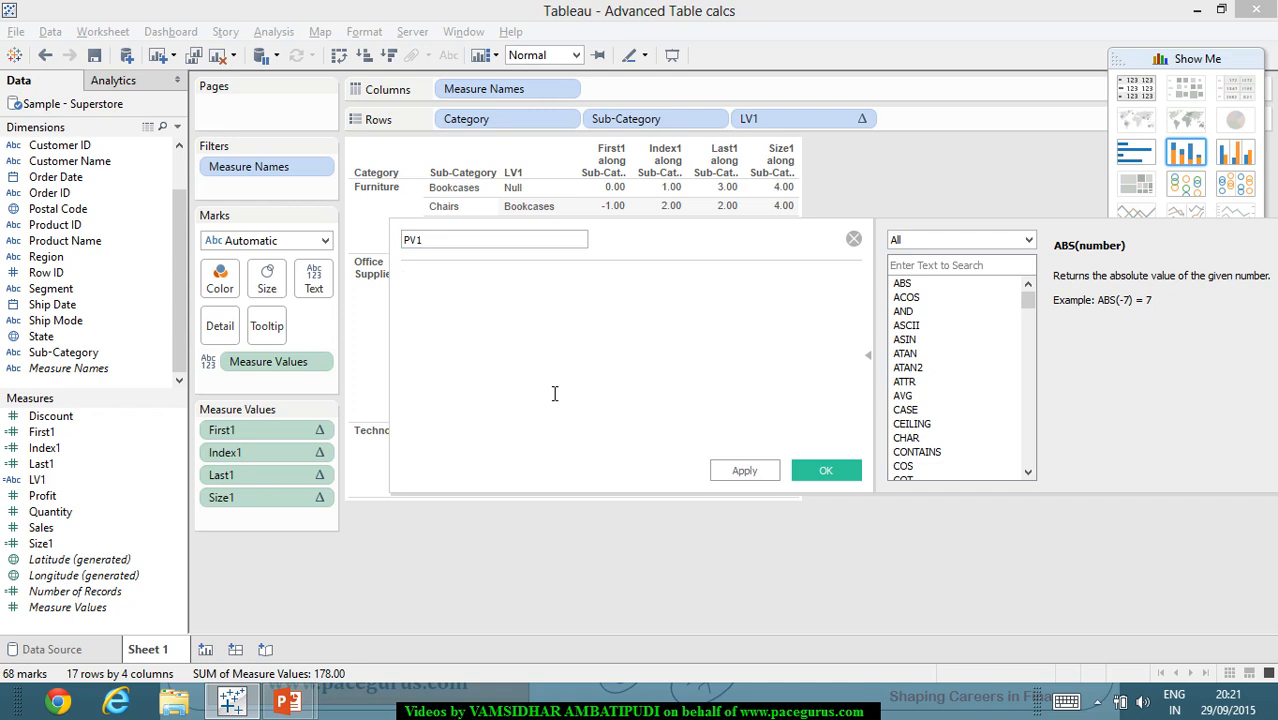
type("pre")
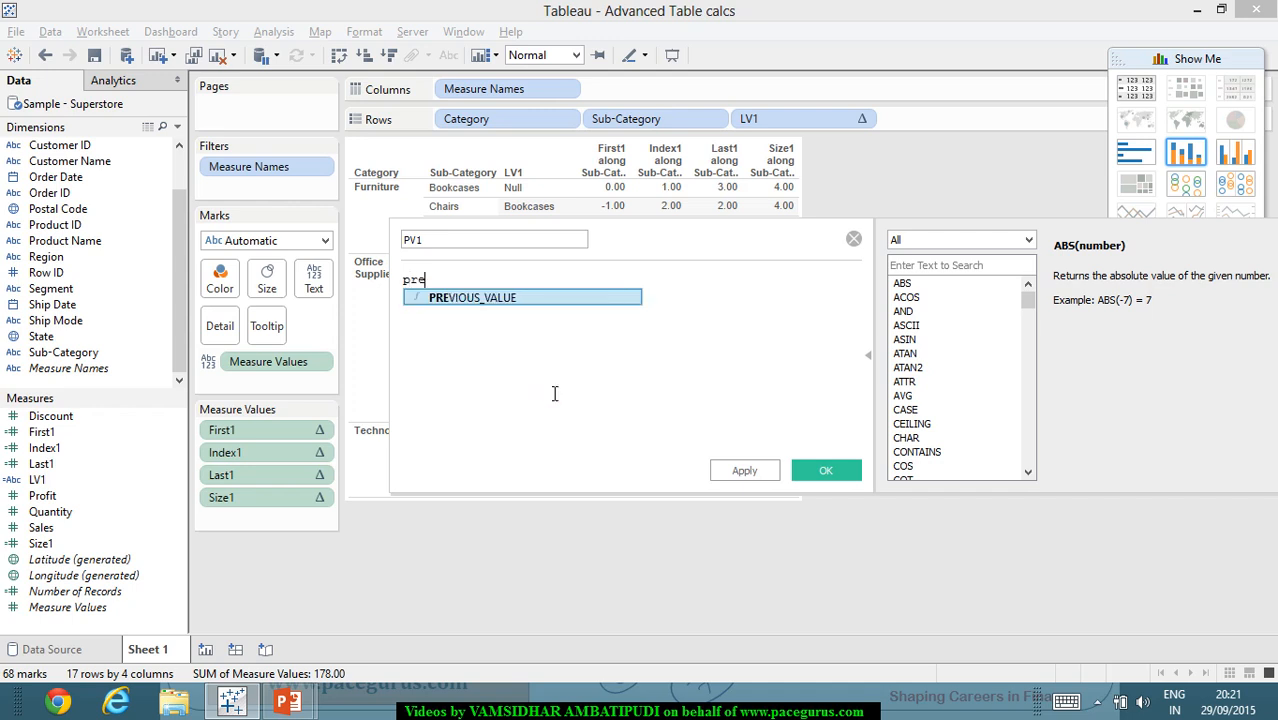
key("Return")
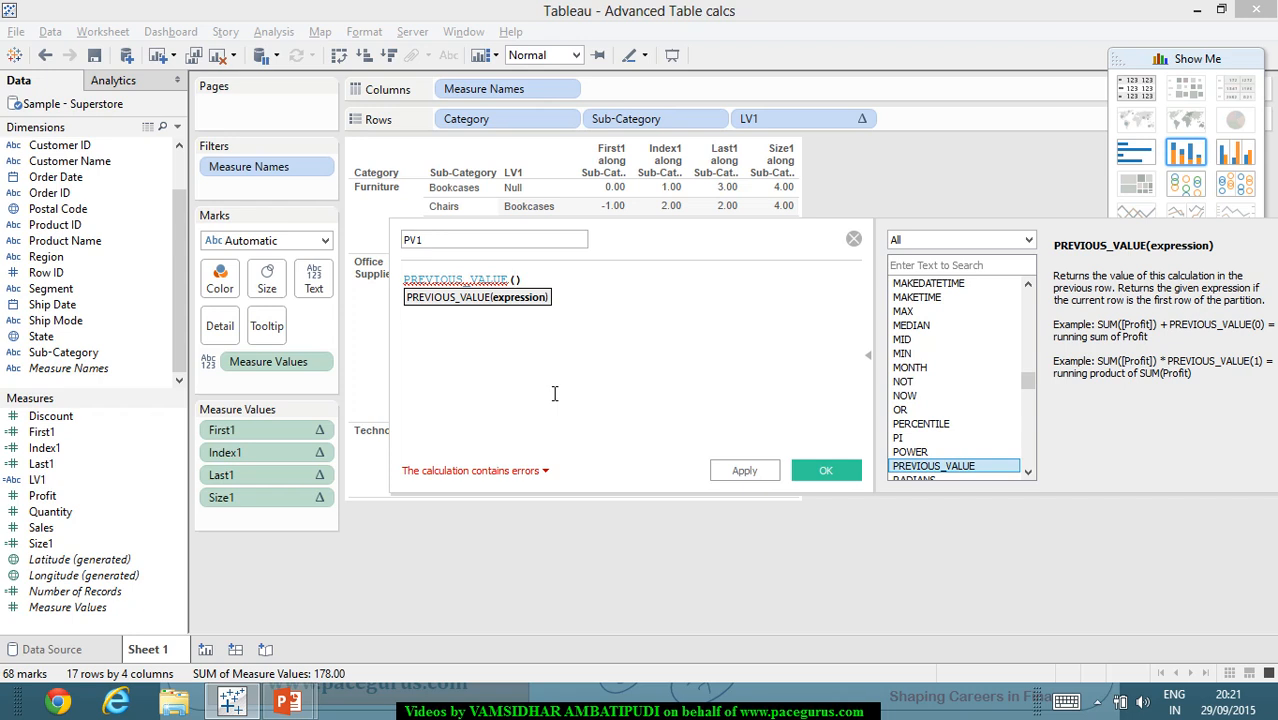
type("attr")
key("Return")
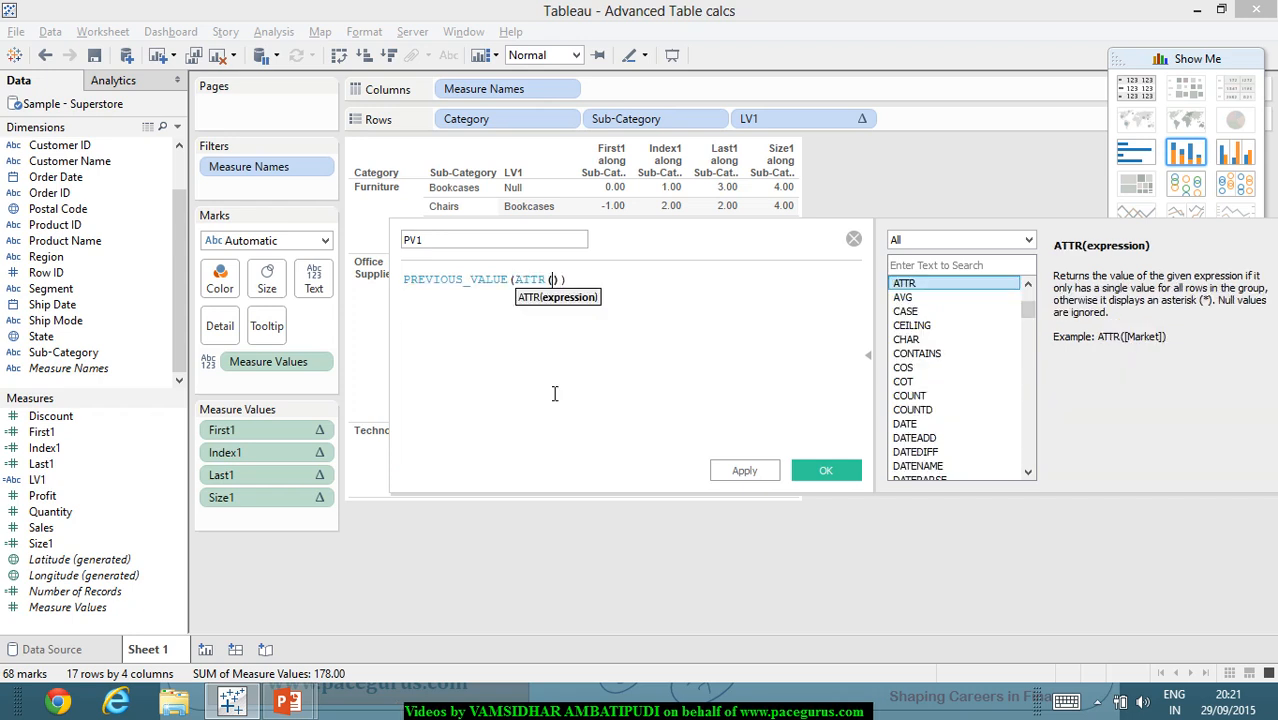
type("sub")
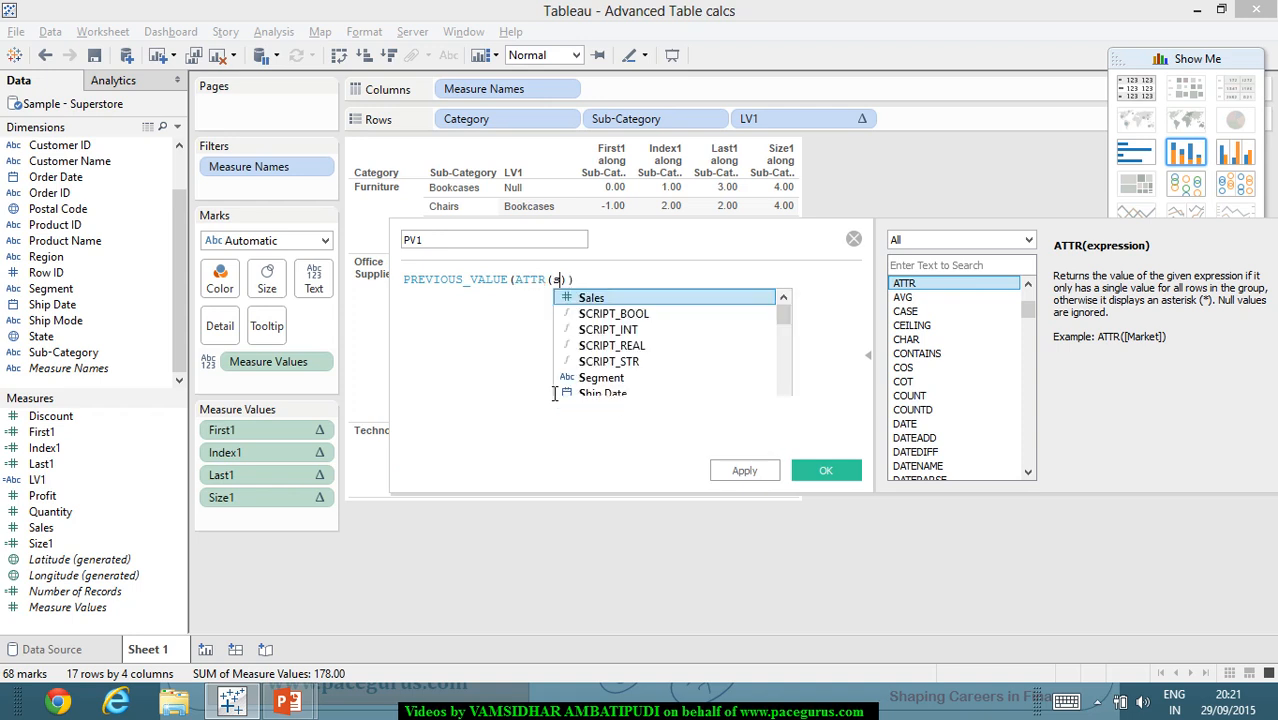
key("Return")
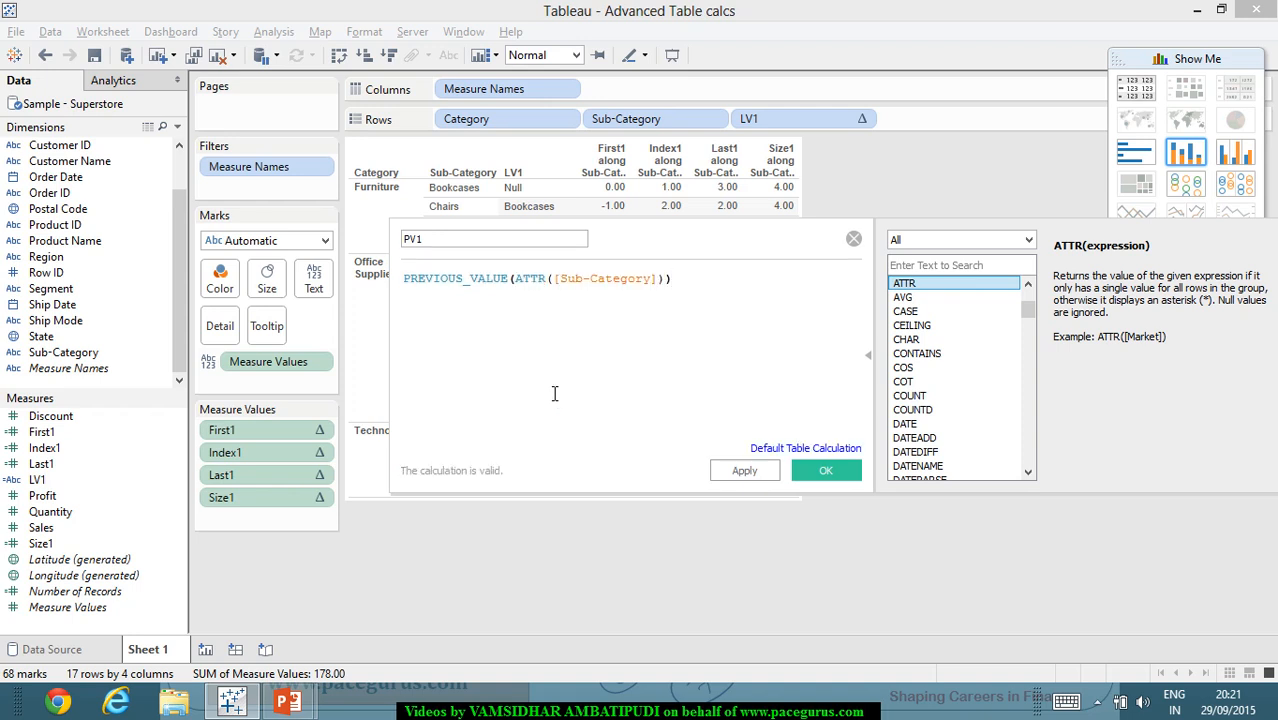
left_click(826, 471)
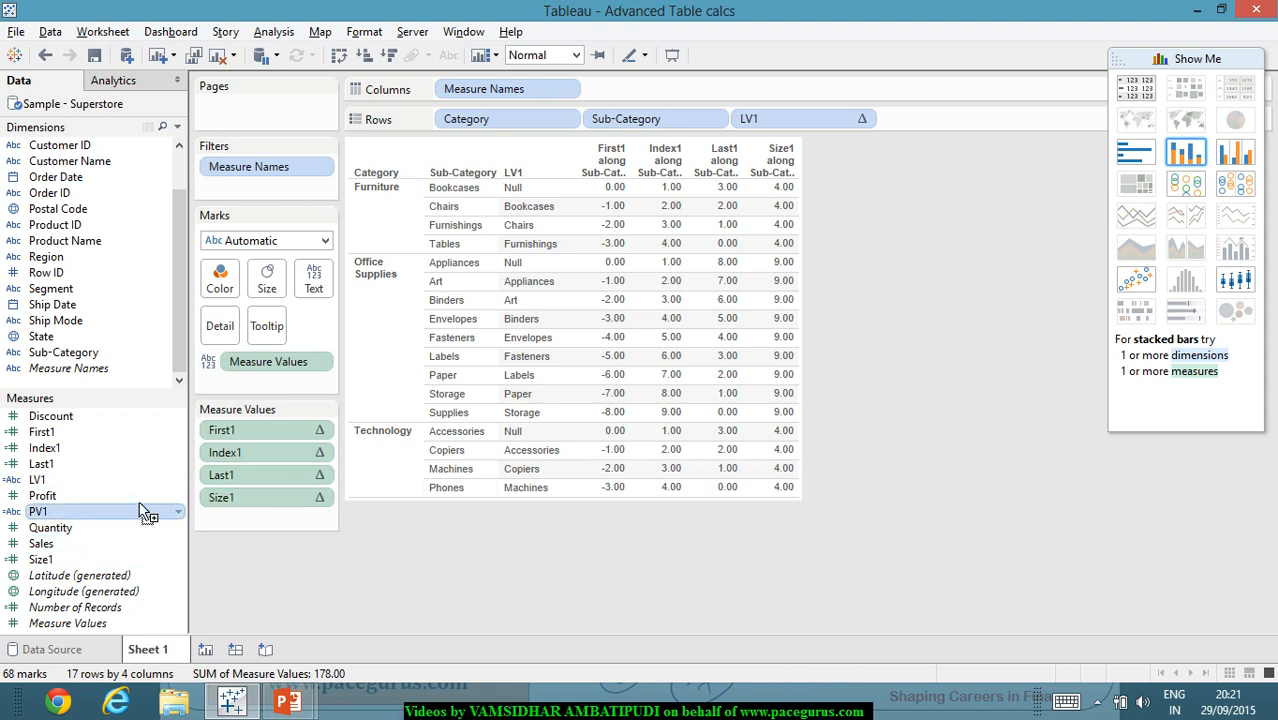
Place PV1 on Rows after LV1 and set its table calculation to compute using Sub-Category.
left_click_drag(148, 513, 580, 305)
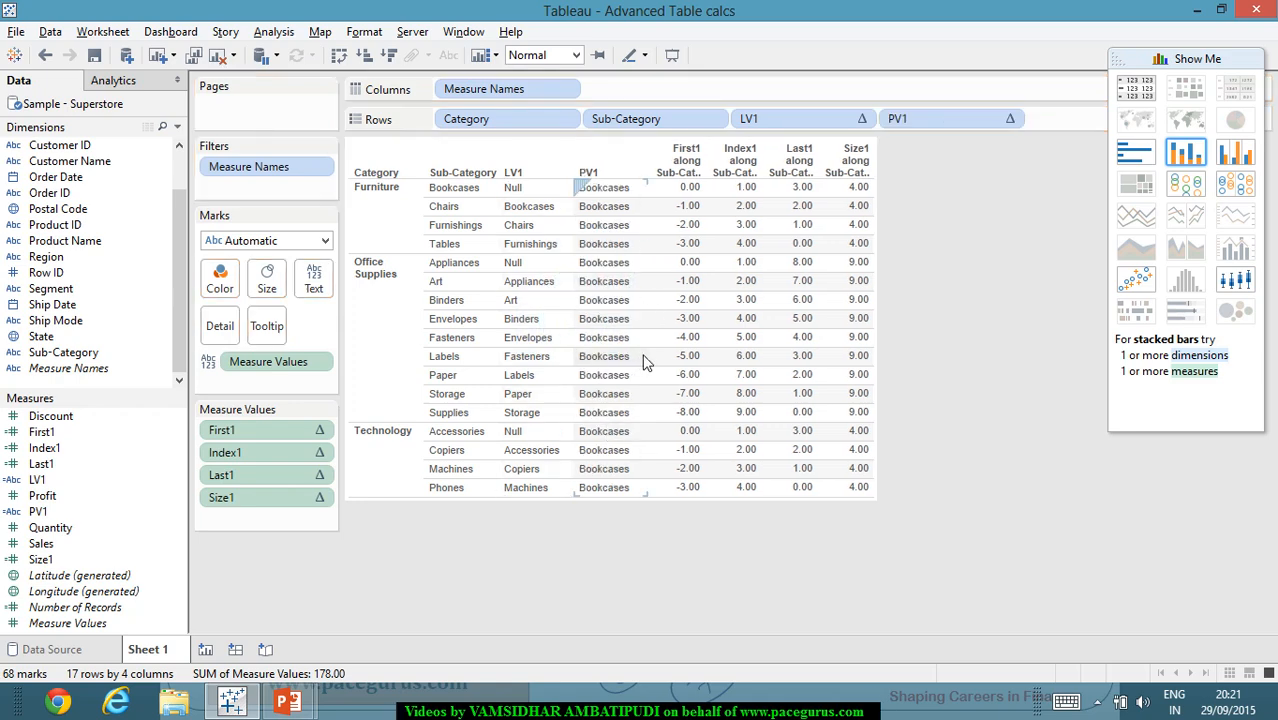
mouse_move(652, 362)
left_click(1007, 119)
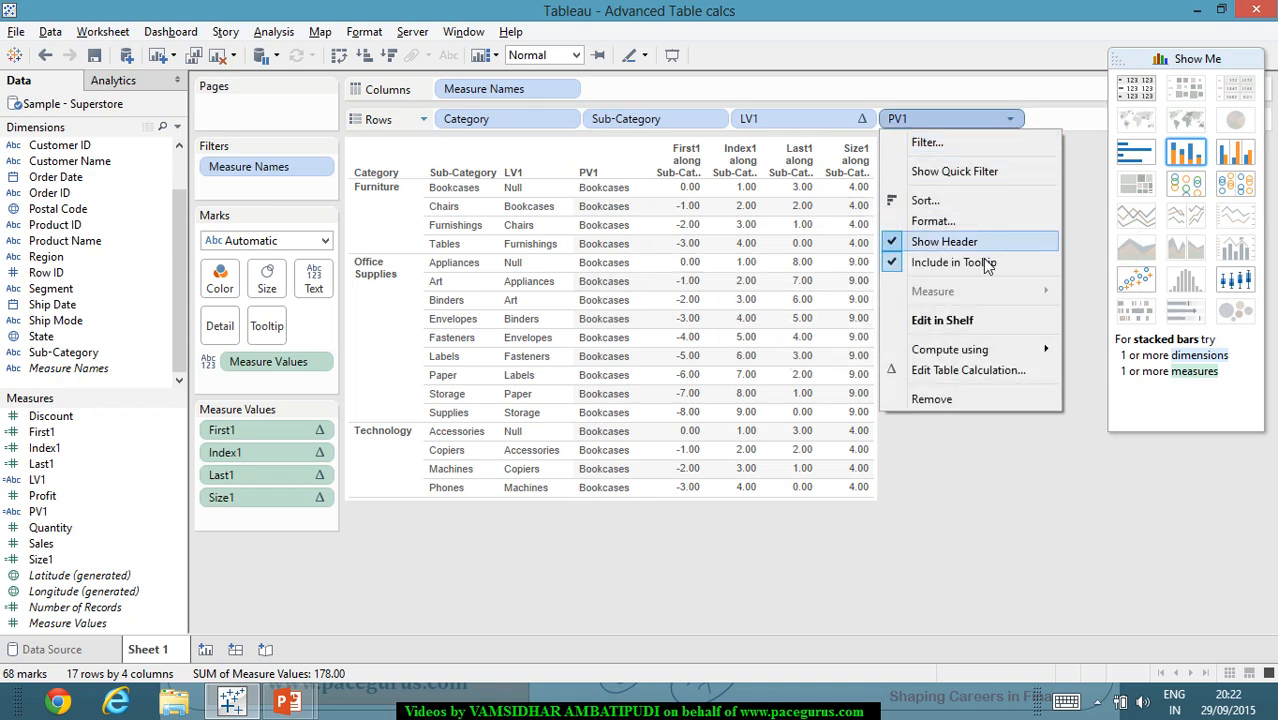
mouse_move(996, 352)
left_click(1123, 476)
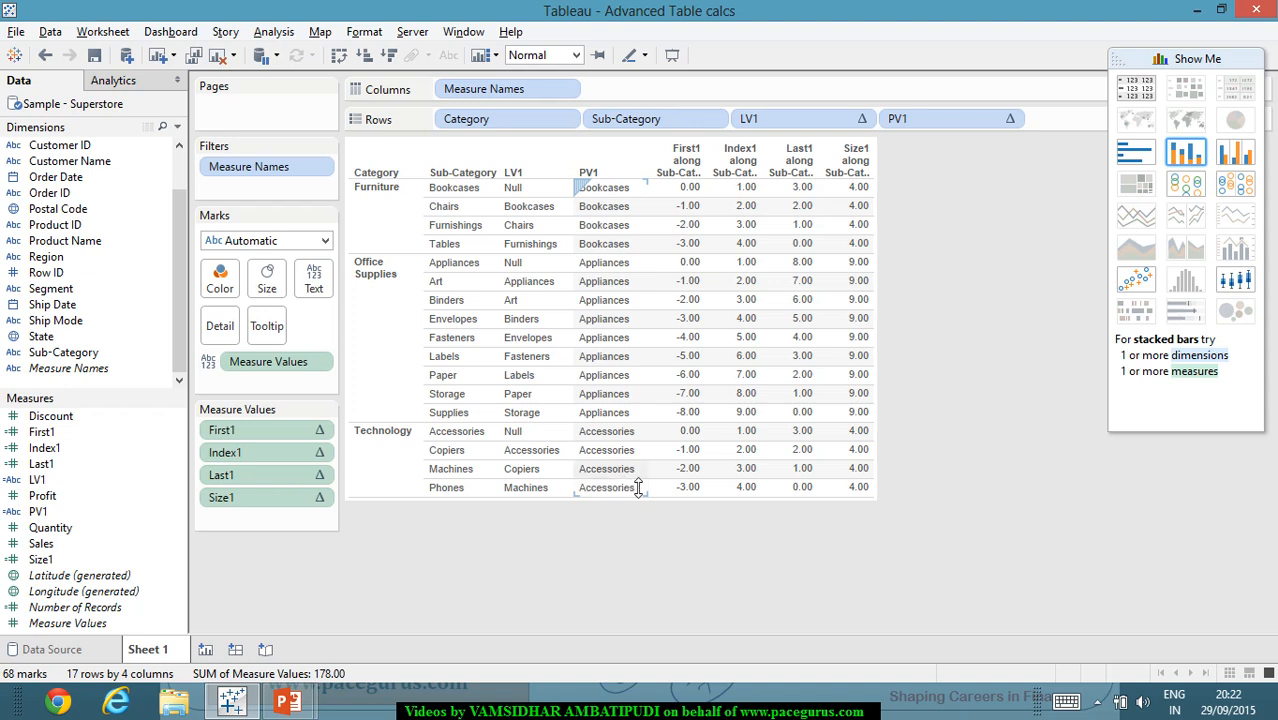
key("alt+Tab")
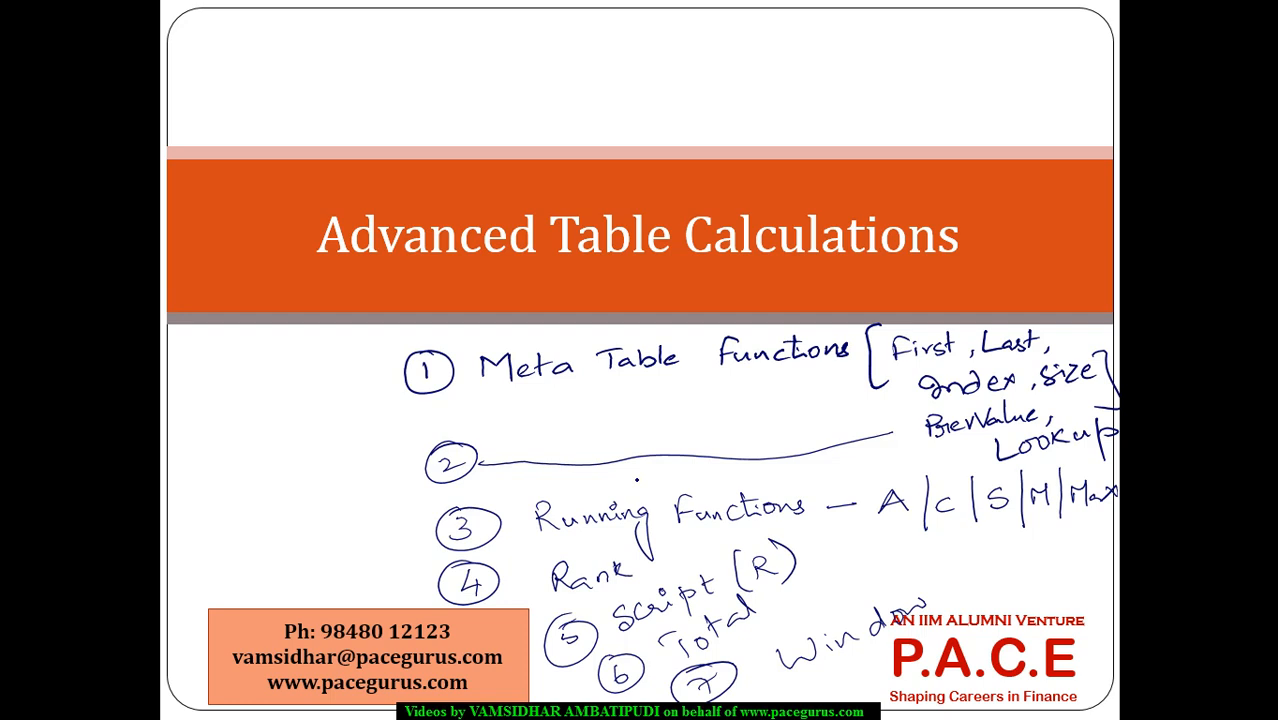
key("alt+Tab")
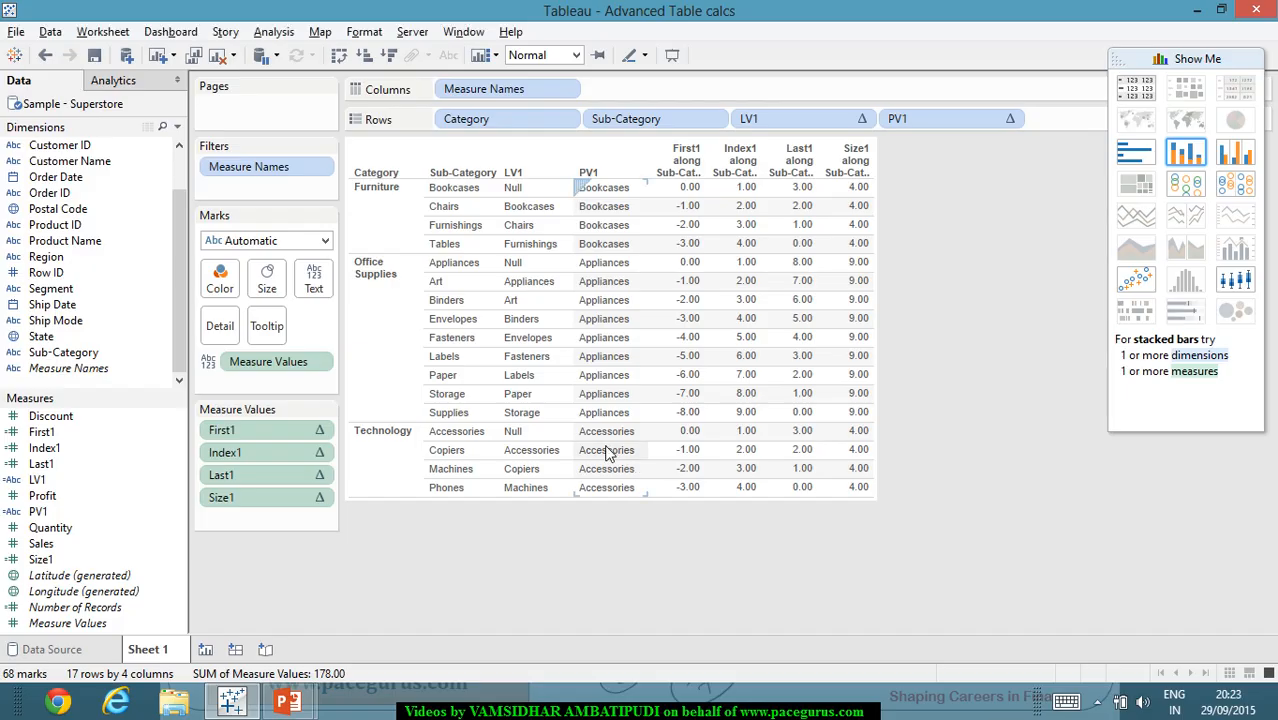
Create a calculated field named RS1 with the formula RUNNING_SUM(SUM([Sales])).
left_click(273, 31)
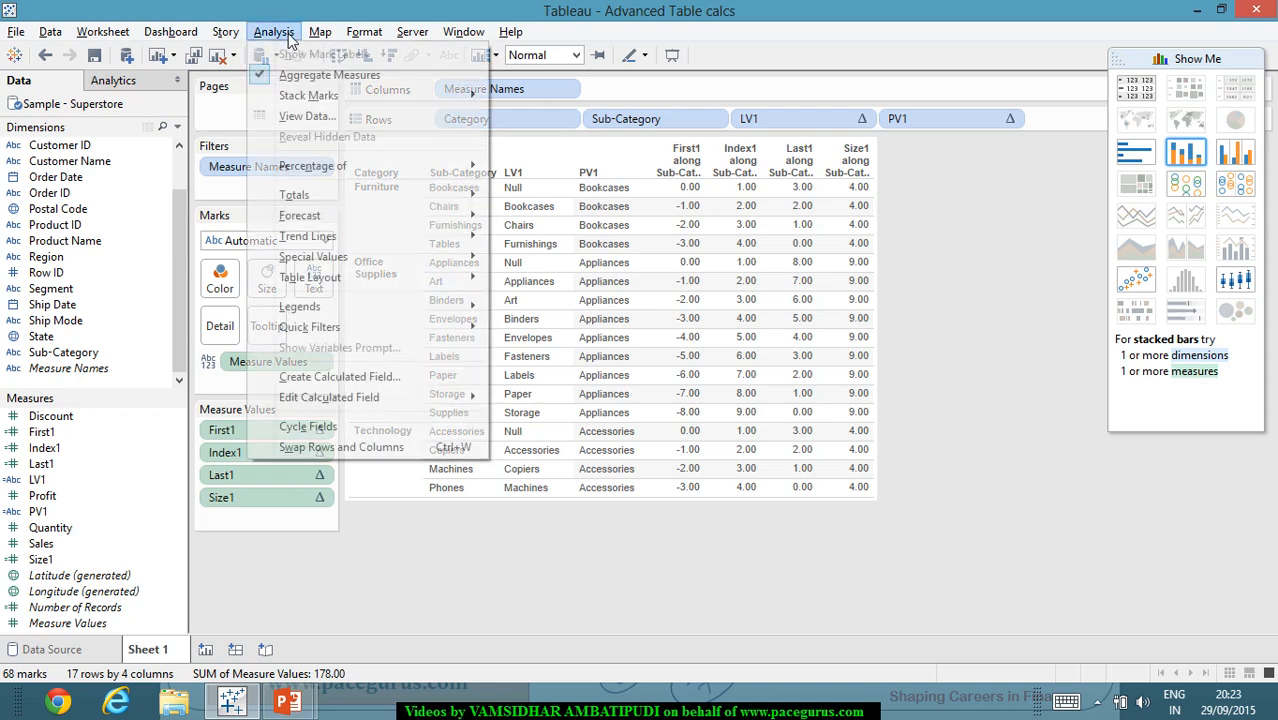
left_click(388, 377)
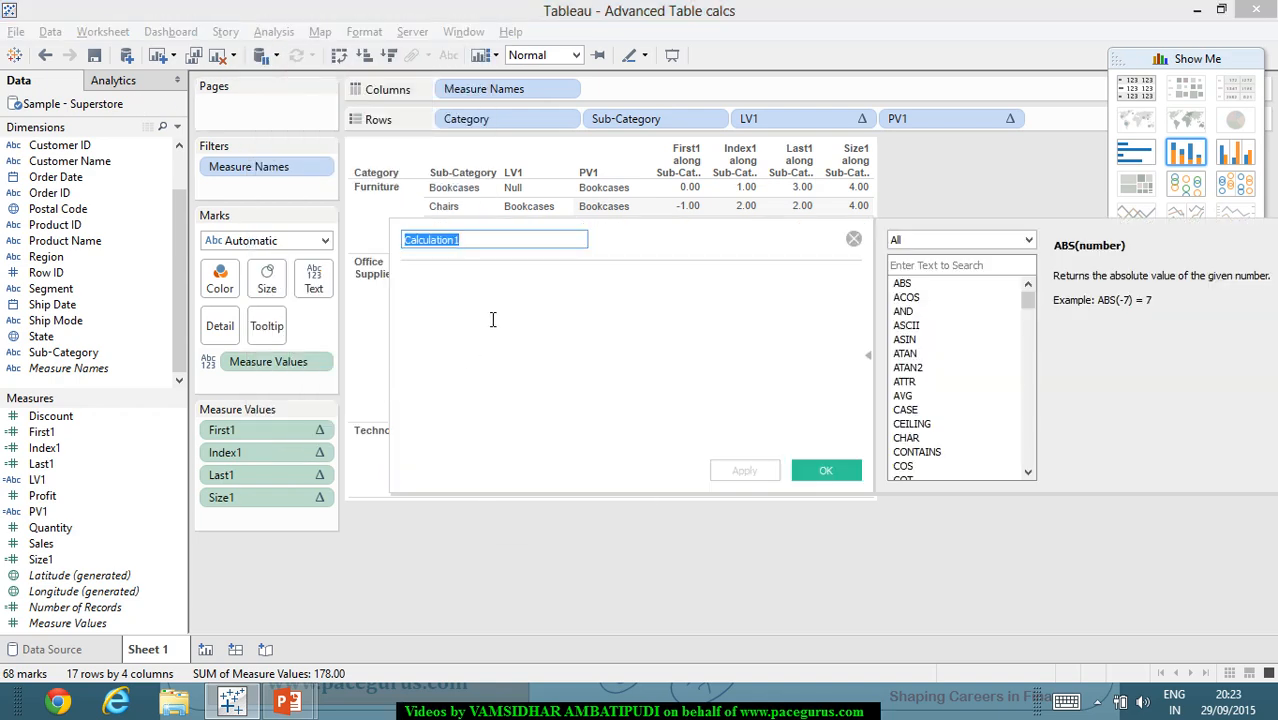
type("RS")
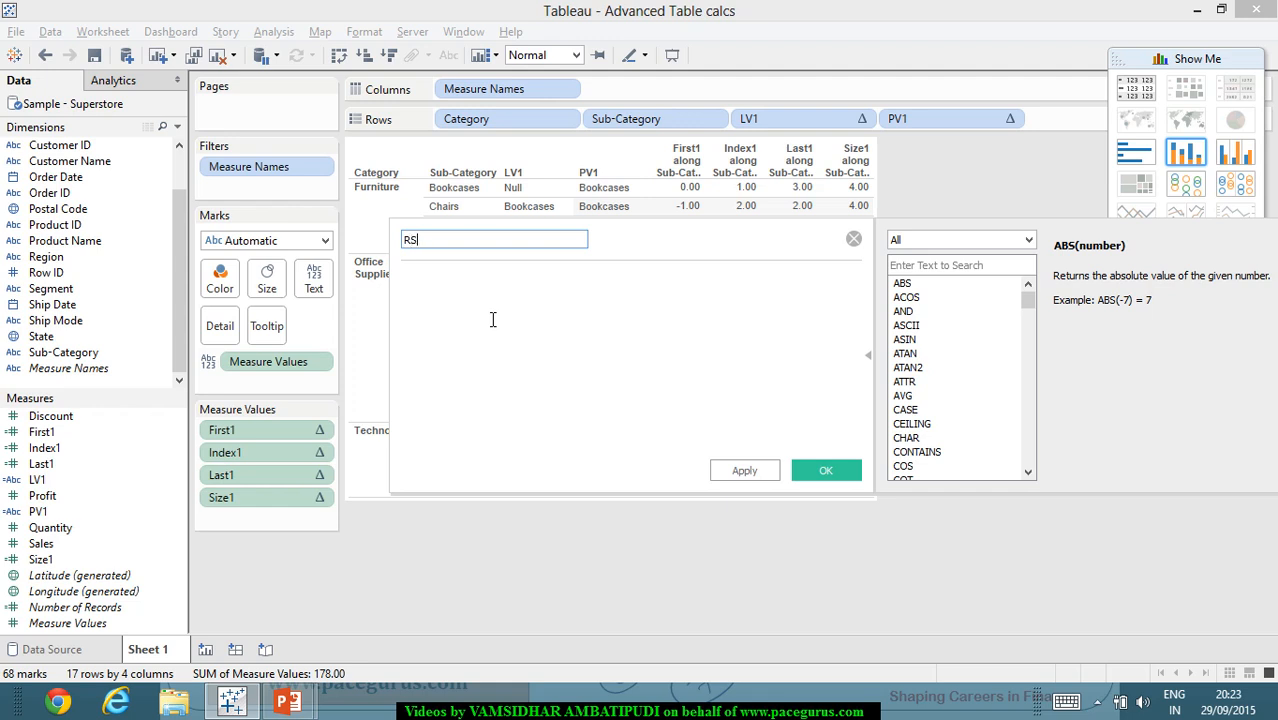
type("1")
left_click(492, 319)
type("Run")
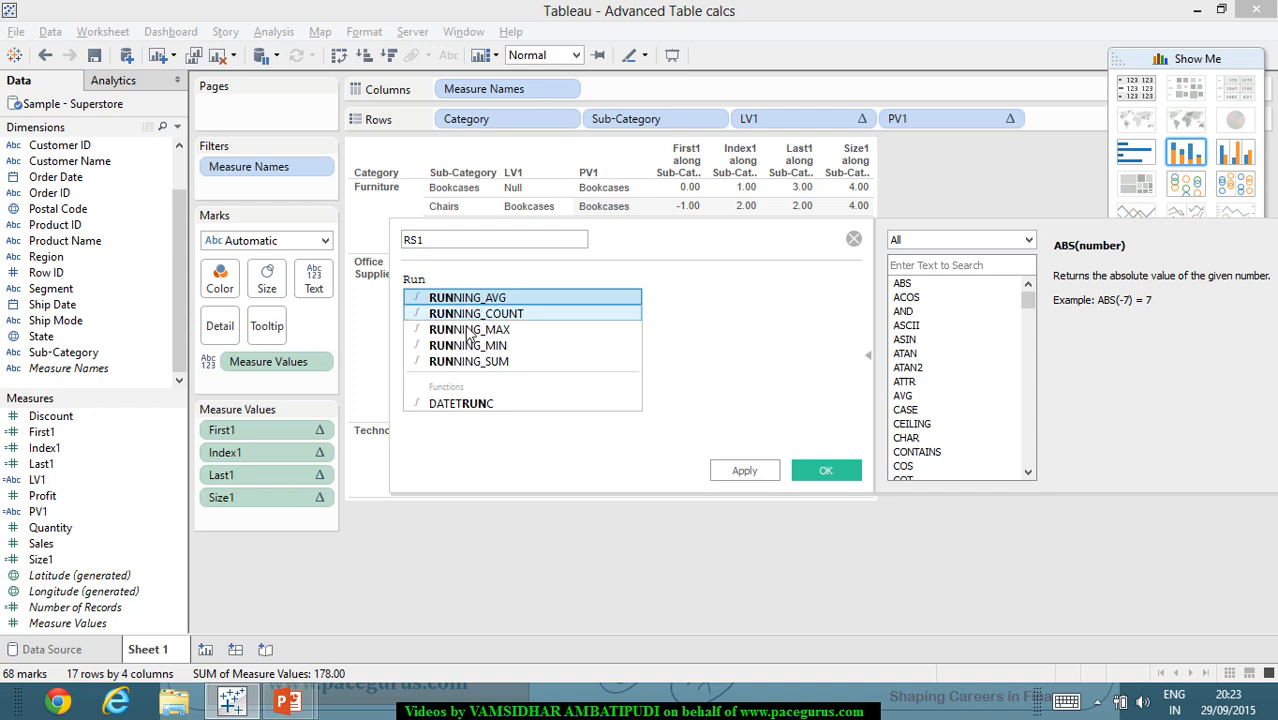
left_click(468, 361)
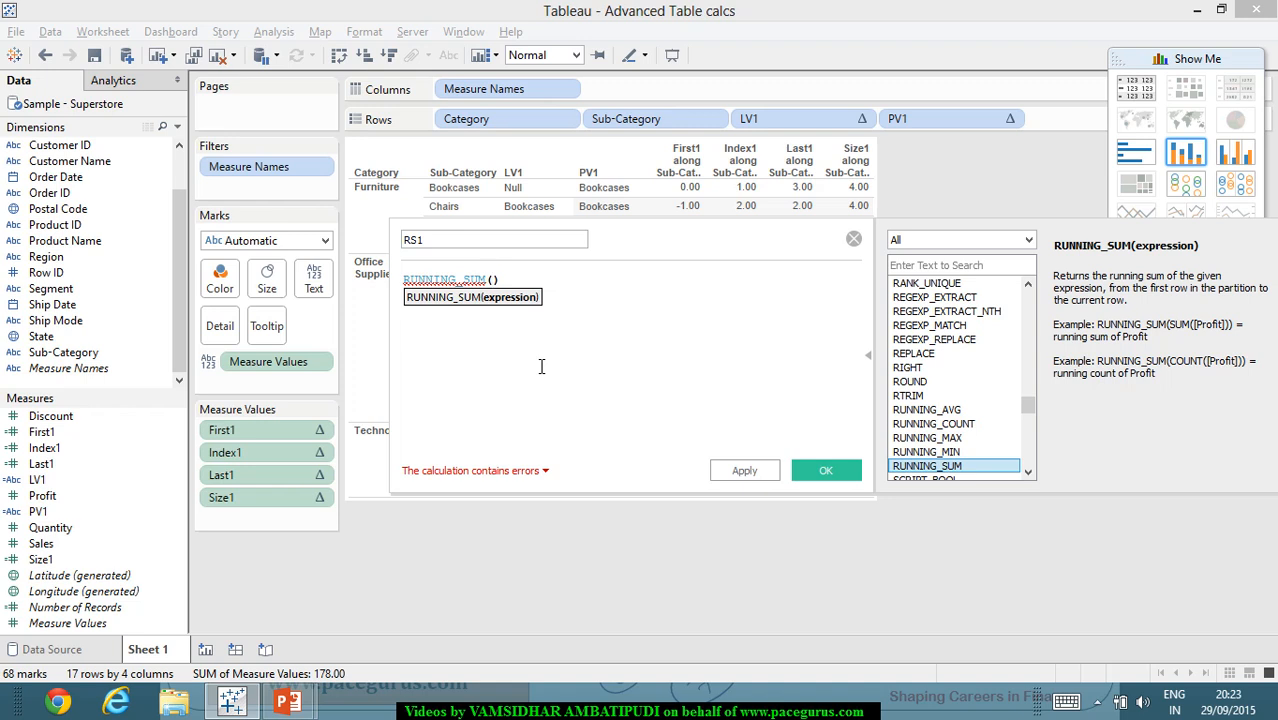
type("SUM(")
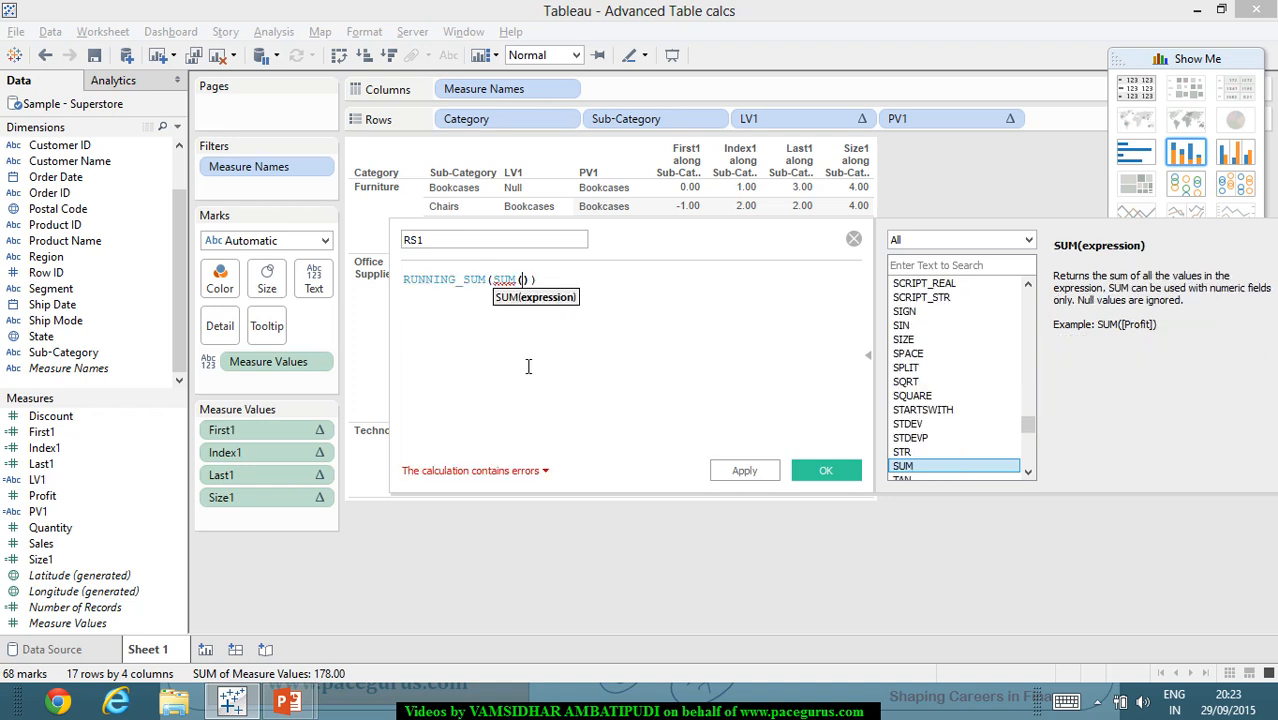
type("sal")
key("Return")
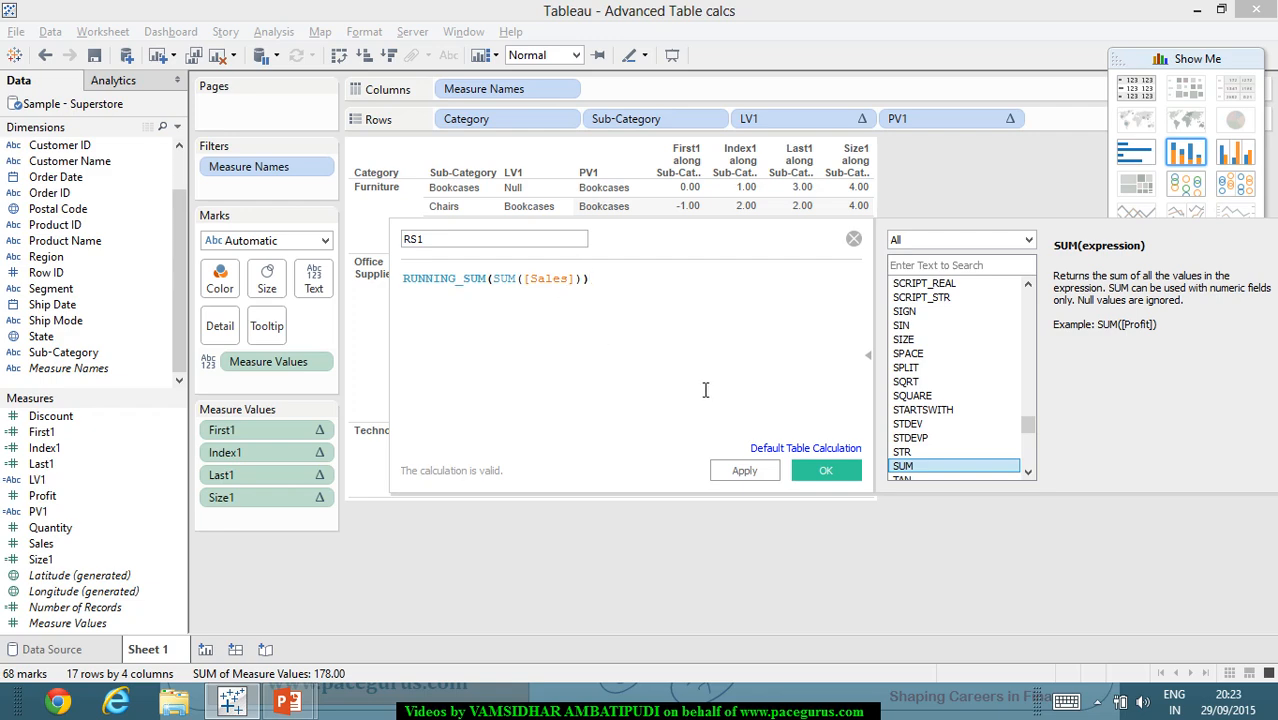
left_click(810, 471)
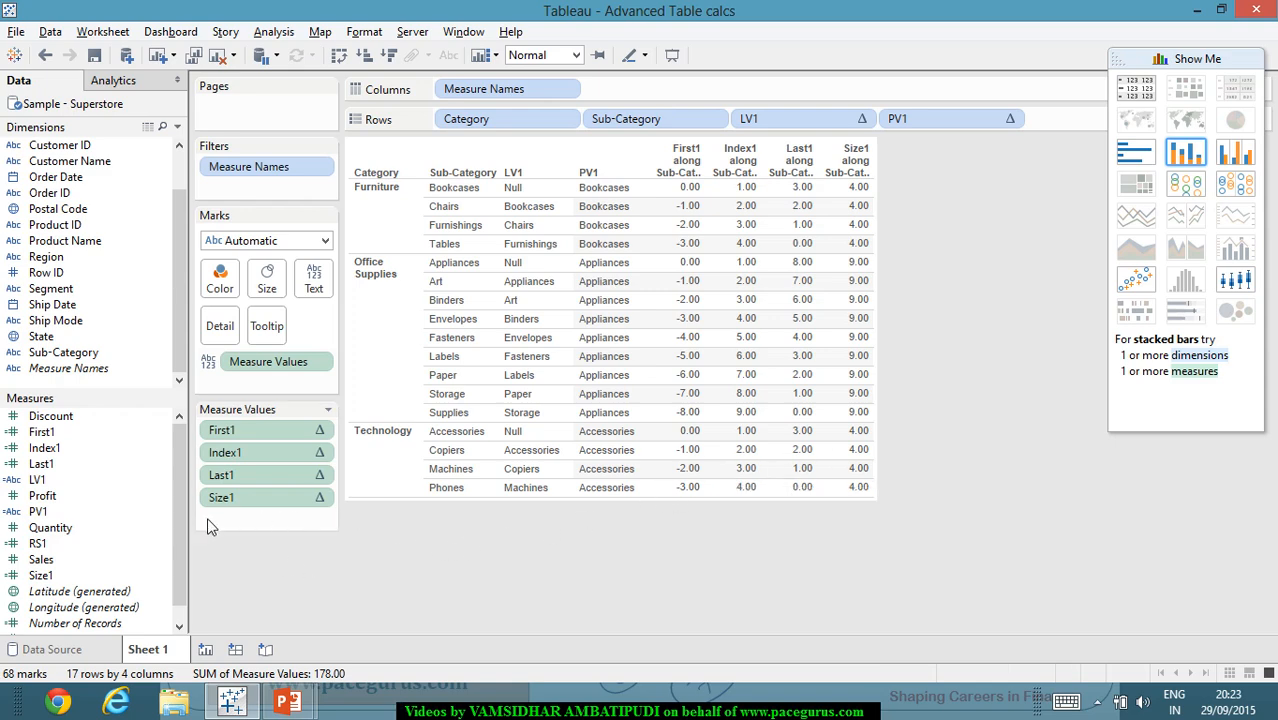
Add RS1 to the view as part of a text table, and remove LV1 from the marks.
left_click_drag(38, 543, 690, 96)
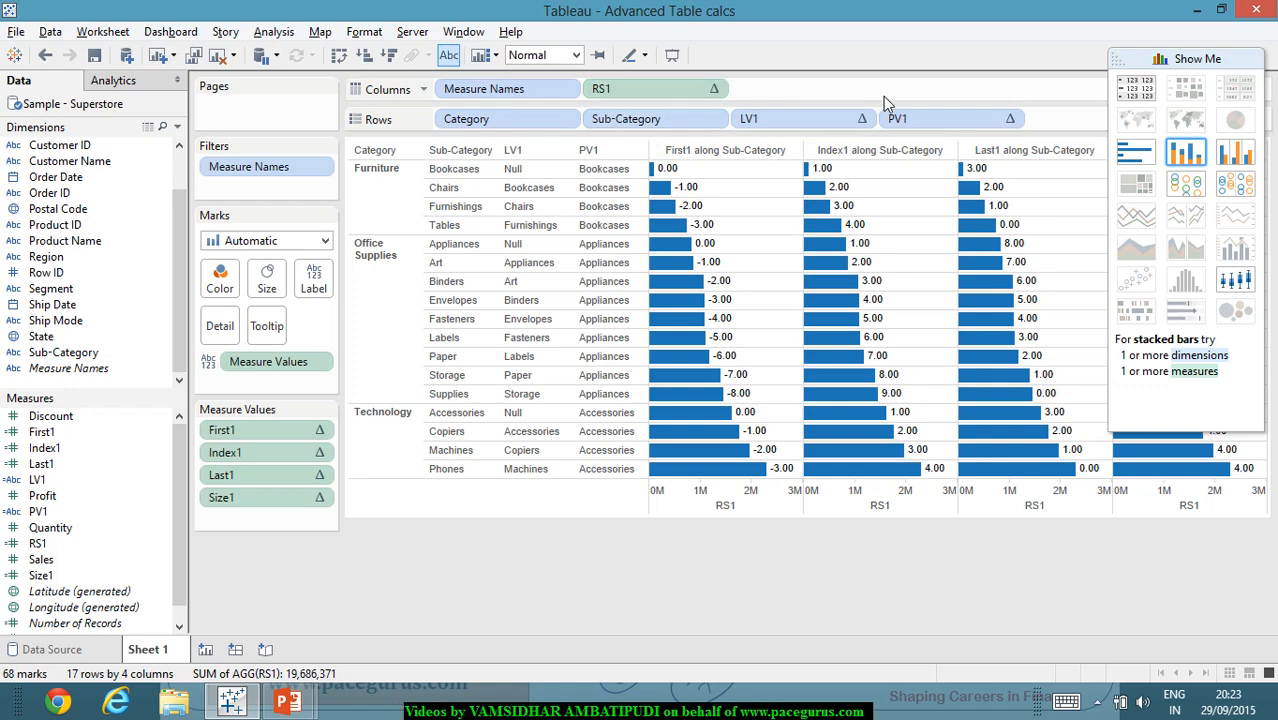
left_click(1136, 90)
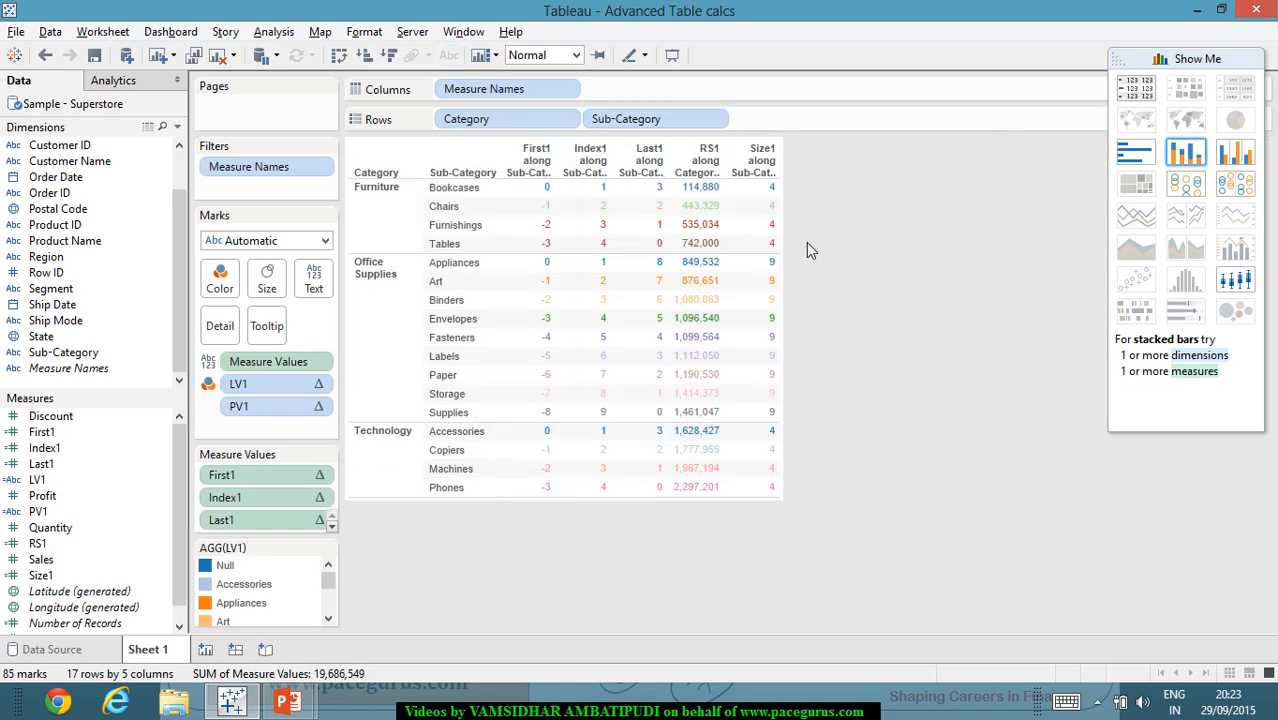
mouse_move(715, 193)
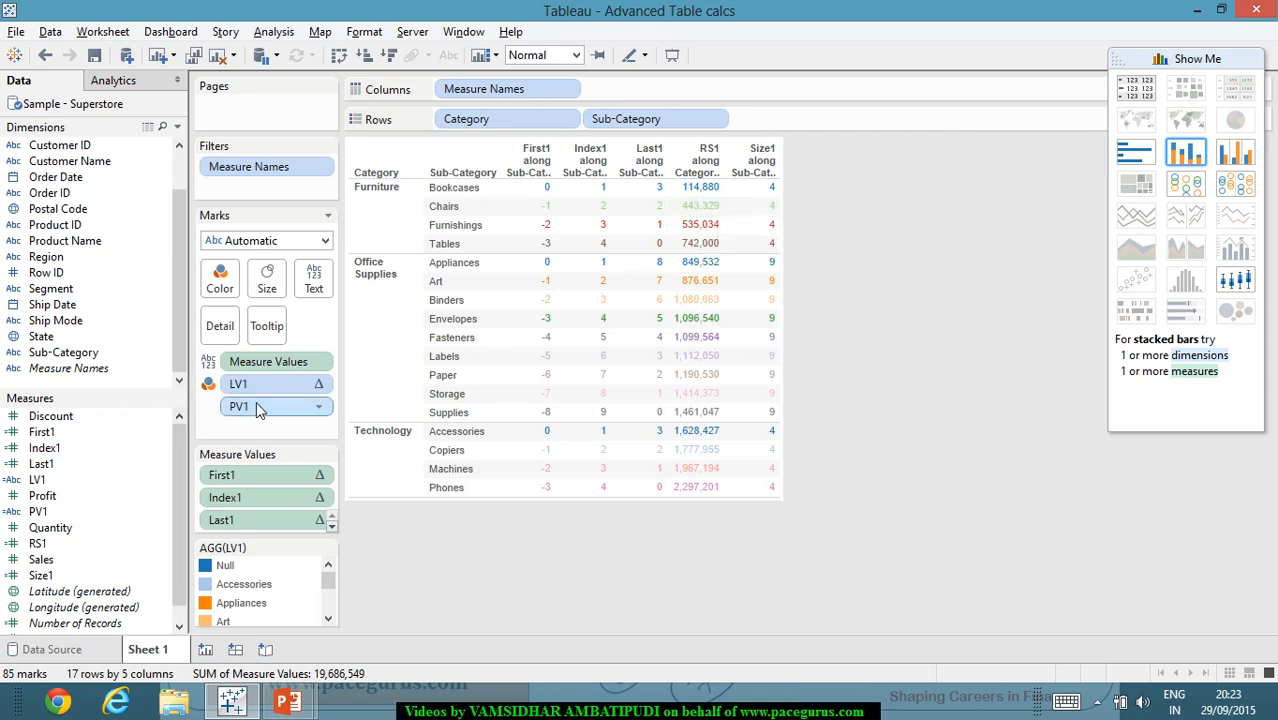
left_click_drag(264, 383, 109, 375)
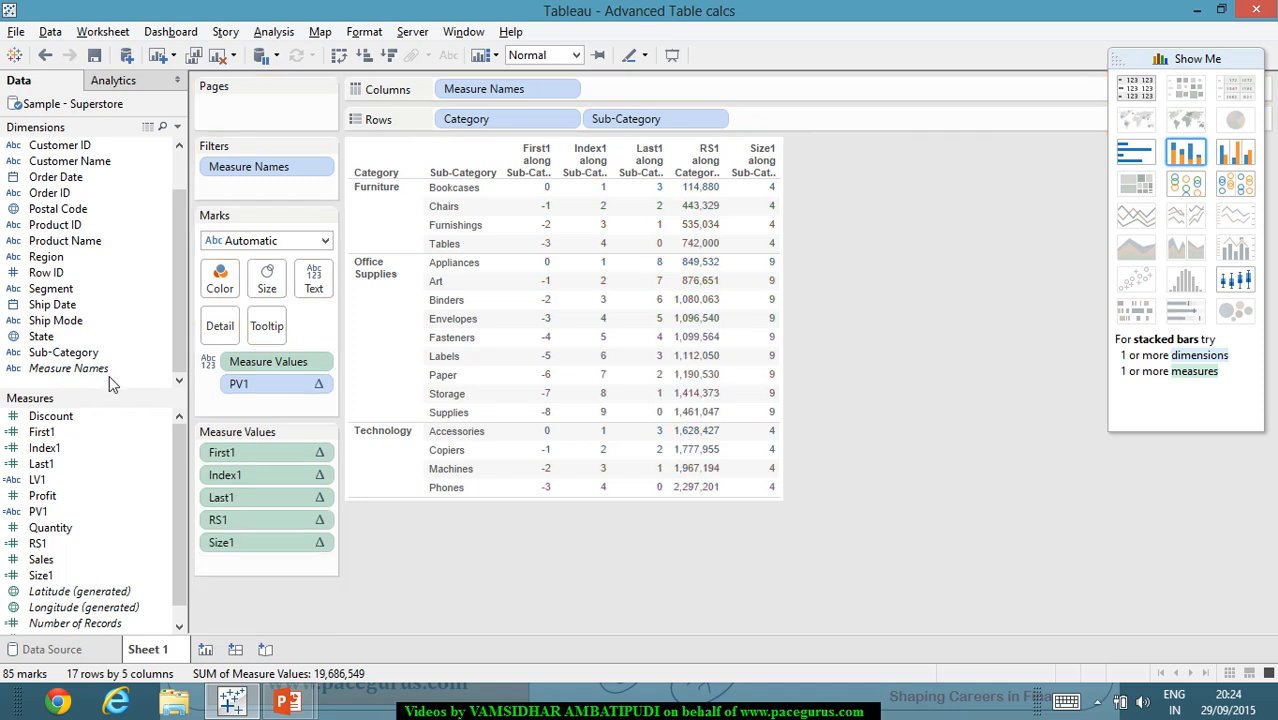
Add Sales to the view and show everything as a text table.
mouse_move(728, 198)
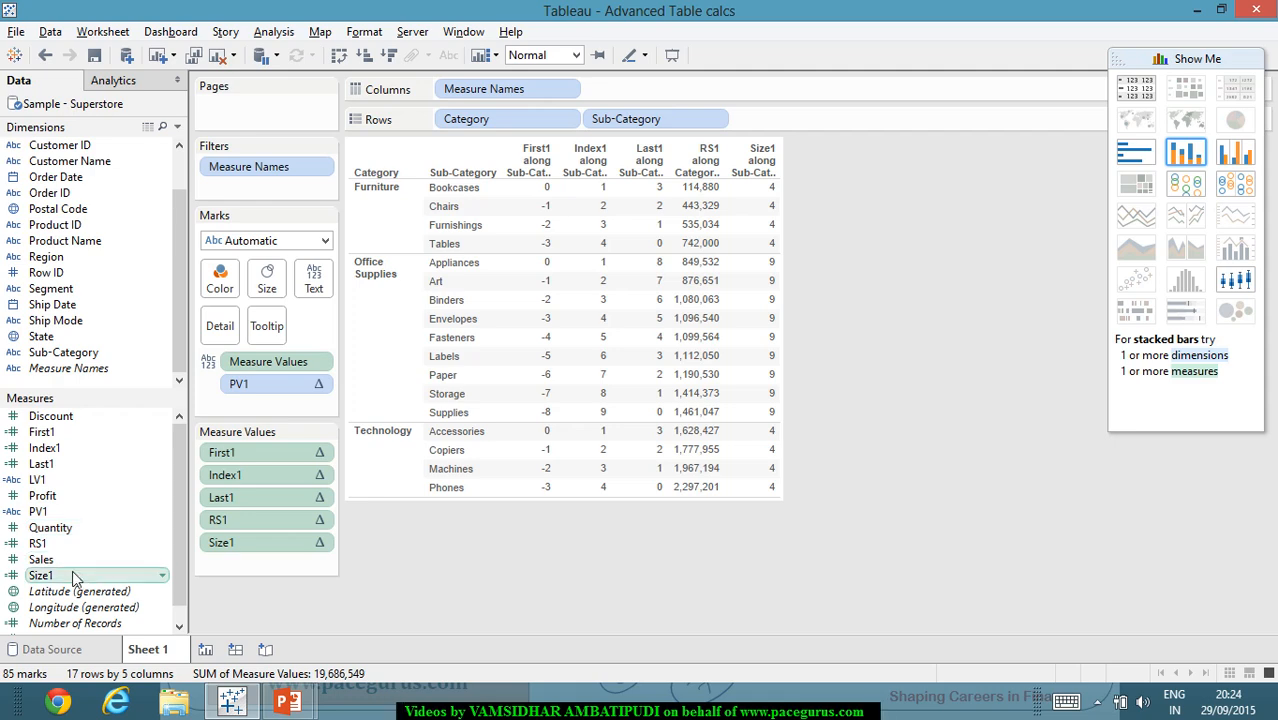
left_click_drag(73, 559, 650, 90)
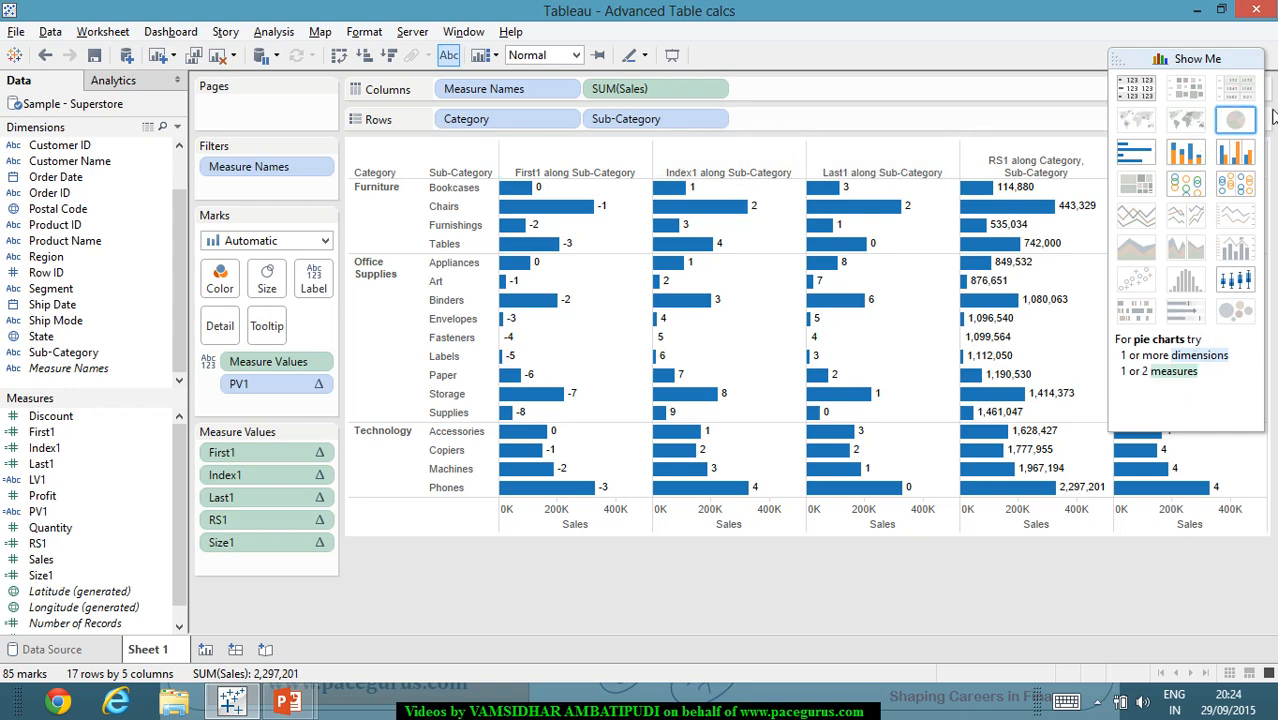
left_click(1137, 90)
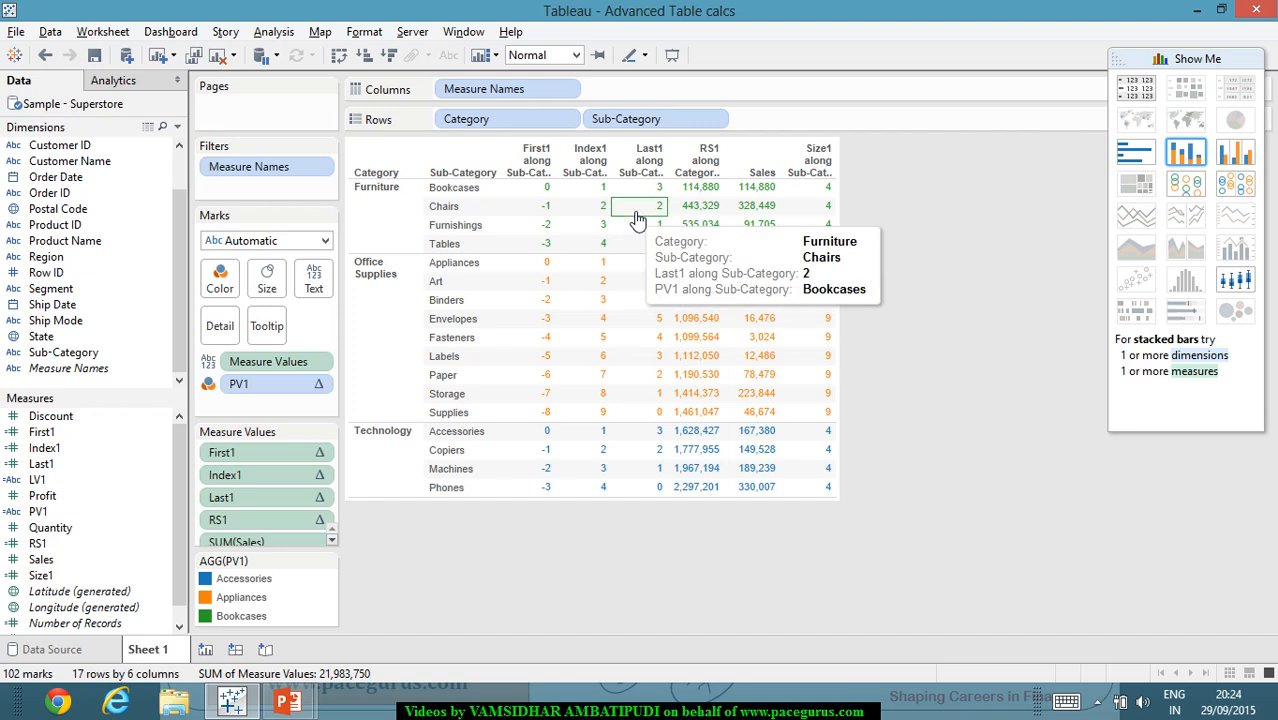
Set the RS1 table calculation to compute using Sub-Category.
left_click(316, 519)
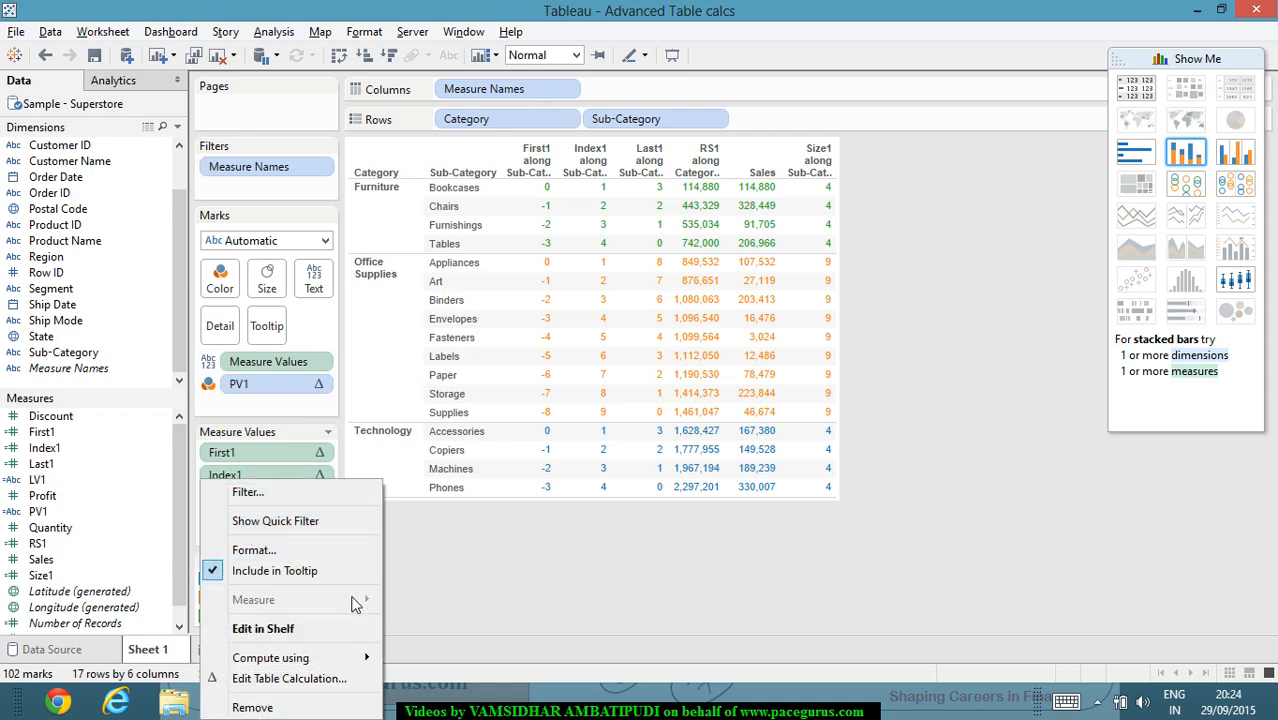
mouse_move(355, 659)
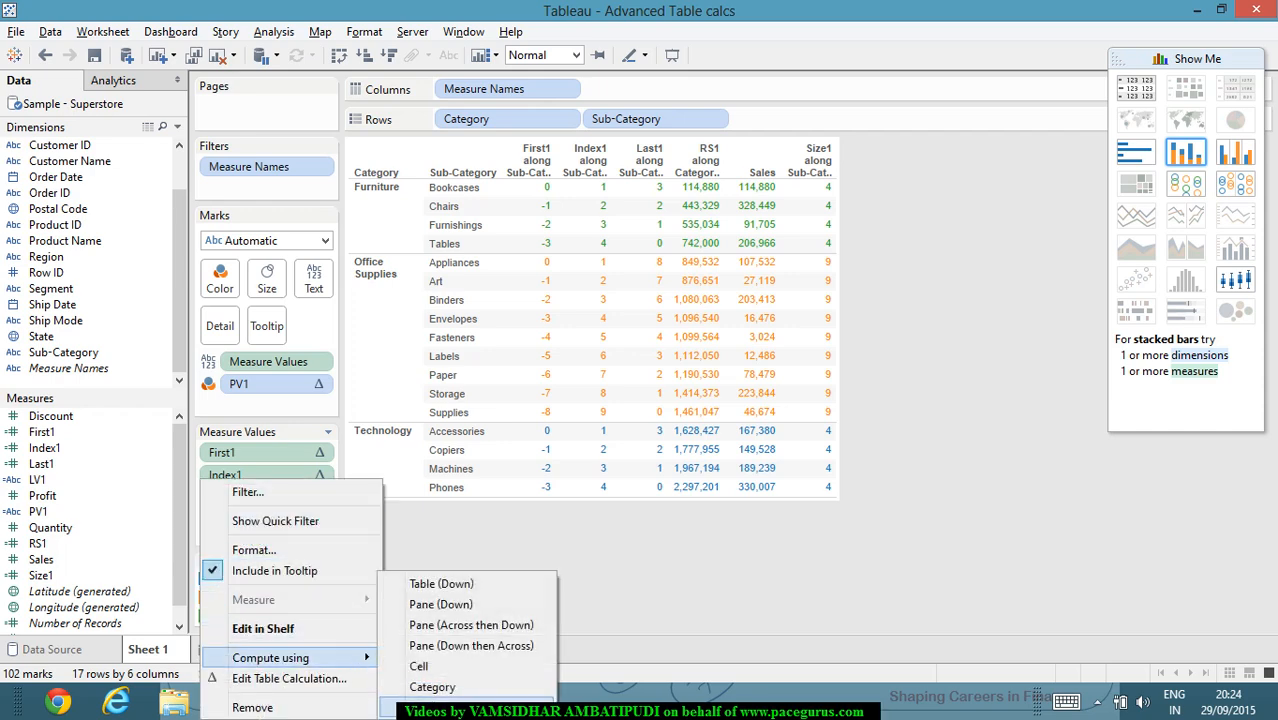
left_click(428, 688)
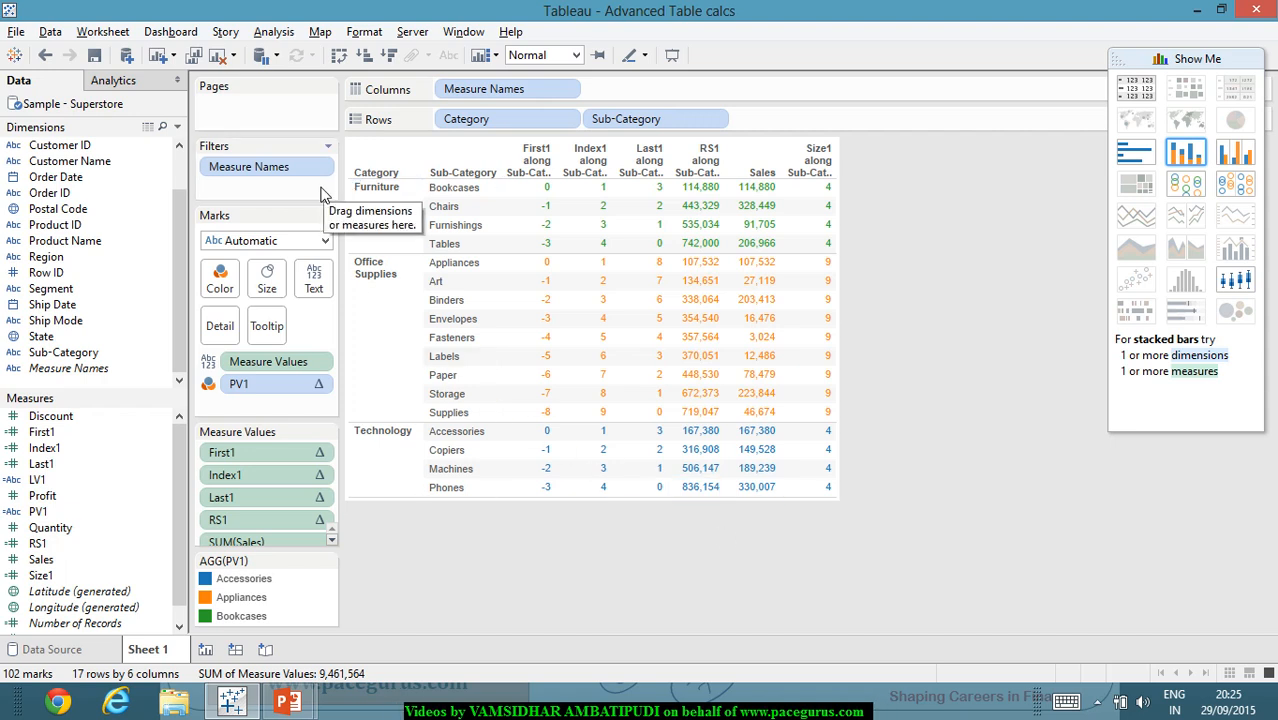
Create a calculated field named RMin1 with the formula RUNNING_MIN(SUM([Sales])).
left_click(274, 32)
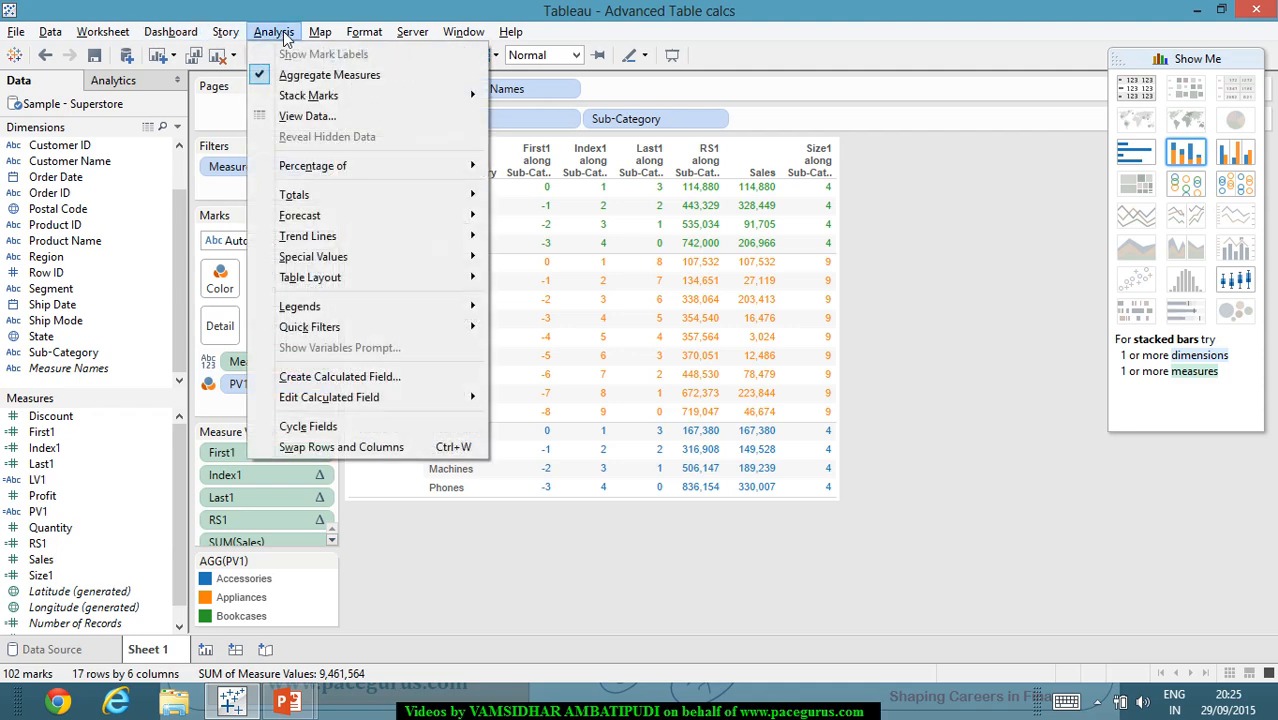
left_click(426, 374)
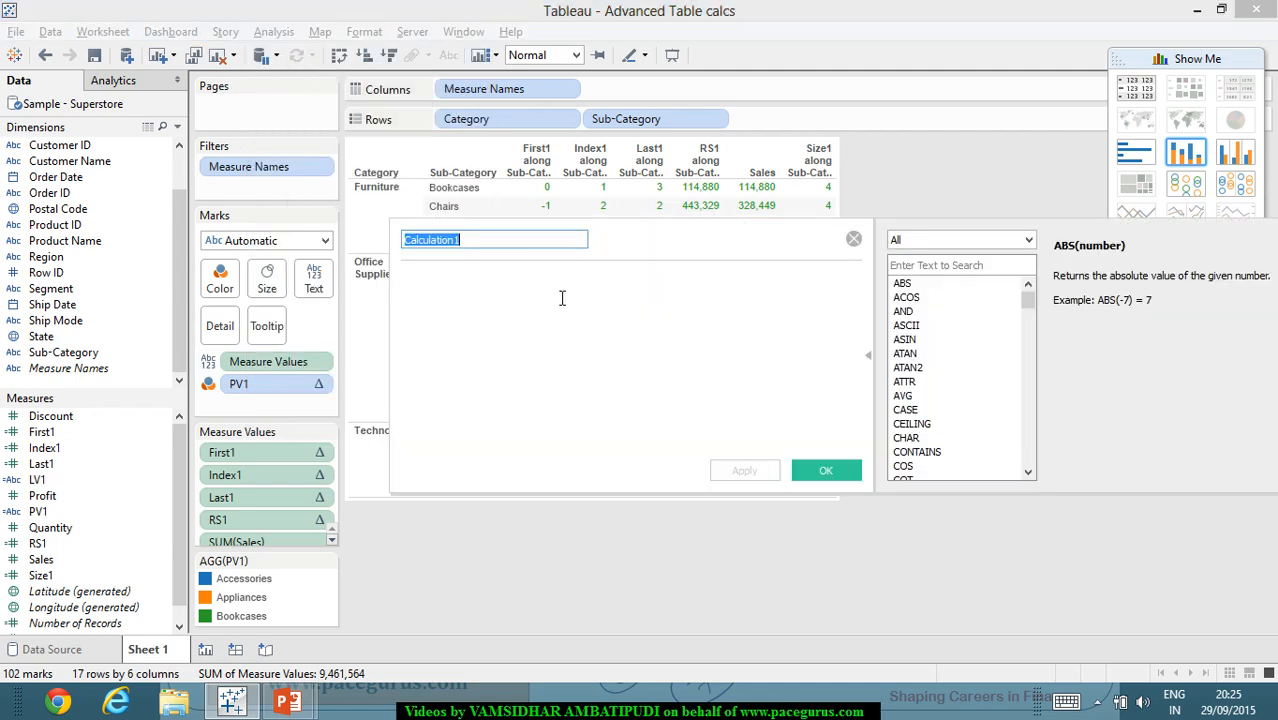
type("R")
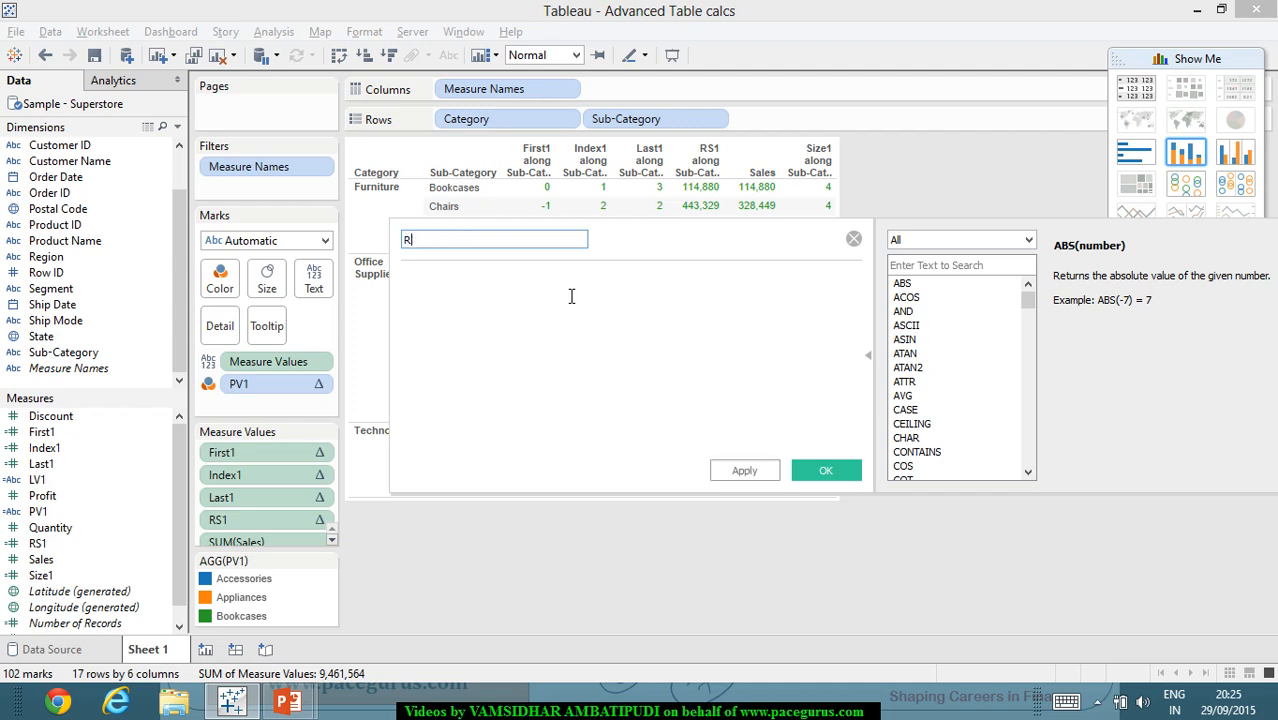
type("Min1")
left_click(571, 296)
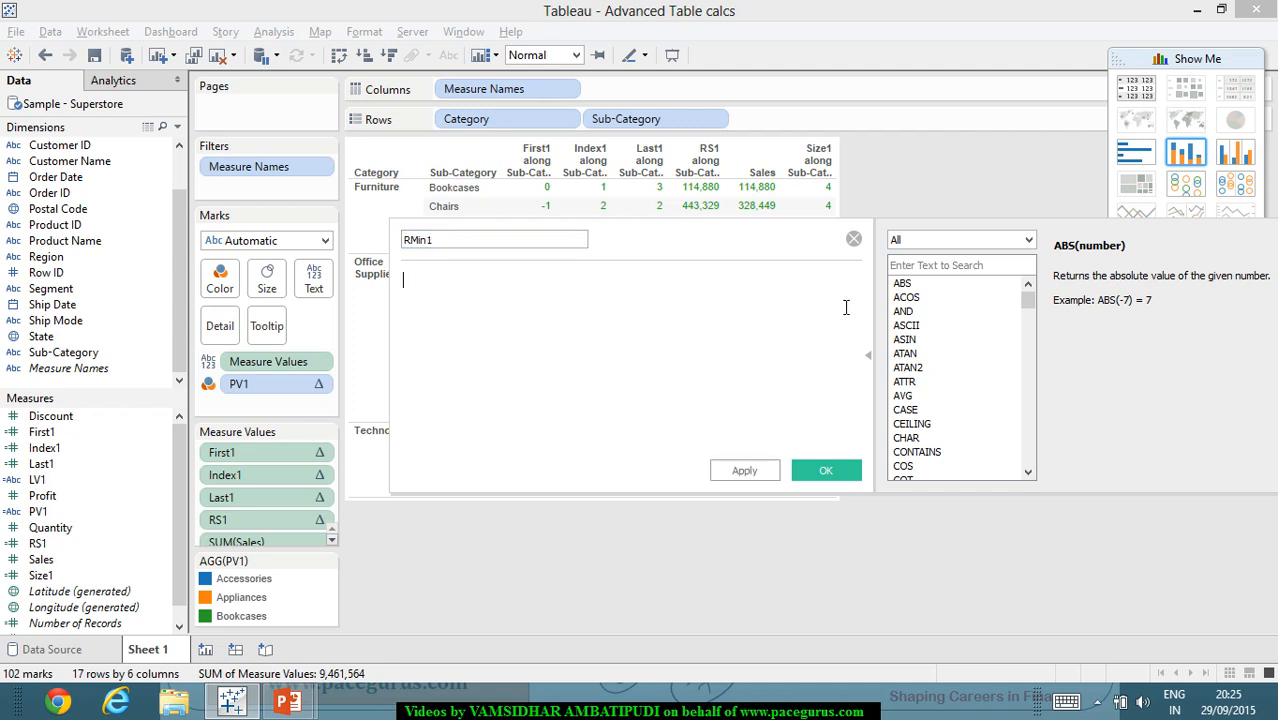
type("R")
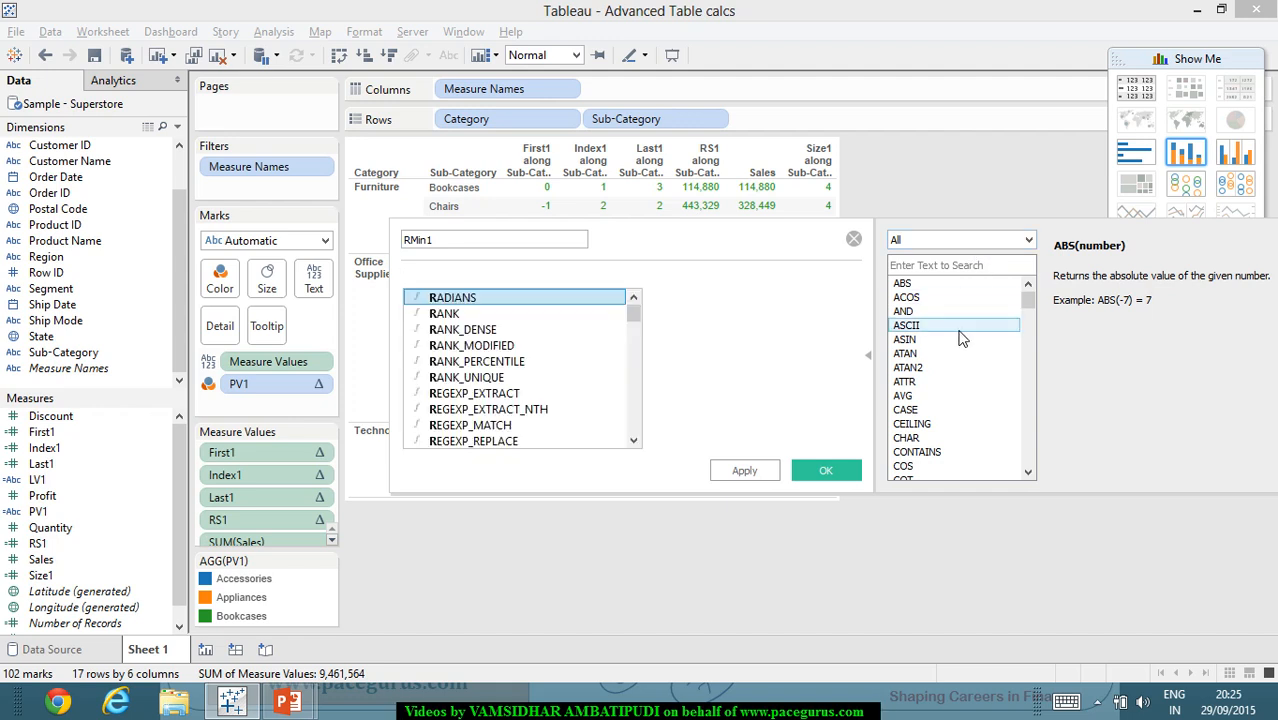
type("u")
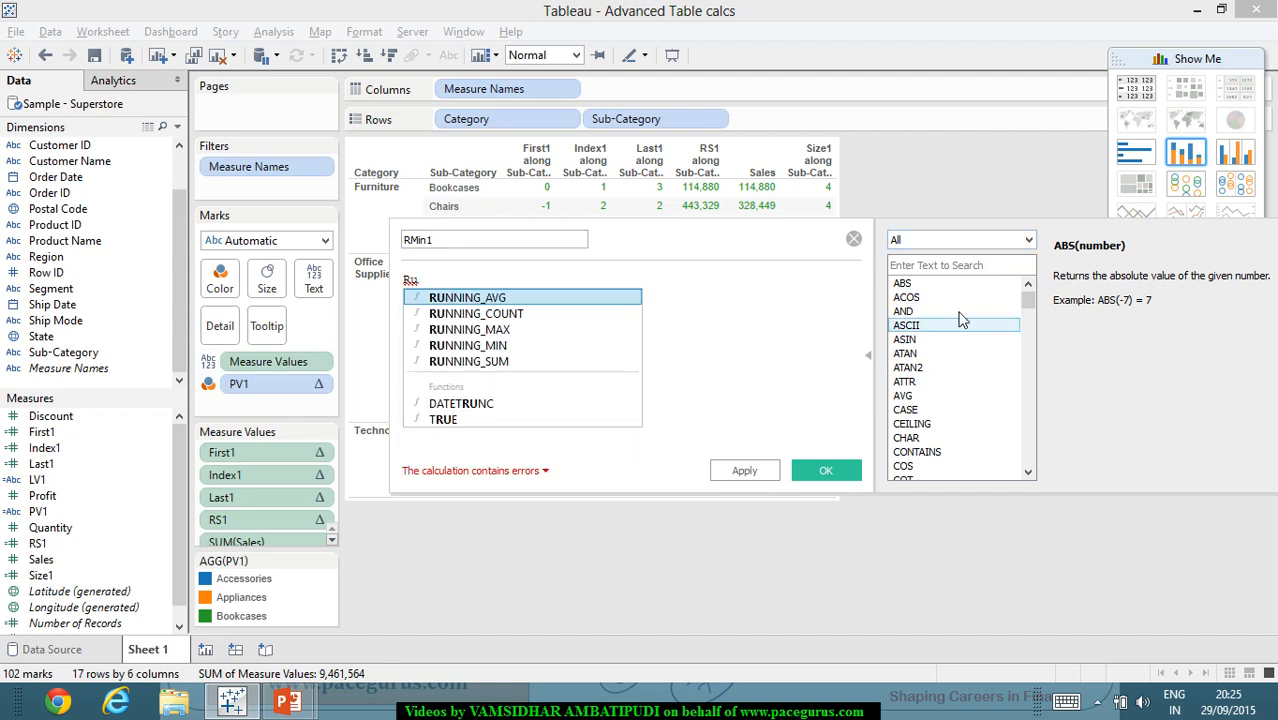
left_click(525, 345)
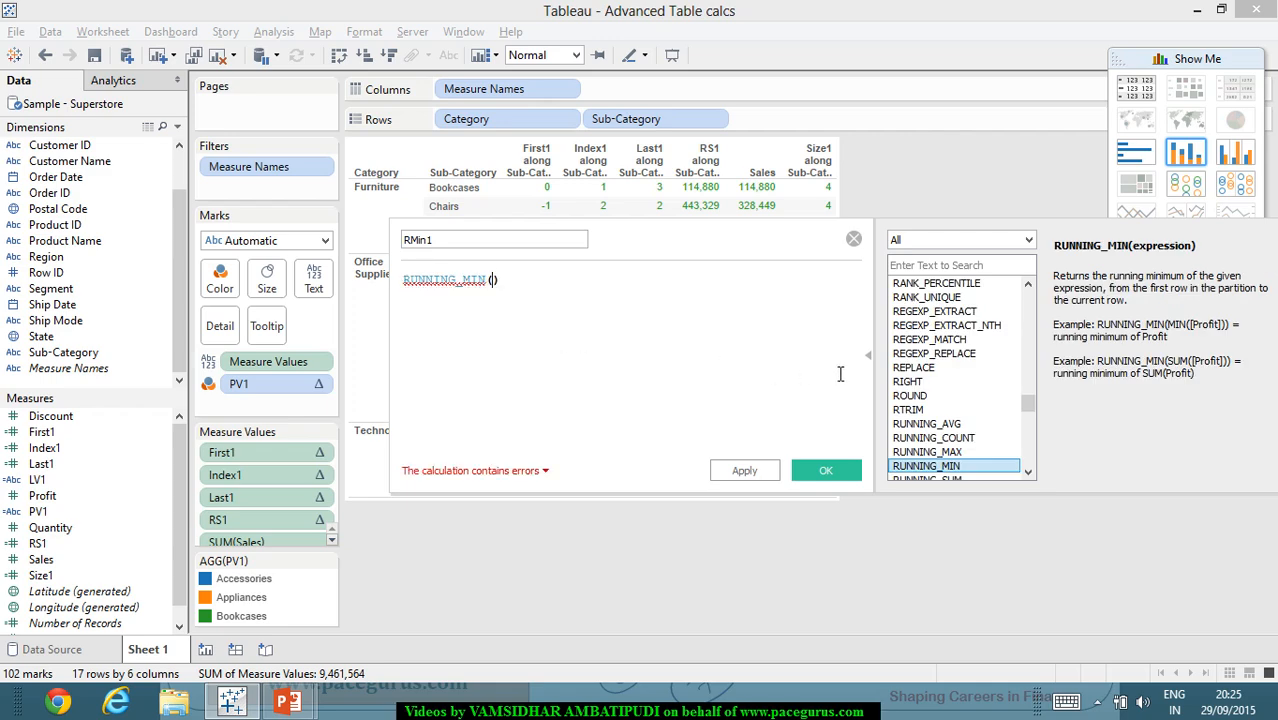
type("sum")
key("Return")
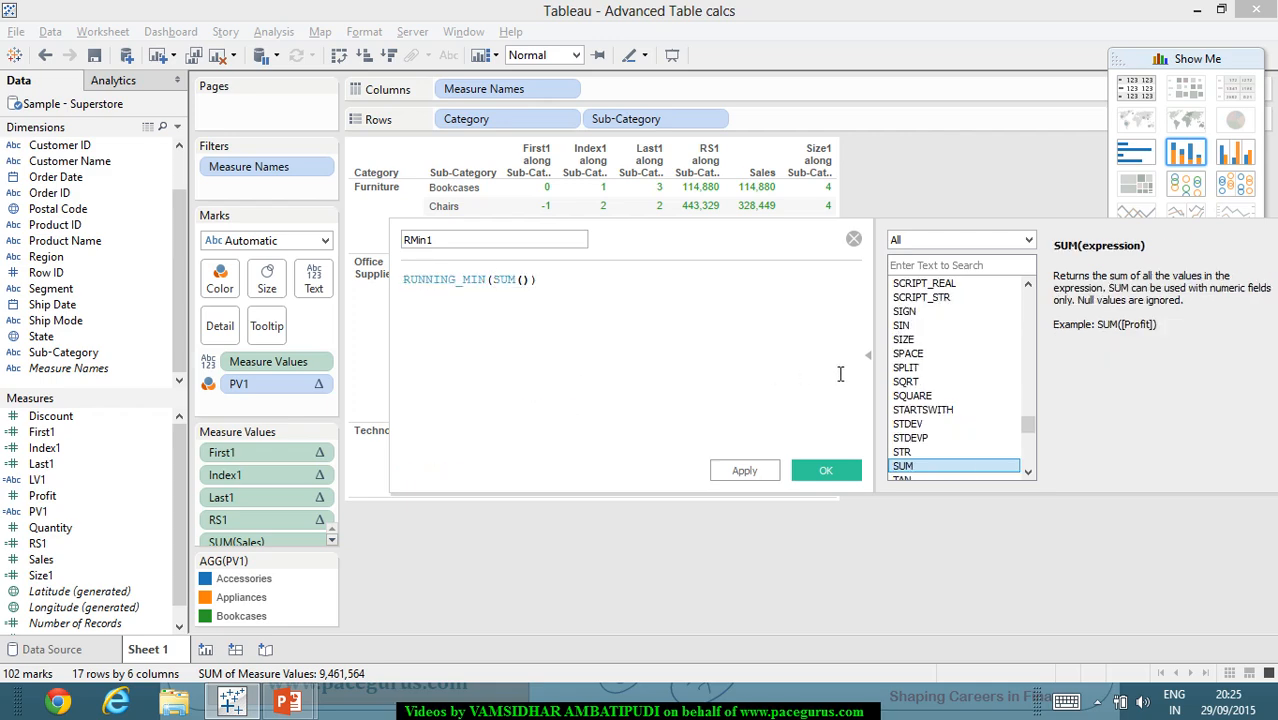
type("sal")
key("Return")
left_click(826, 471)
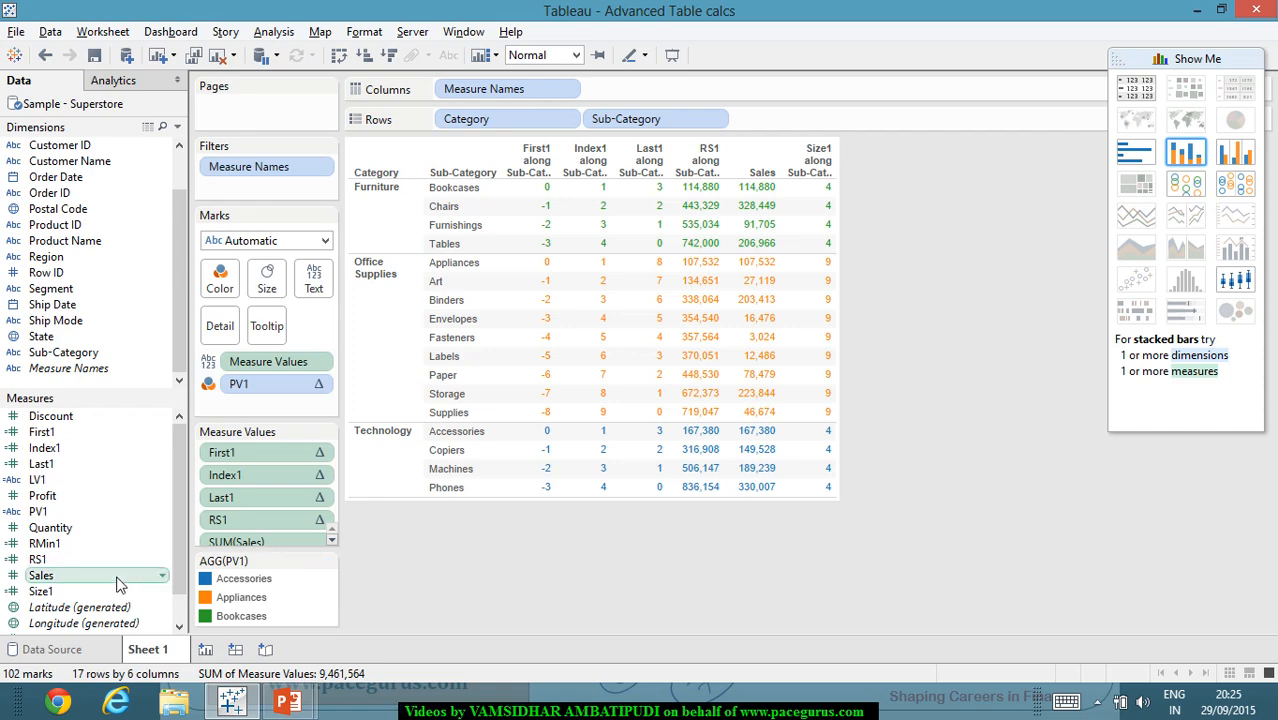
Add RMin1 to the view and return the view to a text table.
left_click_drag(45, 544, 705, 94)
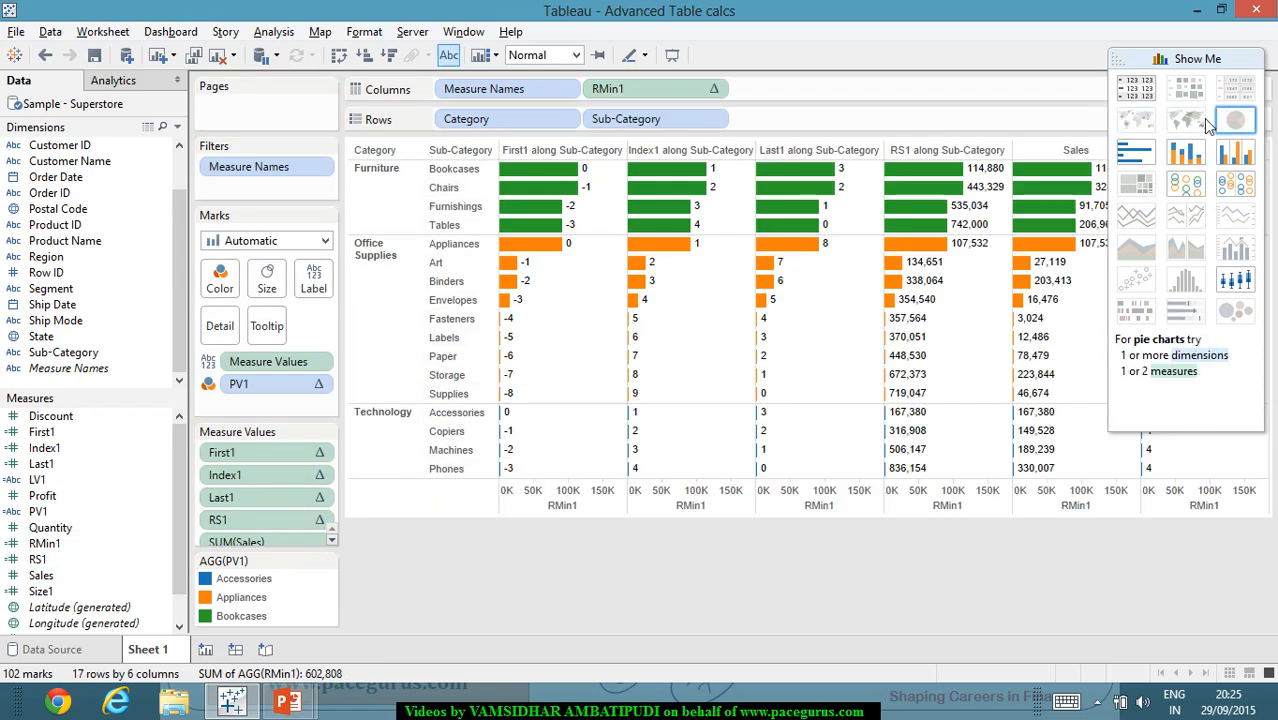
left_click(1136, 88)
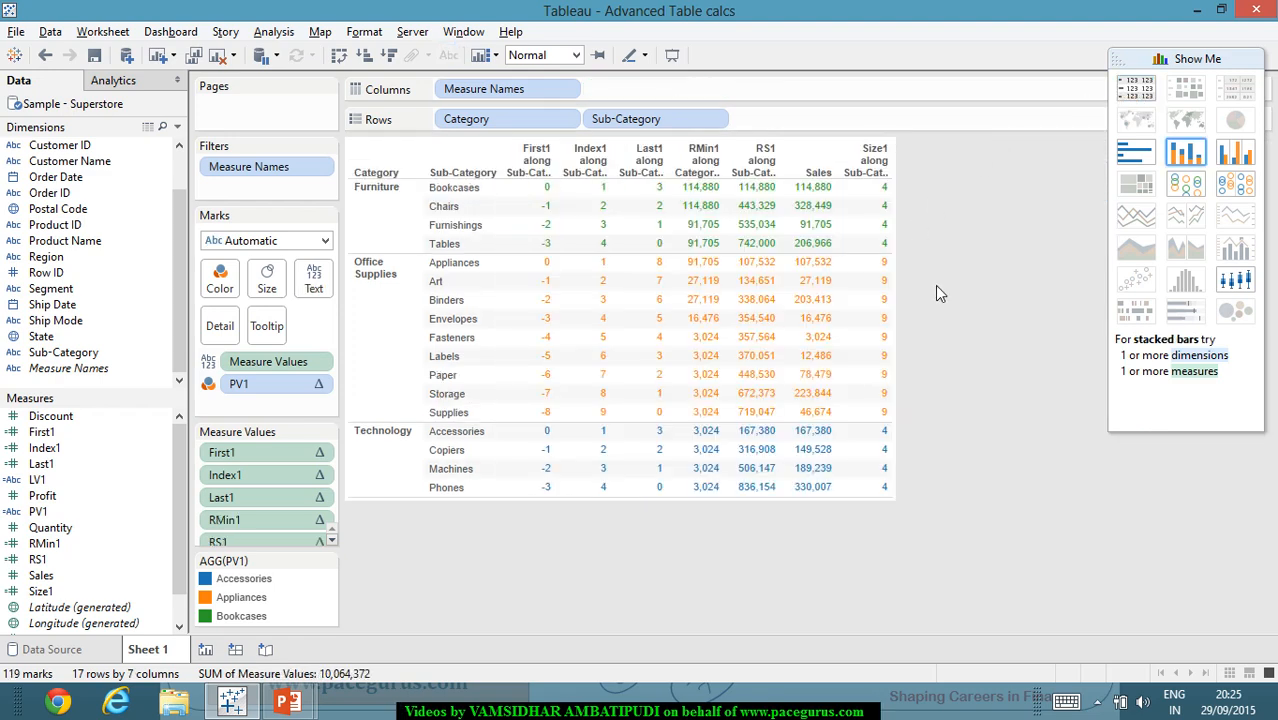
mouse_move(803, 268)
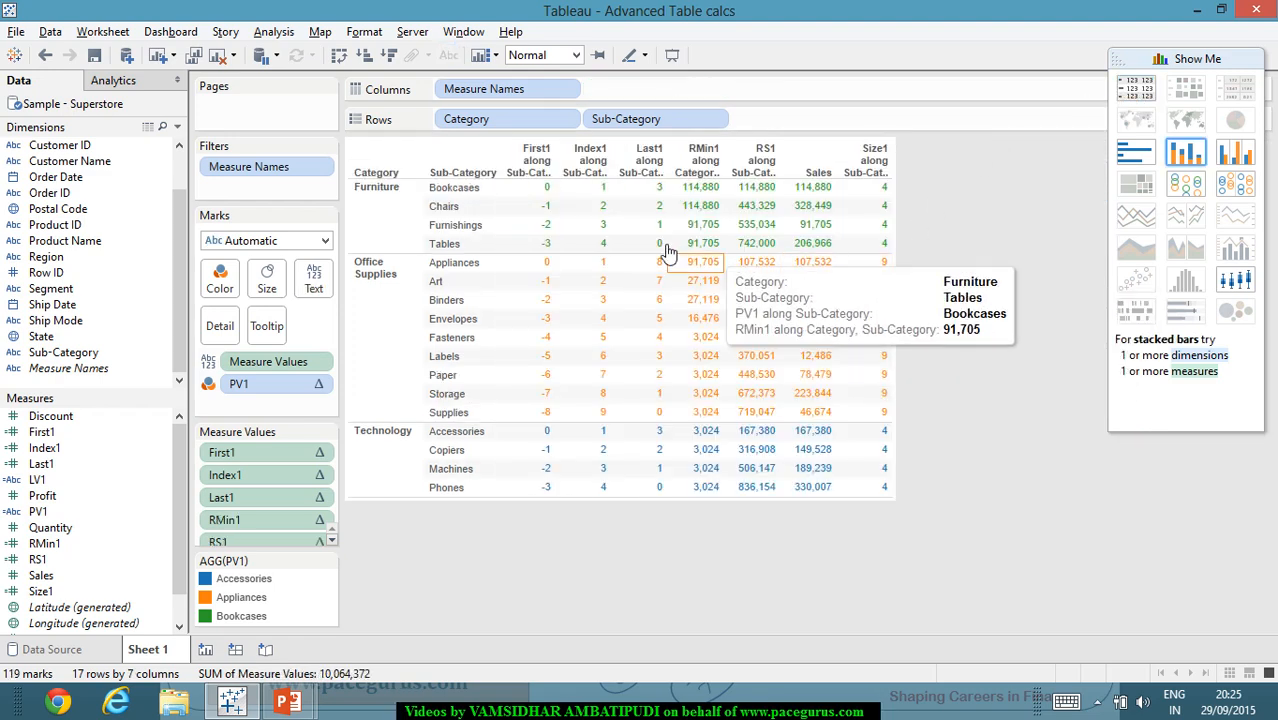
Set the RMin1 table calculation to compute using Sub-Category.
mouse_move(720, 192)
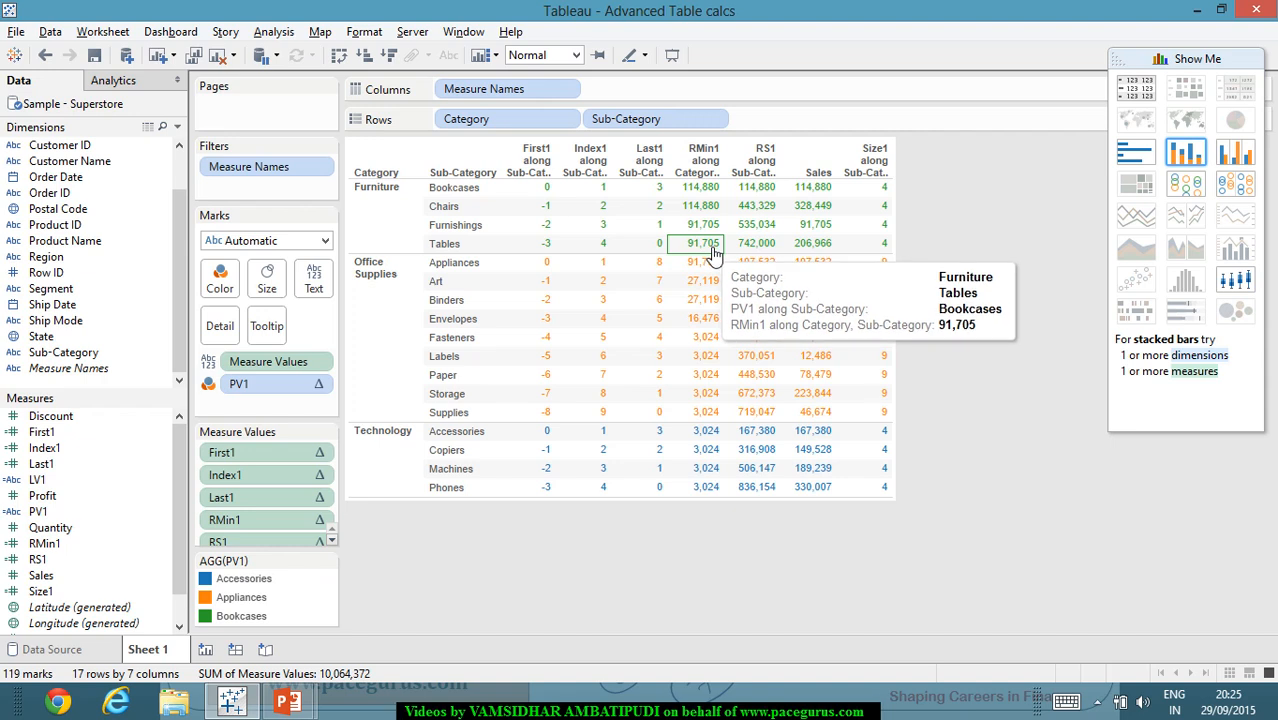
mouse_move(707, 345)
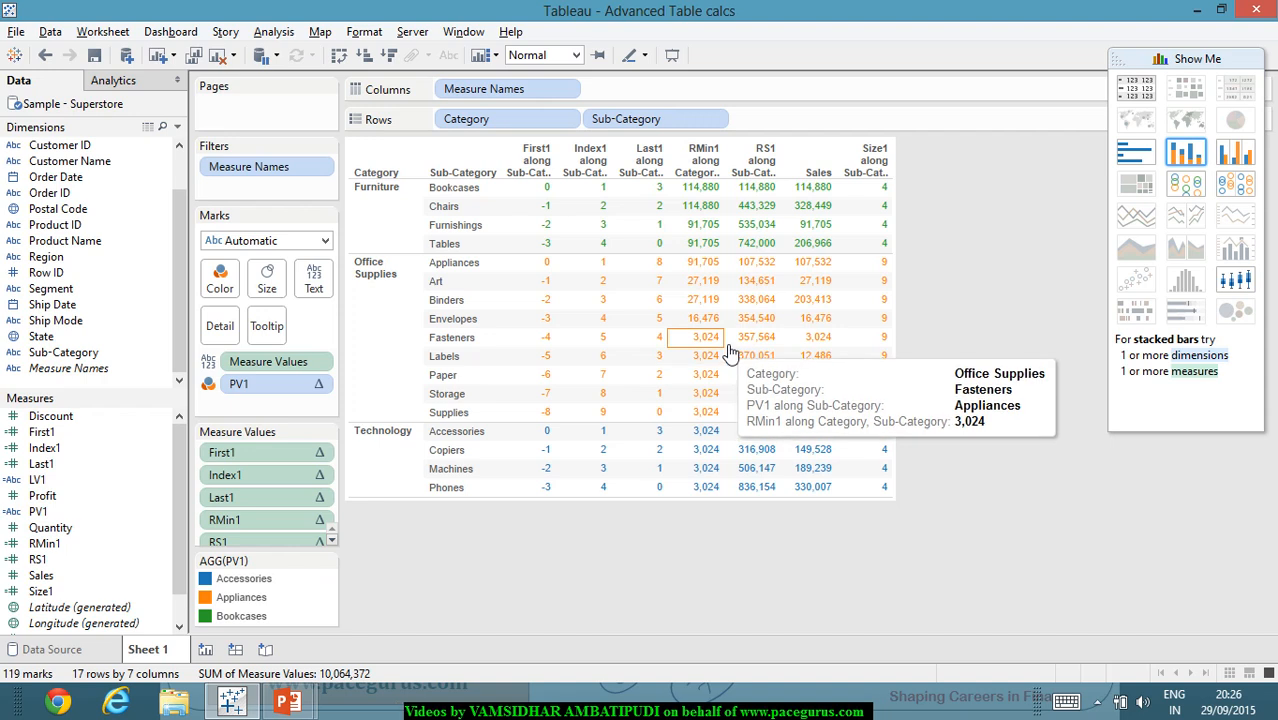
mouse_move(727, 419)
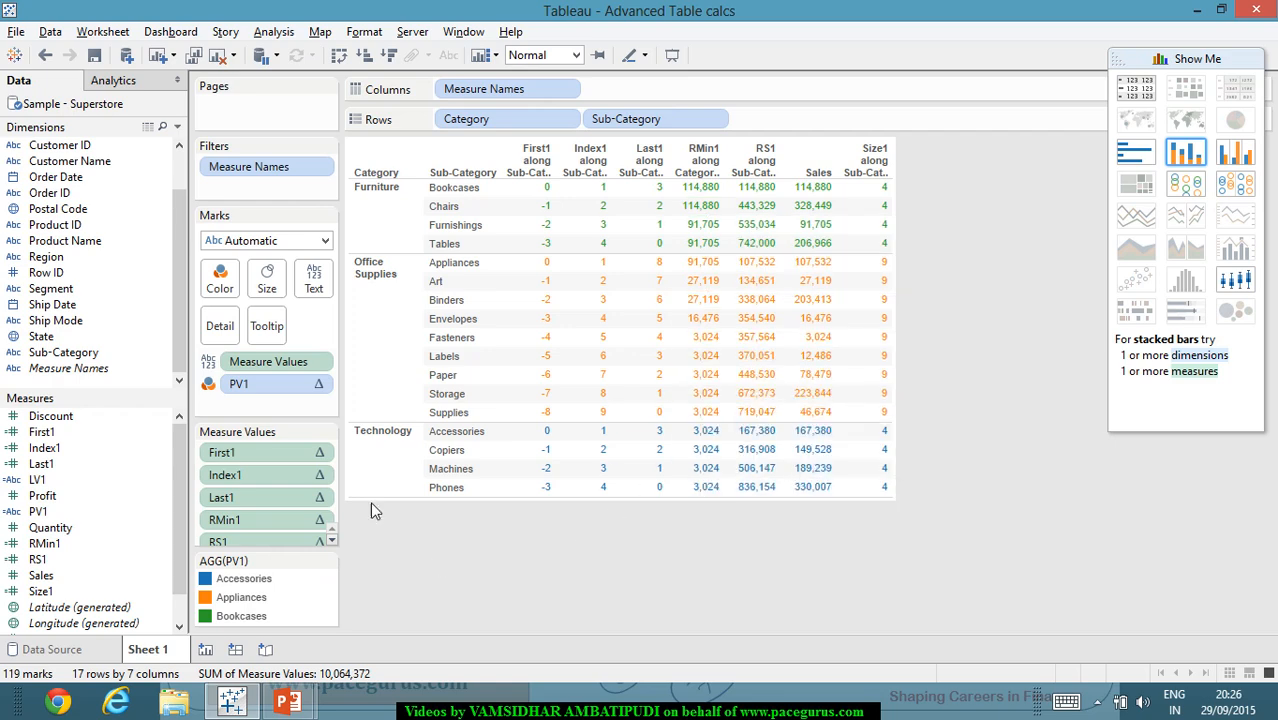
left_click(320, 519)
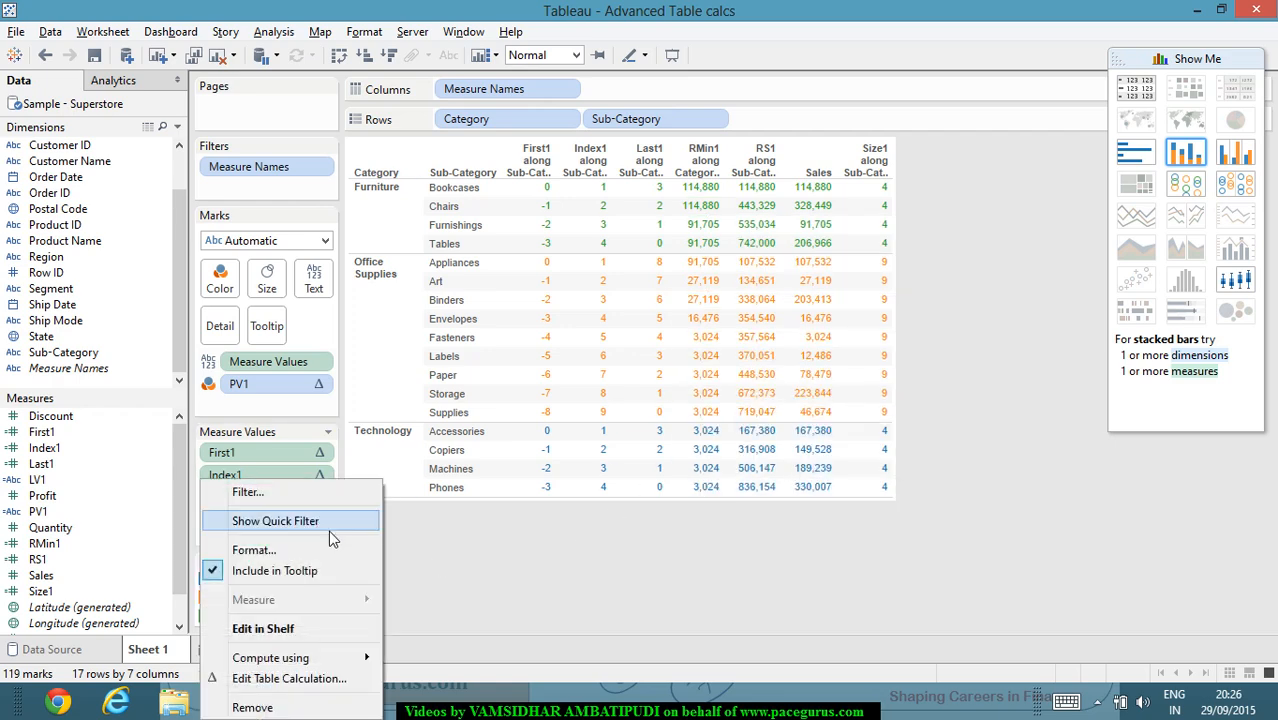
mouse_move(300, 657)
left_click(440, 690)
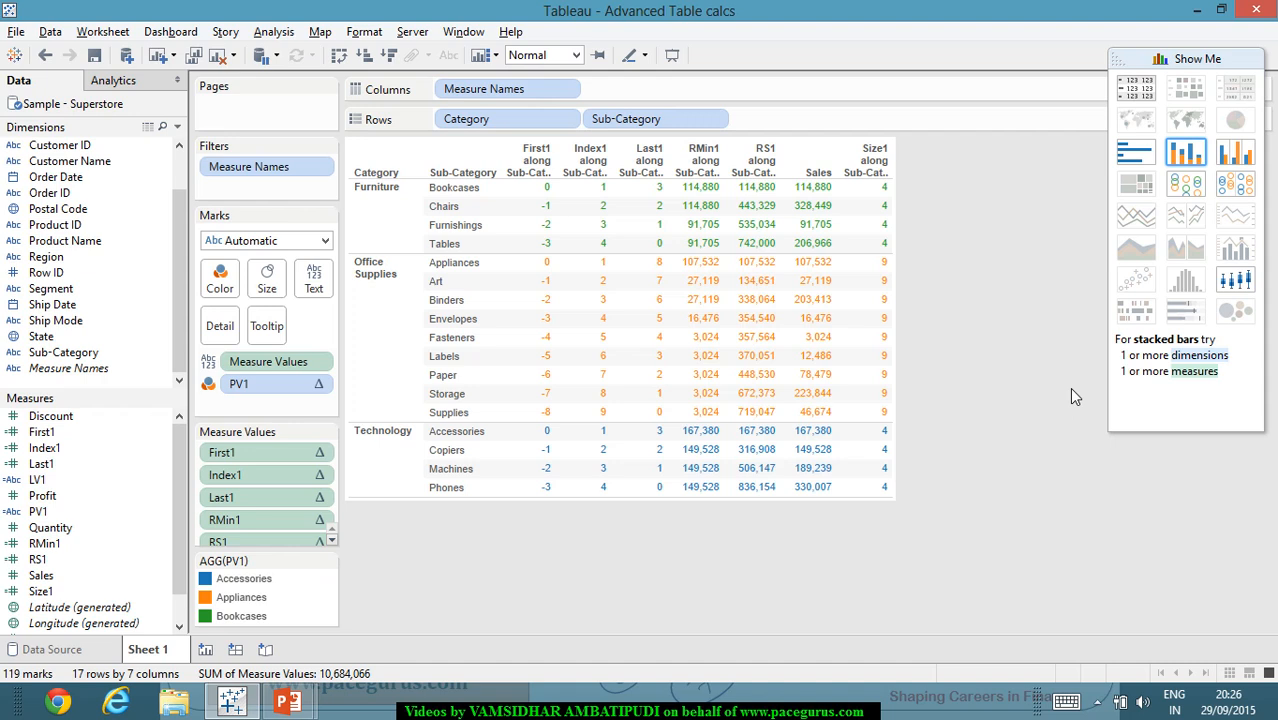
mouse_move(771, 272)
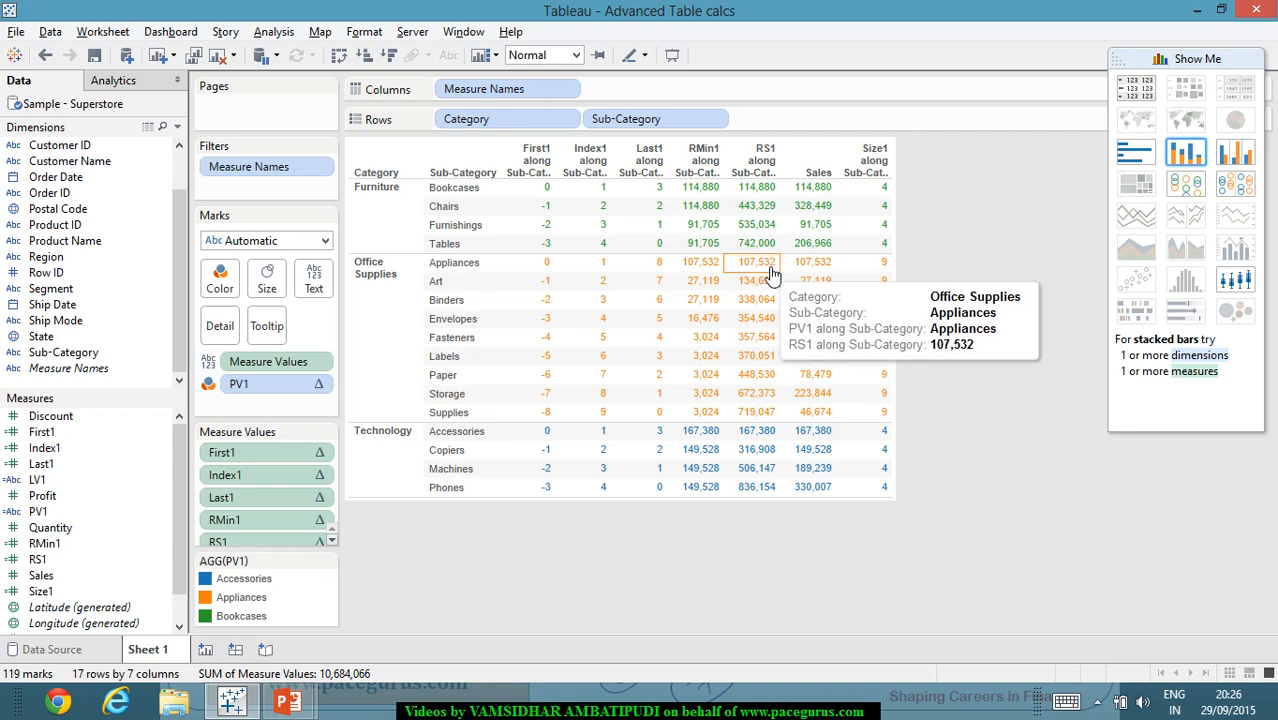
mouse_move(845, 280)
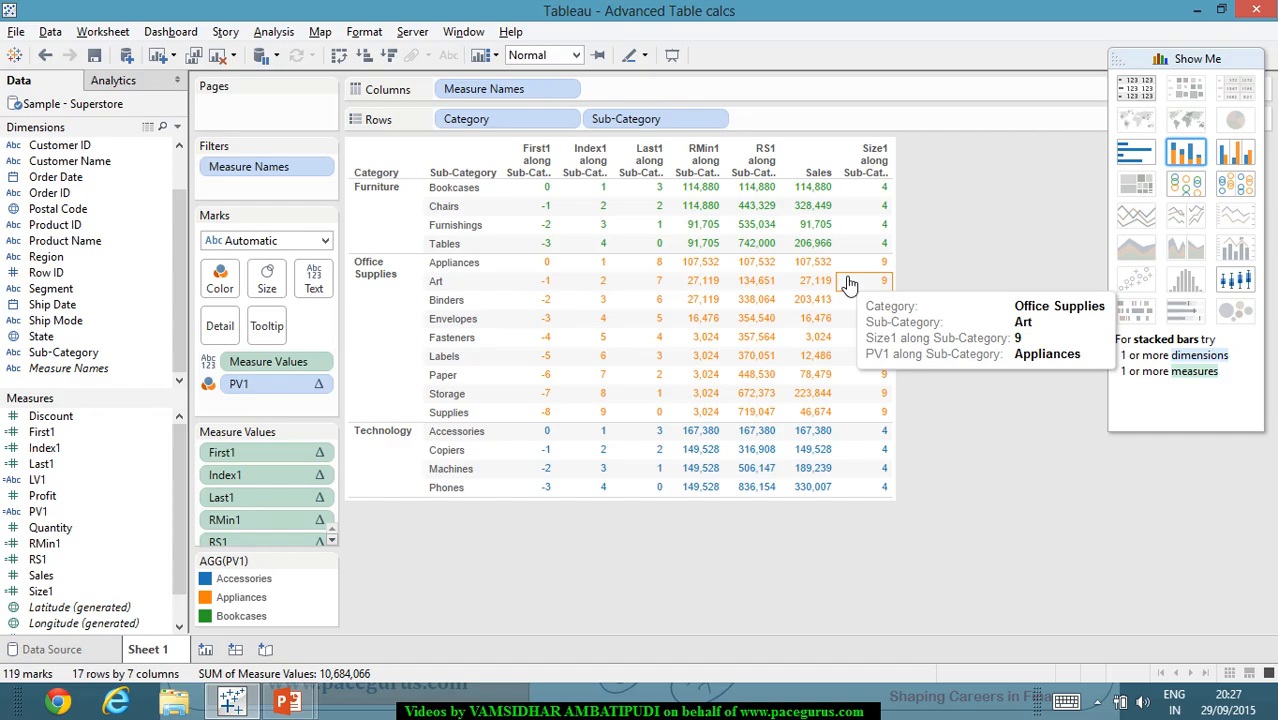
Switch to the PowerPoint slide, tick the Window item and handwrite "aggregate the aggregates" in curly braces above the title.
key("alt+Tab")
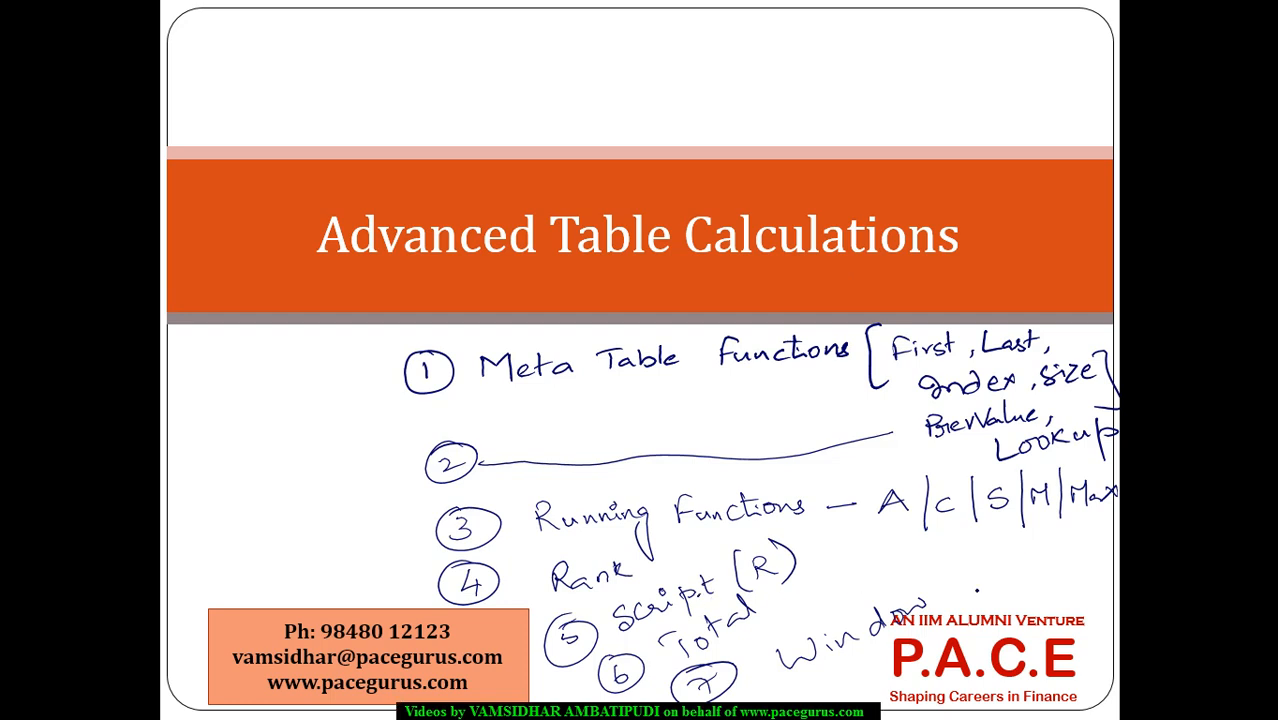
left_click_drag(957, 588, 1011, 566)
mouse_move(778, 64)
left_mouse_down()
mouse_move(838, 70)
mouse_move(840, 40)
mouse_move(872, 32)
mouse_move(886, 60)
mouse_move(900, 18)
left_mouse_up()
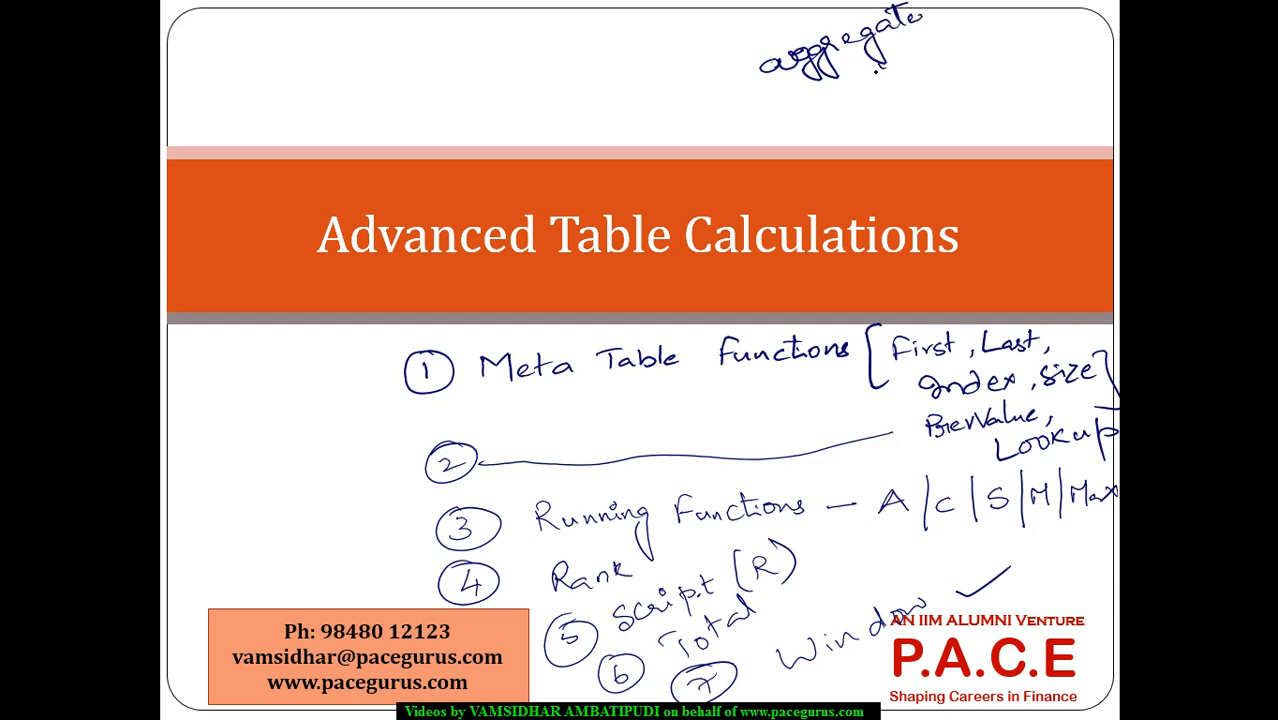
mouse_move(878, 68)
left_mouse_down()
mouse_move(896, 58)
mouse_move(912, 96)
mouse_move(940, 92)
mouse_move(978, 84)
mouse_move(1004, 44)
left_mouse_up()
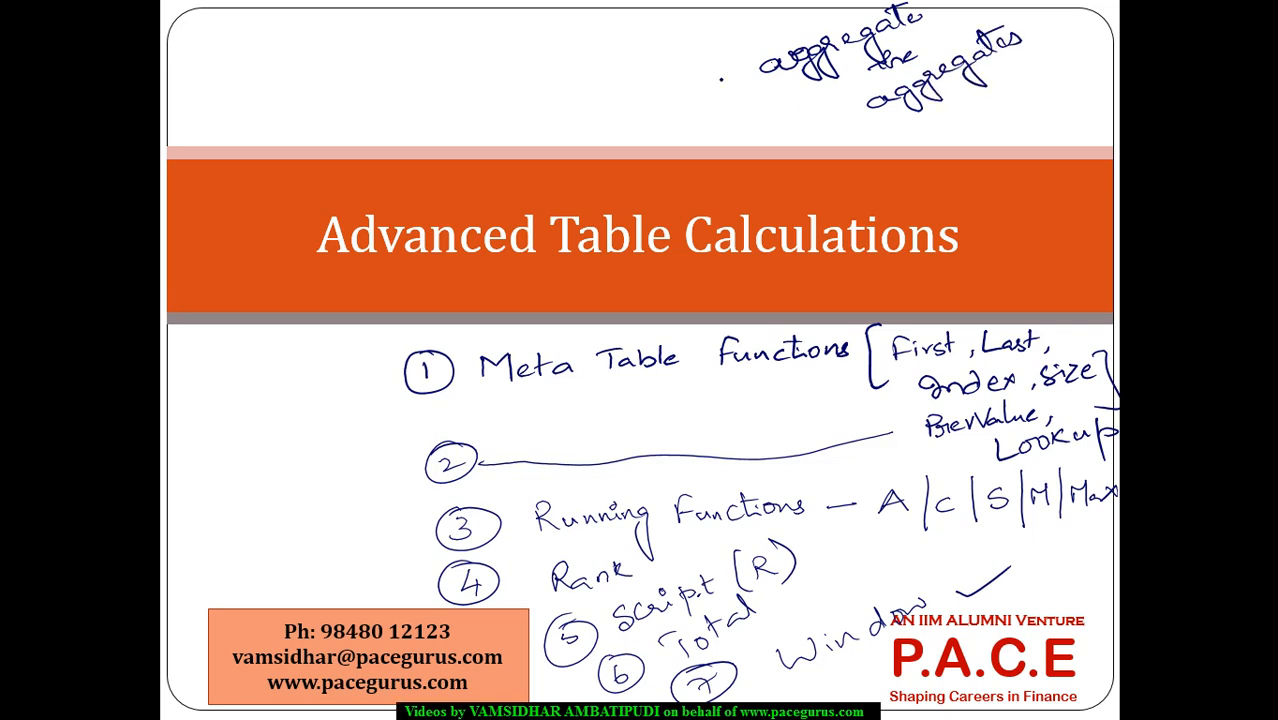
mouse_move(738, 58)
left_mouse_down()
mouse_move(788, 122)
mouse_move(832, 131)
left_mouse_up()
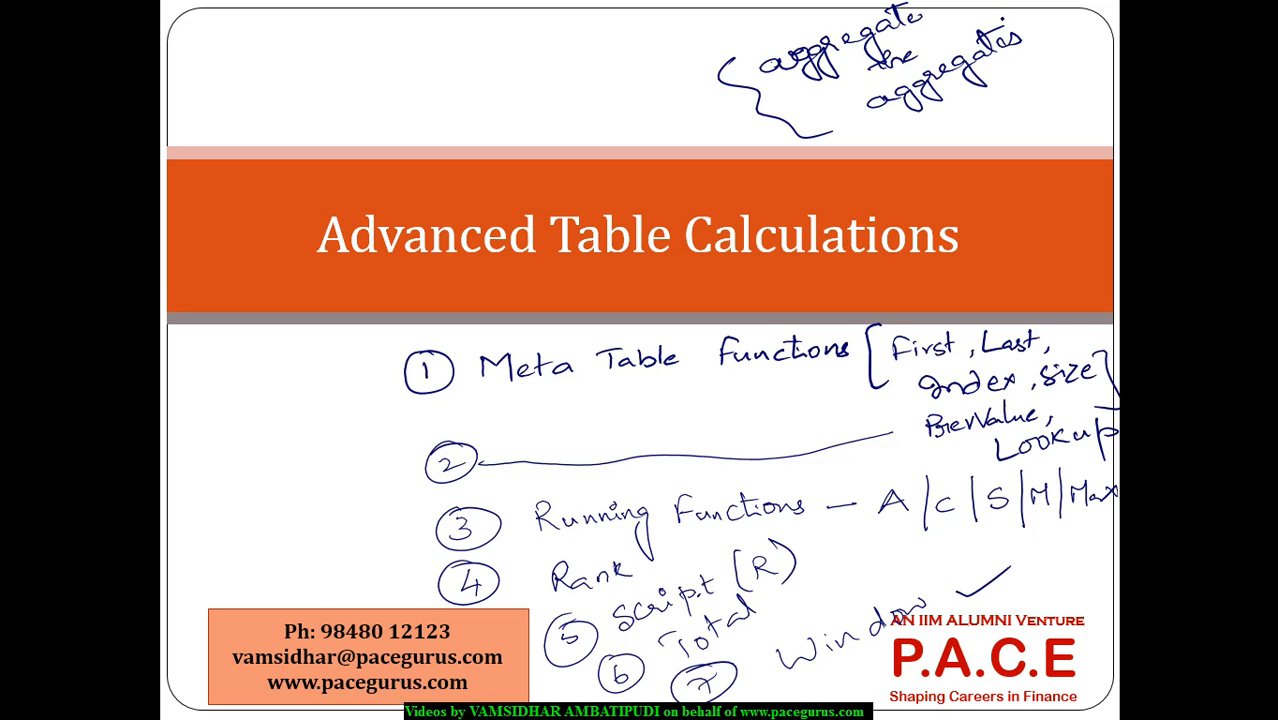
left_click_drag(1036, 70, 998, 68)
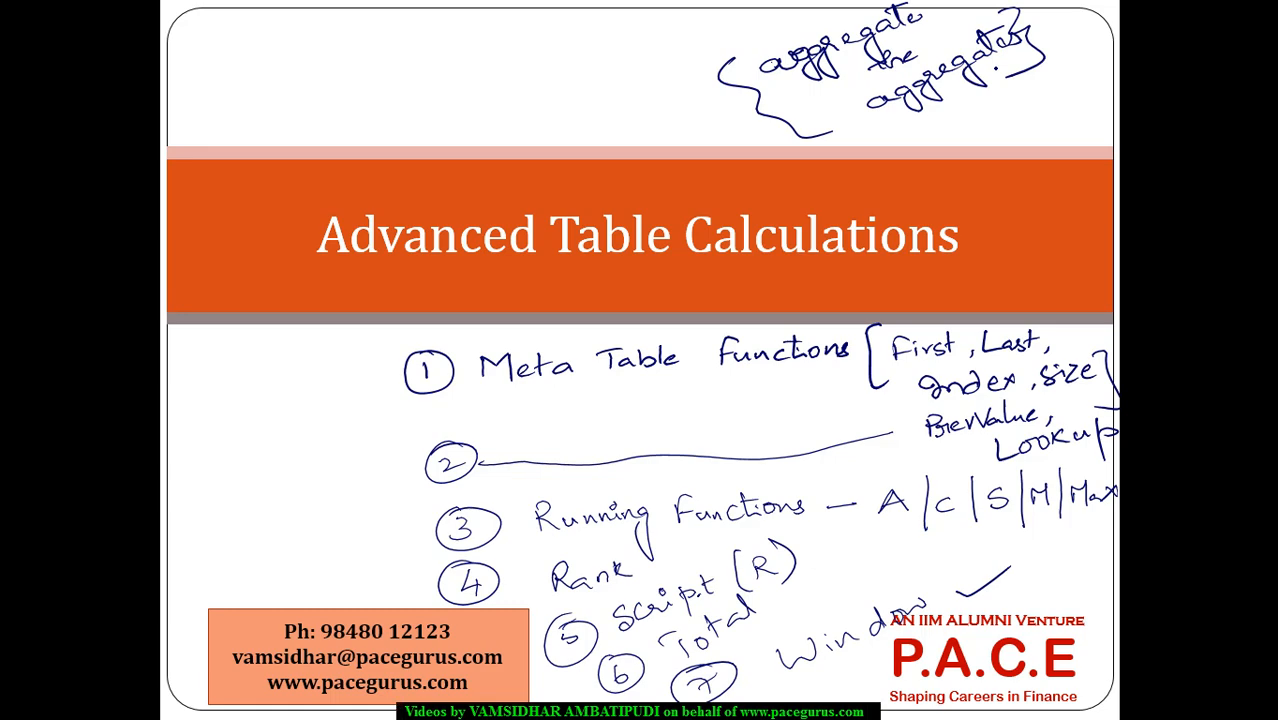
Switch back to Tableau and start a new calculated field named WSum1.
key("alt+Tab")
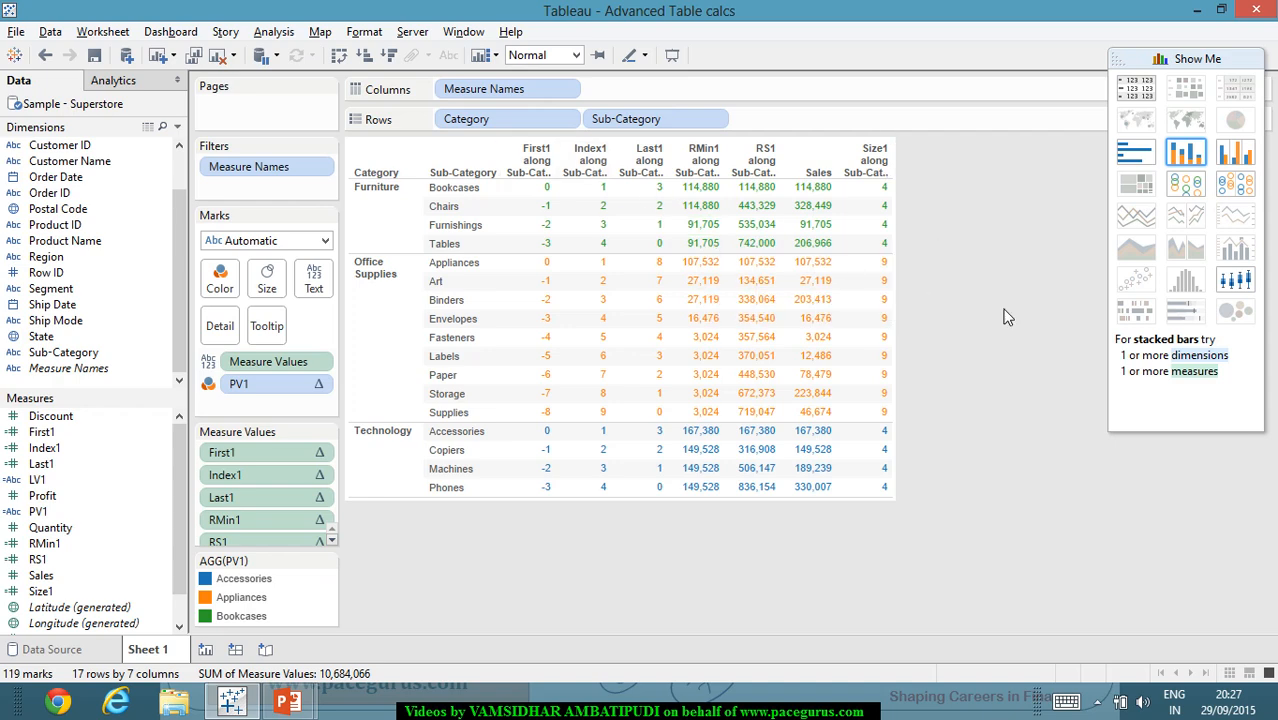
left_click(281, 38)
left_click(392, 375)
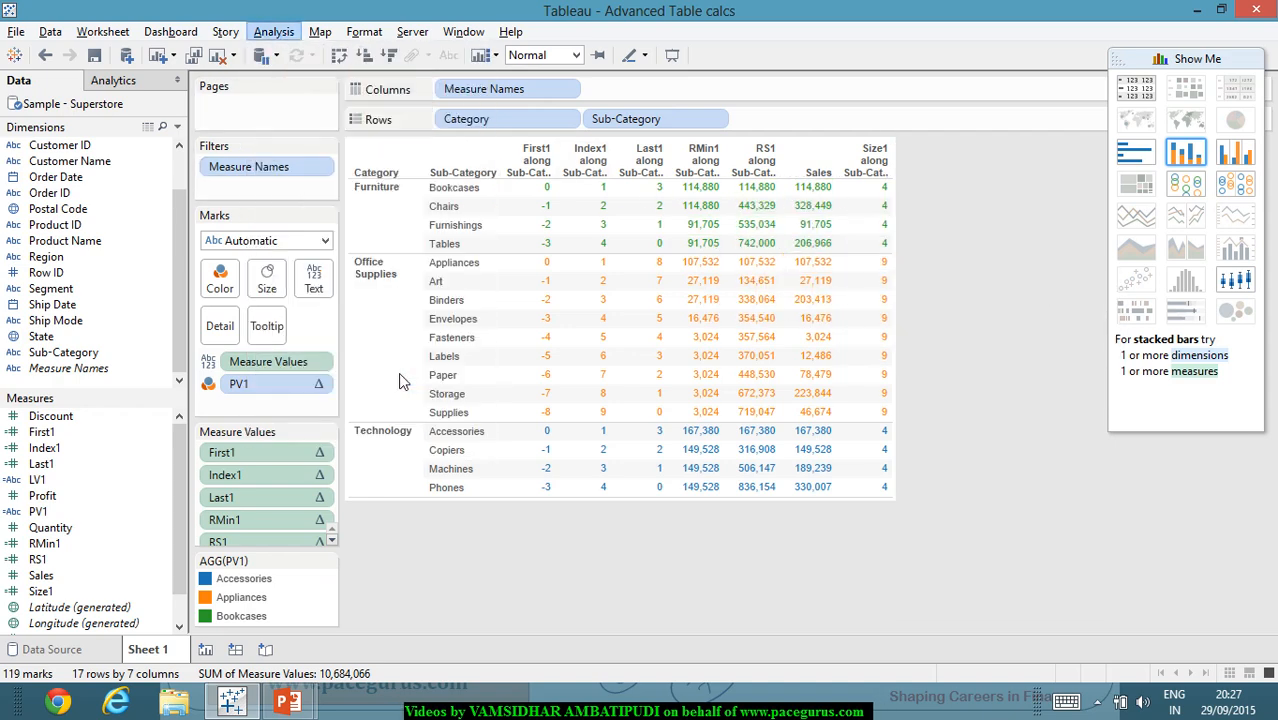
type("WS")
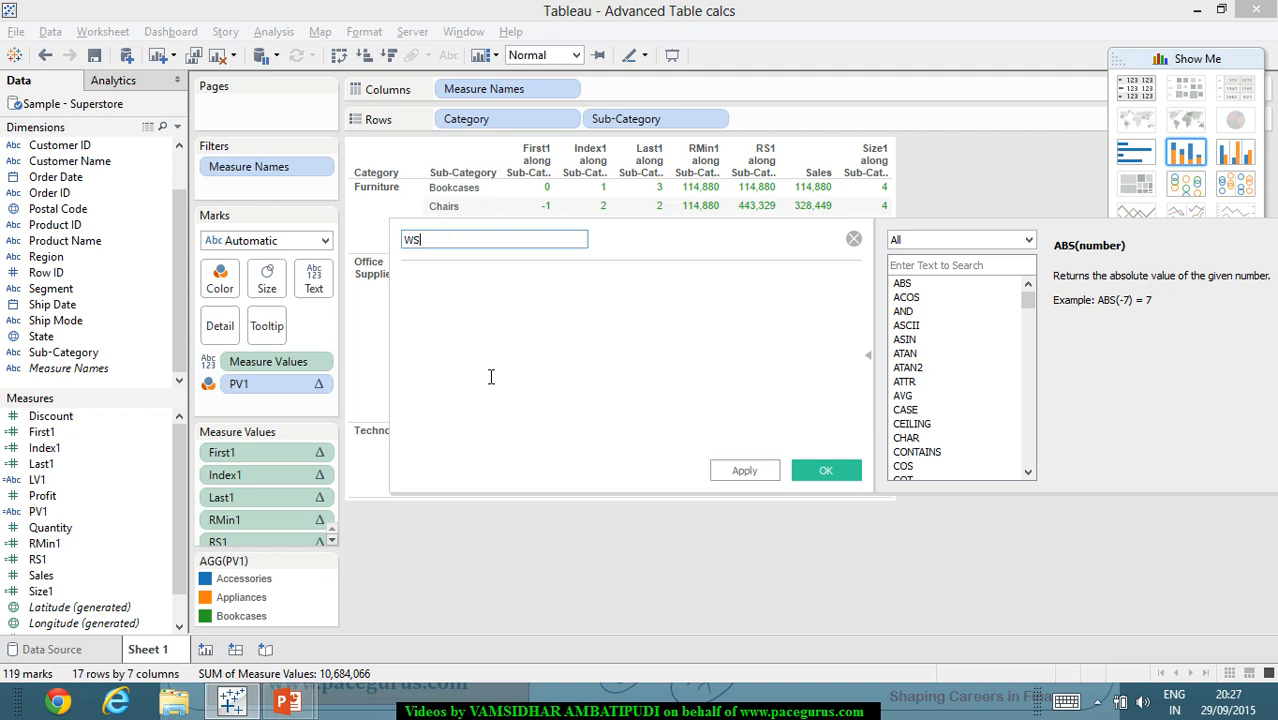
type("1")
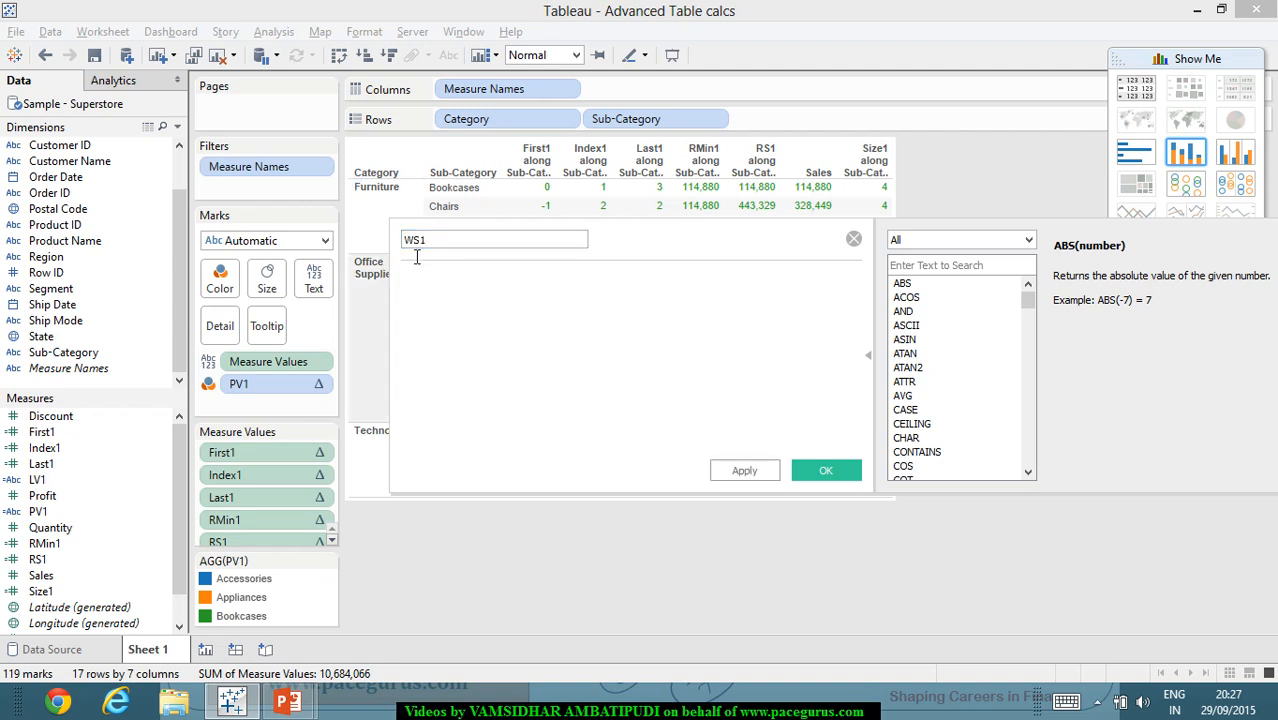
left_click(420, 255)
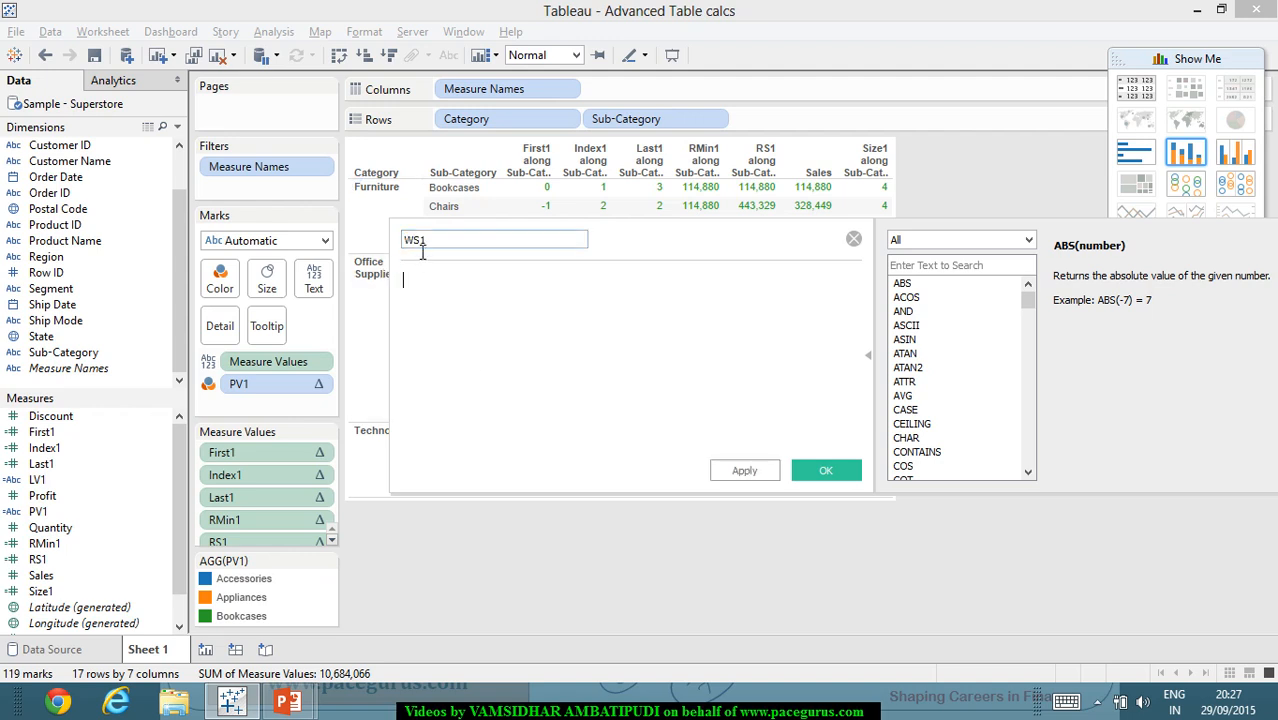
left_click(492, 354)
Enter the formula WINDOW_SUM(SUM([Sales])) for WSum1 and save the calculated field.
type("win")
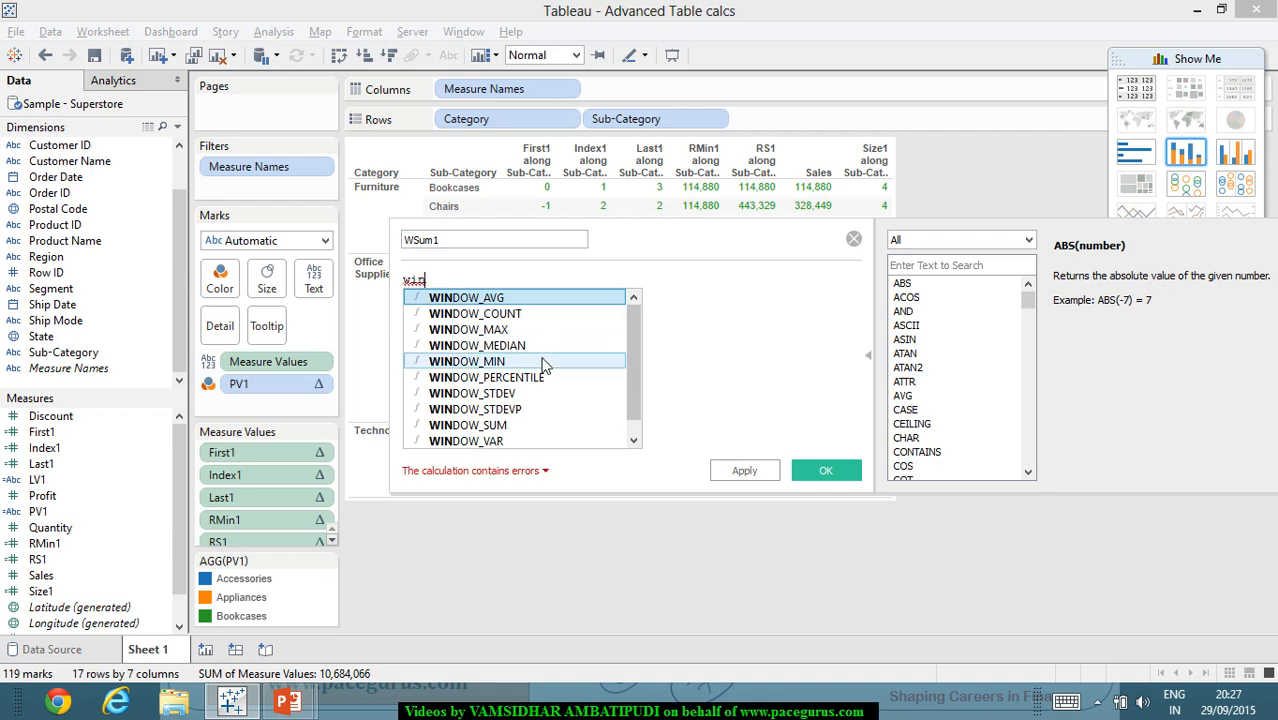
left_click(509, 423)
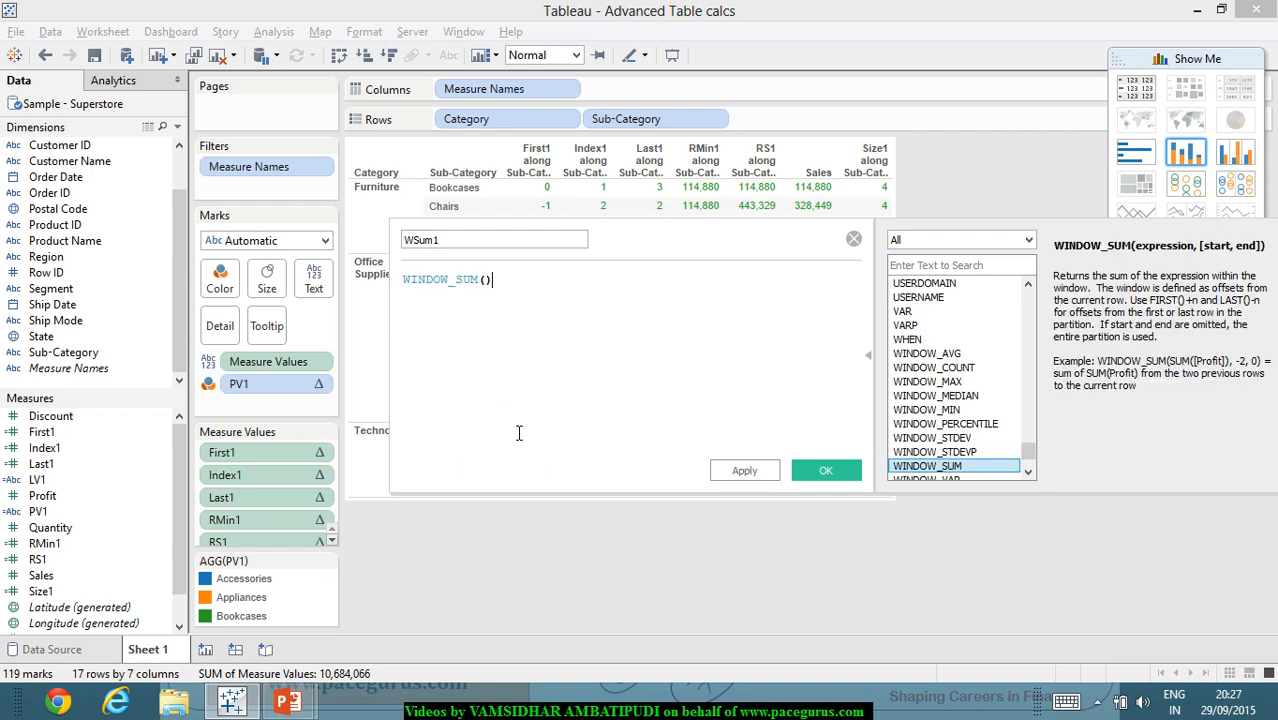
key("Left")
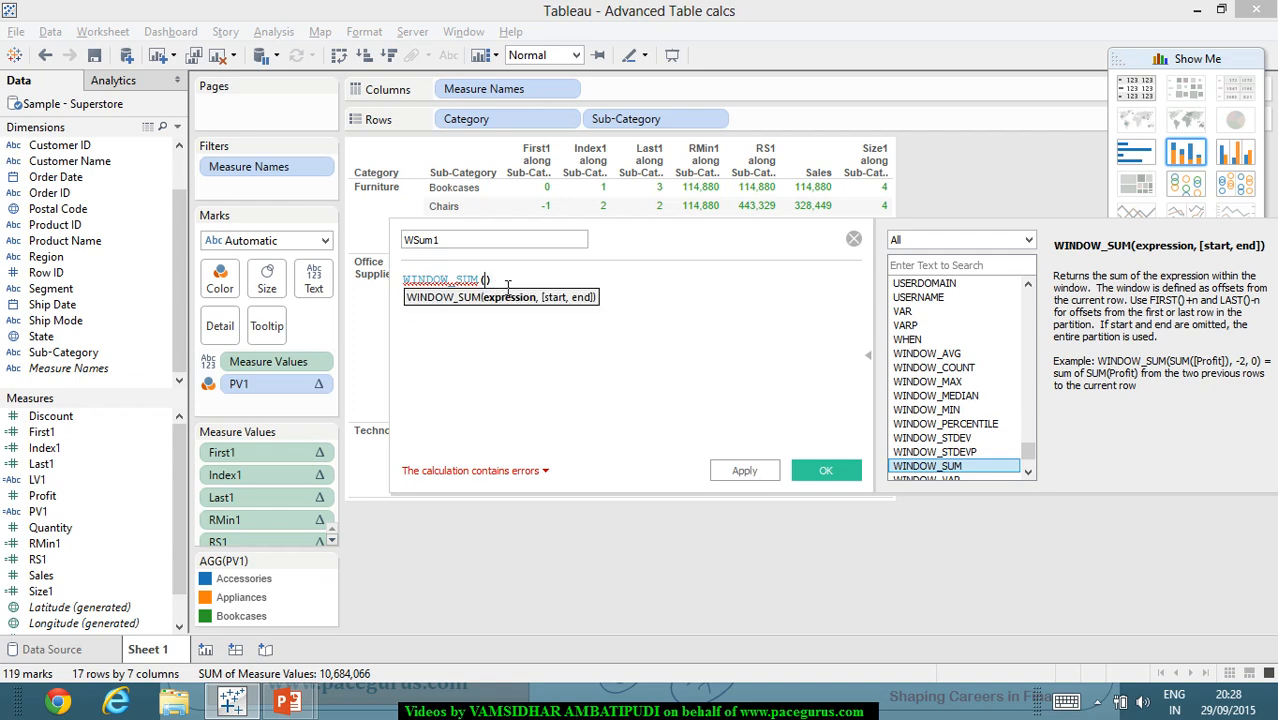
type("su")
key("Return")
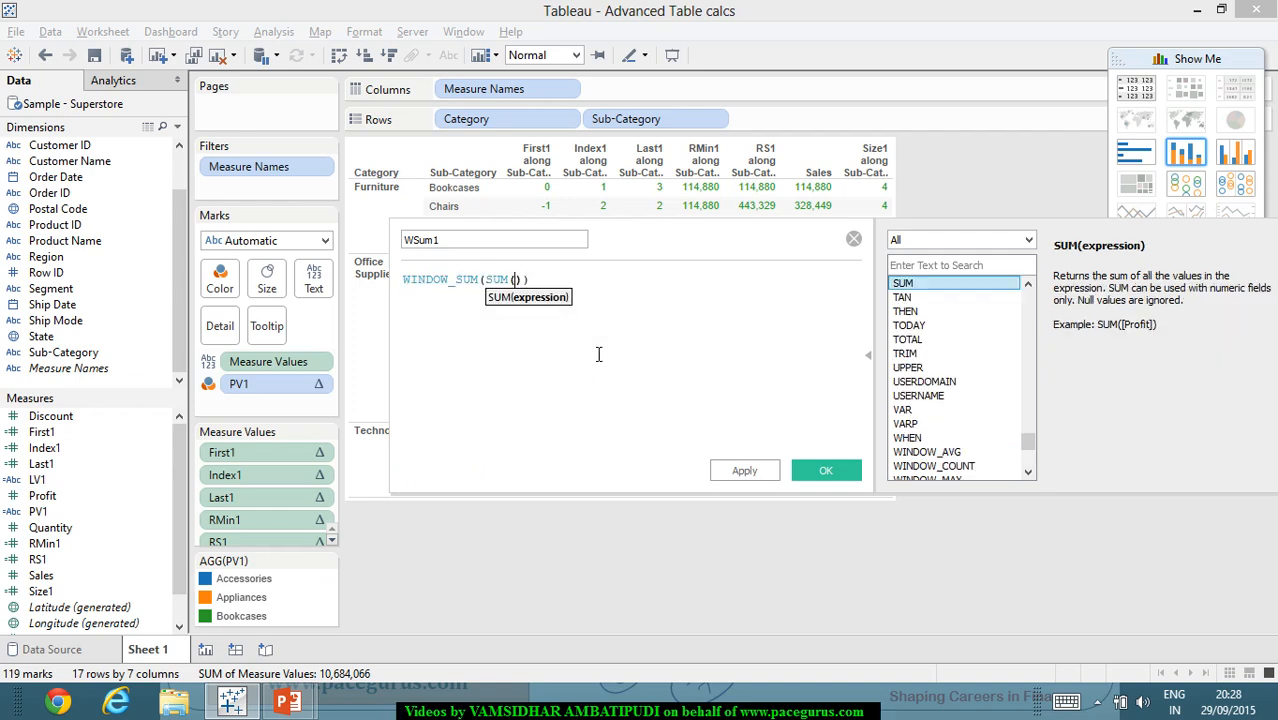
type("sale")
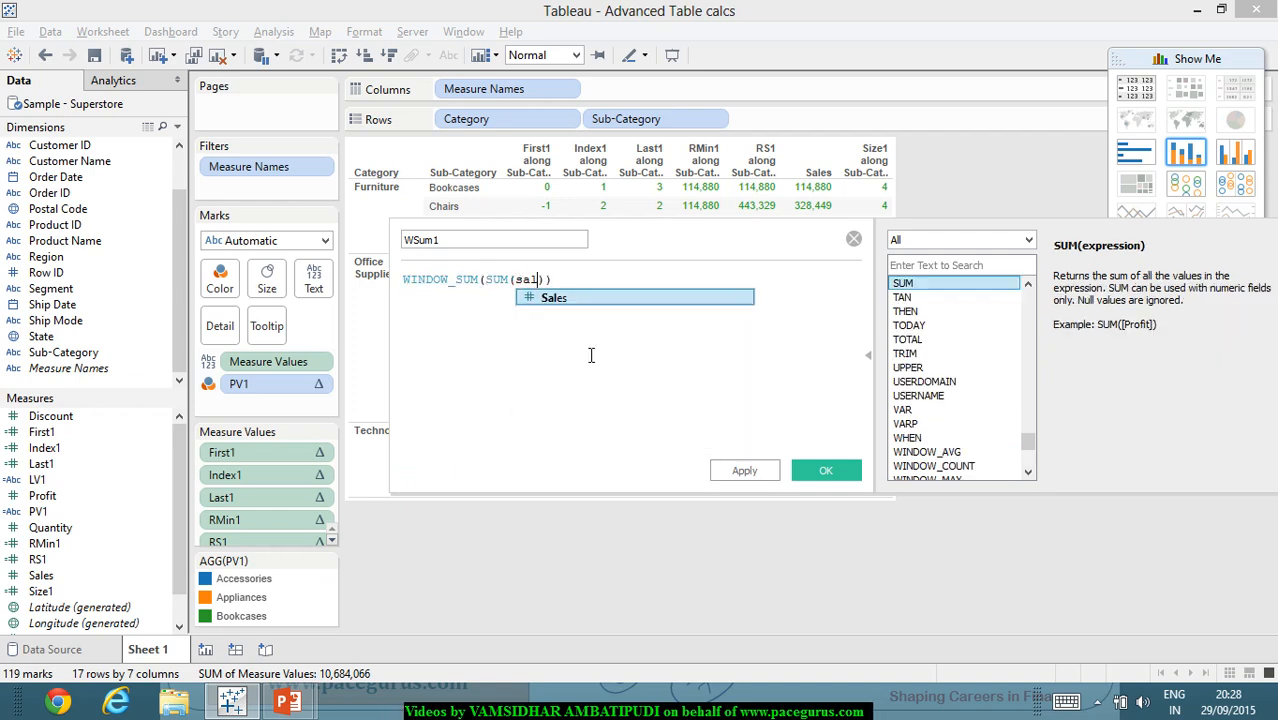
key("Return")
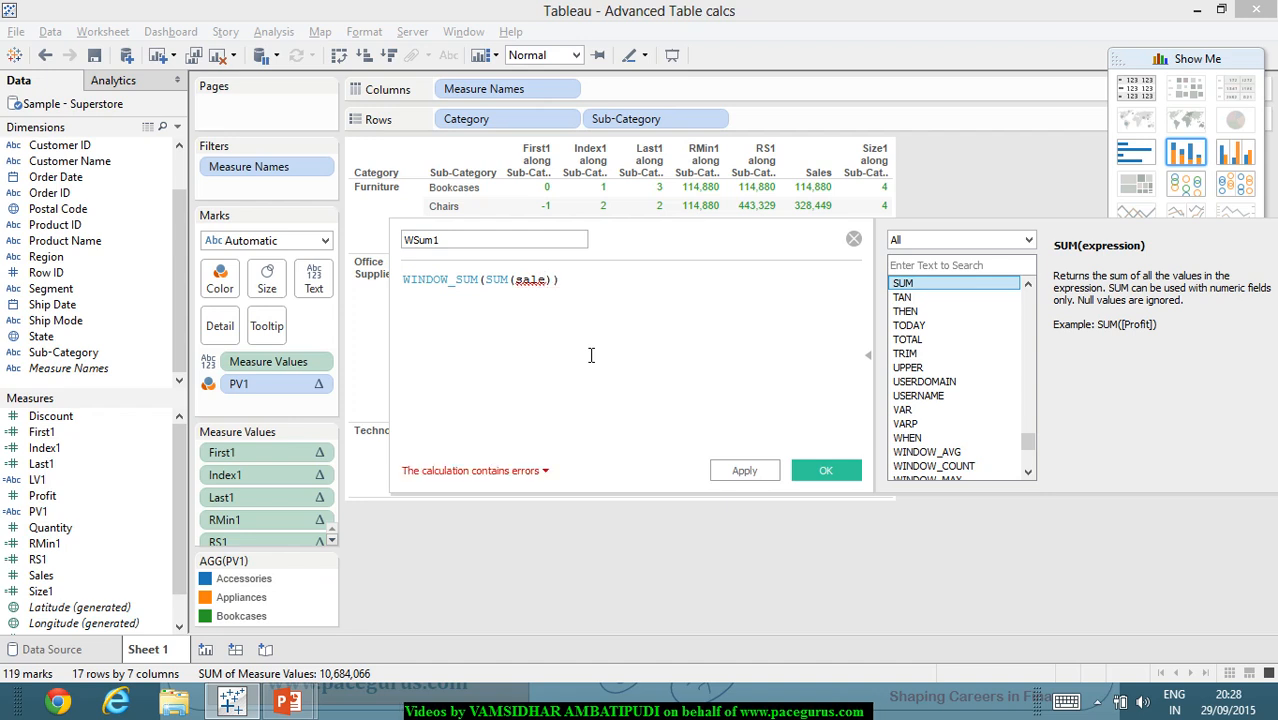
key("Right")
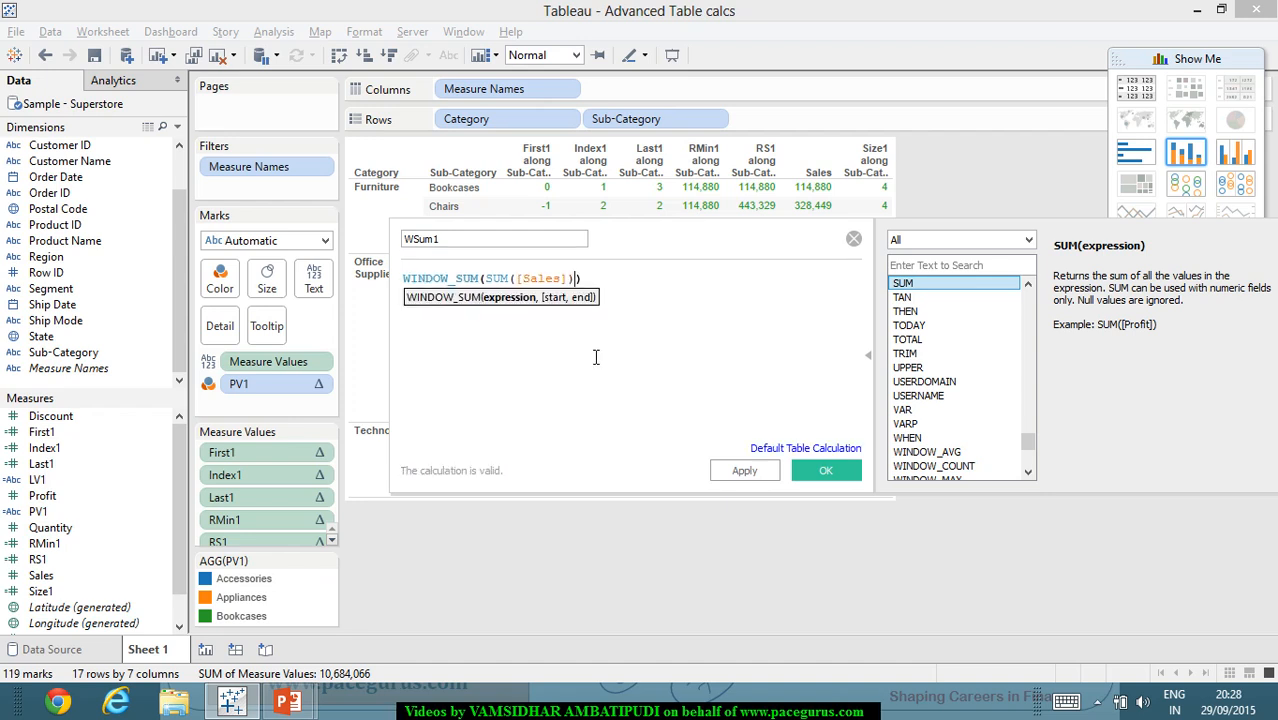
left_click(850, 476)
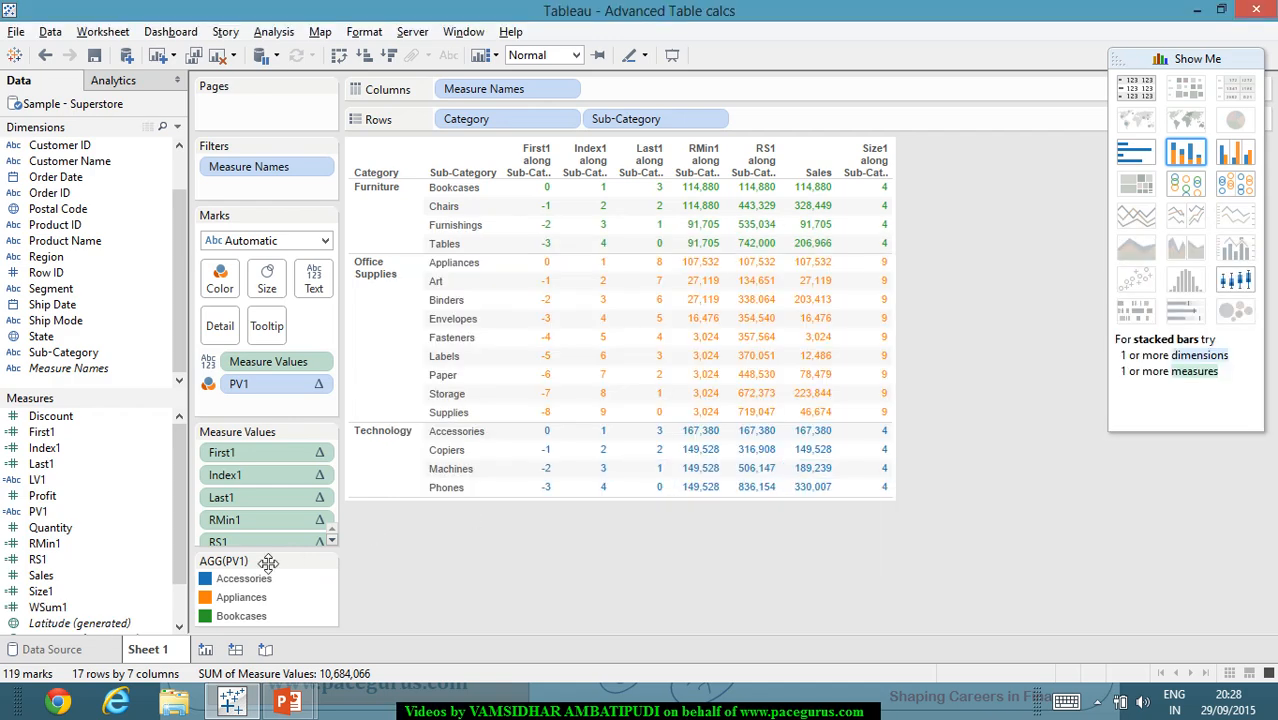
Add WSum1 to the view and return the view to a text table.
left_click_drag(62, 612, 716, 89)
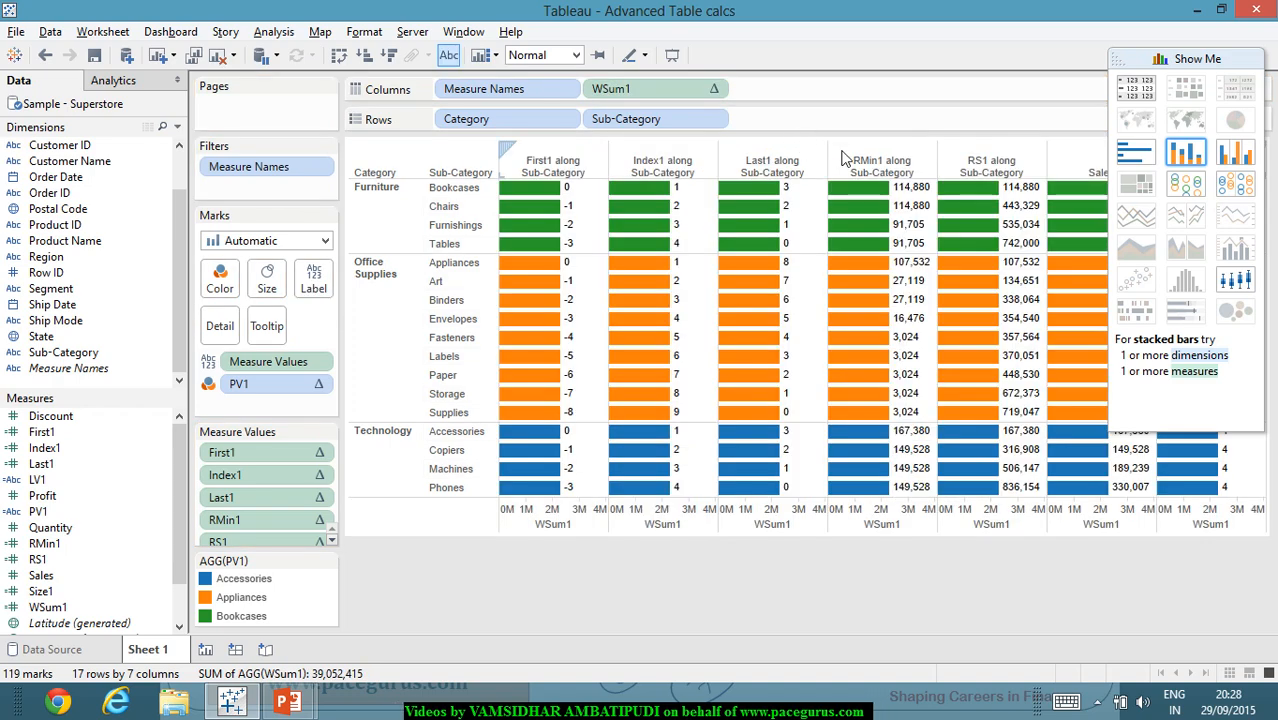
left_click(1135, 88)
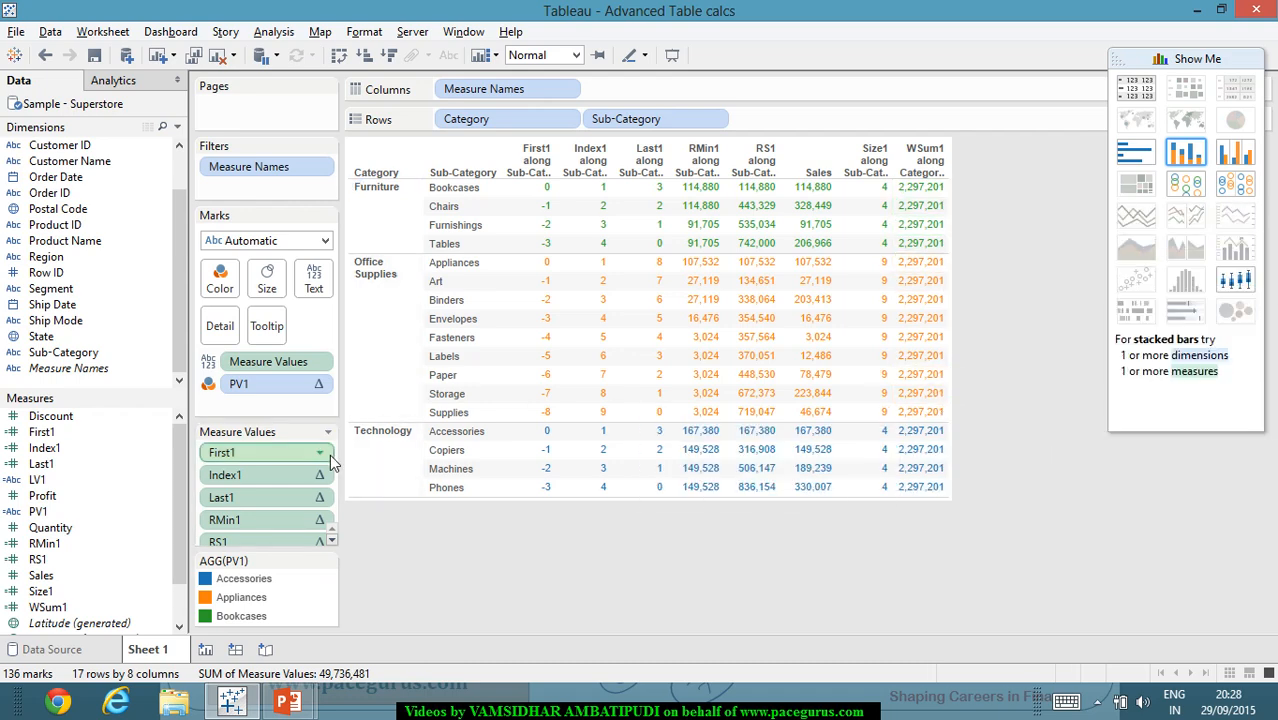
Set the WSum1 table calculation to compute using Sub-Category.
left_click(293, 498)
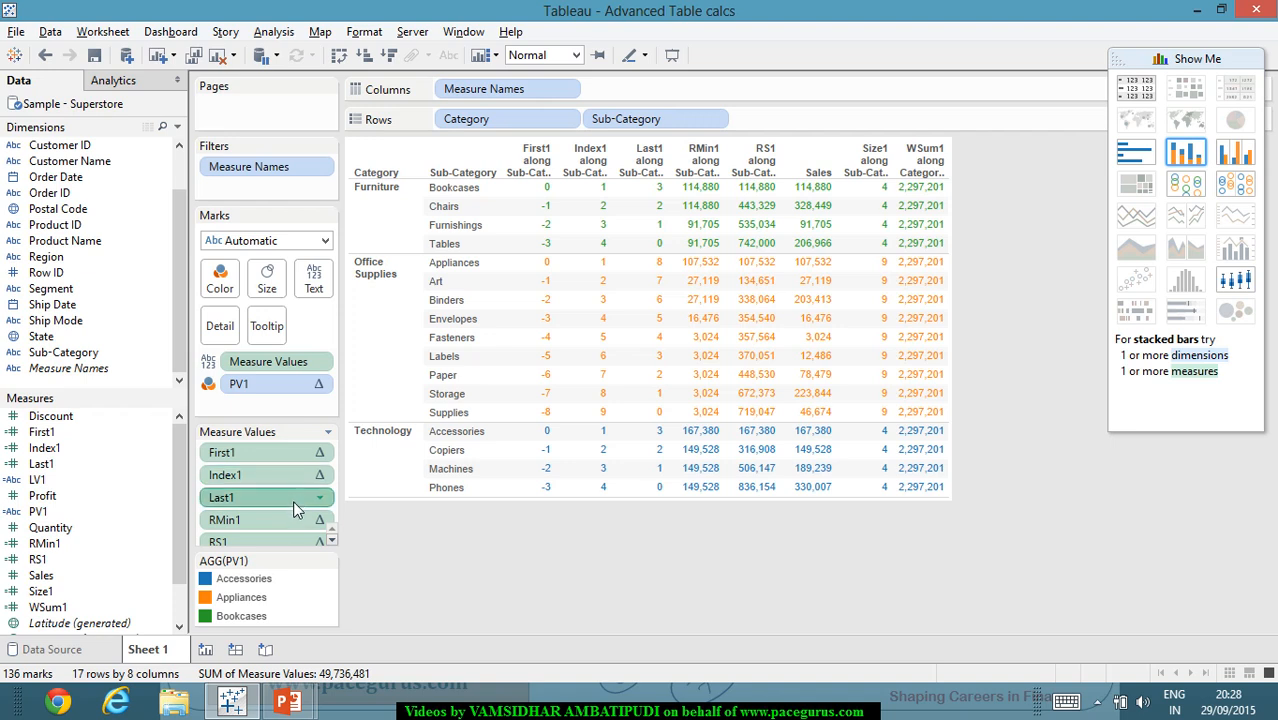
left_click(331, 541)
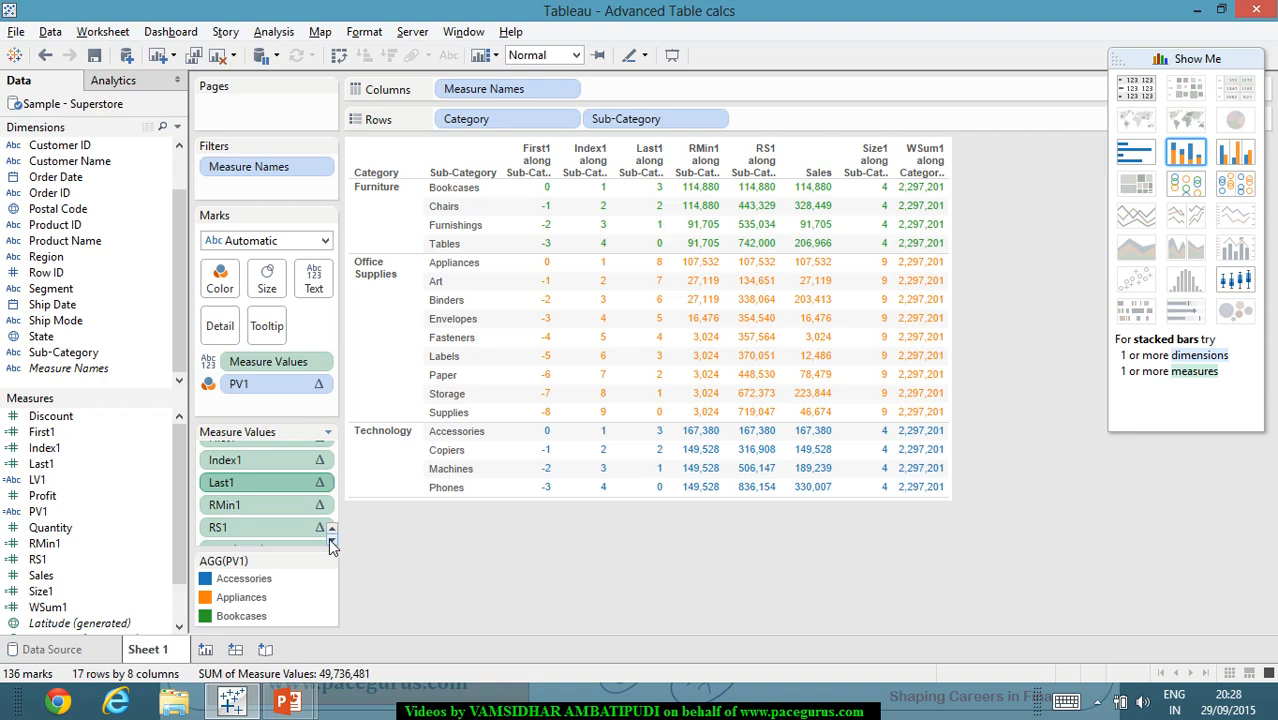
left_click(331, 541)
left_click(331, 541)
left_click(331, 541)
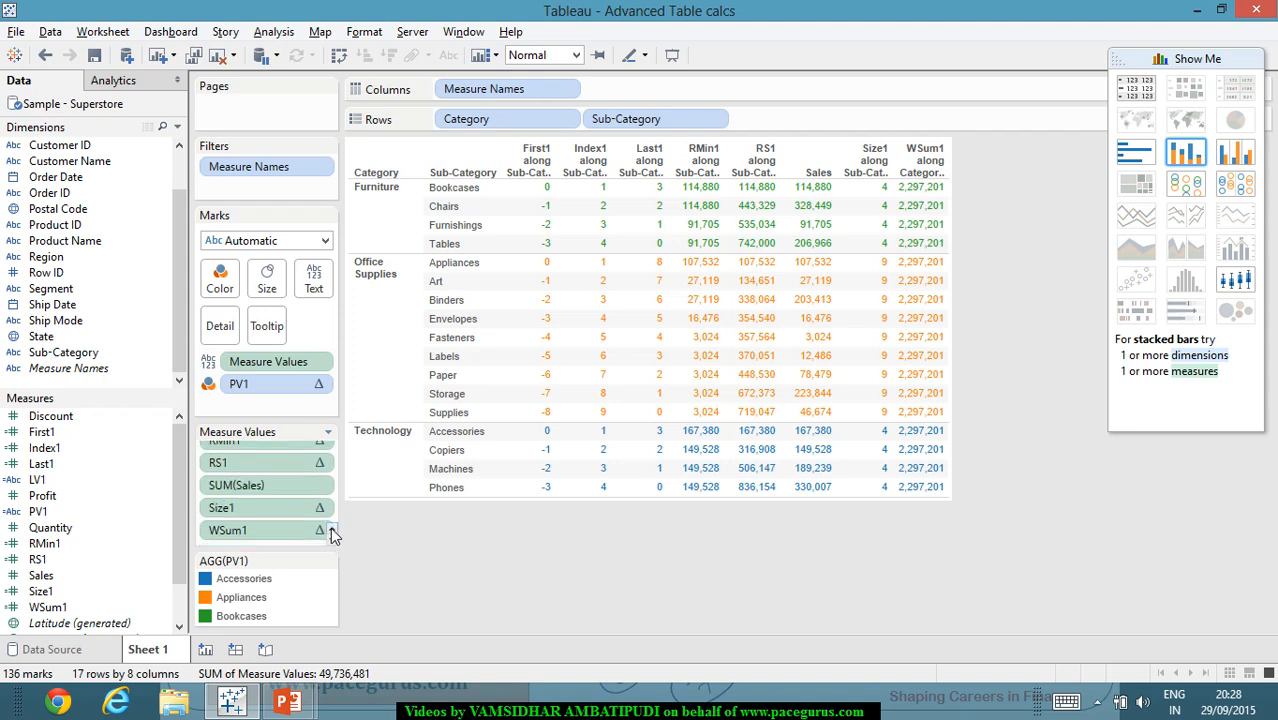
left_click(332, 531)
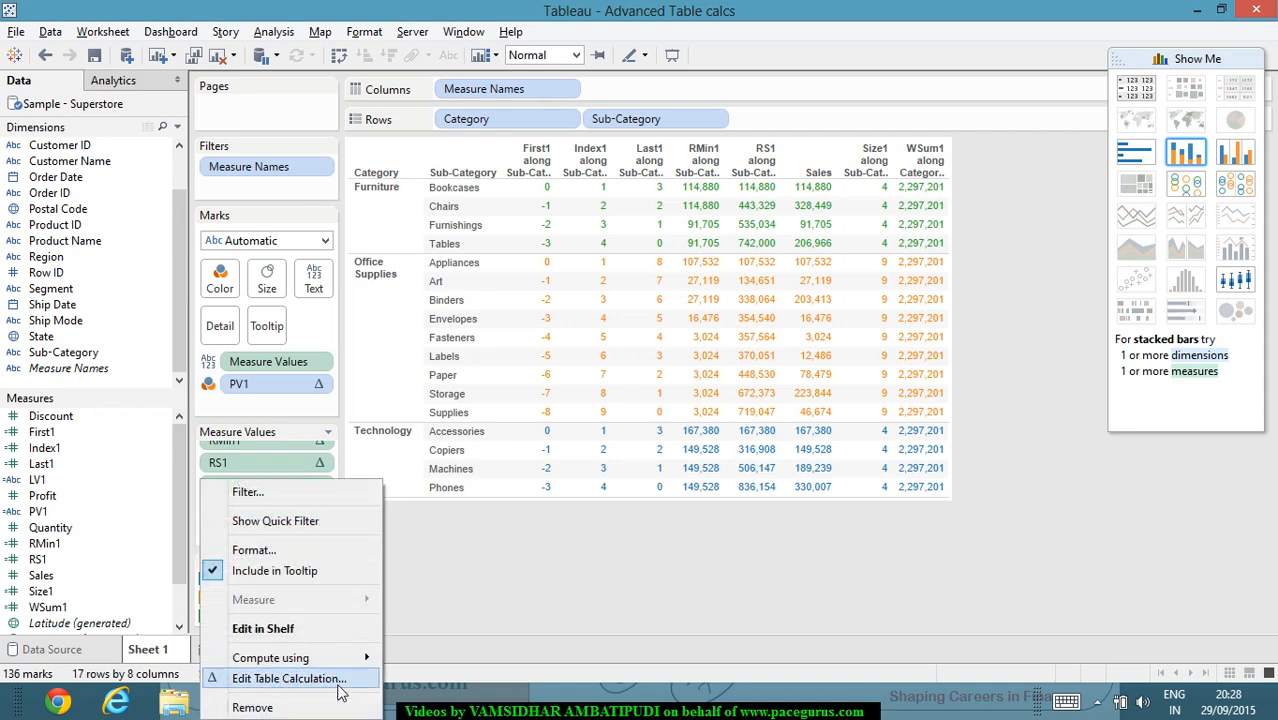
mouse_move(360, 656)
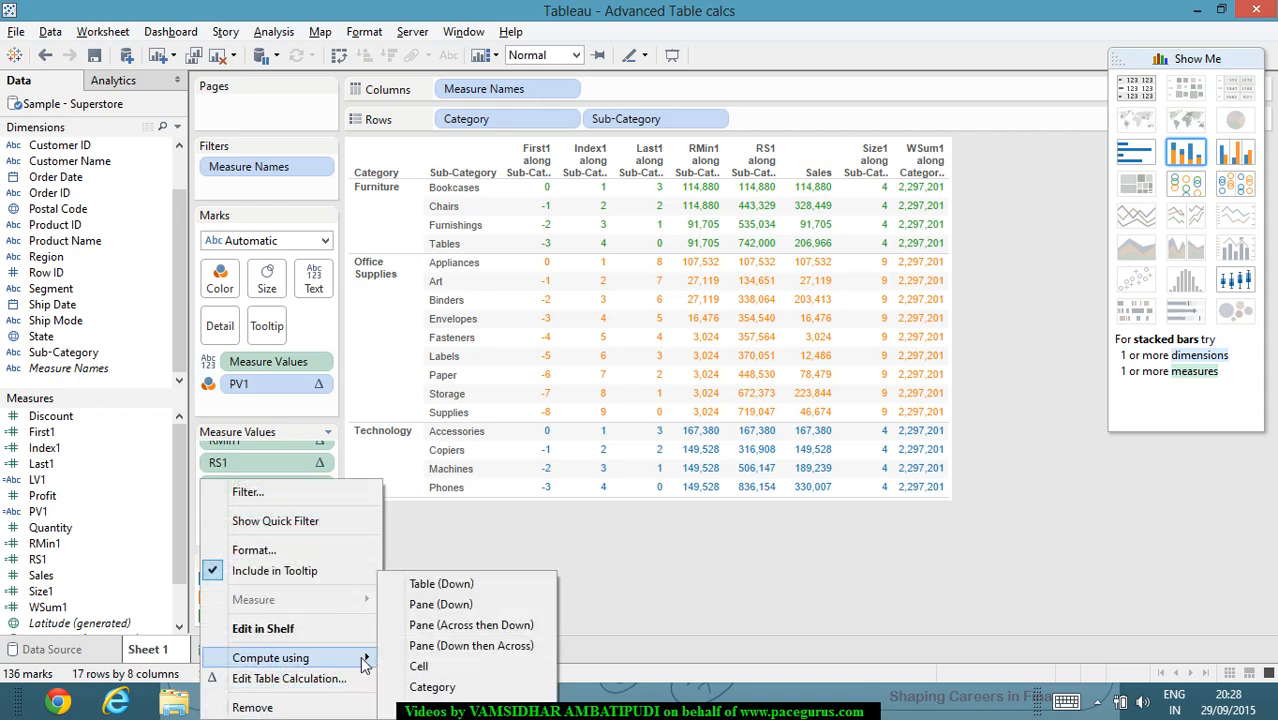
left_click(481, 705)
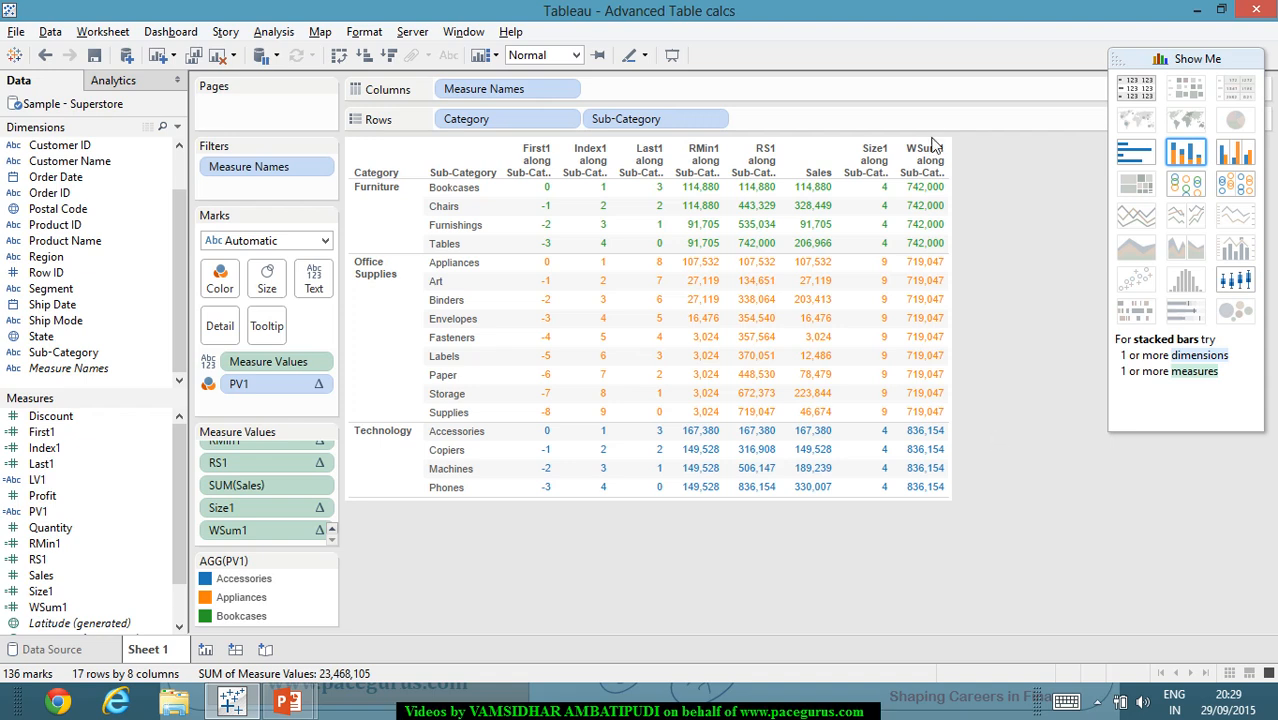
Start a new calculated field named Rank1.
left_click(273, 31)
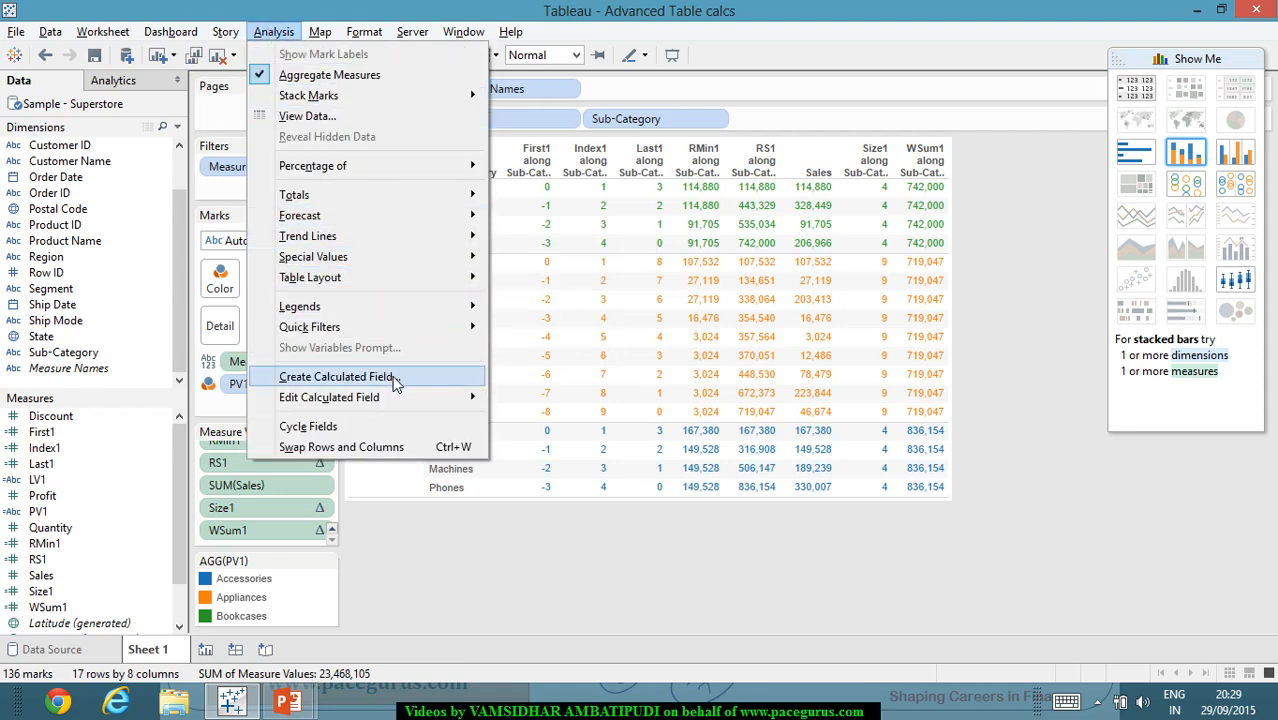
left_click(337, 377)
type("Rank1")
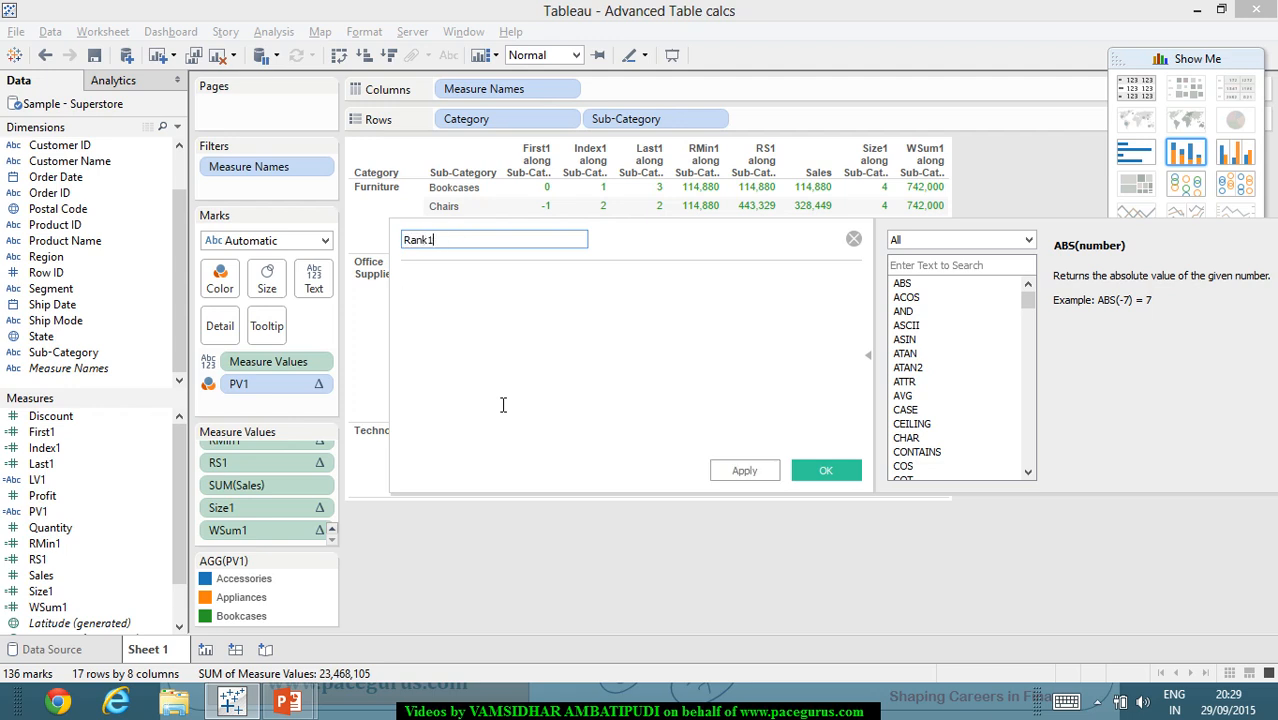
Enter the formula RANK(SUM([Sales])) for Rank1 and save the calculated field.
left_click(503, 404)
type("ran")
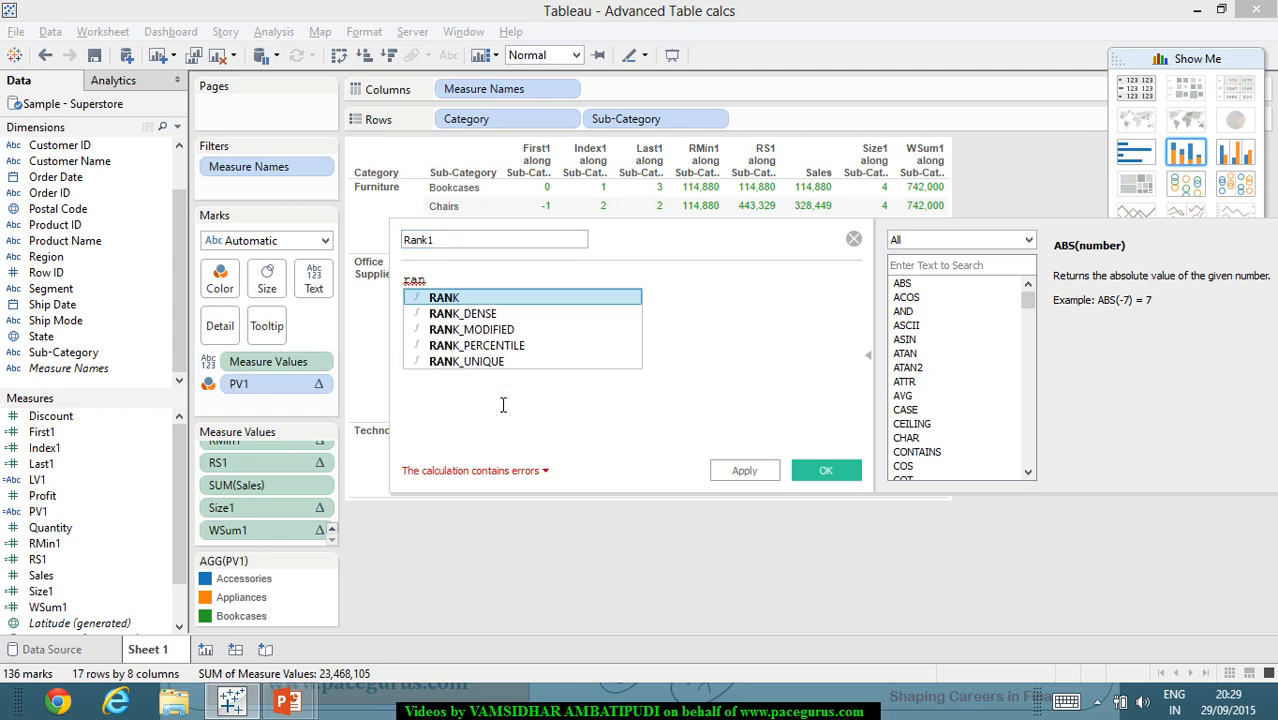
key("Return")
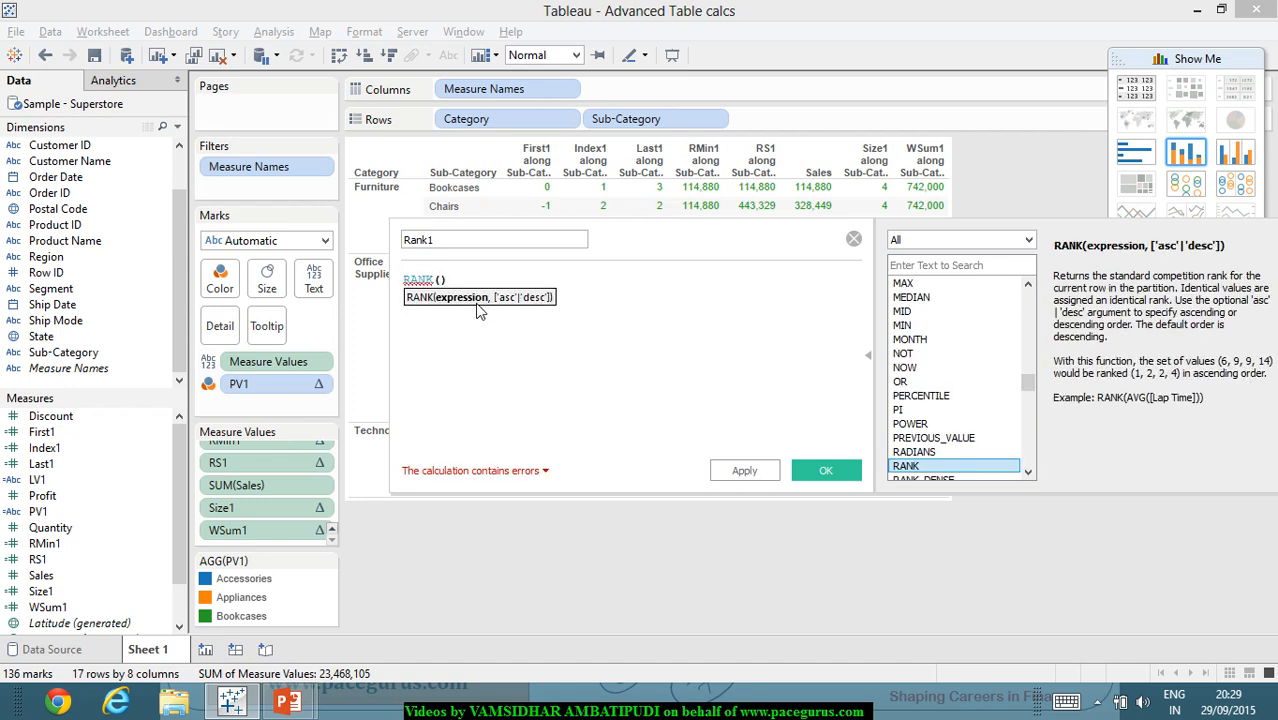
type("S")
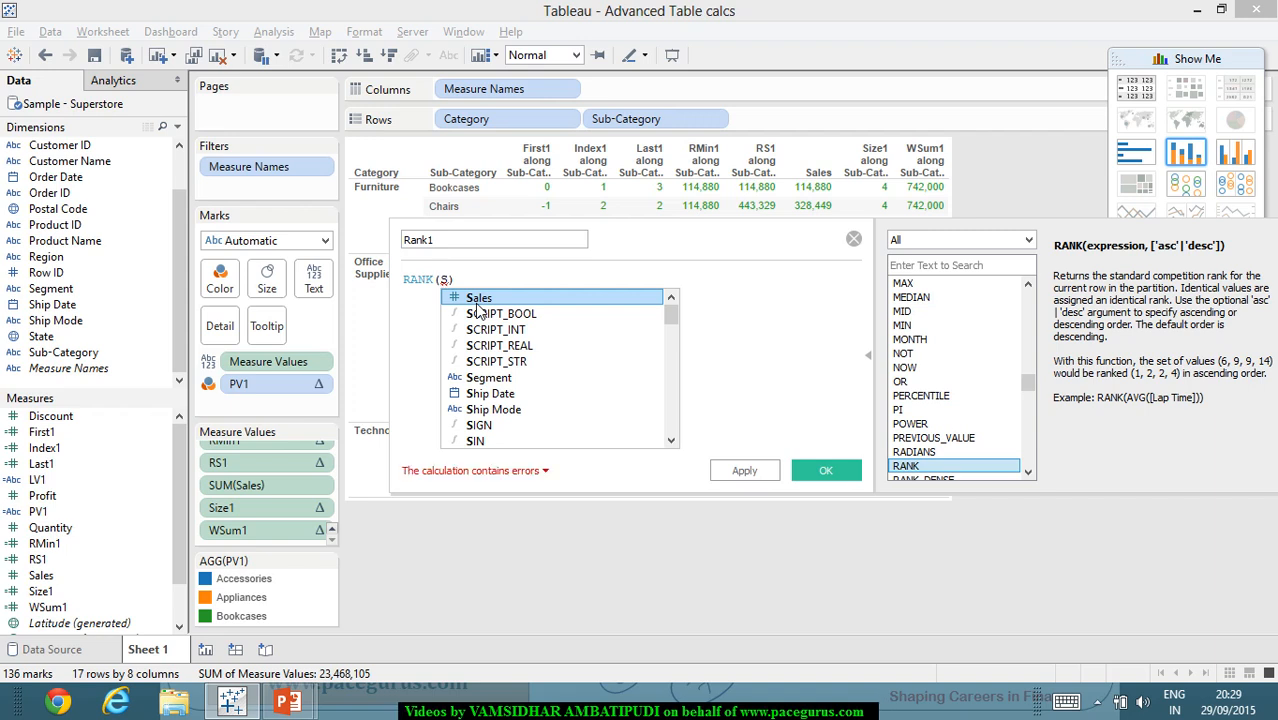
type("um")
key("Return")
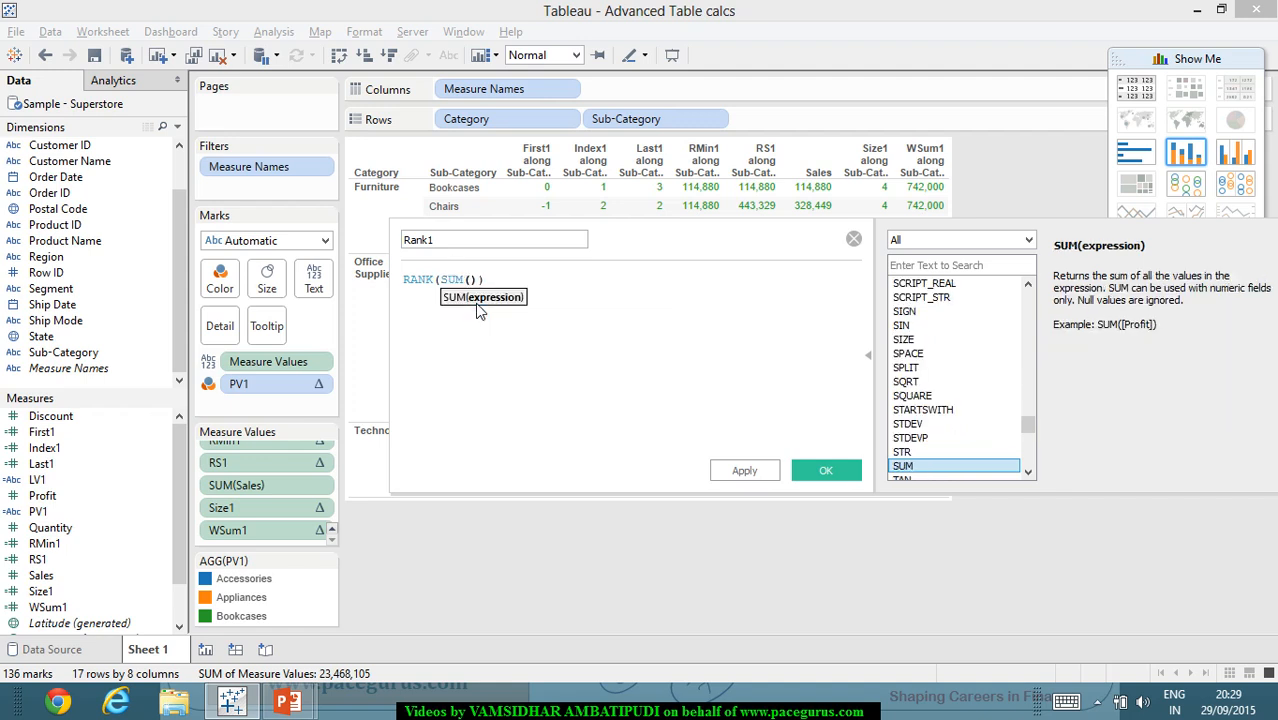
type("sales")
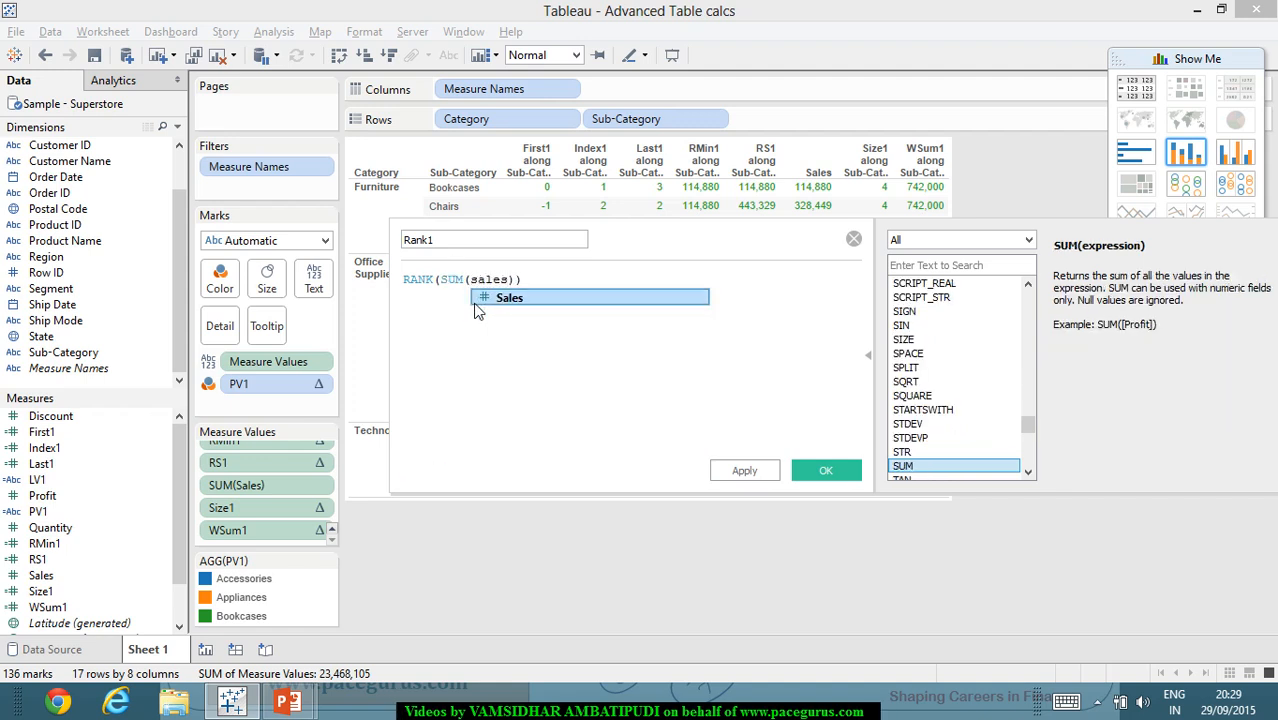
key("Return")
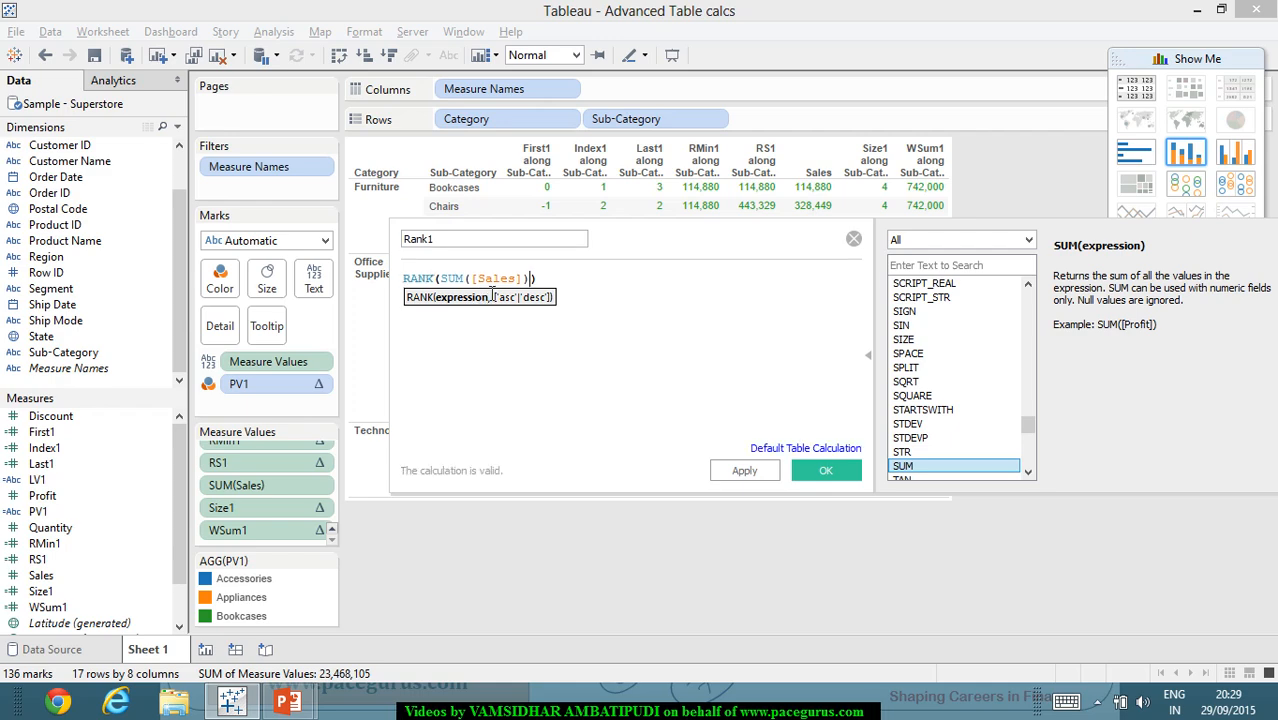
left_click(826, 470)
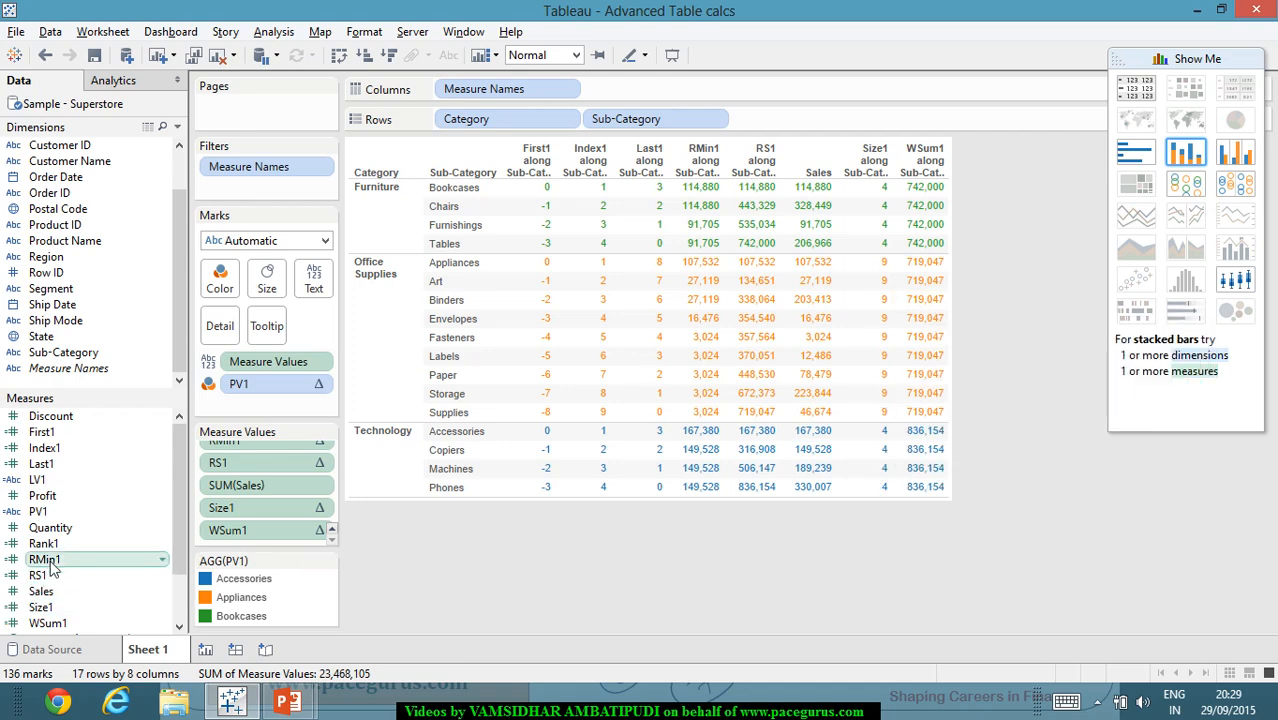
Add Rank1 to the view as a text table column and set it to compute using Sub-Category.
left_click_drag(58, 551, 772, 101)
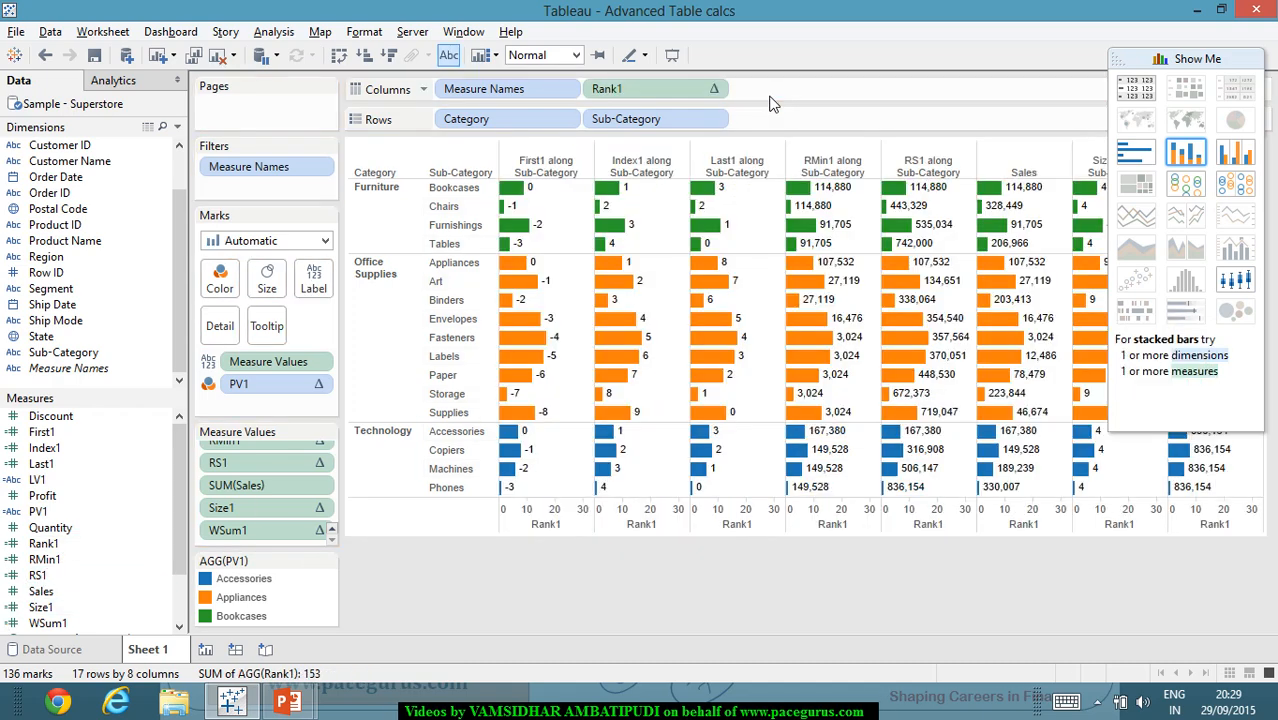
left_click(1136, 88)
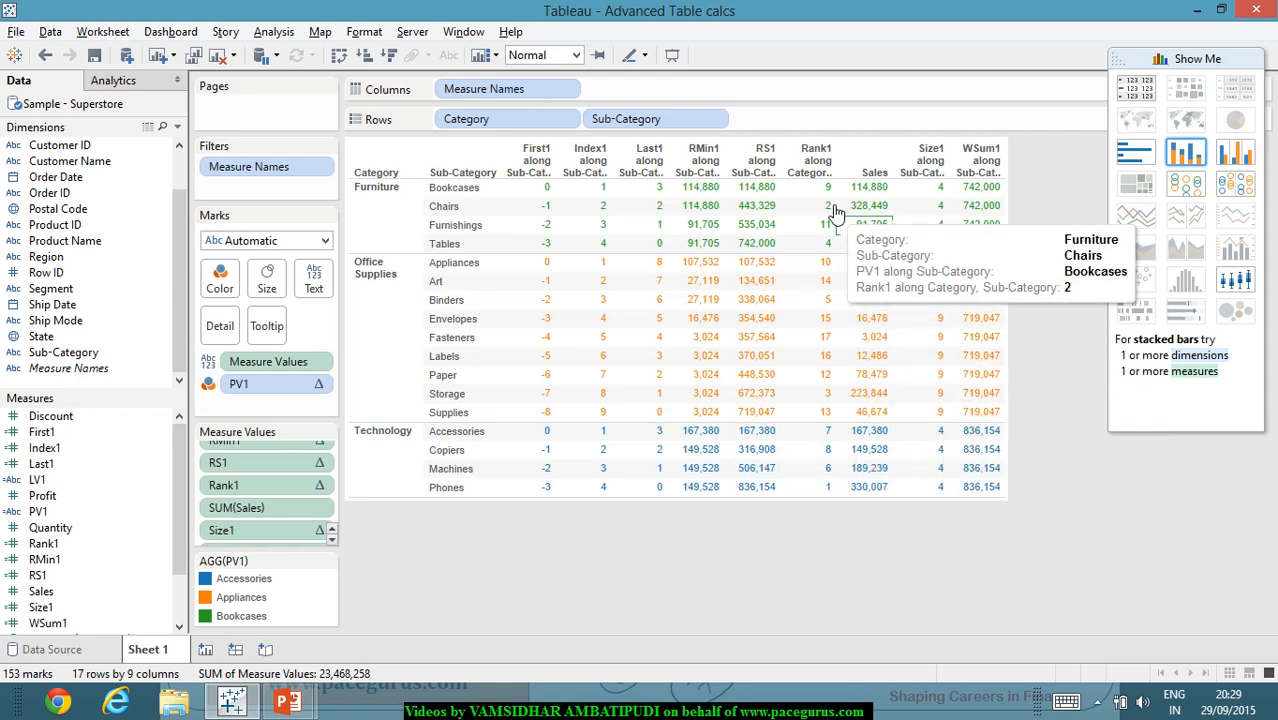
left_click(319, 508)
mouse_move(366, 658)
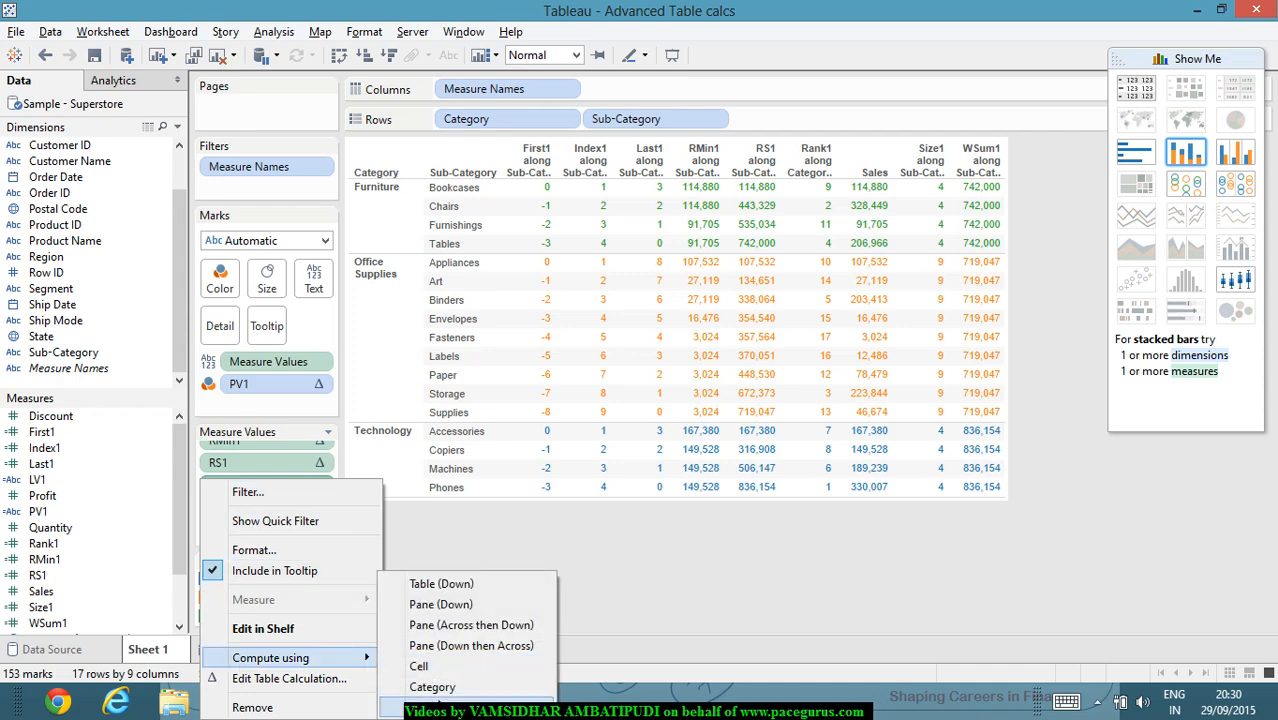
left_click(432, 687)
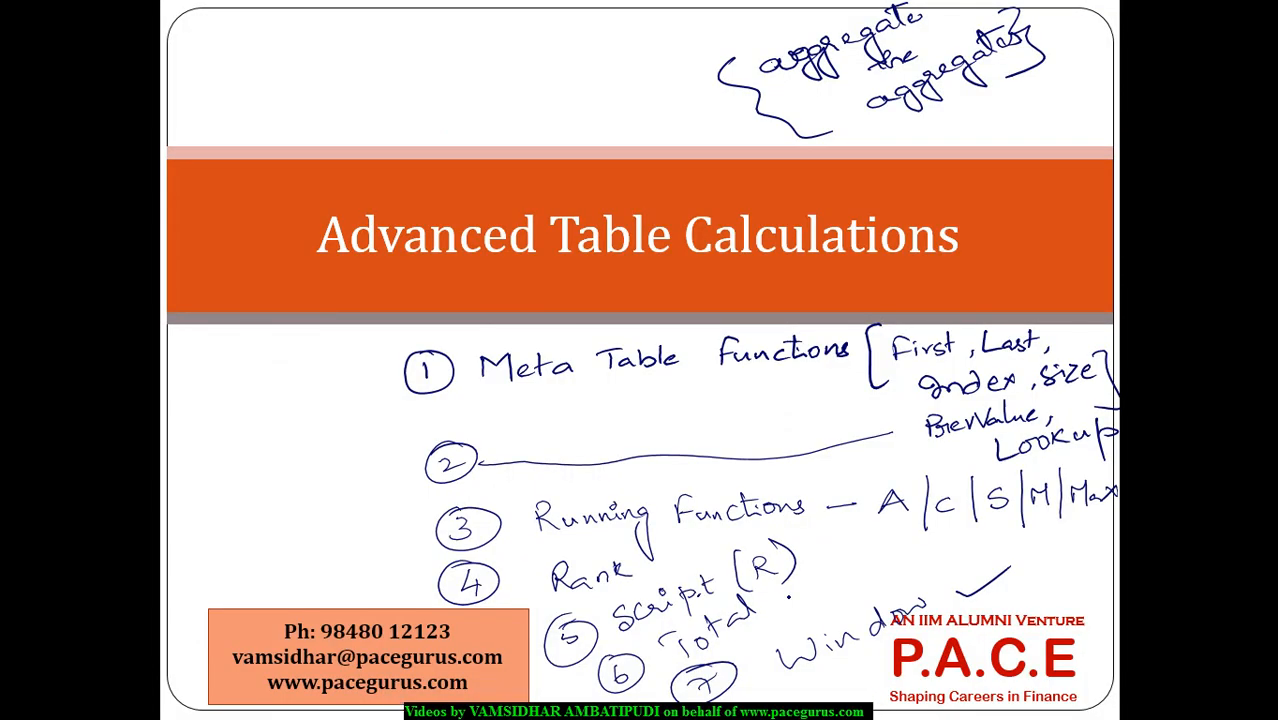
Erase the ink annotations on the Advanced Table Calculations slide in PowerPoint and return to Tableau.
key("alt+Tab")
key("e")
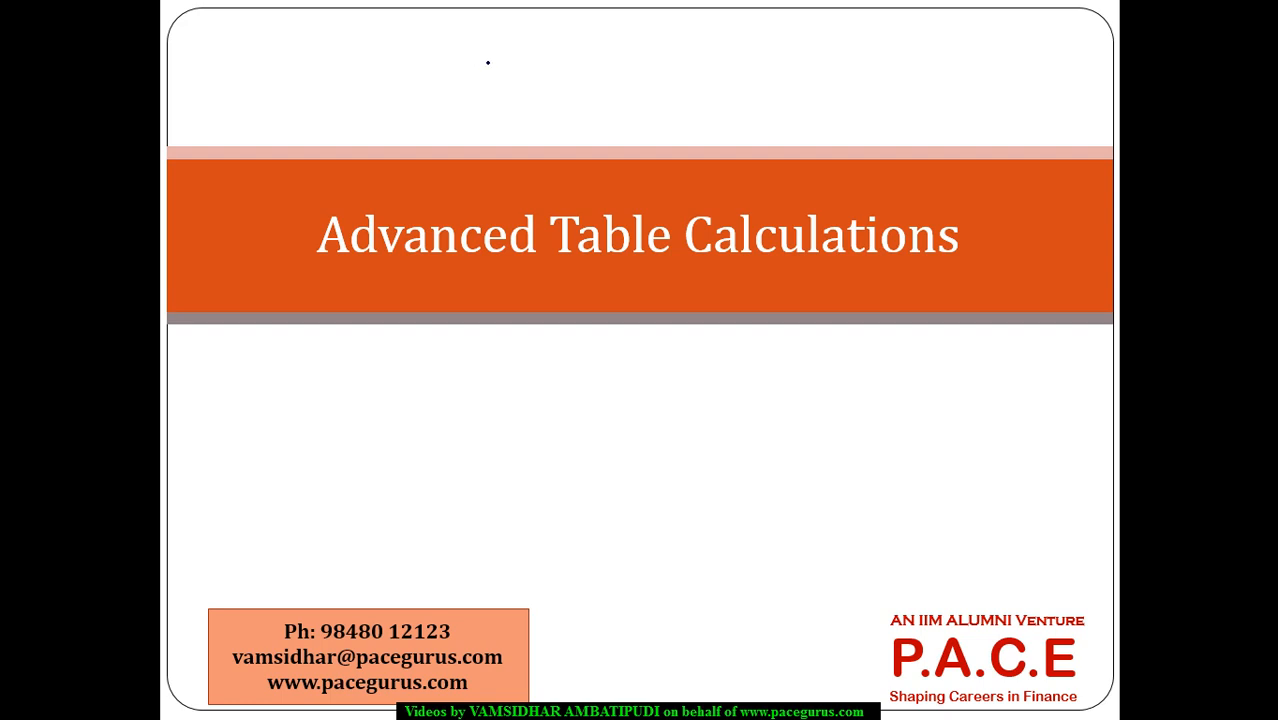
key("alt+Tab")
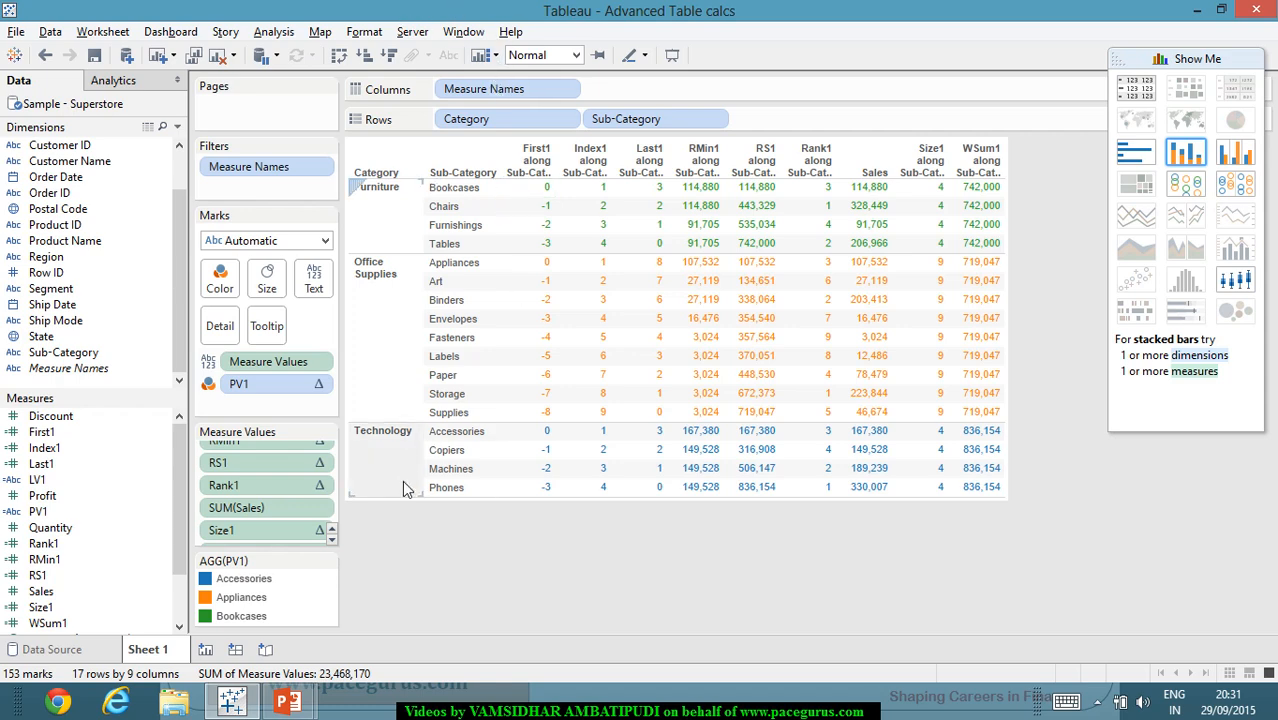
Create a new worksheet and place Order Date on the columns as a continuous day.
left_click(205, 650)
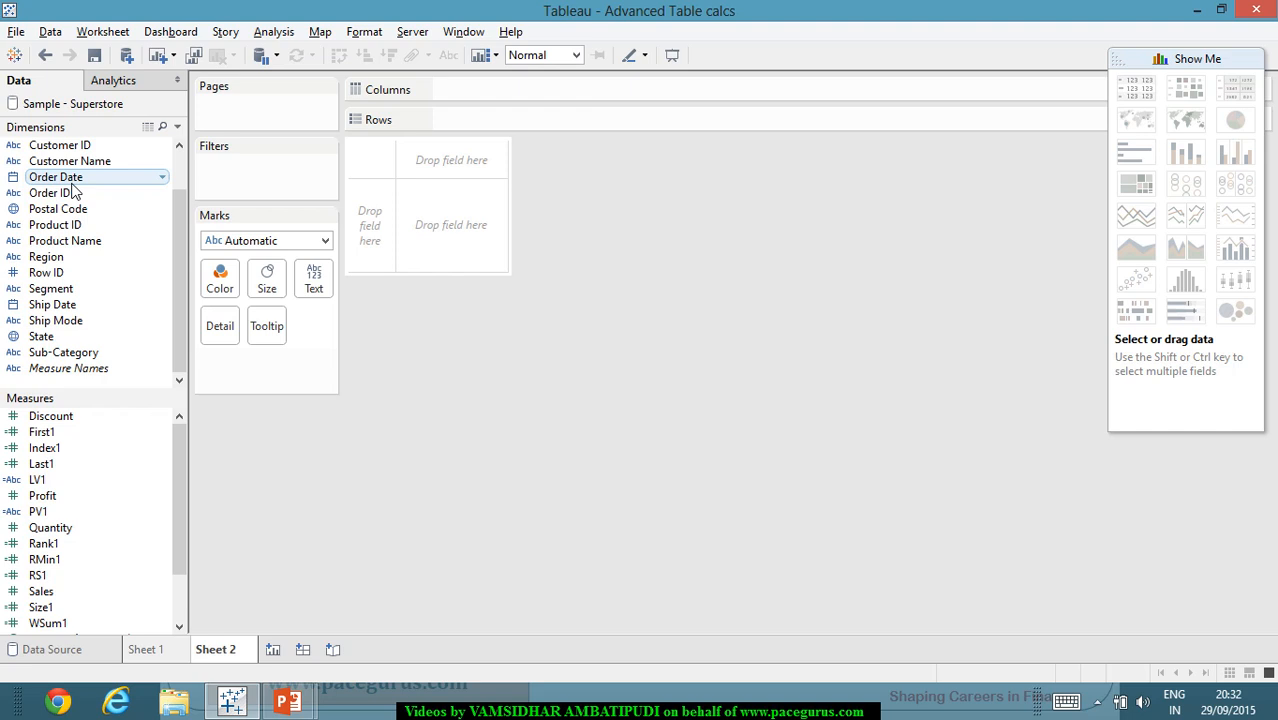
left_click_drag(73, 190, 495, 100)
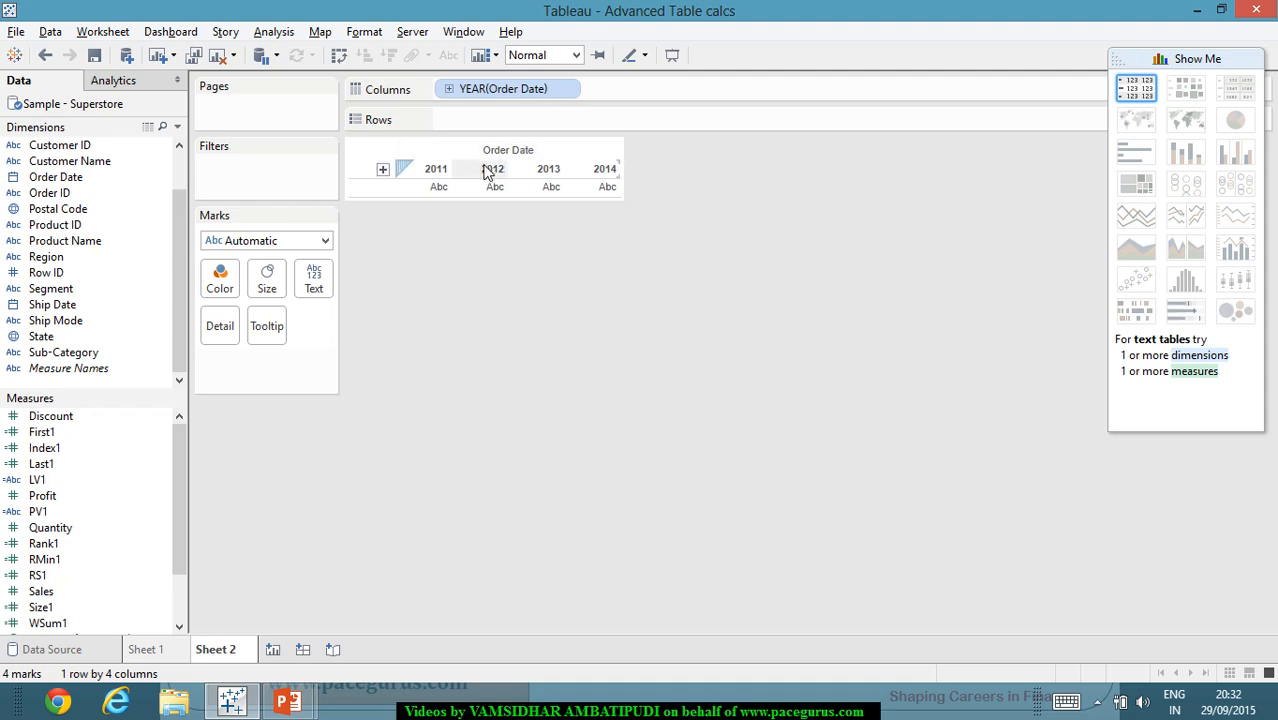
right_click(486, 93)
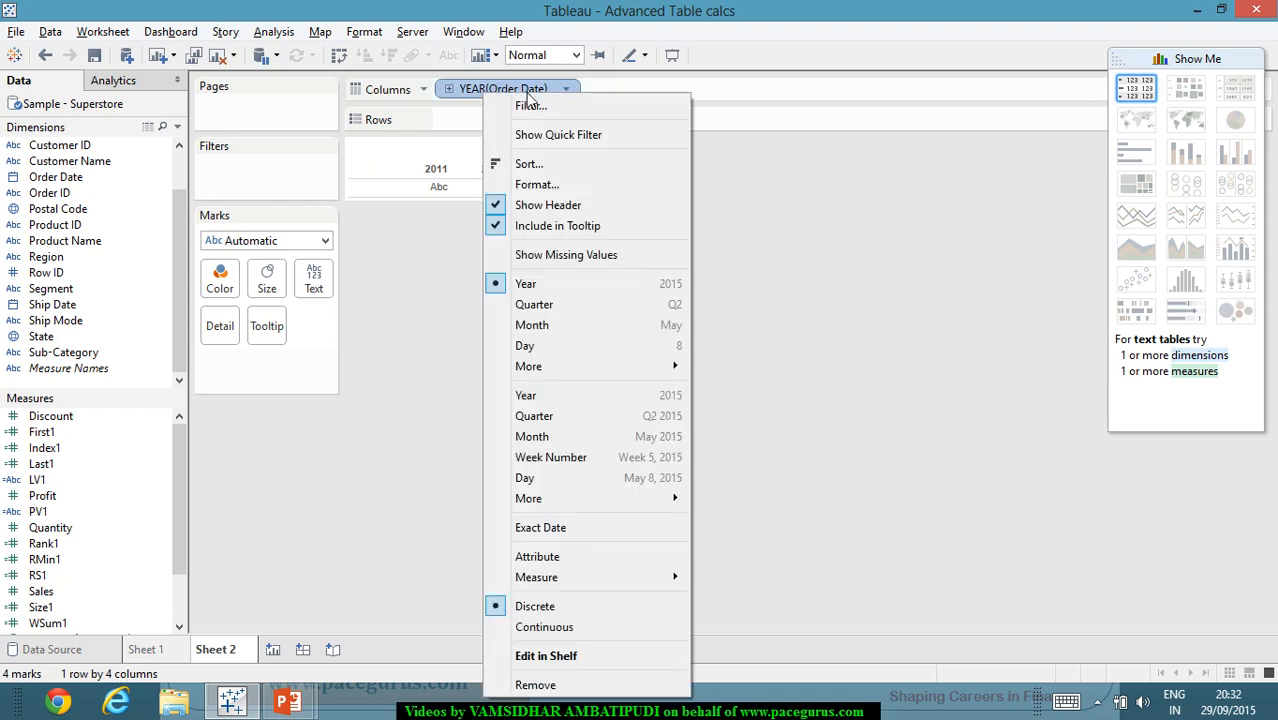
left_click(648, 487)
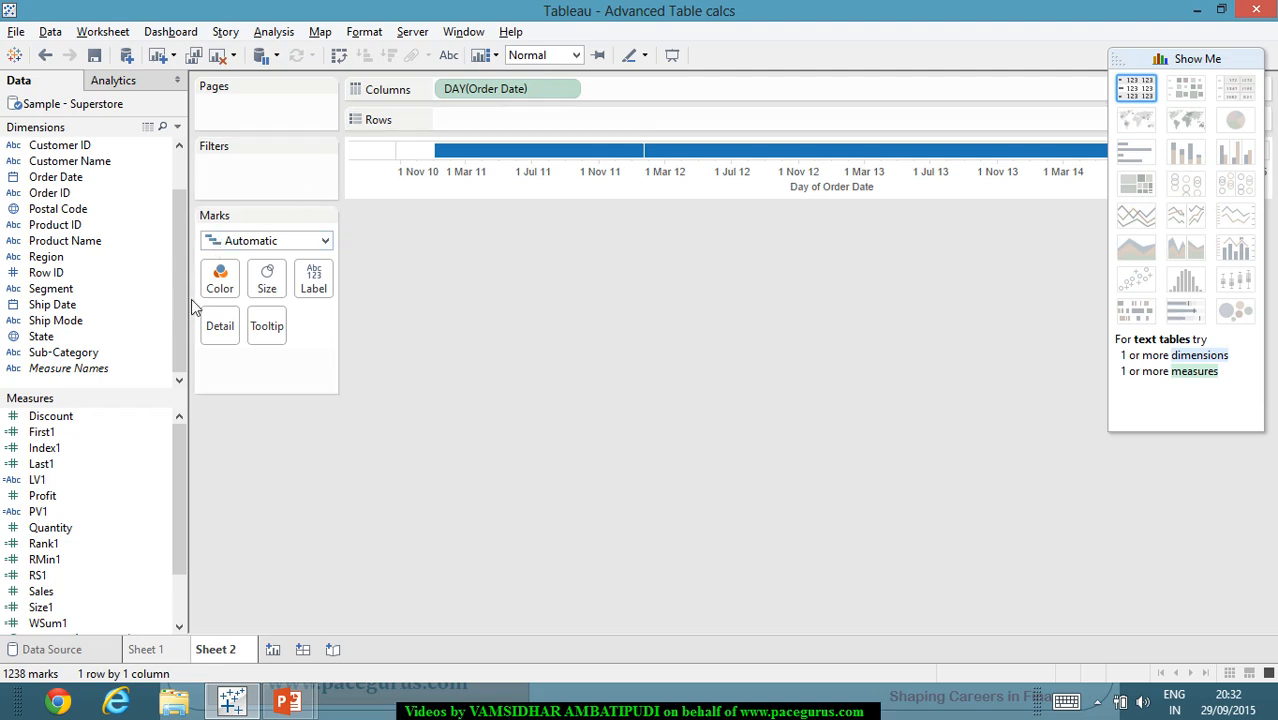
Add Number of Records to the rows twice to build two stacked daily line charts.
left_click_drag(183, 317, 227, 347)
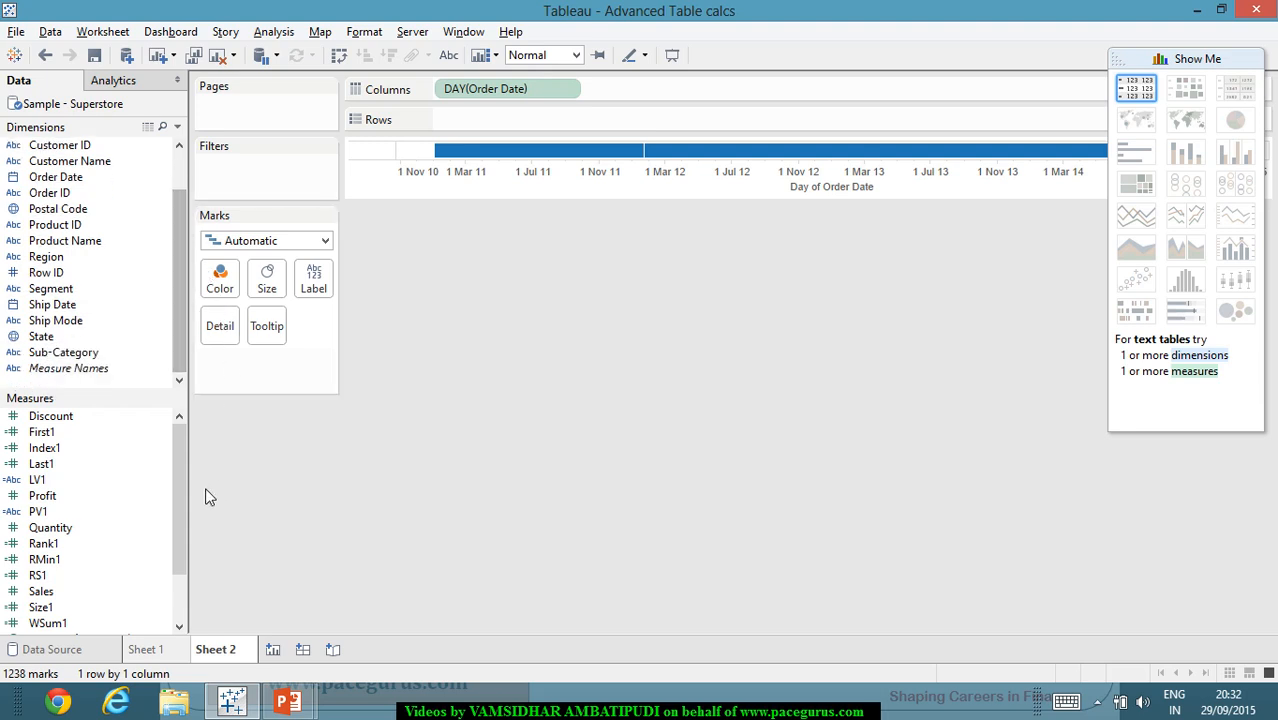
mouse_move(180, 489)
left_mouse_down()
mouse_move(193, 632)
mouse_move(141, 615)
mouse_move(405, 370)
mouse_move(570, 155)
mouse_move(568, 134)
left_mouse_up()
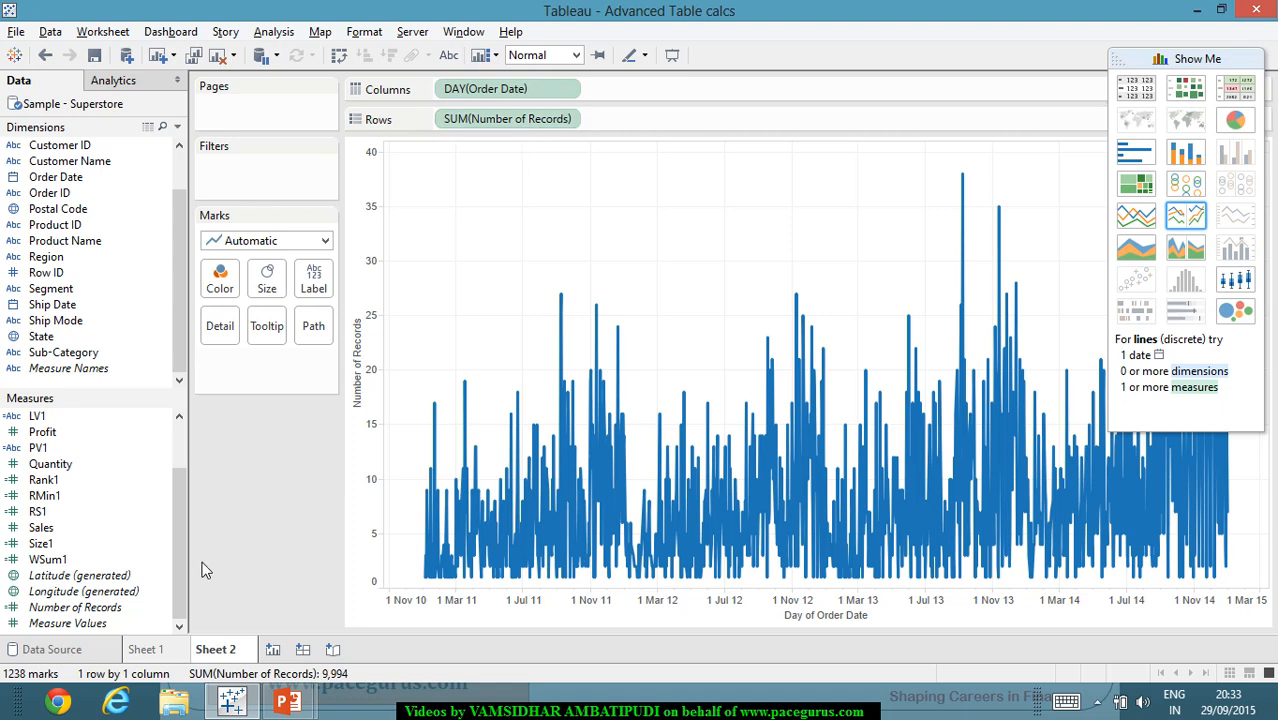
mouse_move(122, 612)
left_mouse_down()
mouse_move(375, 425)
mouse_move(710, 124)
left_mouse_up()
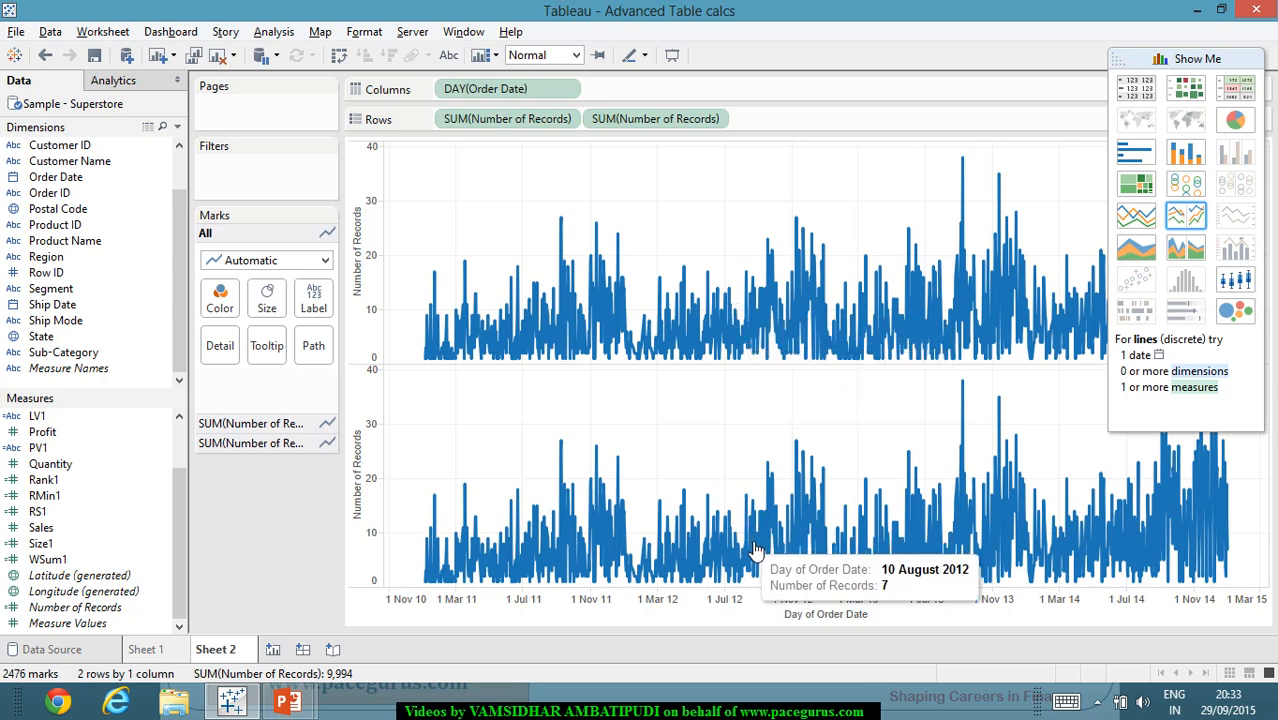
Switch to the PowerPoint slide and sketch a freehand ink illustration in the blank area below the title.
left_click(713, 119)
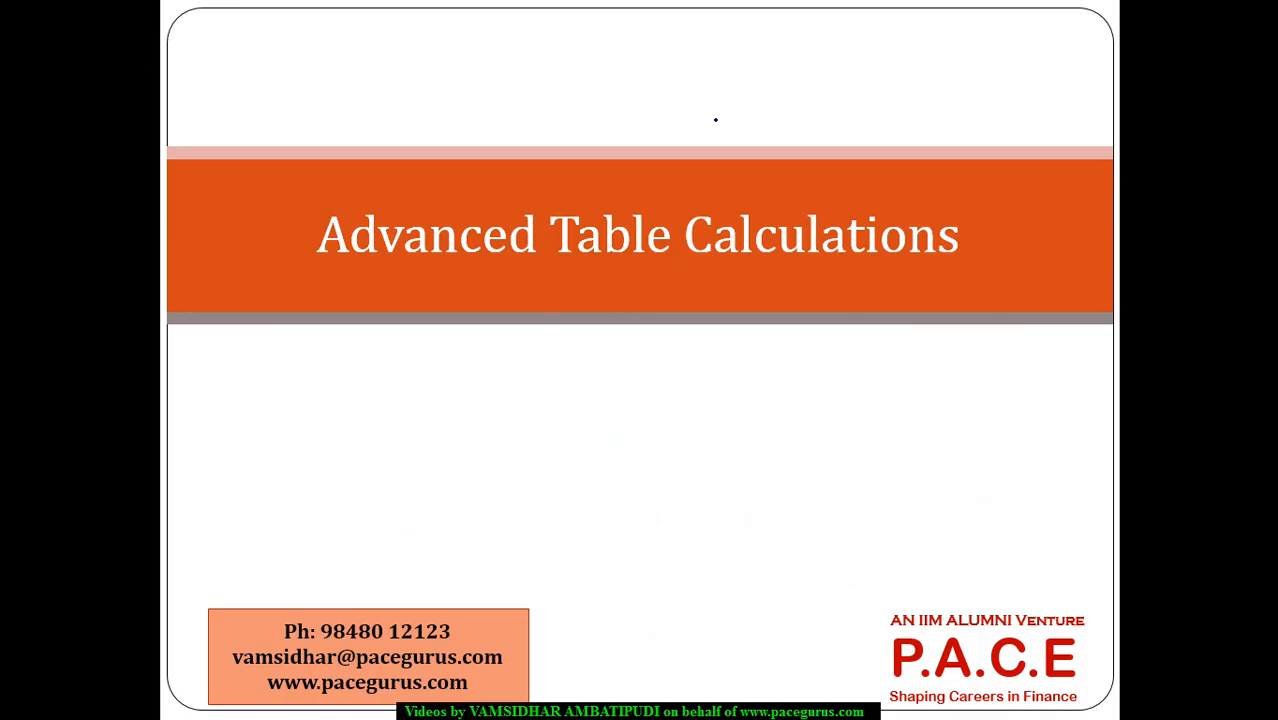
mouse_move(476, 377)
left_mouse_down()
mouse_move(508, 360)
mouse_move(522, 382)
mouse_move(528, 368)
mouse_move(588, 357)
mouse_move(601, 393)
mouse_move(590, 360)
mouse_move(622, 338)
mouse_move(652, 346)
mouse_move(700, 324)
mouse_move(708, 344)
left_mouse_up()
left_click(657, 341)
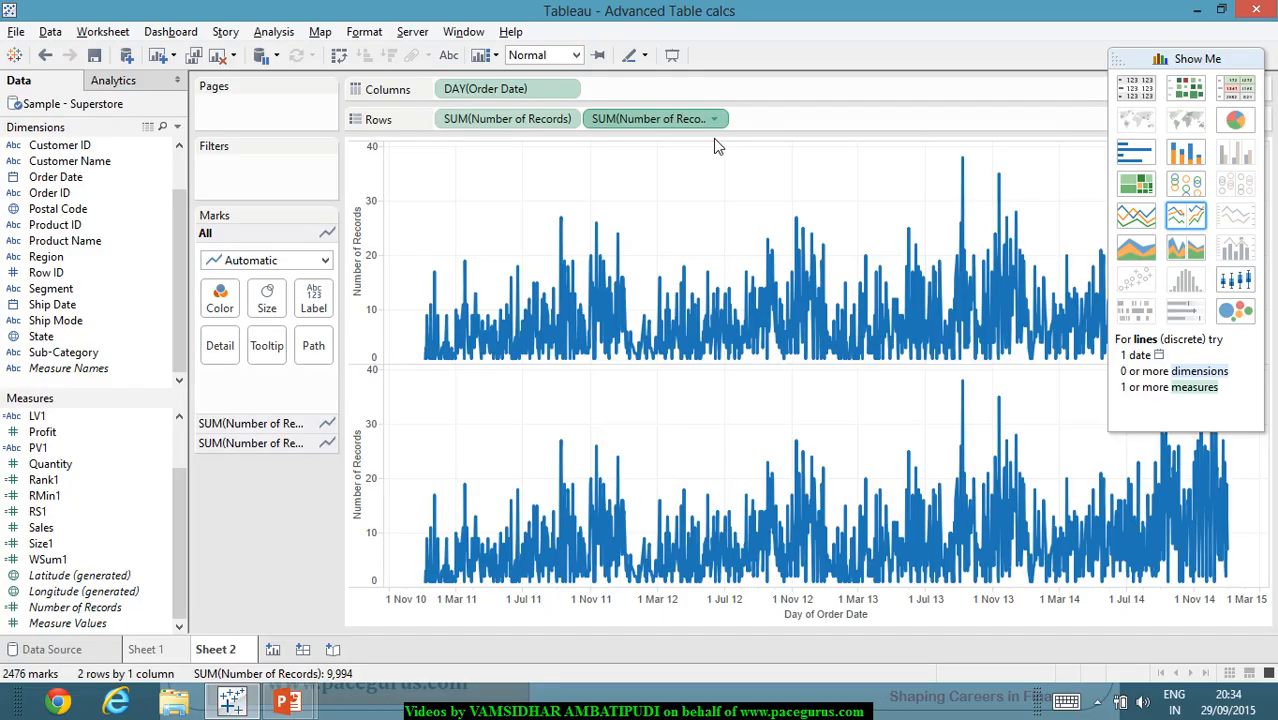
Apply the Moving Average quick table calculation to the second Number of Records field on the rows.
left_click(716, 120)
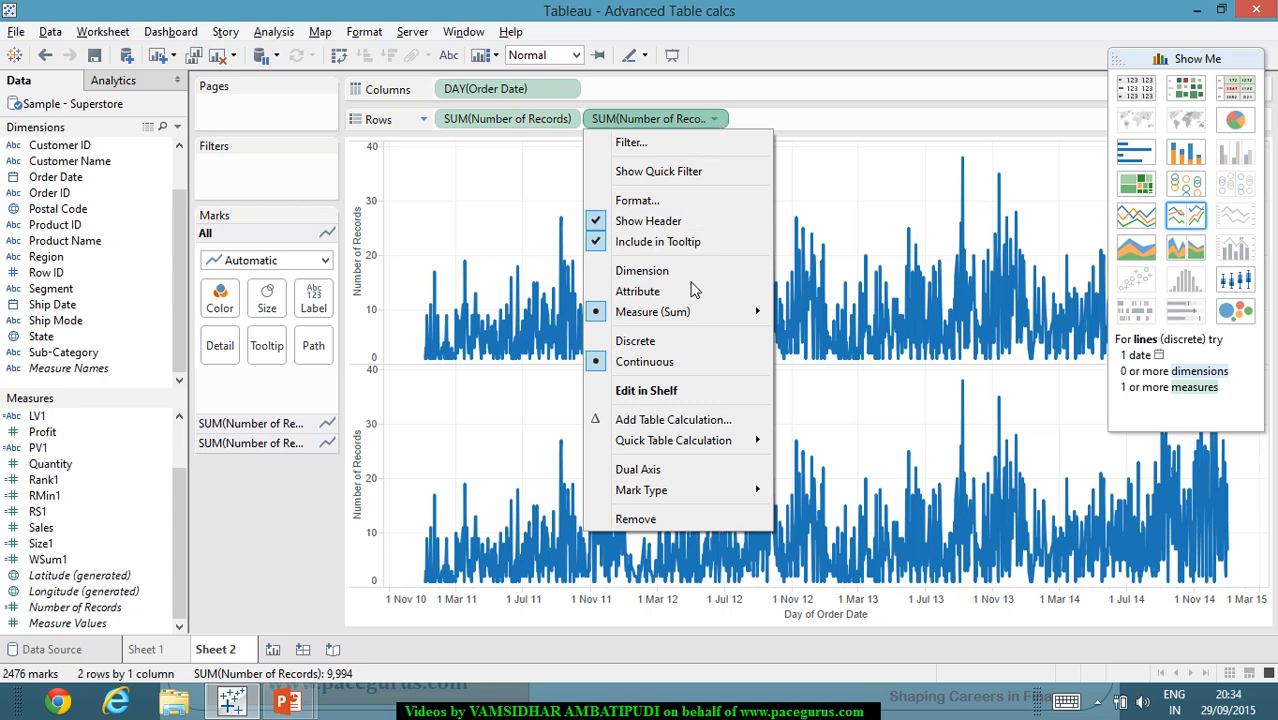
mouse_move(729, 448)
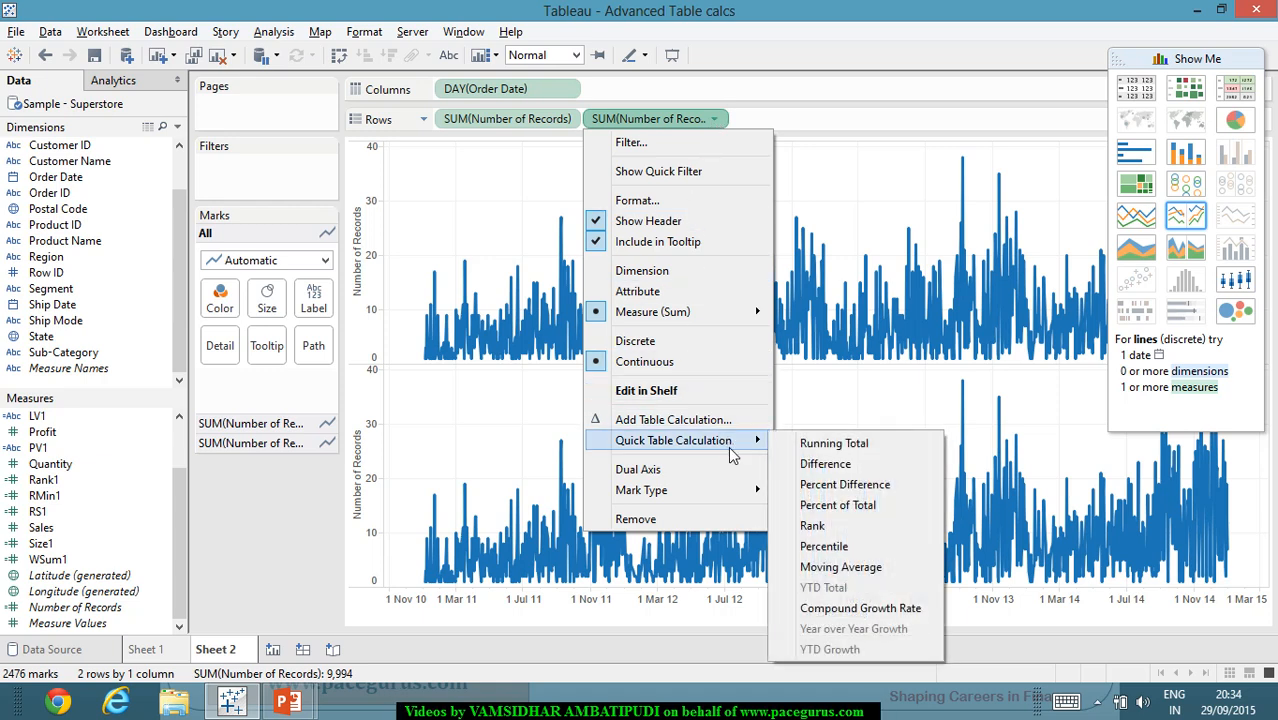
left_click(874, 568)
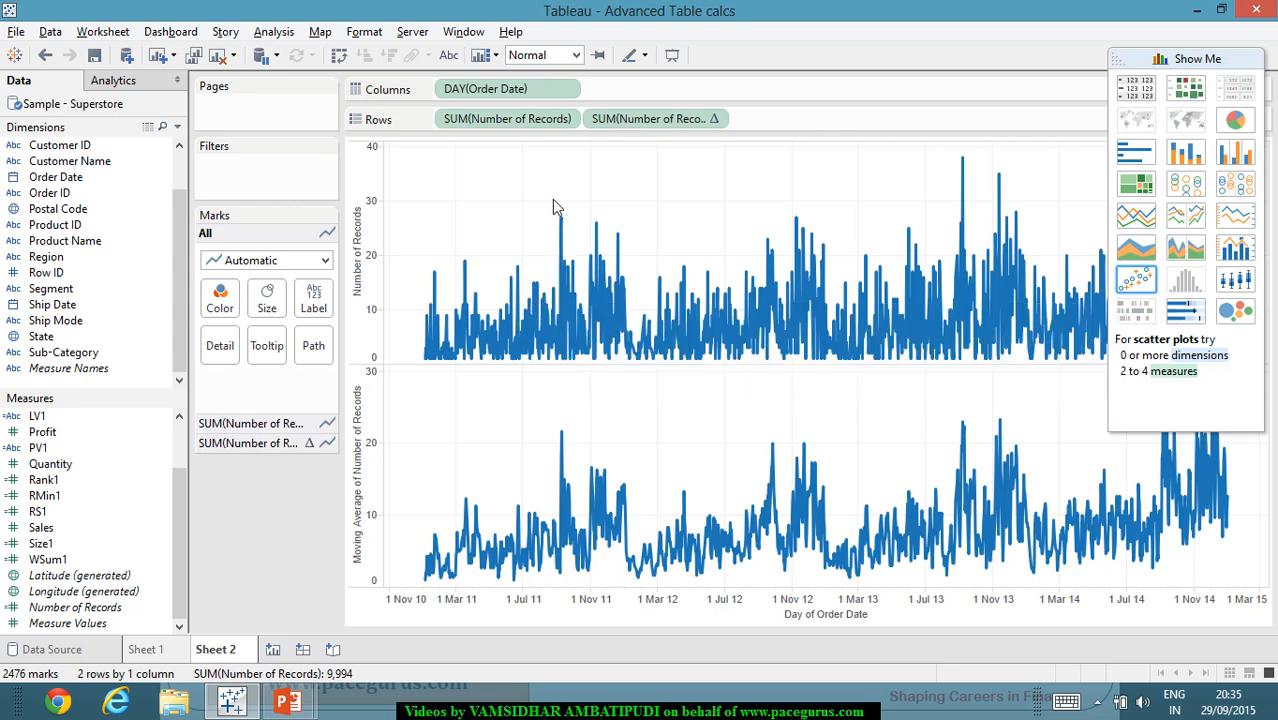
Edit the moving average table calculation of the second Number of Records field to use 7 previous values.
left_click(713, 122)
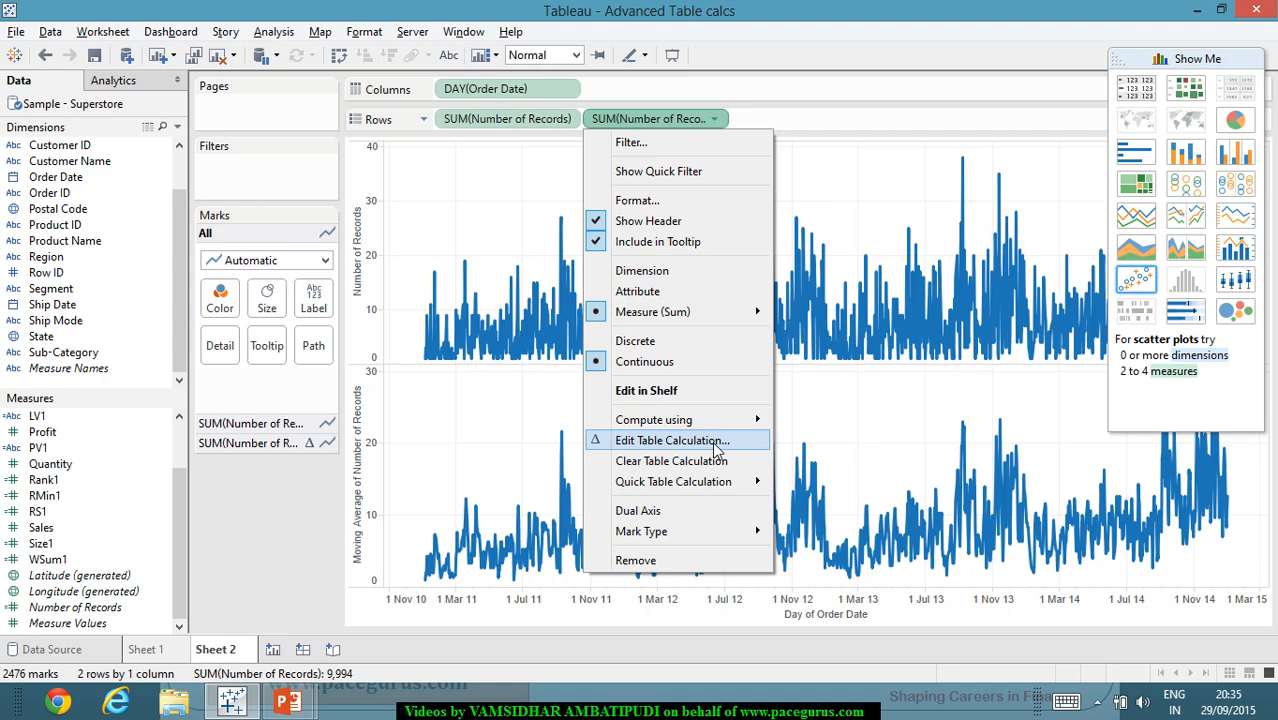
left_click(716, 447)
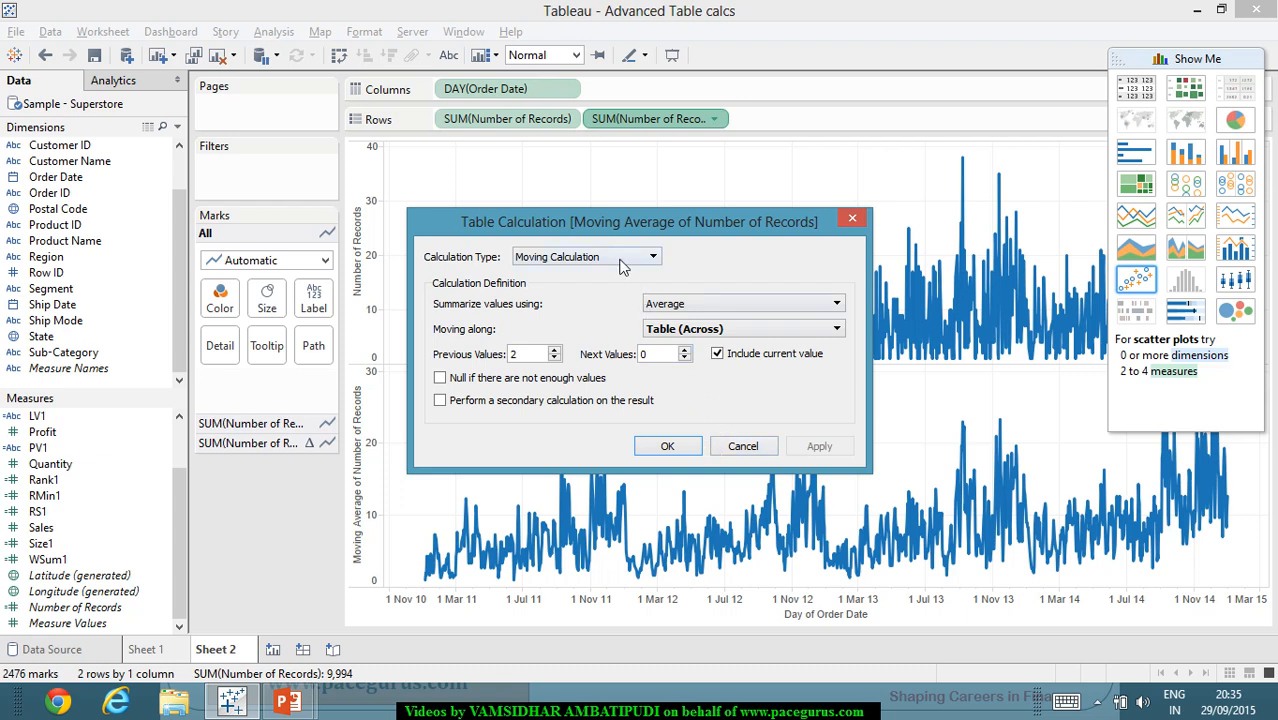
double_click(514, 358)
type("10")
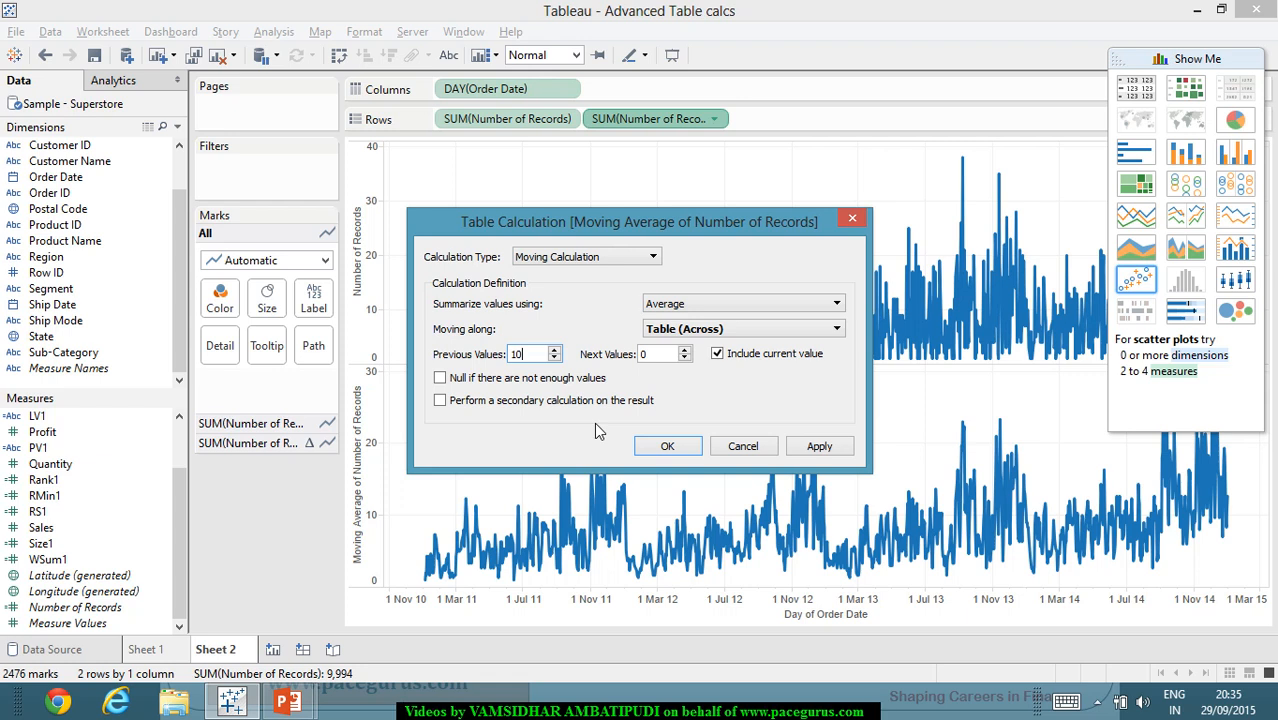
key("BackSpace")
key("BackSpace")
type("7")
left_click(810, 447)
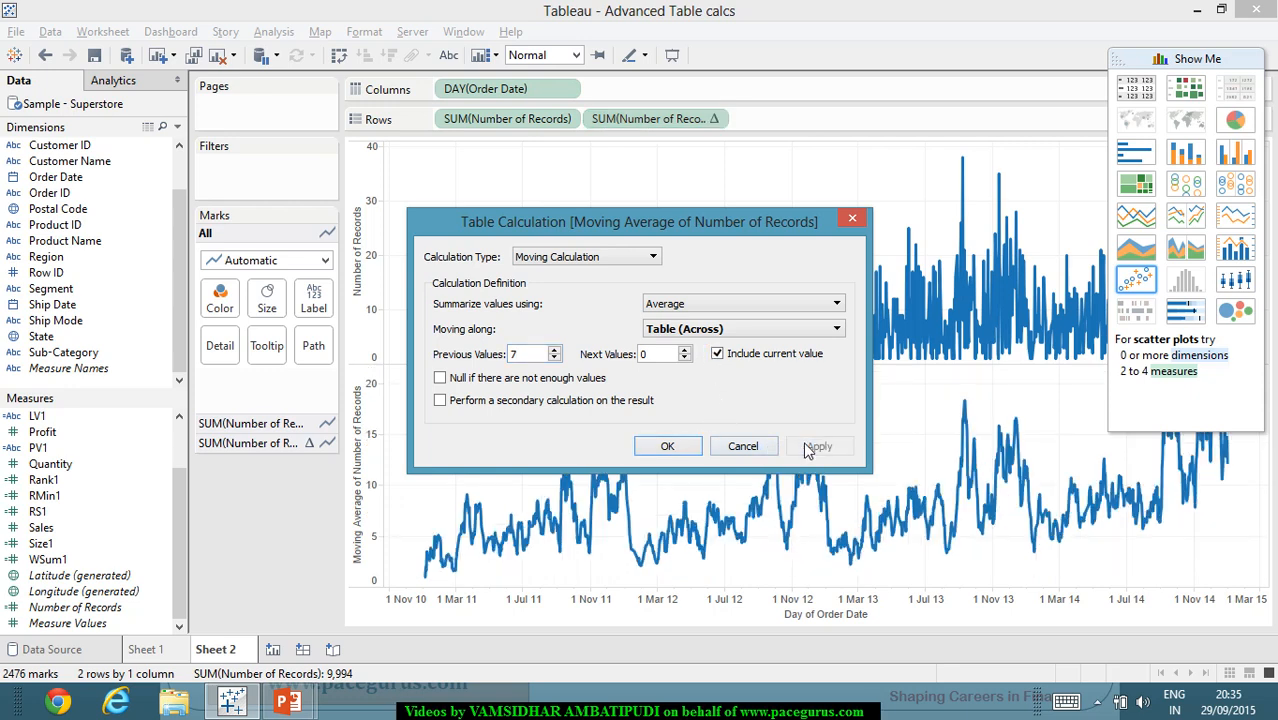
left_click(667, 449)
mouse_move(565, 553)
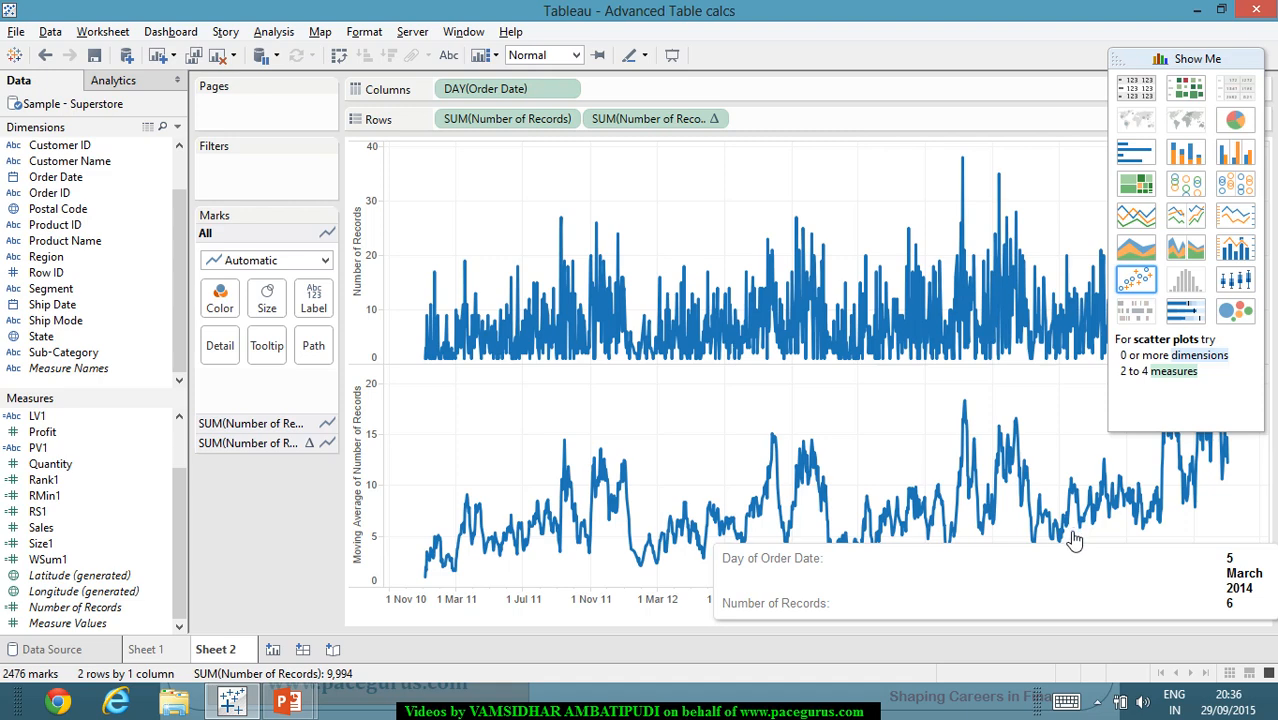
Duplicate Sheet 1 to get a second copy of the table calculations worksheet.
left_click(148, 651)
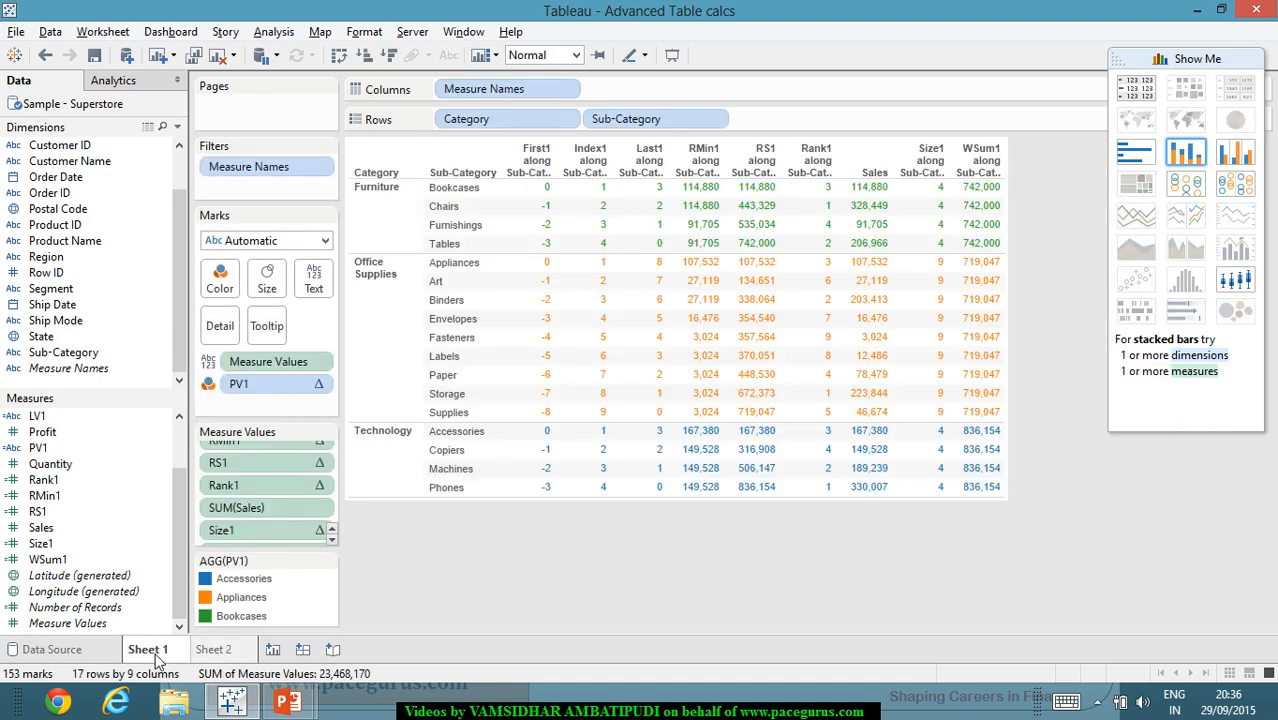
right_click(148, 655)
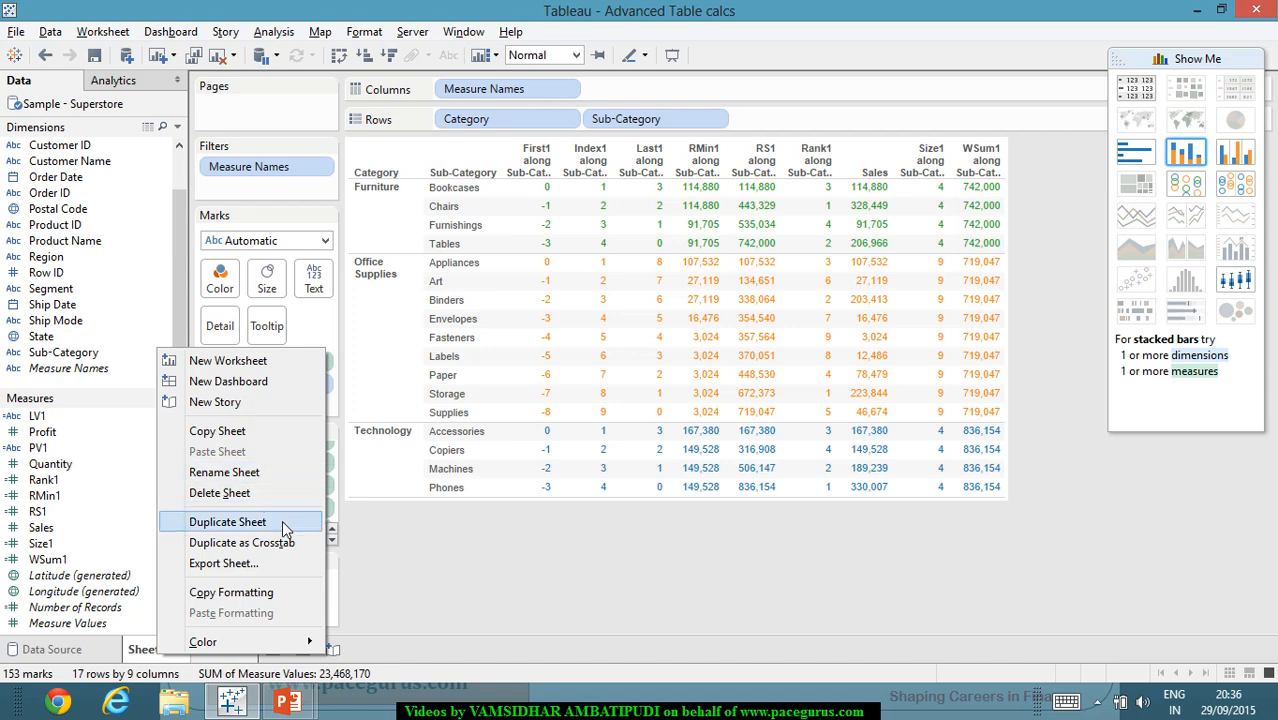
left_click(282, 520)
right_click(226, 650)
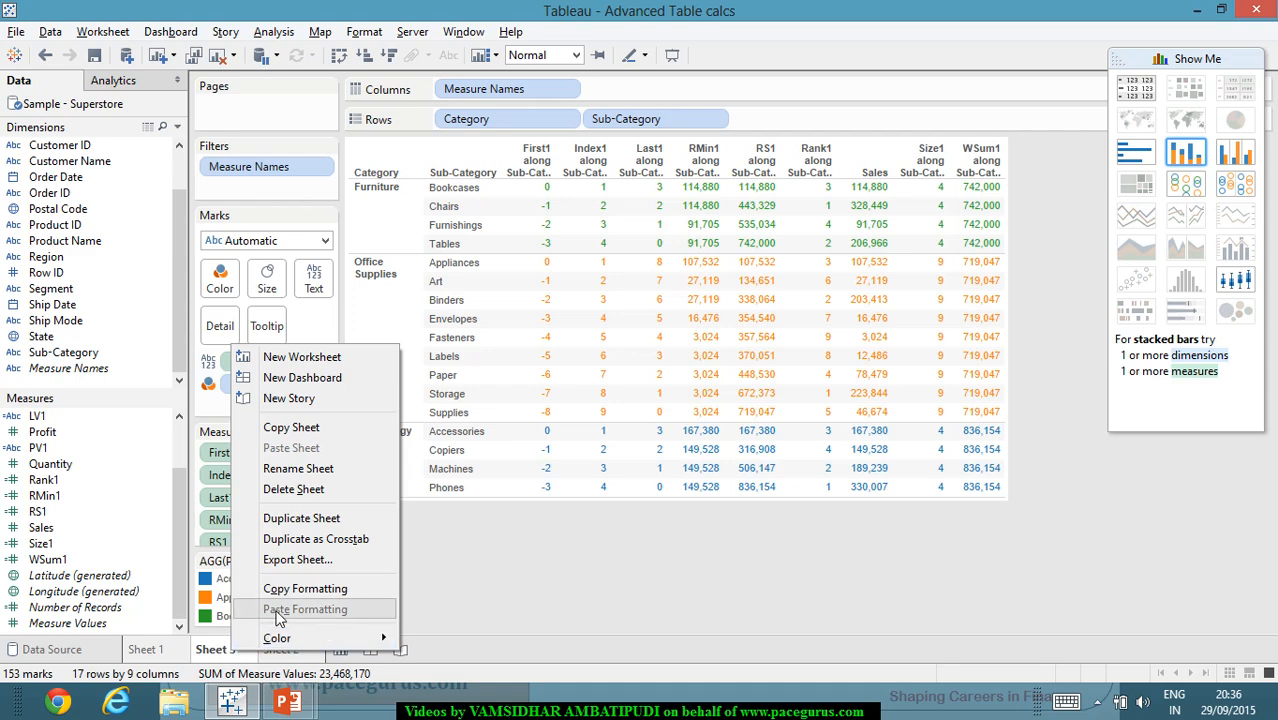
left_click(671, 614)
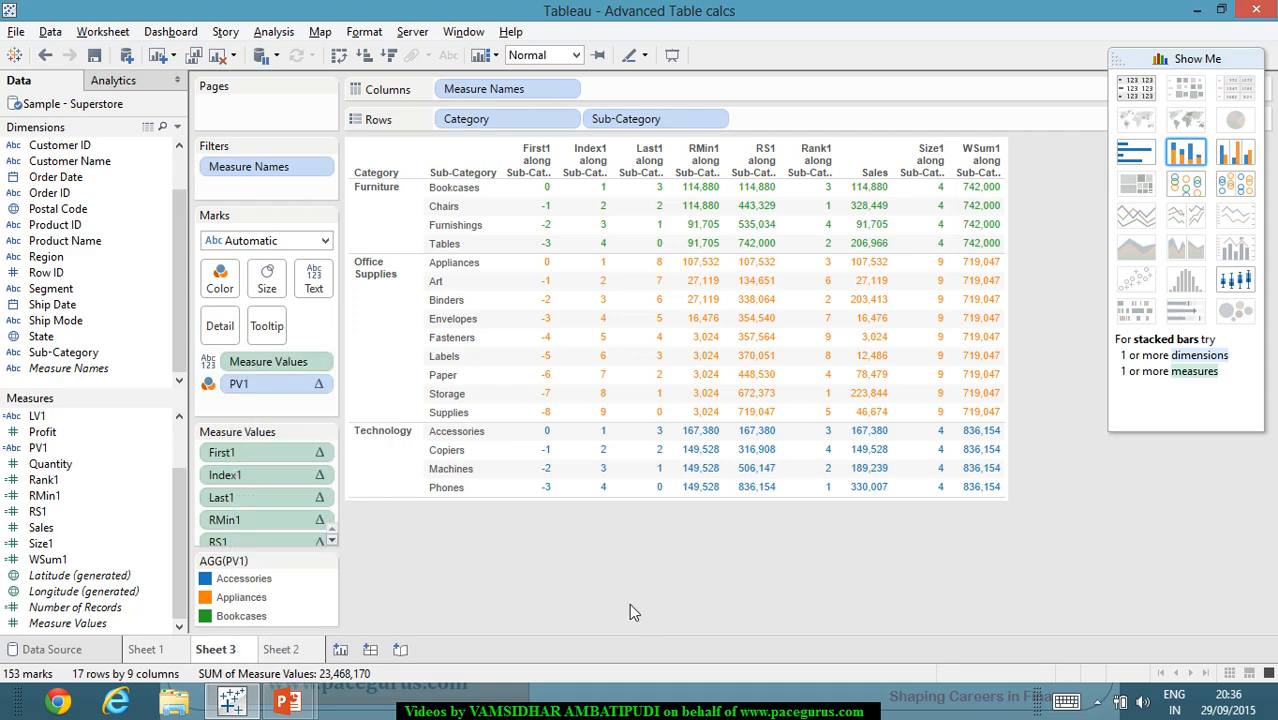
Rename Sheet 1 as Table Functions.
left_click(164, 657)
right_click(164, 657)
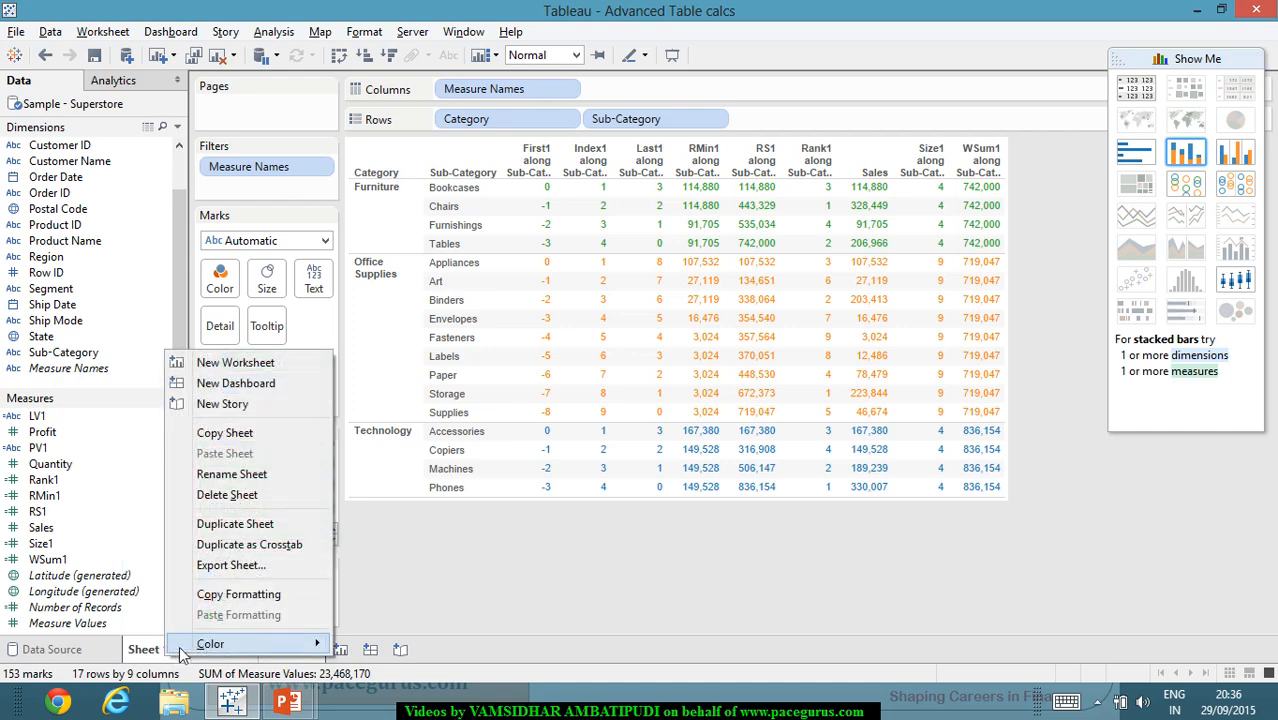
left_click(286, 472)
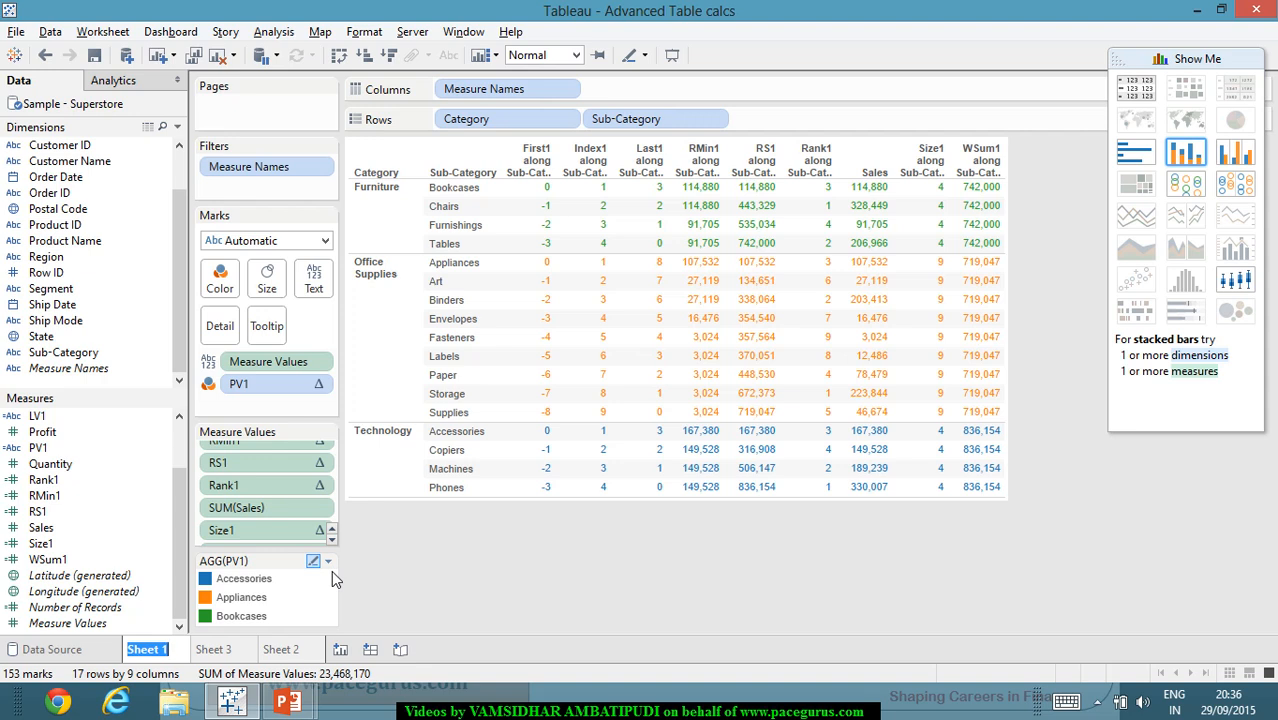
type("Table Functions")
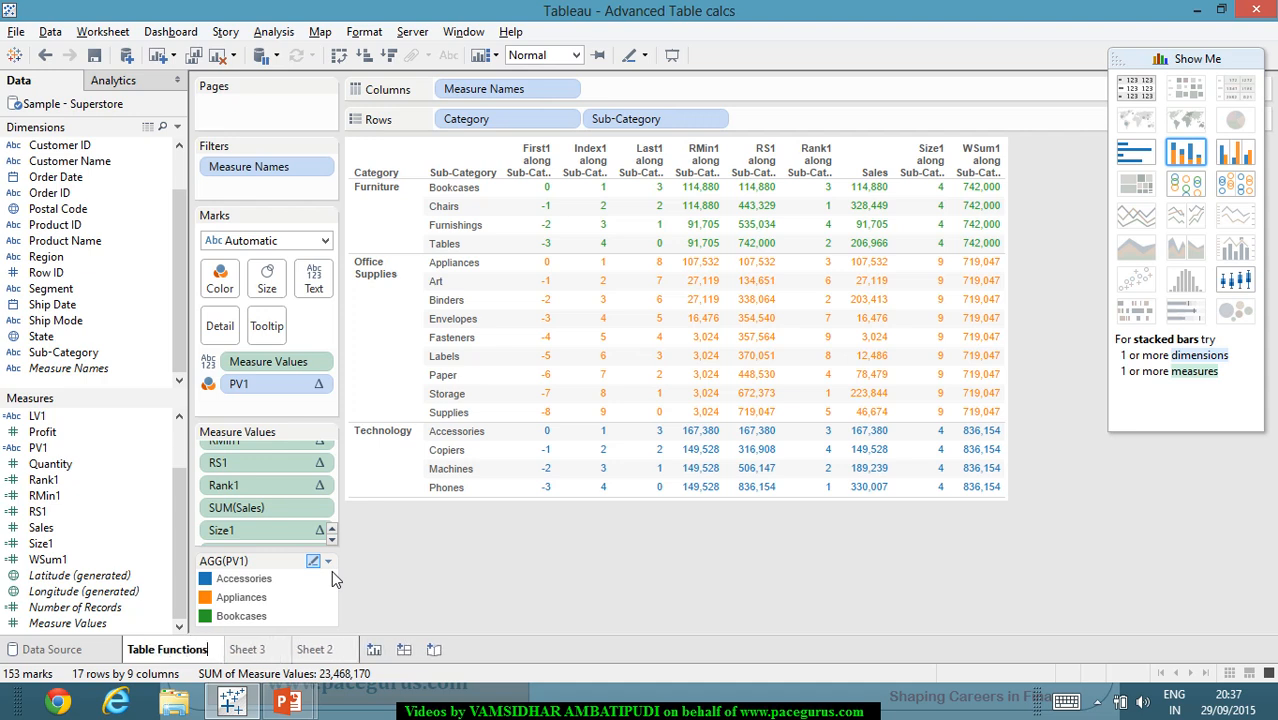
key("Return")
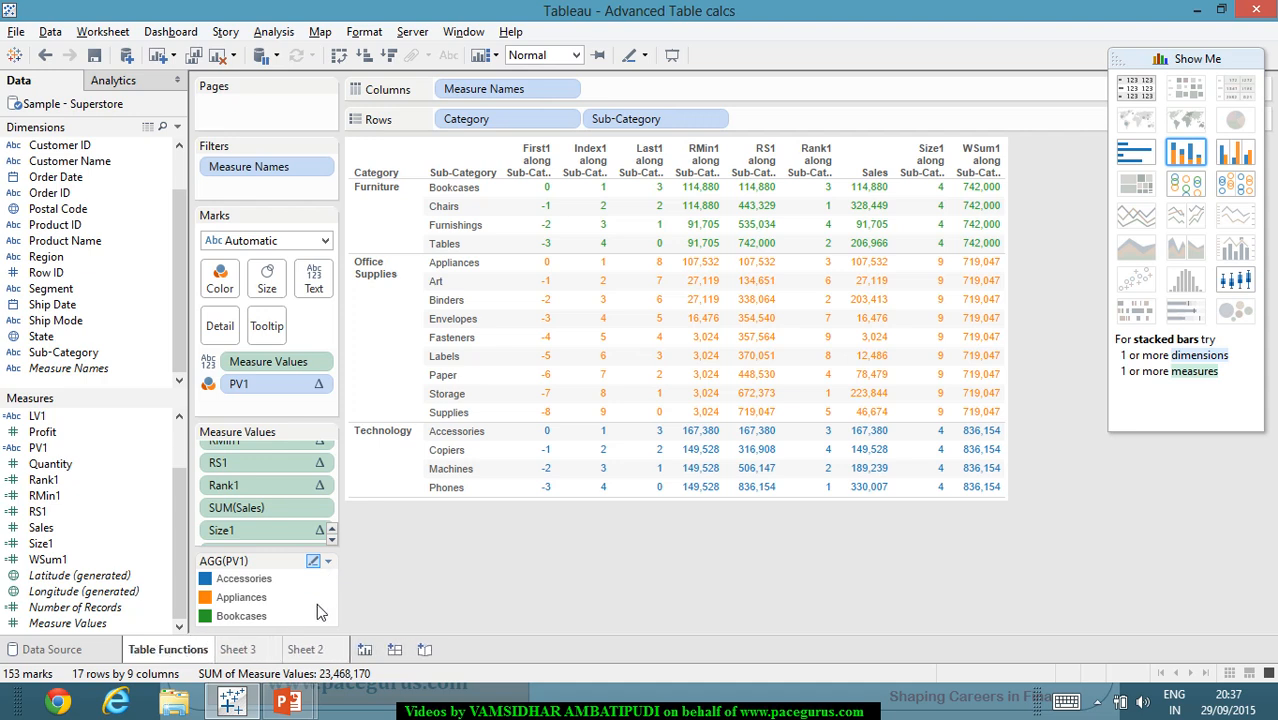
Rename Sheet 2, which holds the daily line charts, as Moving Average.
left_click(308, 650)
right_click(316, 651)
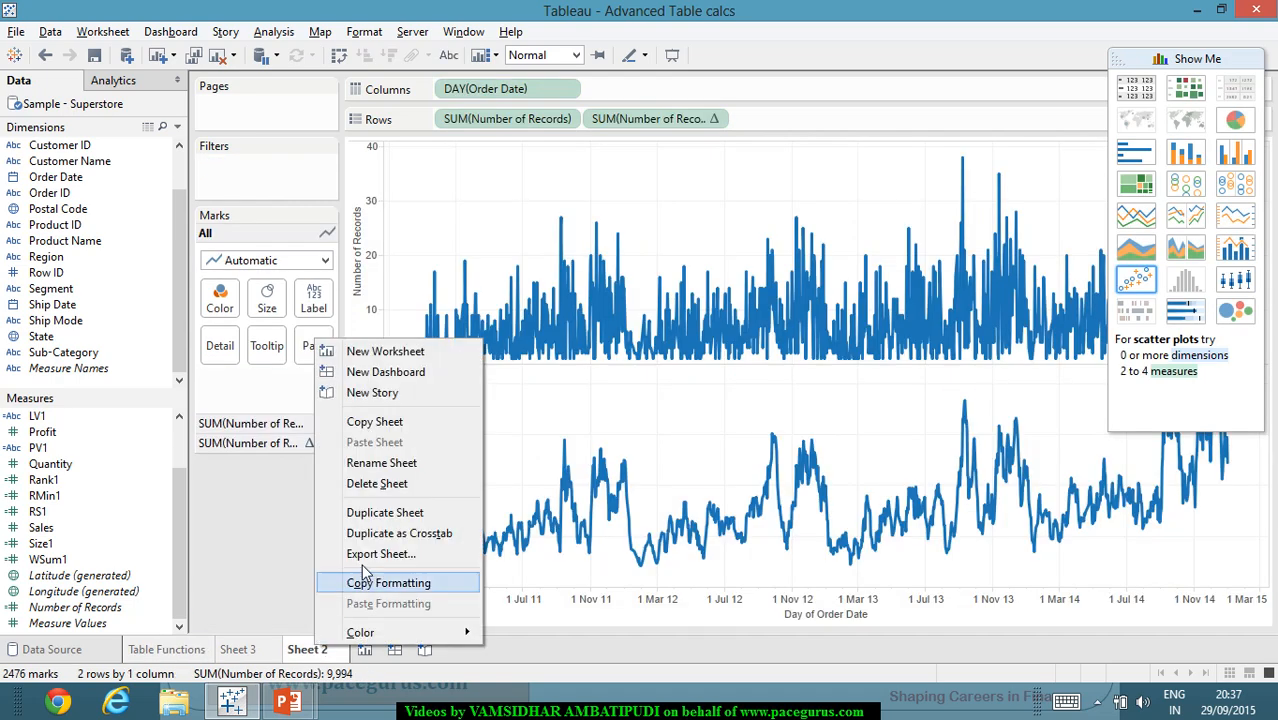
left_click(385, 463)
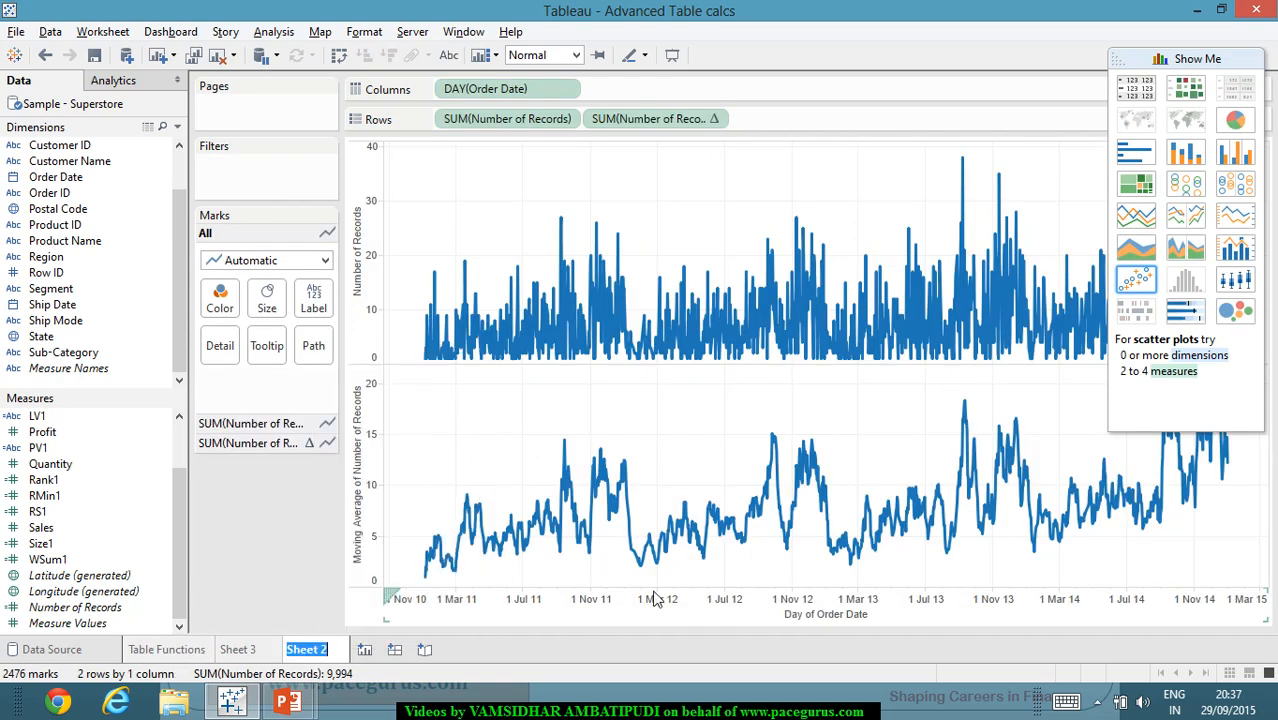
type("Moving Average")
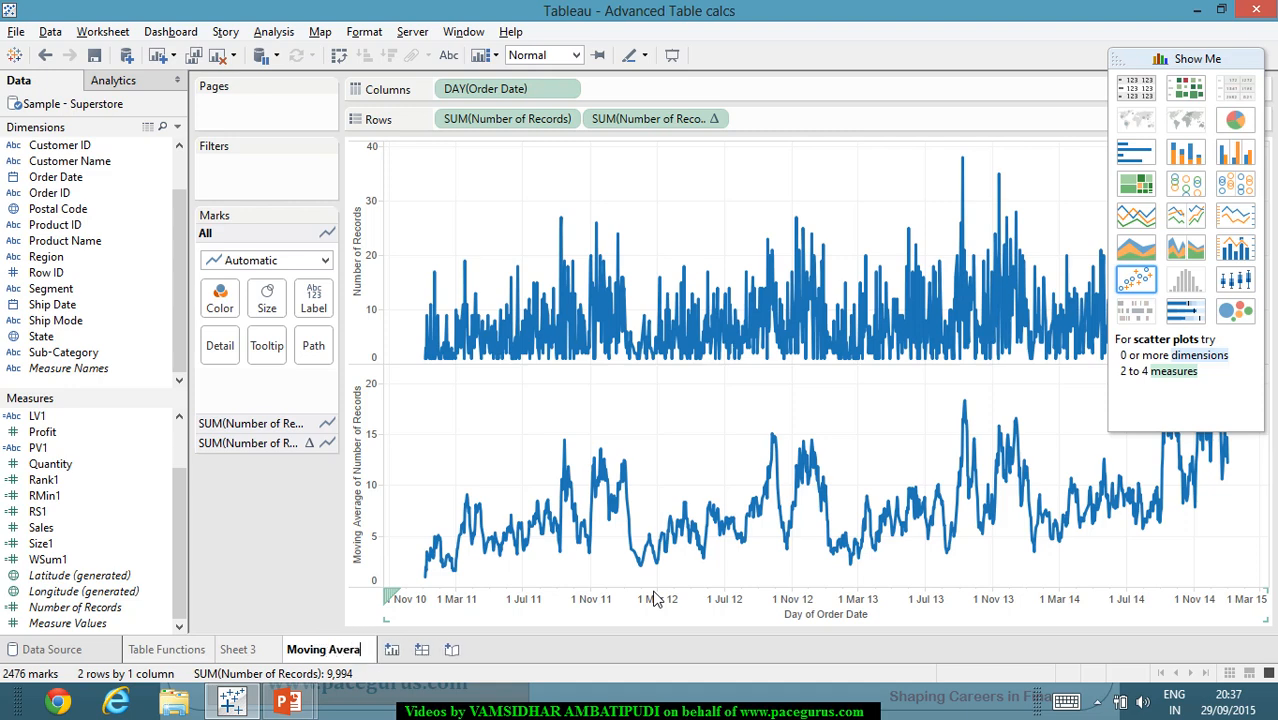
On Sheet 3, remove Measure Values and PV1 from the marks and replace Sub-Category with Region on the rows.
left_click(250, 652)
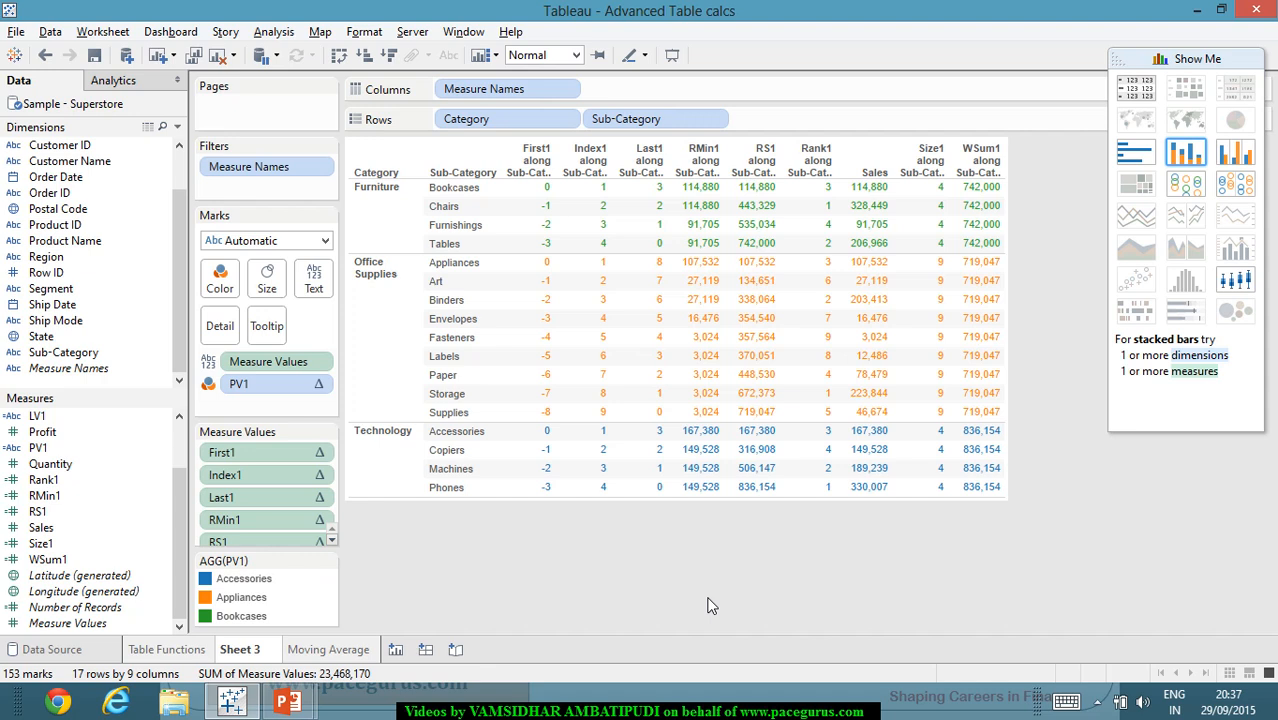
mouse_move(589, 497)
left_click_drag(255, 363, 200, 386)
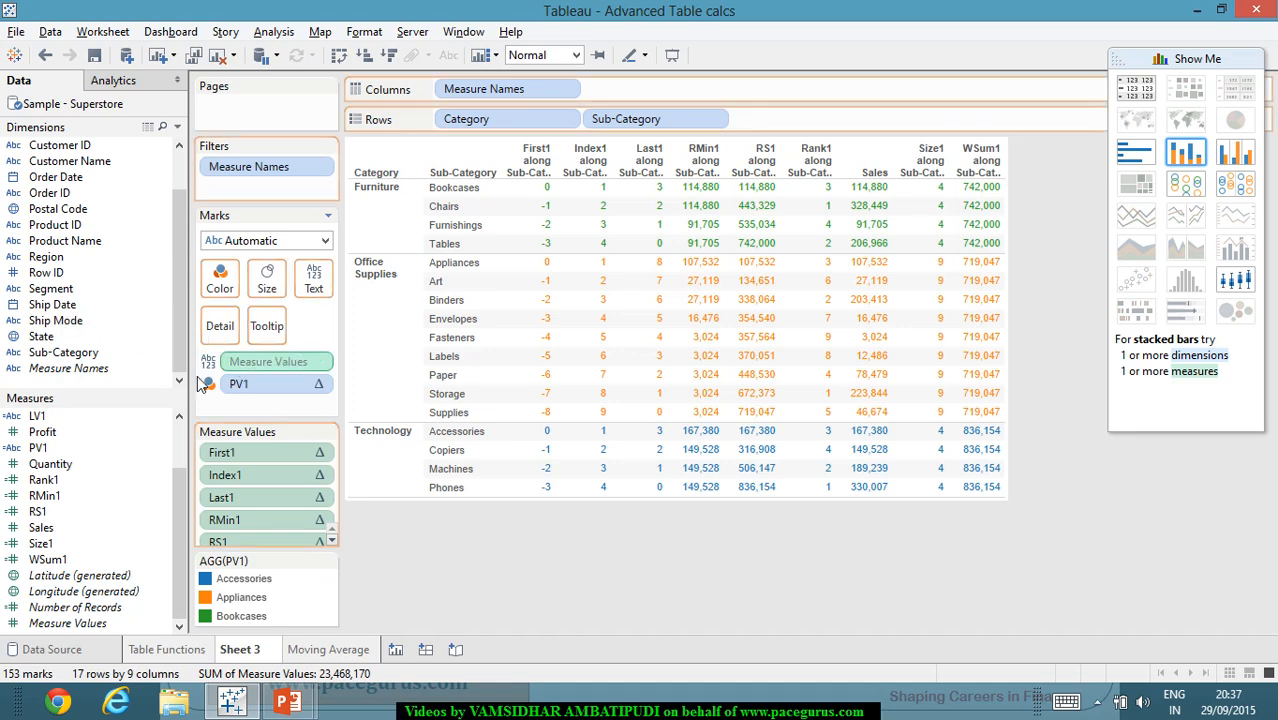
left_click_drag(276, 369, 146, 358)
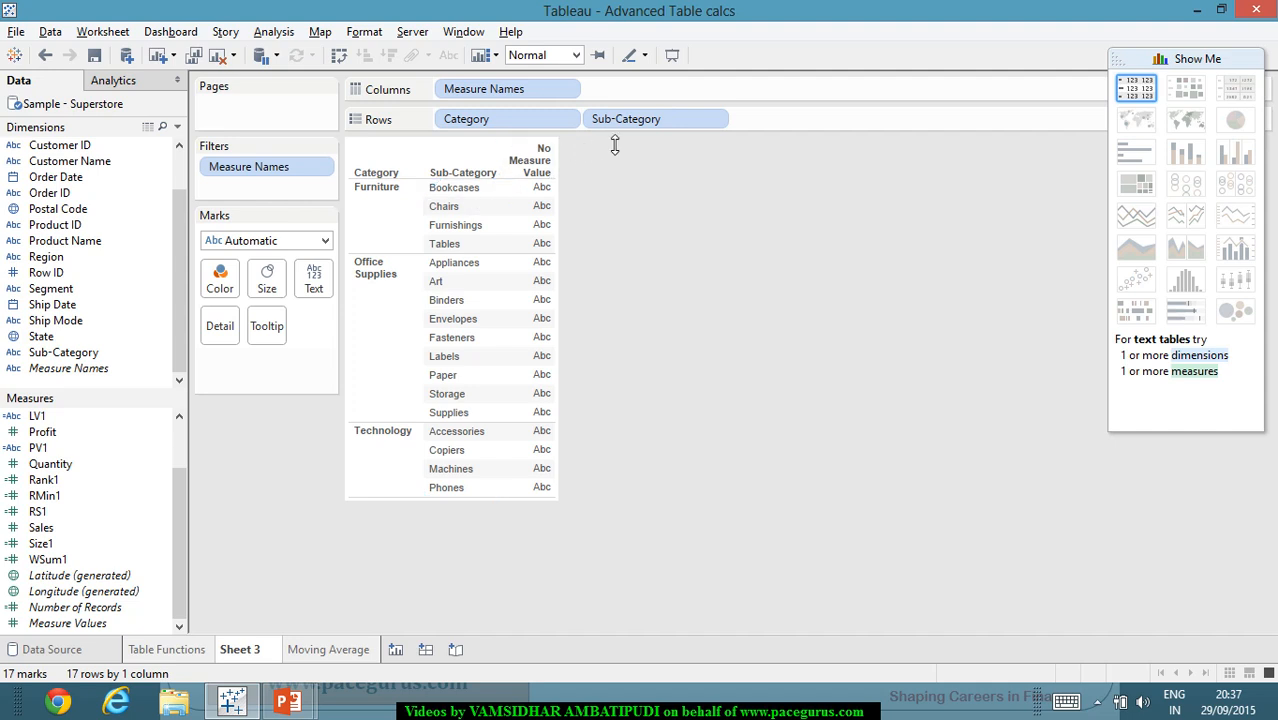
left_click_drag(659, 122, 117, 307)
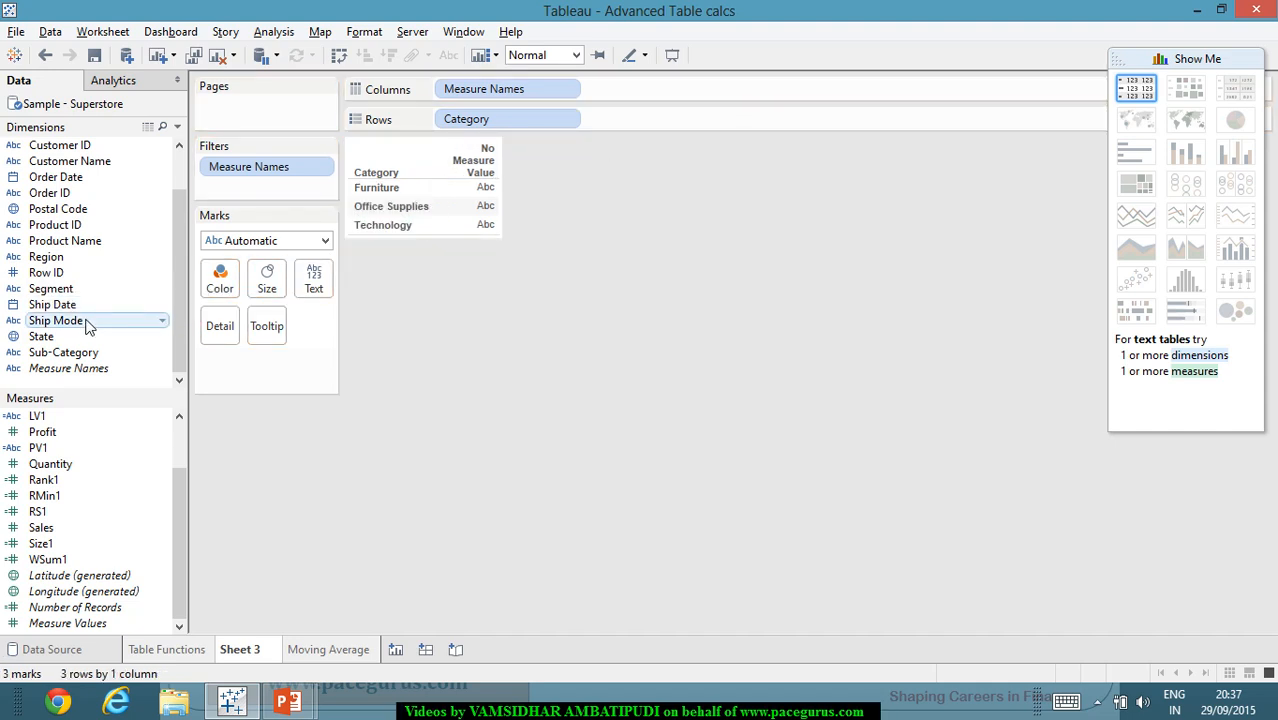
left_click_drag(106, 258, 705, 124)
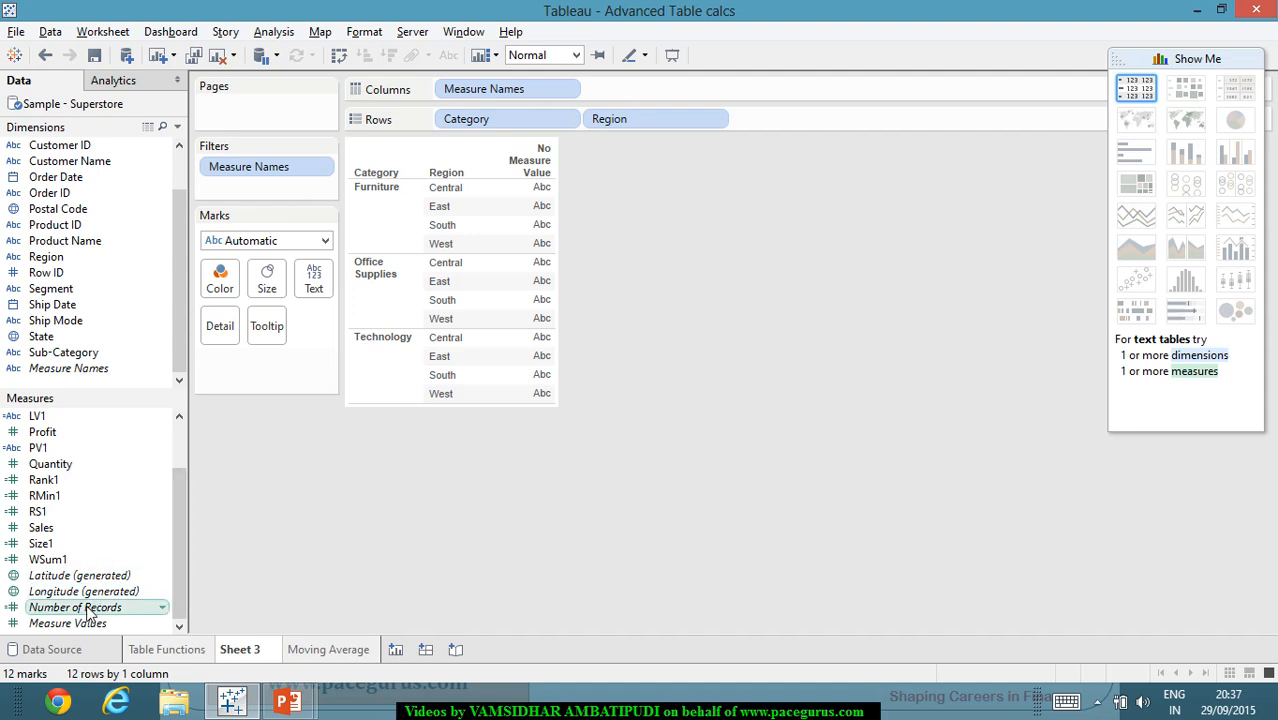
Add Sales to the columns and take Measure Names off them to build a horizontal bar chart.
left_click(107, 528)
left_click_drag(104, 524, 650, 90)
left_click_drag(516, 86, 104, 284)
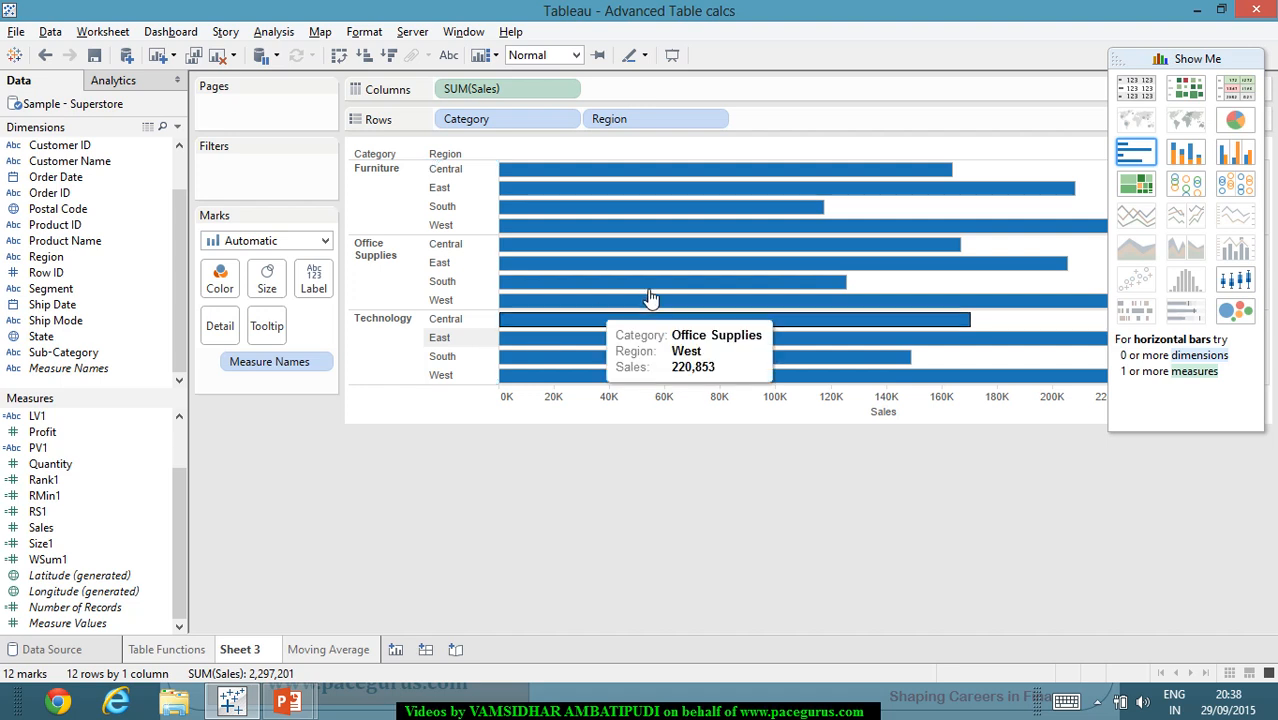
Sort the regions by Sales in descending order and move the Show Me palette clear of the bars.
mouse_move(663, 326)
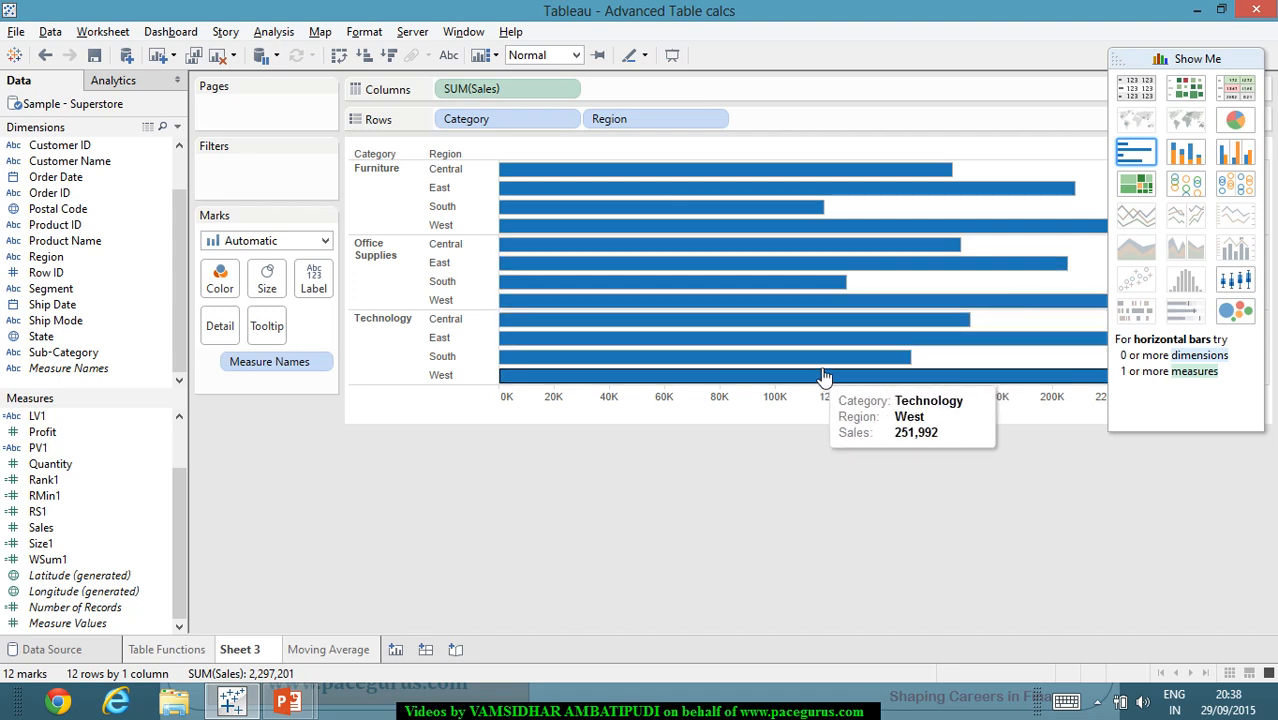
left_click(389, 57)
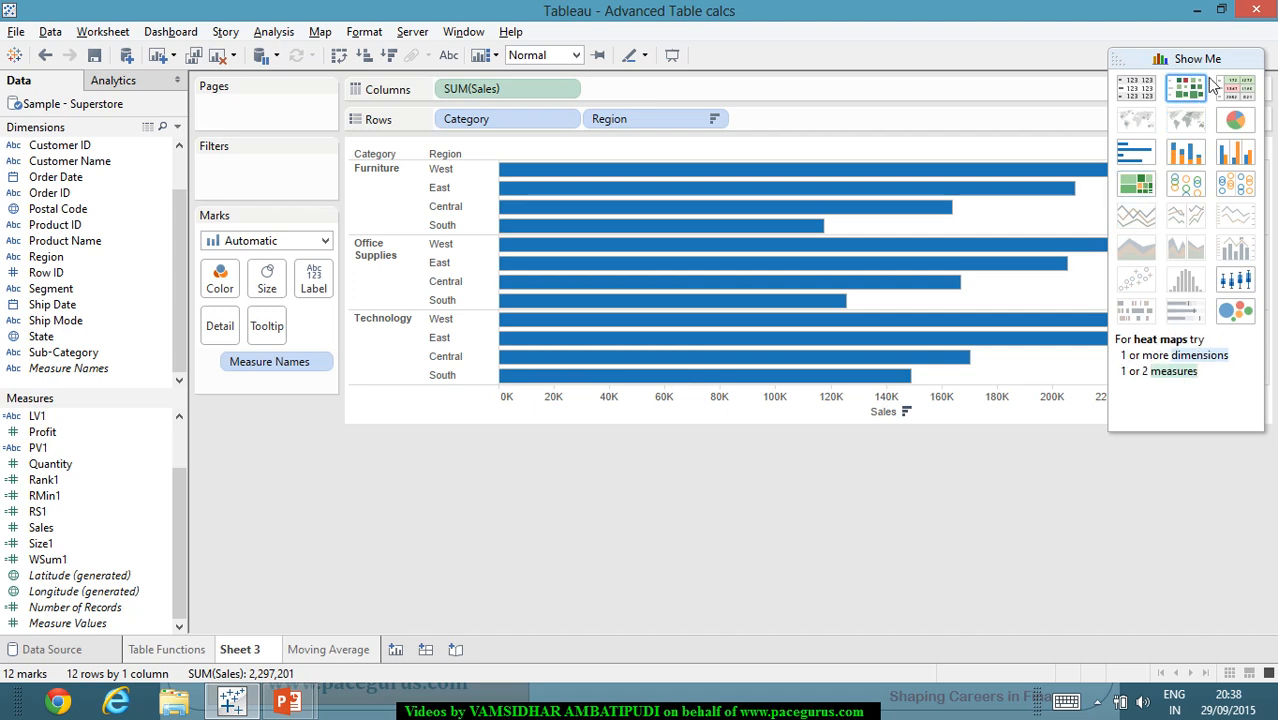
left_click_drag(1198, 58, 1232, 432)
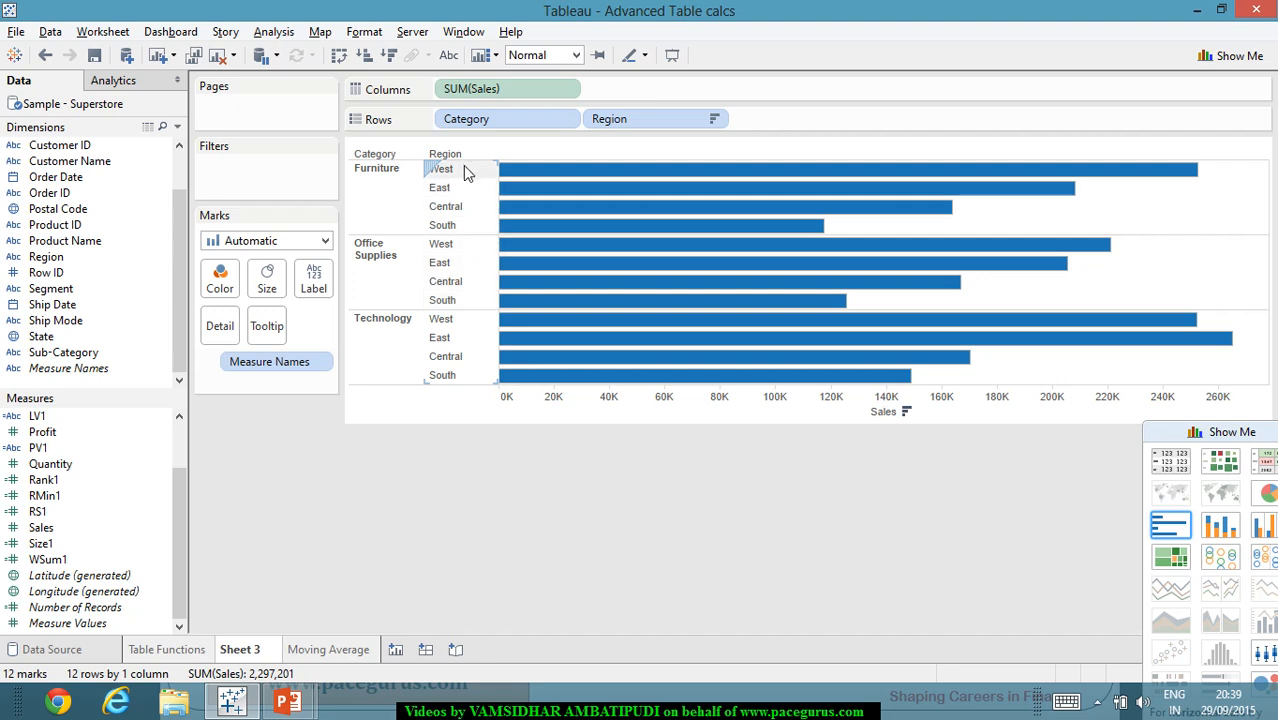
Switch to the PowerPoint slide, handwrite "Overall ordering" below the Moving Average note, and return to Tableau.
key("alt+Tab")
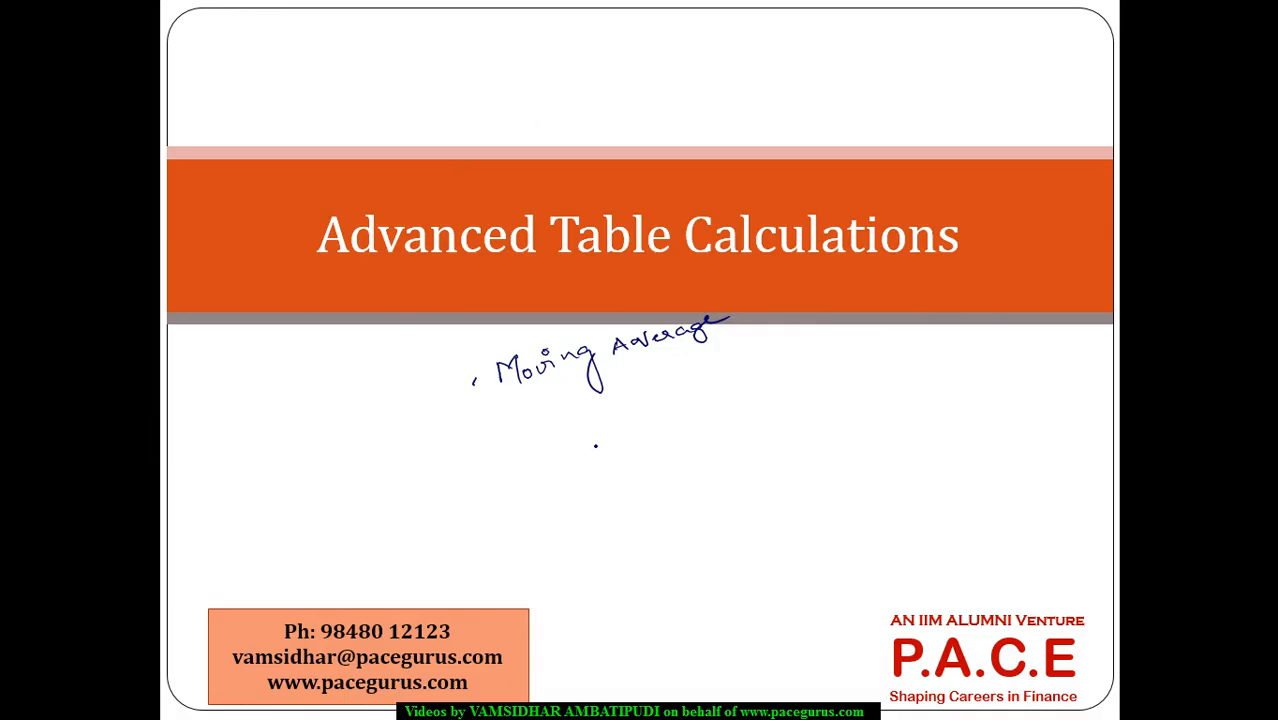
mouse_move(595, 446)
left_mouse_down()
mouse_move(812, 360)
mouse_move(826, 398)
left_mouse_up()
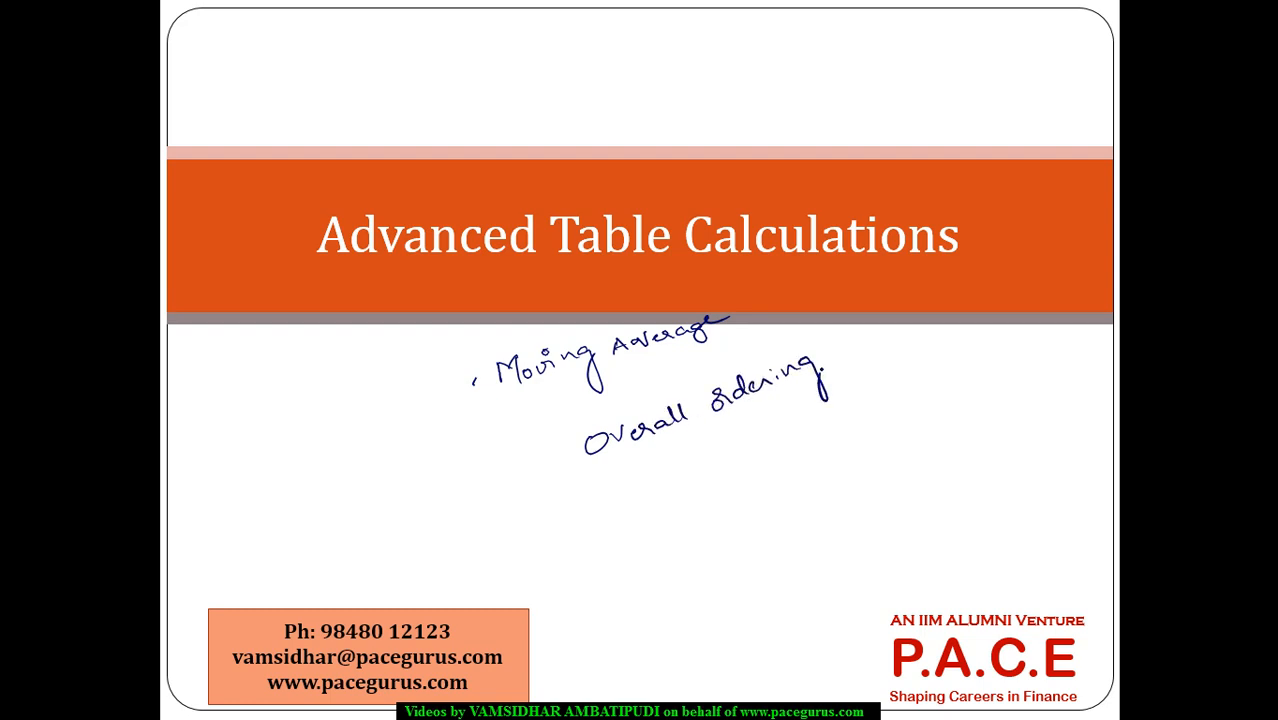
key("alt+Tab")
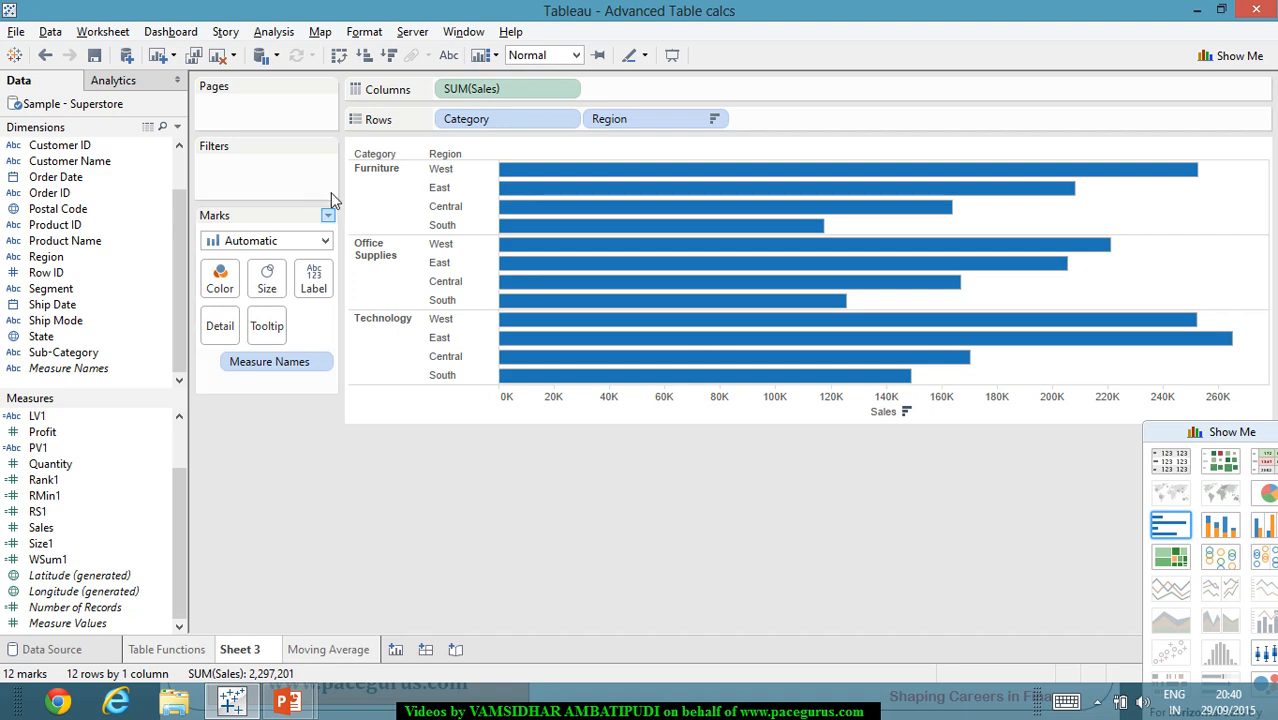
left_click(364, 31)
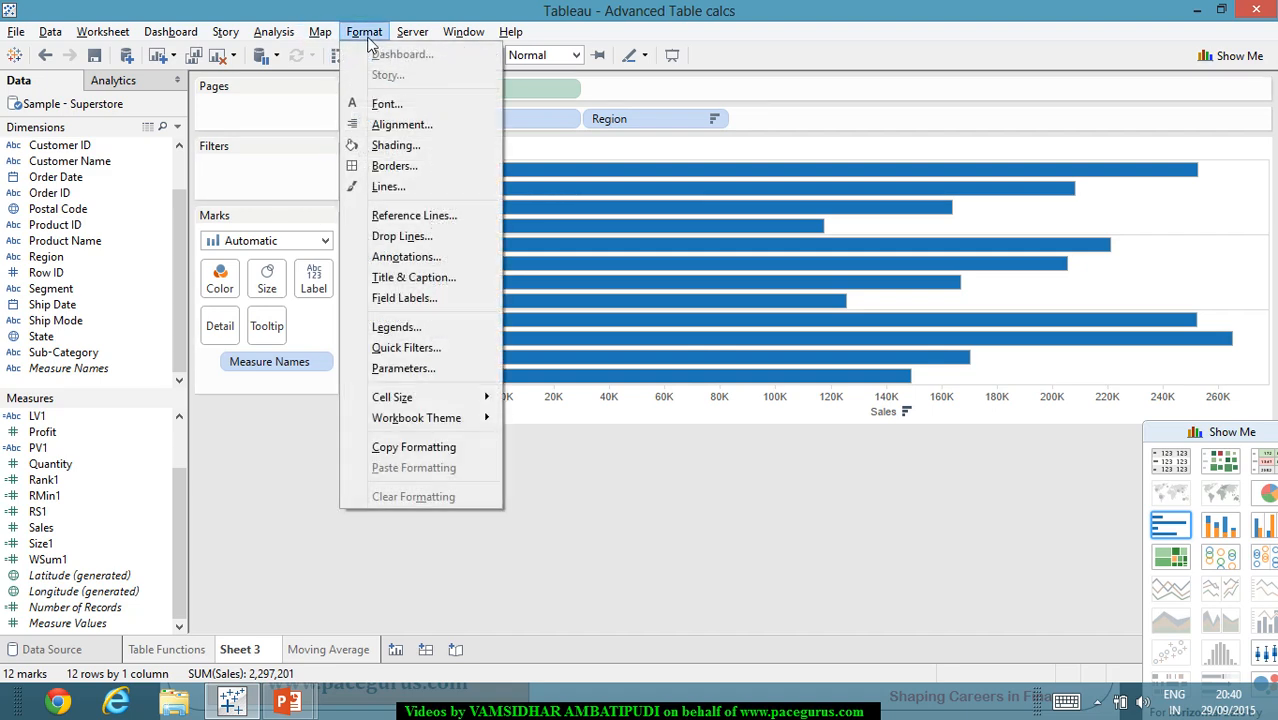
mouse_move(273, 31)
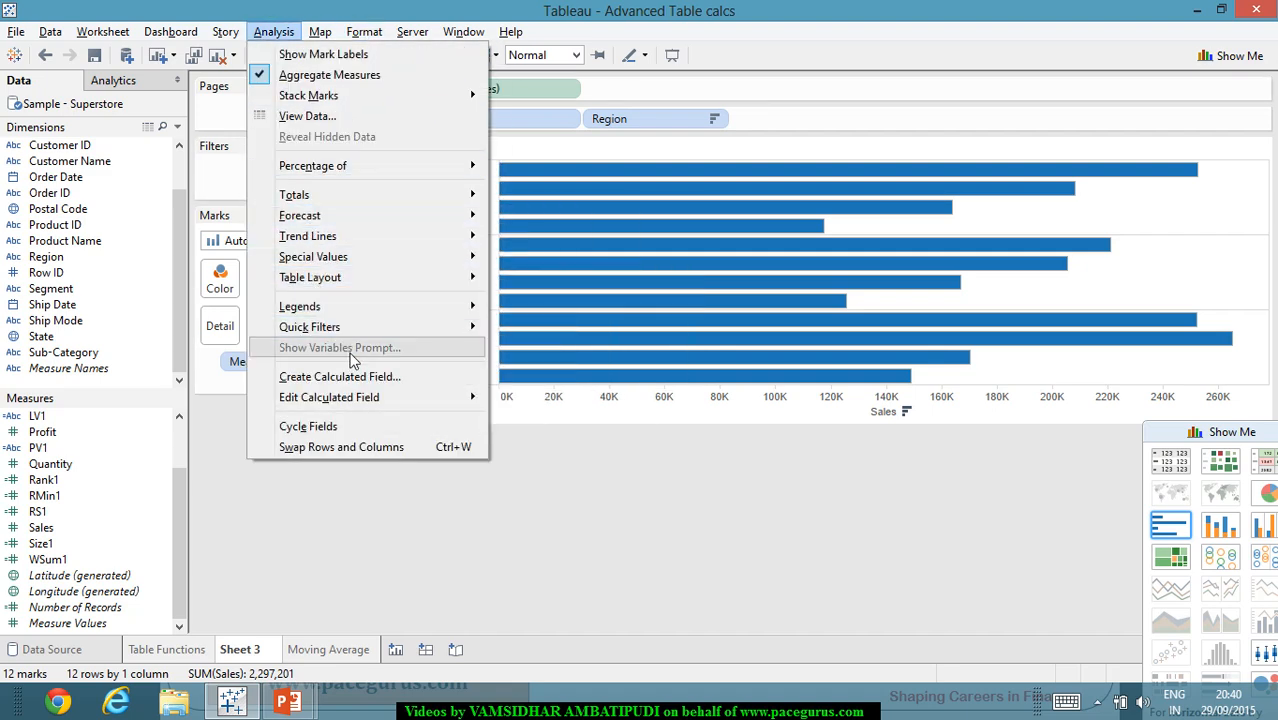
left_click(371, 377)
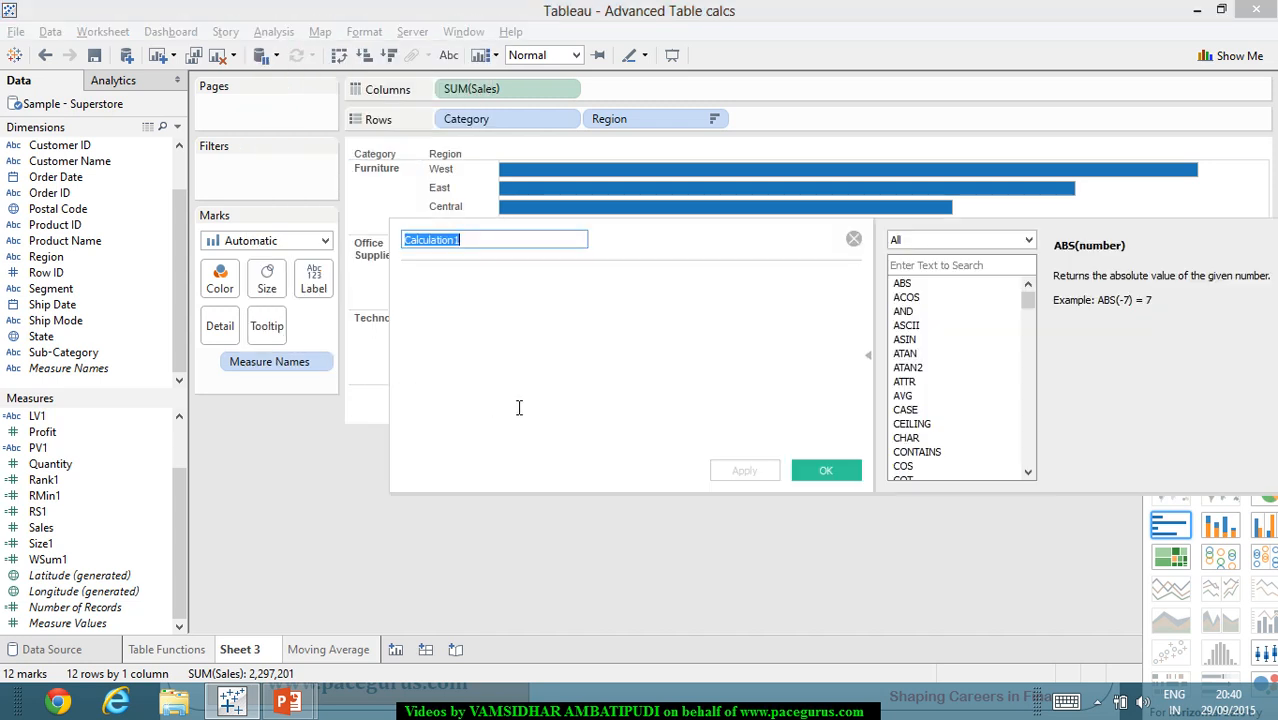
type("ra")
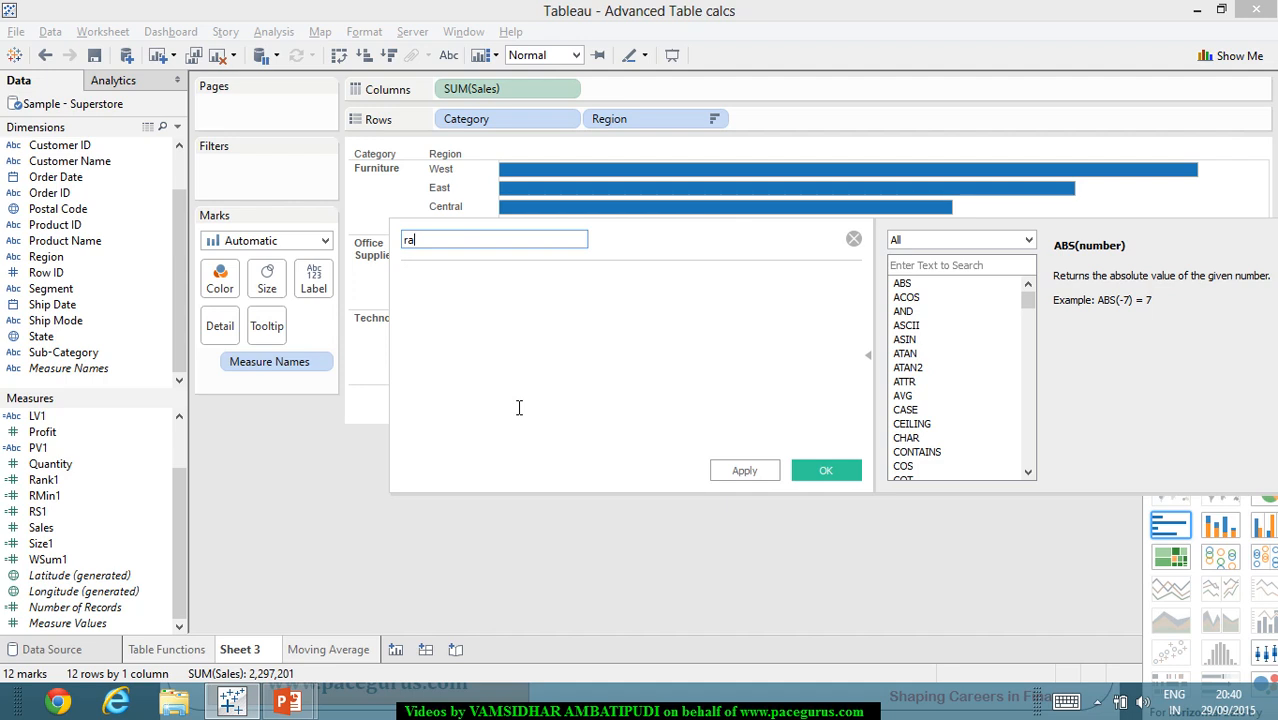
key("BackSpace")
key("BackSpace")
left_click(853, 238)
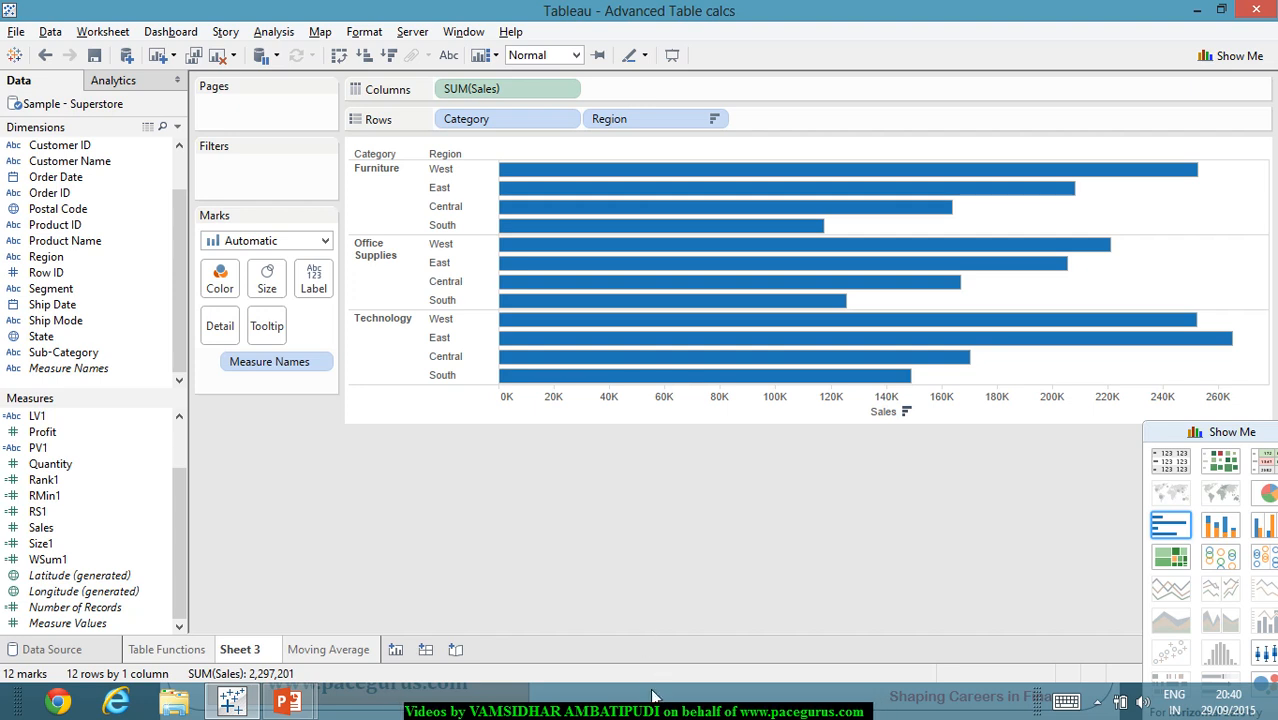
Convert the Rank1 measure to discrete and place it on the rows between Category and Region.
left_click(61, 483)
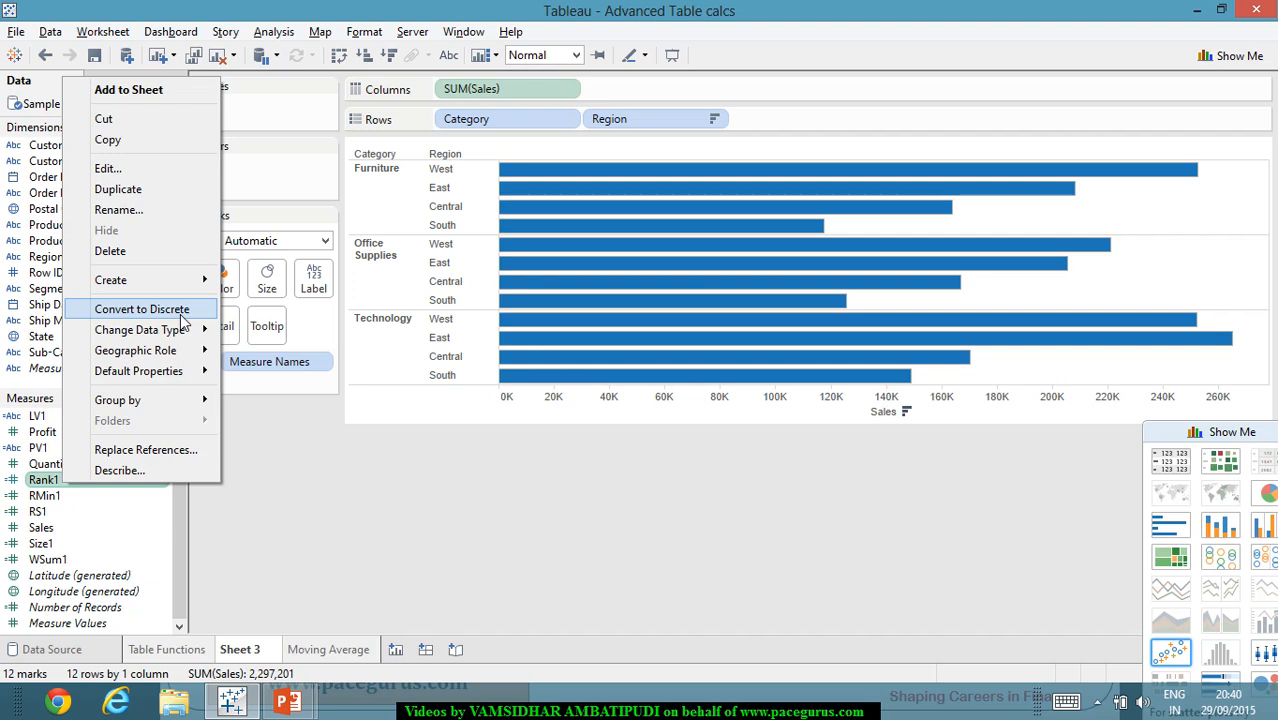
mouse_move(190, 330)
left_click(190, 320)
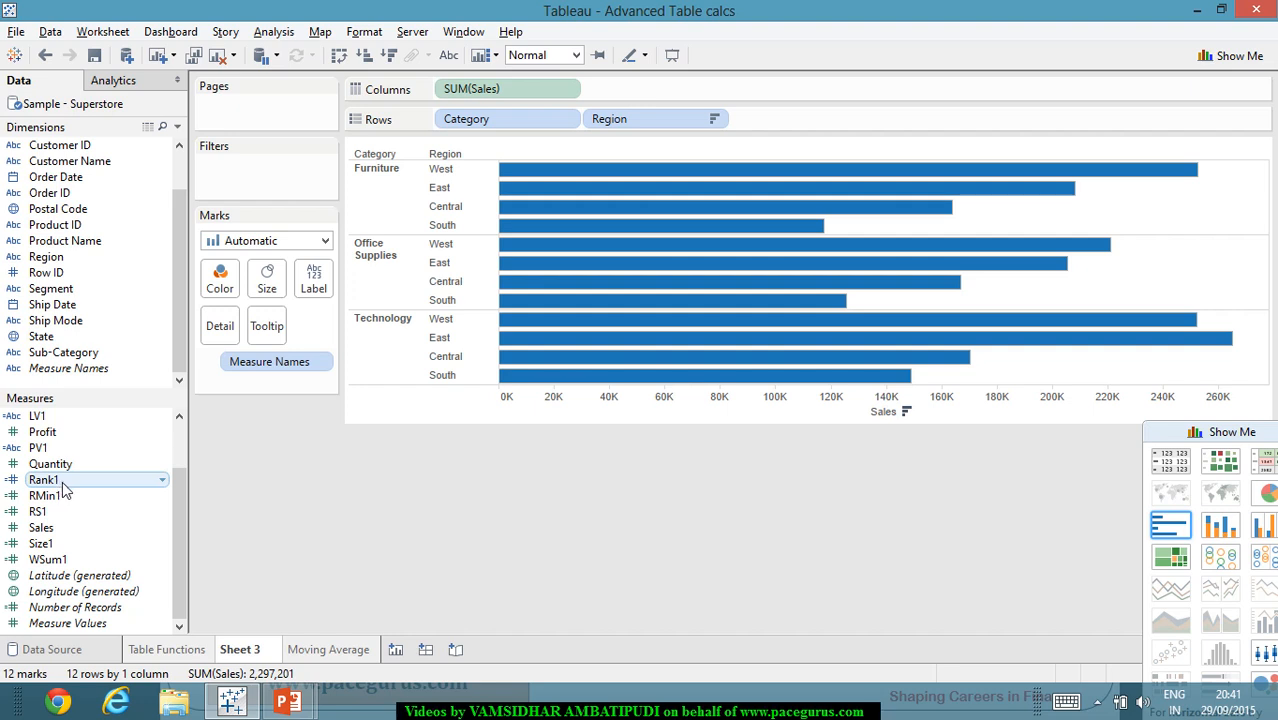
left_click_drag(70, 480, 576, 127)
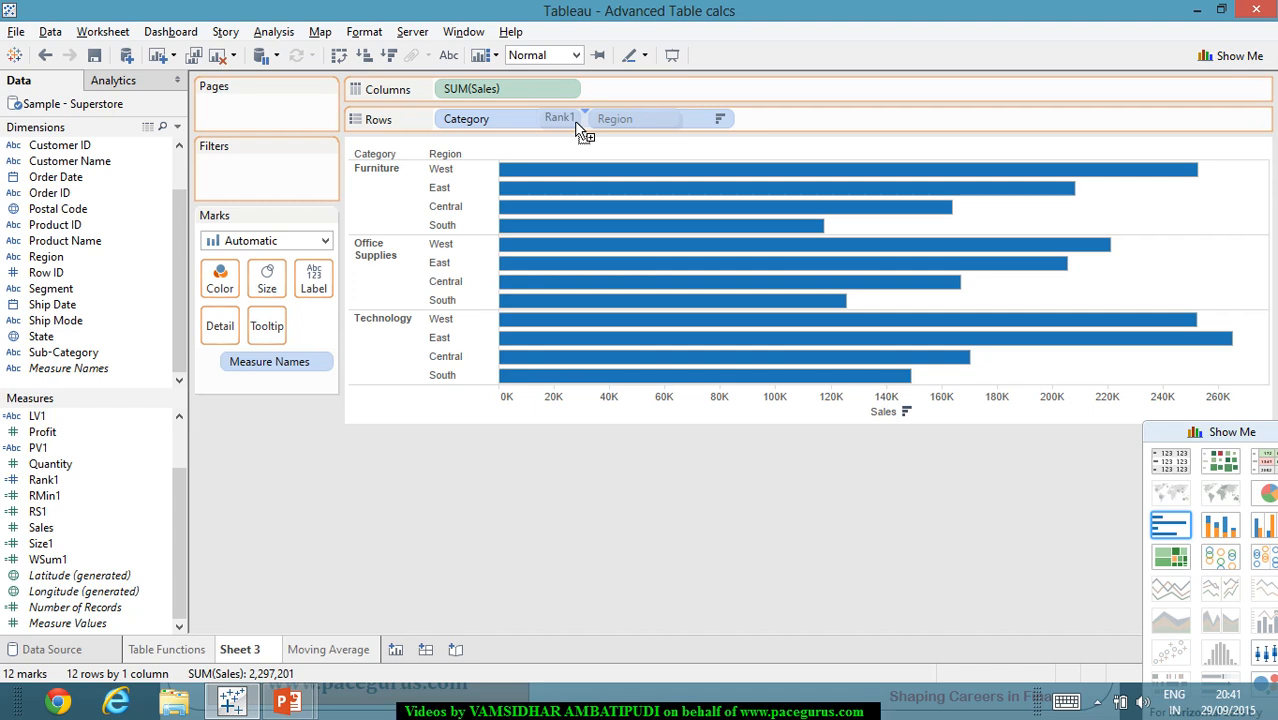
left_click_drag(578, 128, 580, 128)
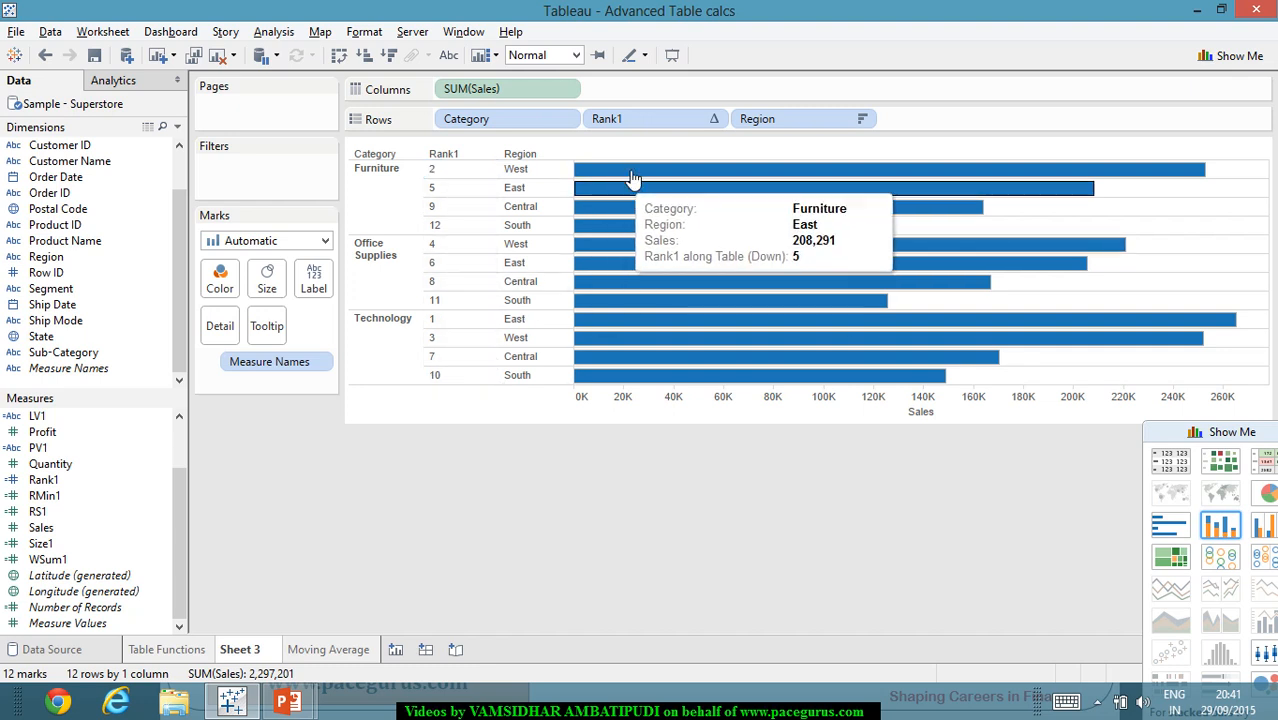
Set the Rank1 table calculation on the rows to compute using Region.
left_click(716, 120)
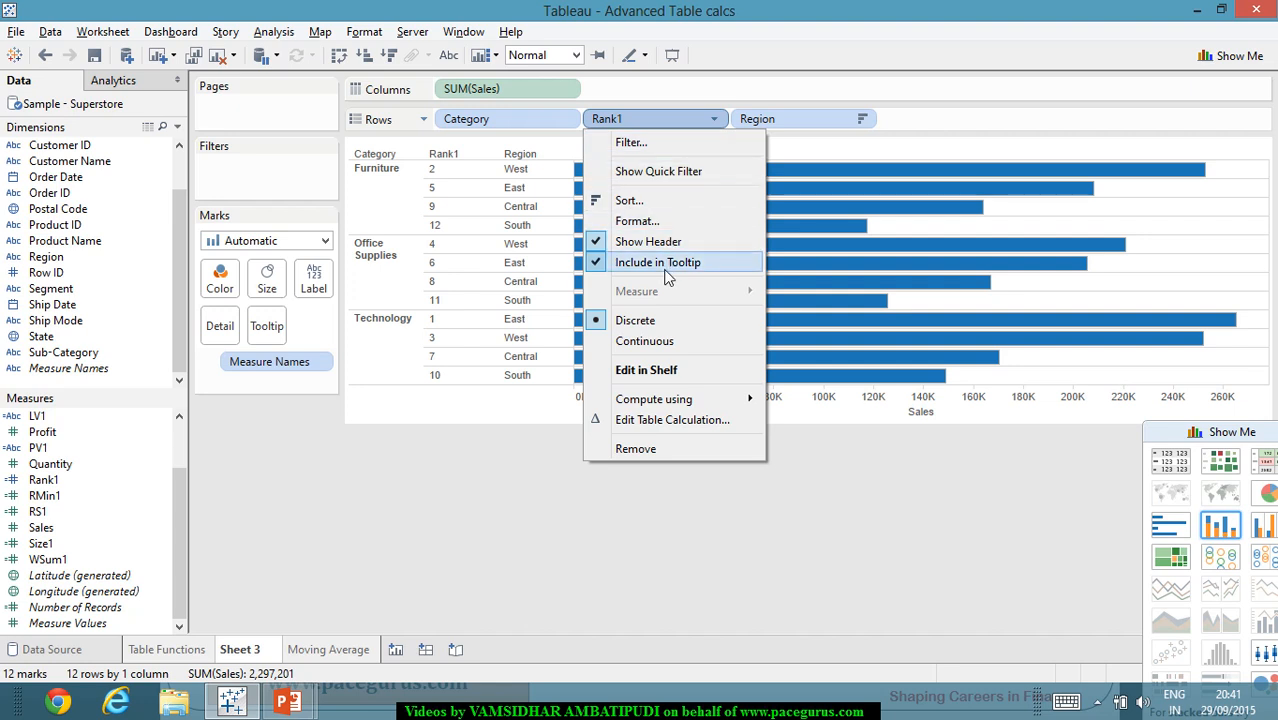
mouse_move(688, 402)
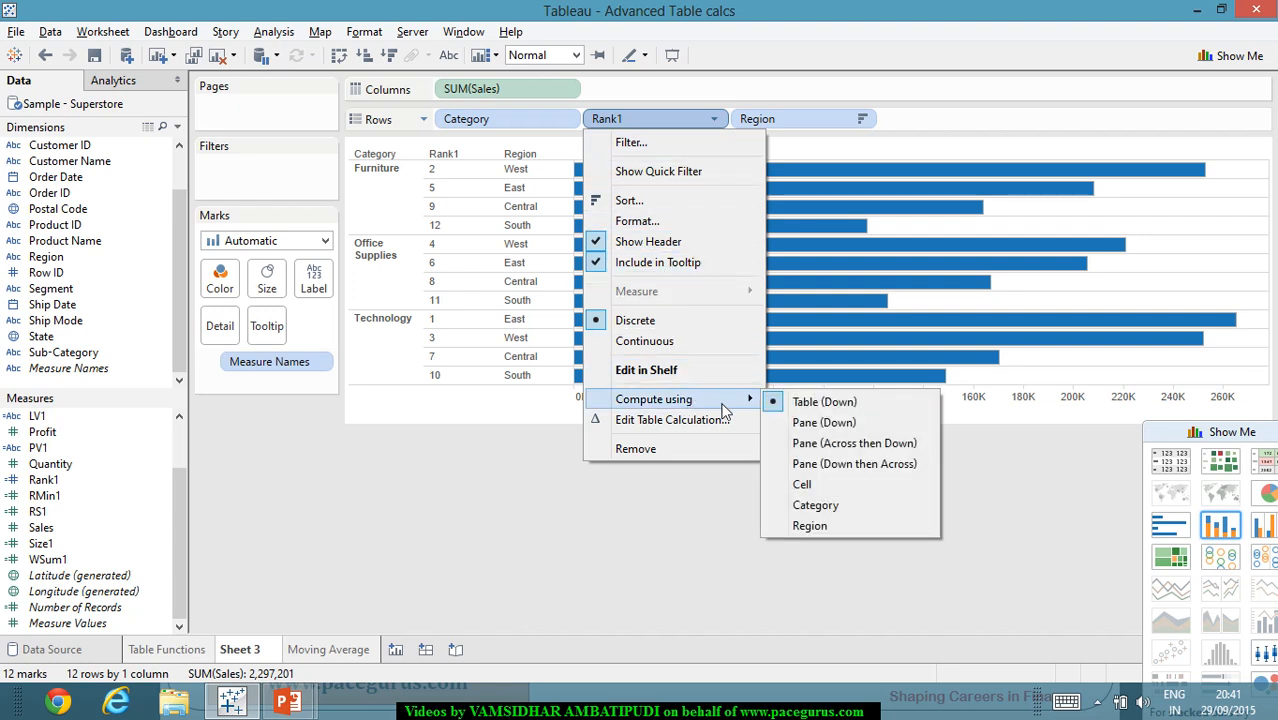
left_click(840, 524)
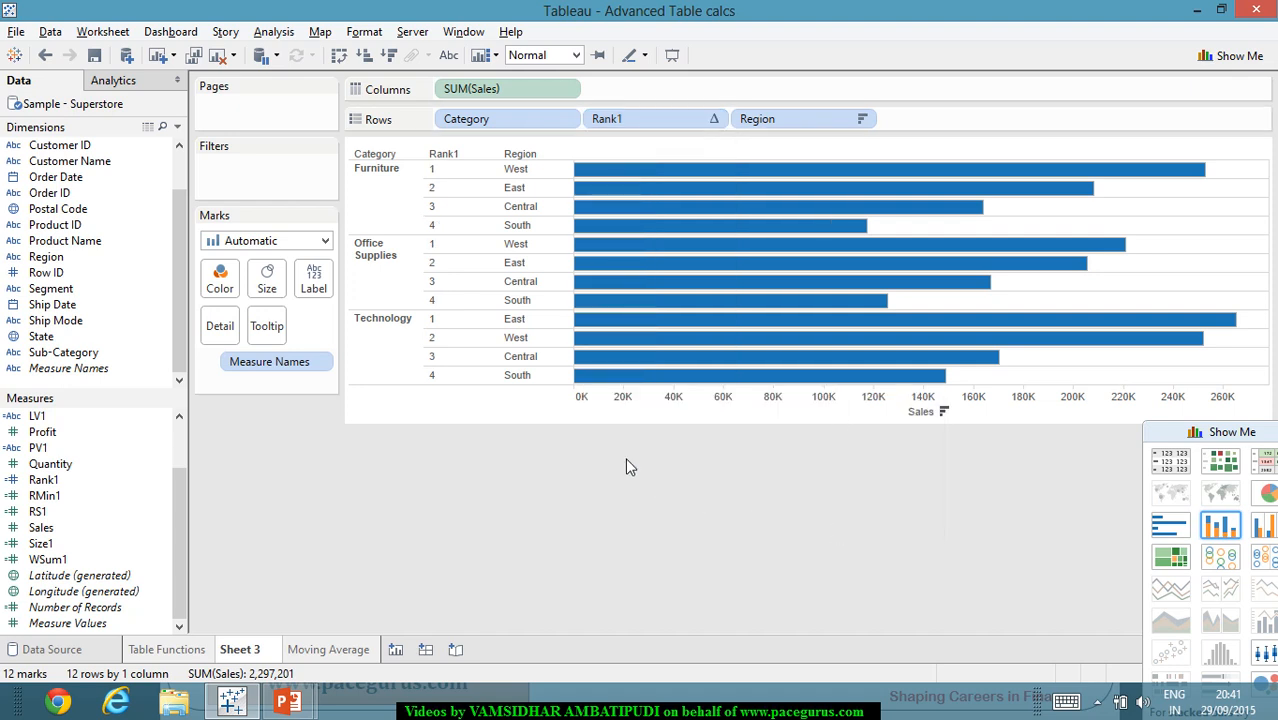
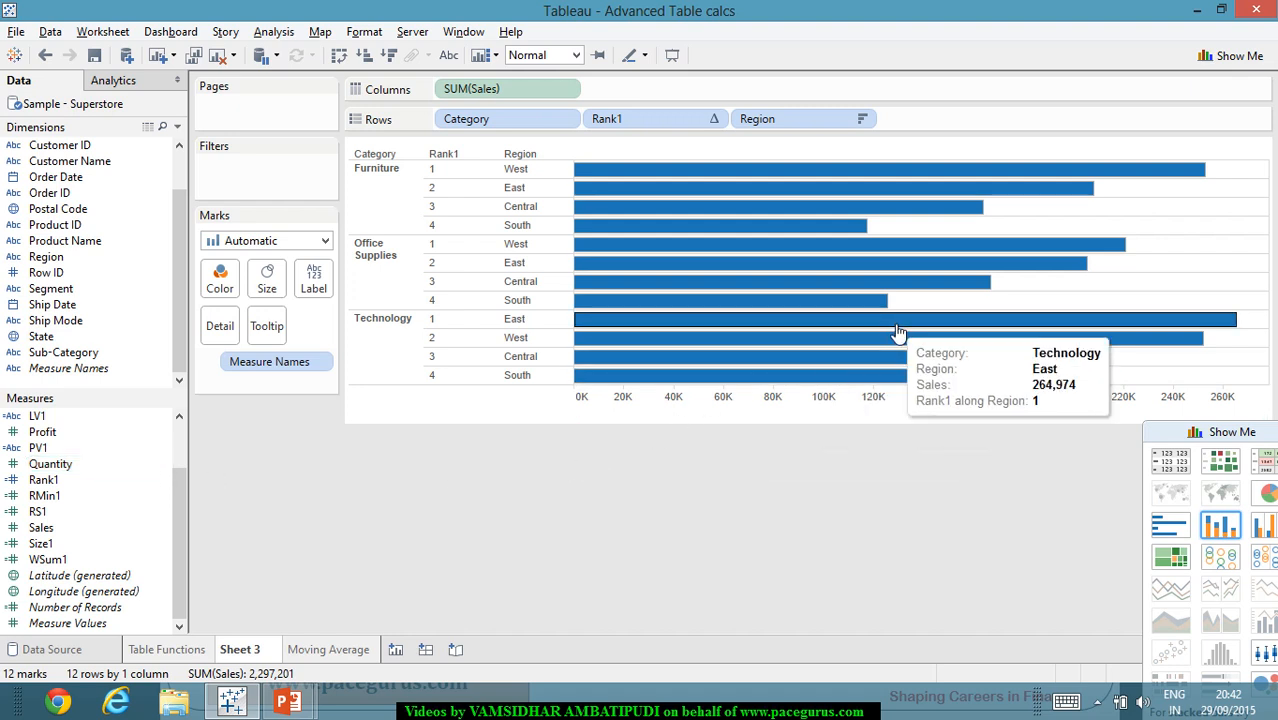
Try hiding the field labels for the rows and undo the change.
mouse_move(884, 195)
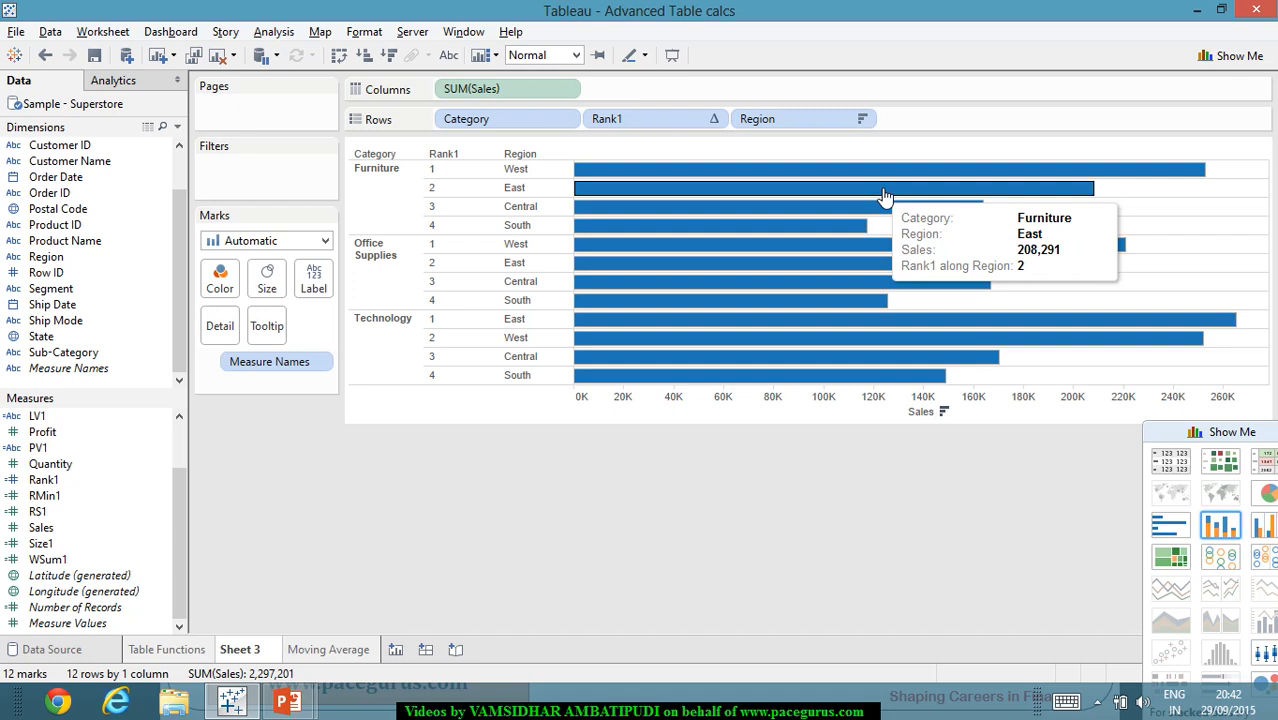
left_click(447, 188)
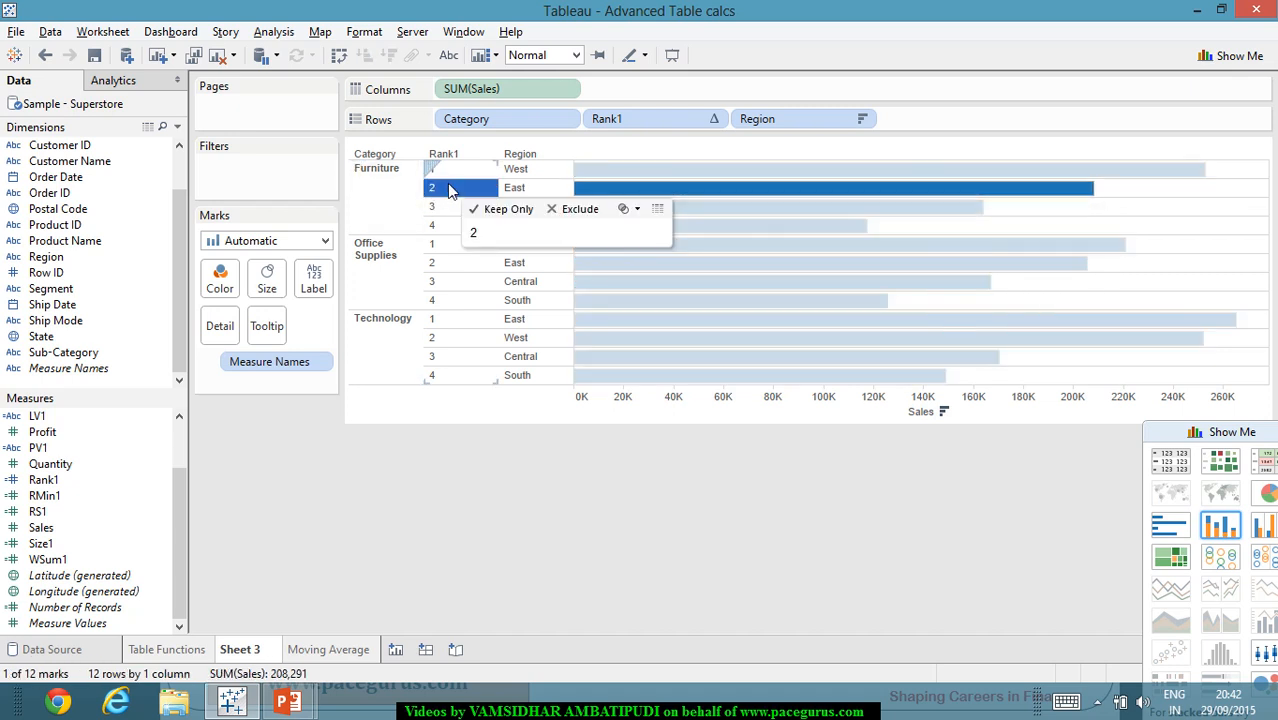
left_click(452, 156)
right_click(458, 158)
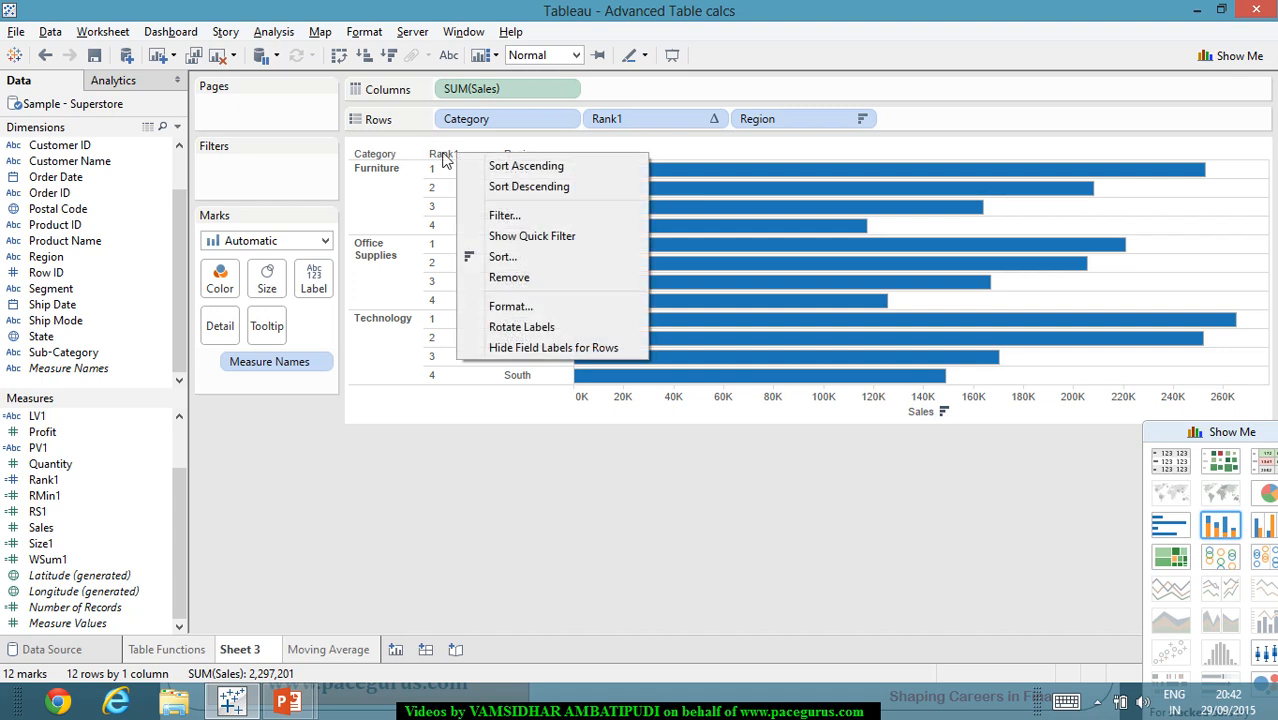
right_click(445, 160)
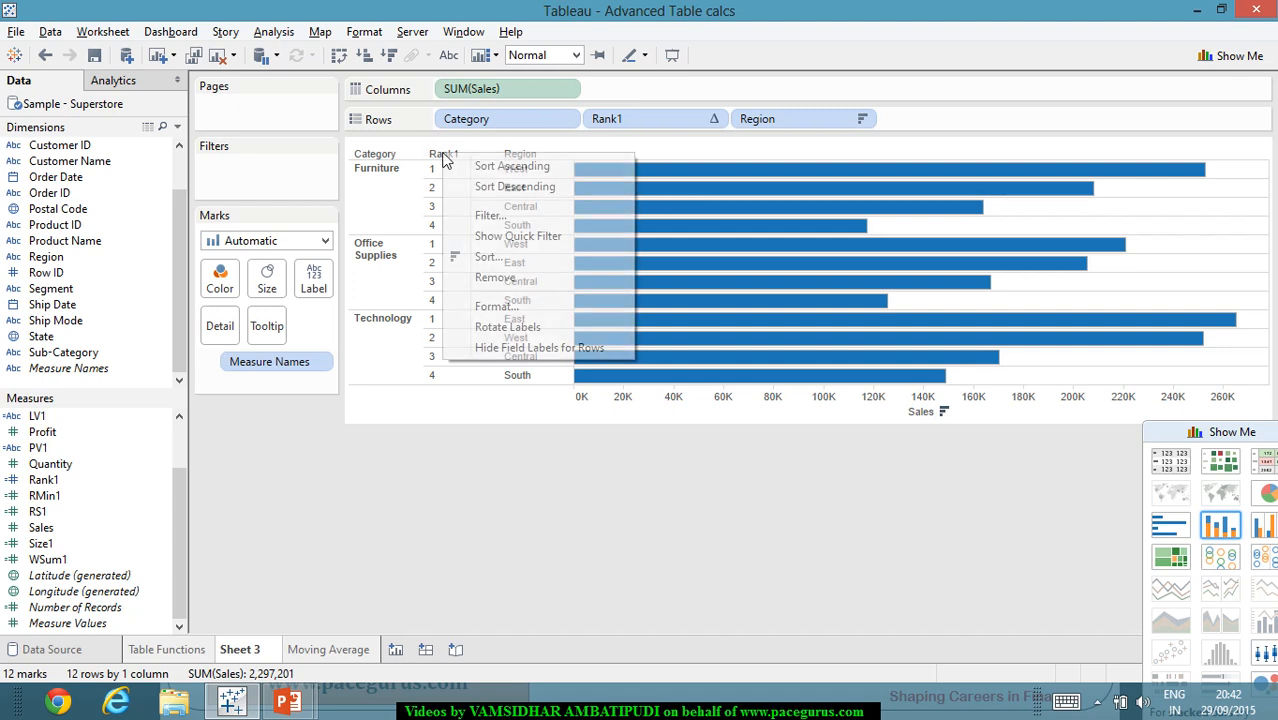
left_click(574, 348)
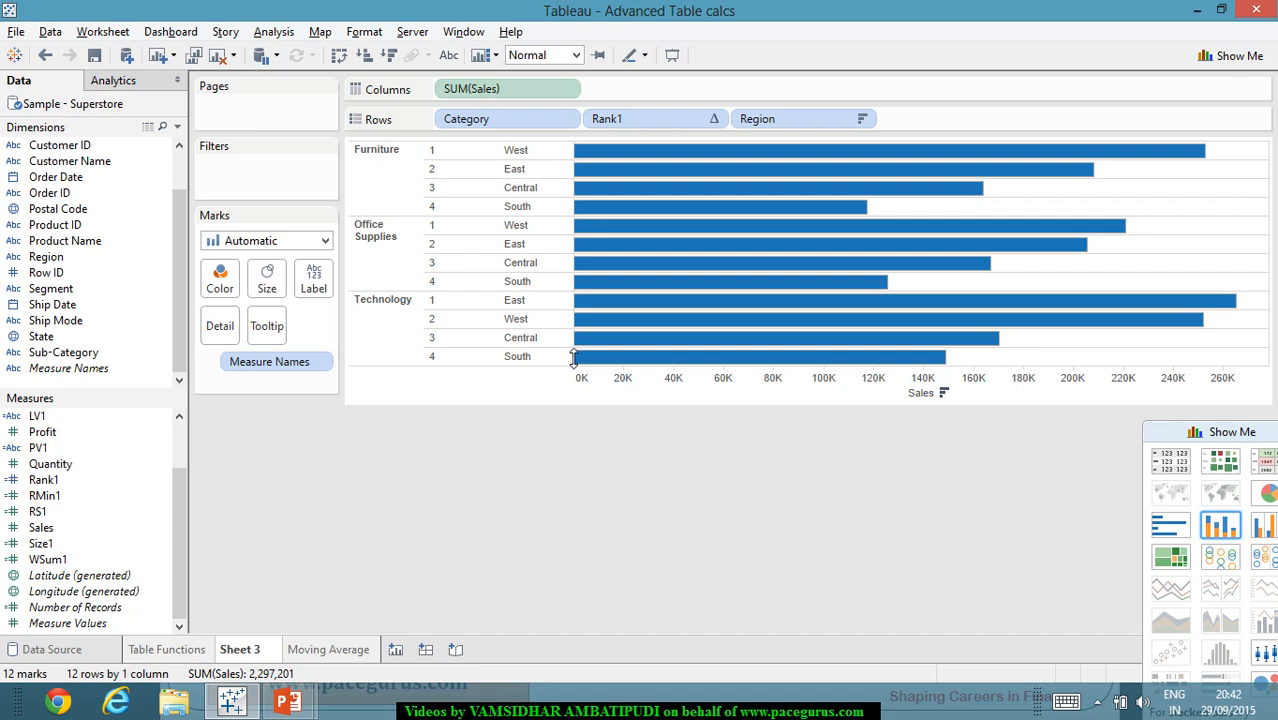
key("ctrl+z")
Try hiding the rows with Rank1 value 4, undo the change and clear the selection.
left_click(460, 208)
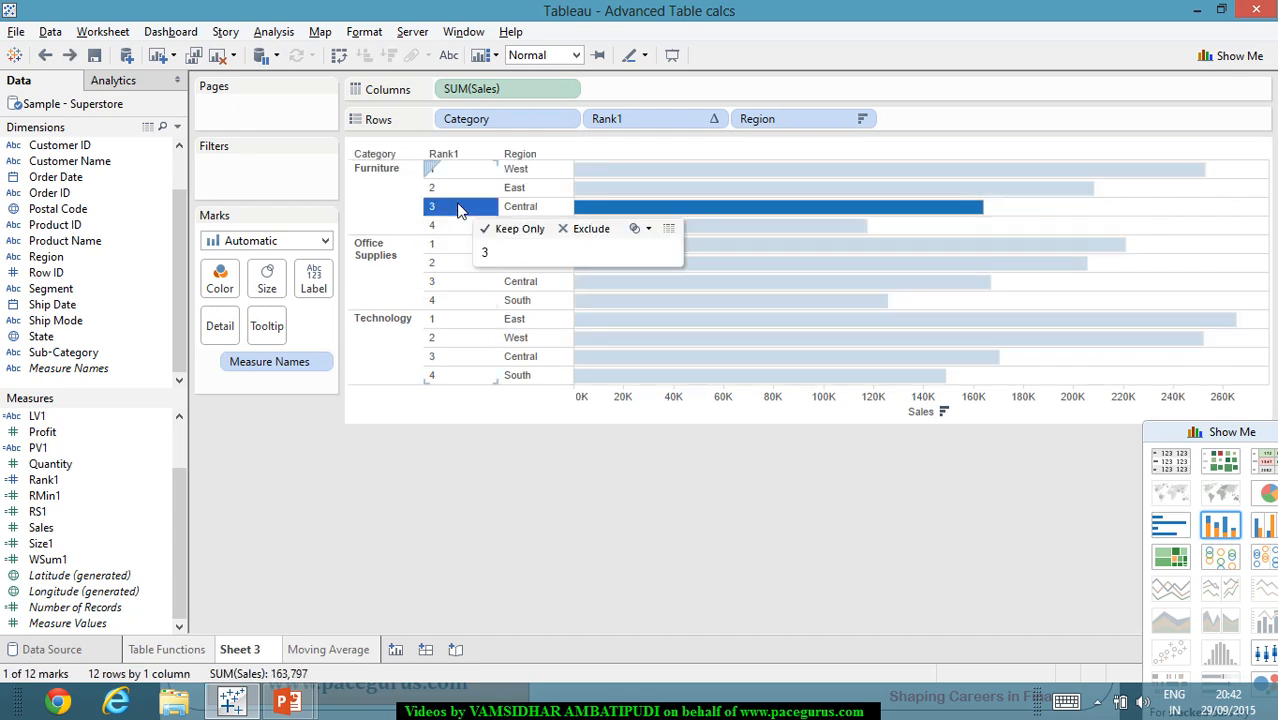
right_click(460, 209)
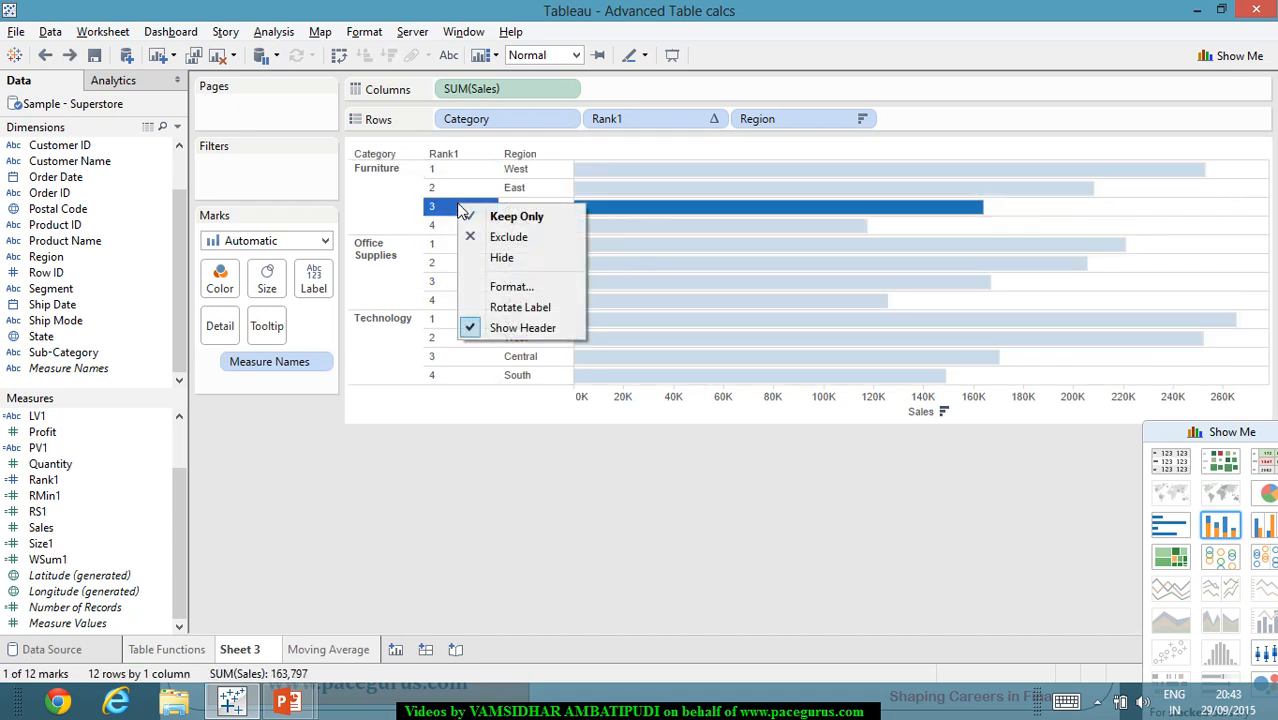
left_click(536, 466)
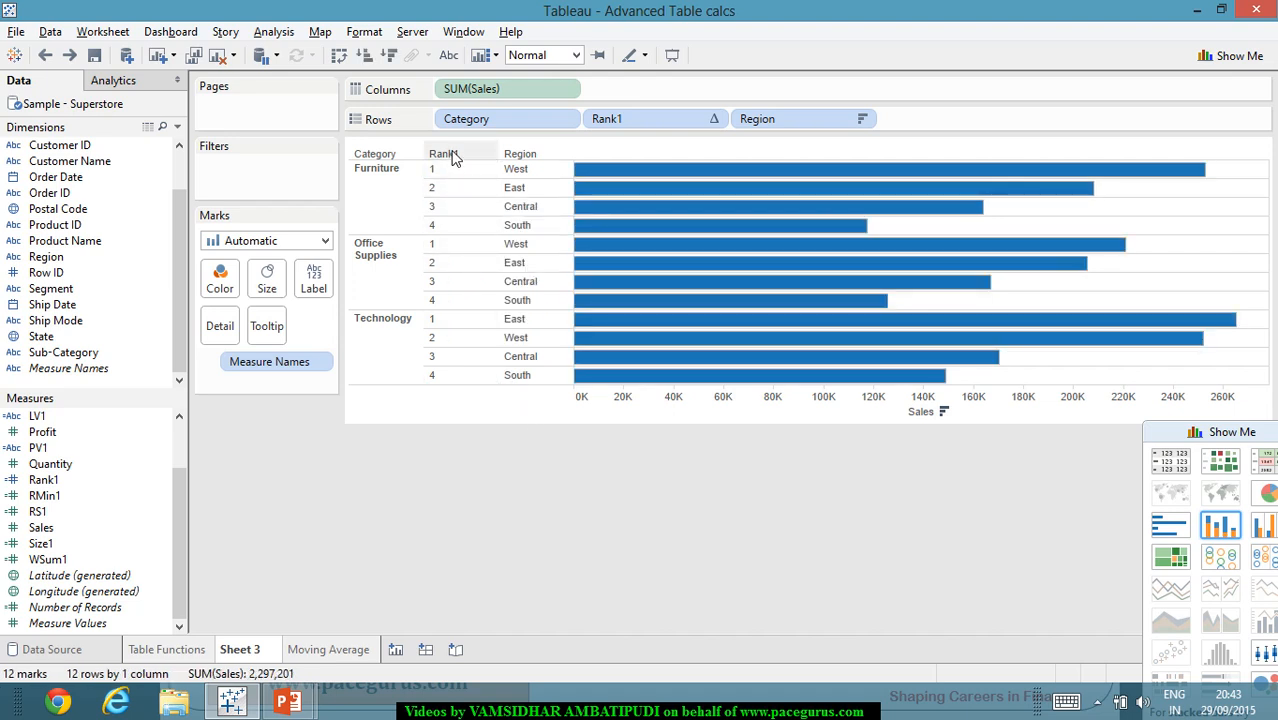
left_click_drag(452, 163, 468, 378)
right_click(468, 378)
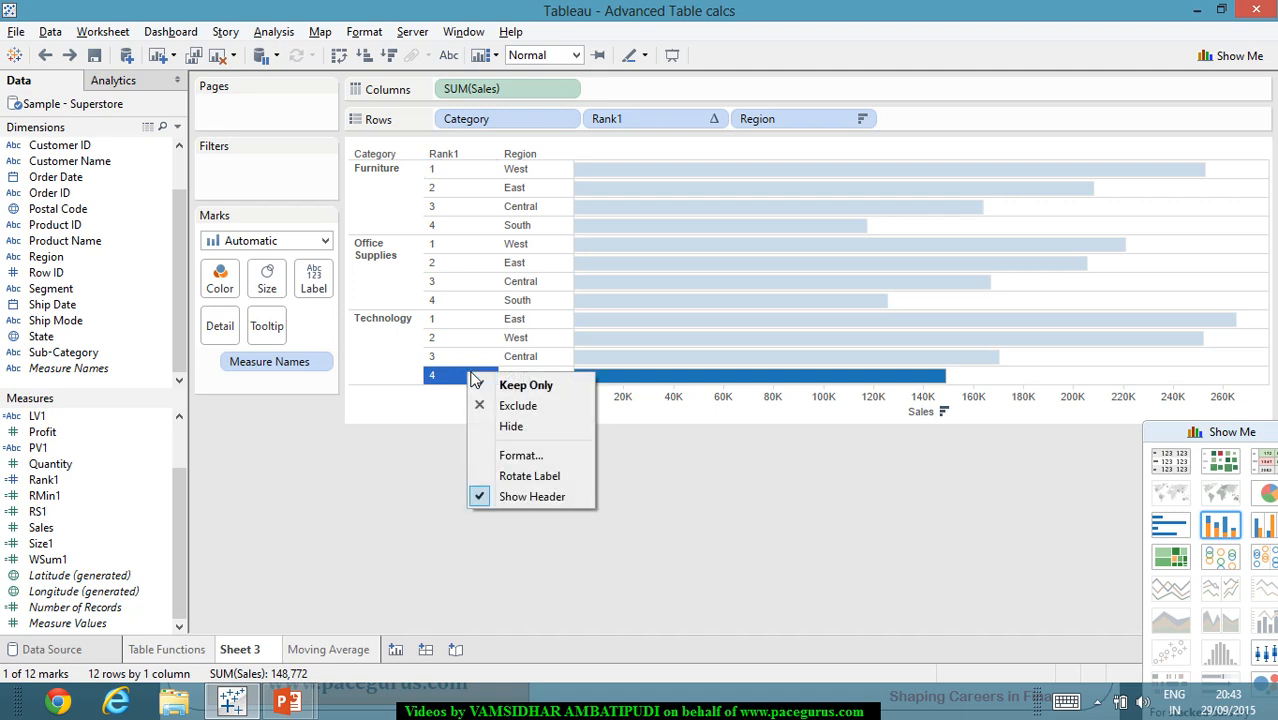
left_click(531, 428)
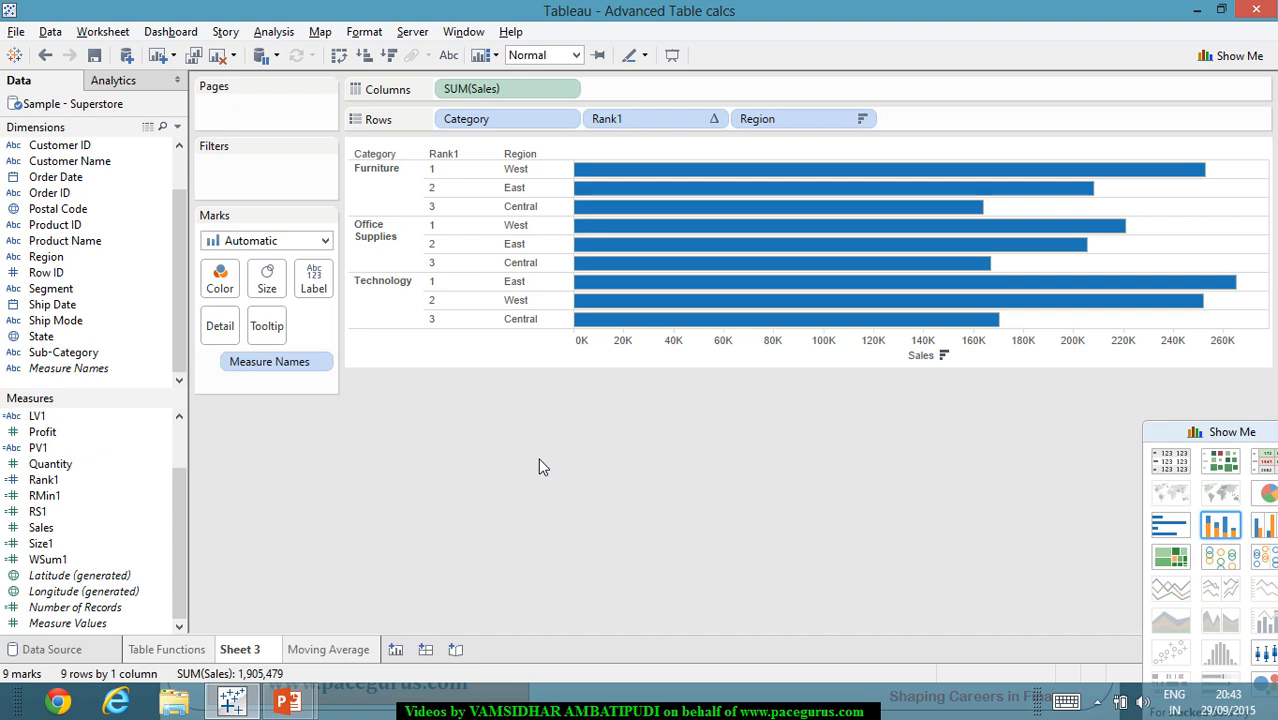
key("ctrl+z")
left_click(466, 377)
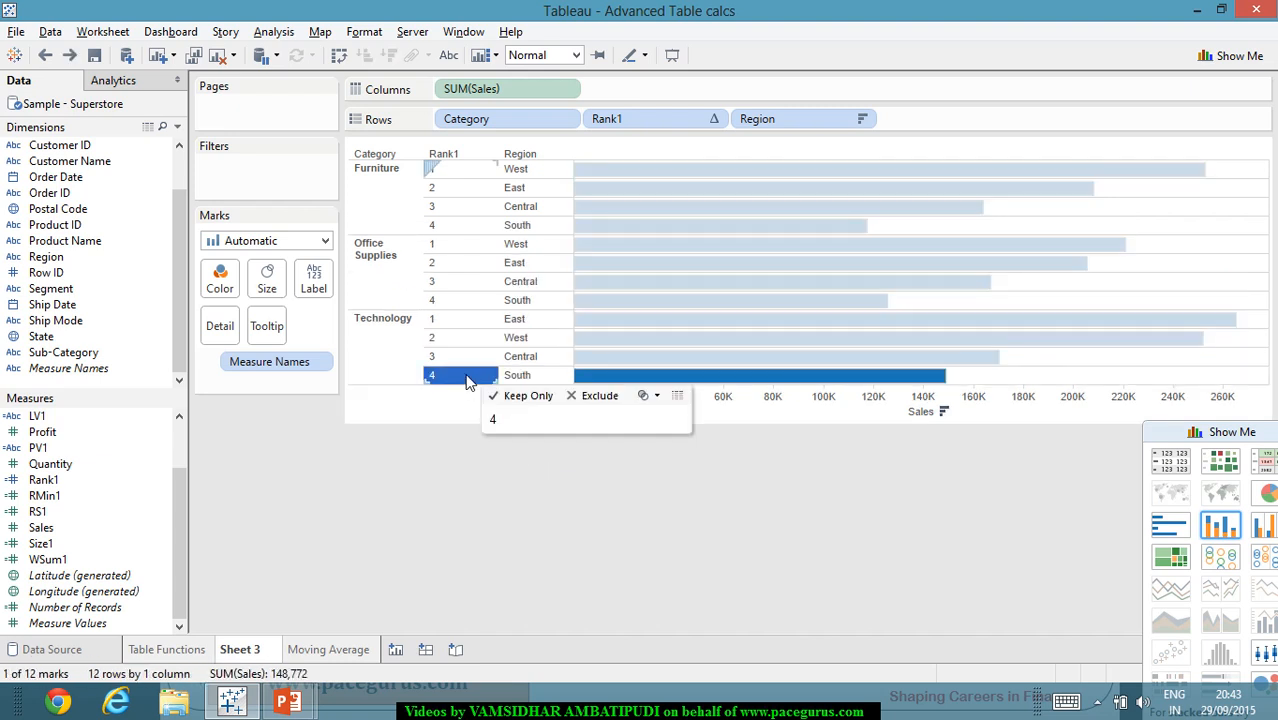
left_click(508, 463)
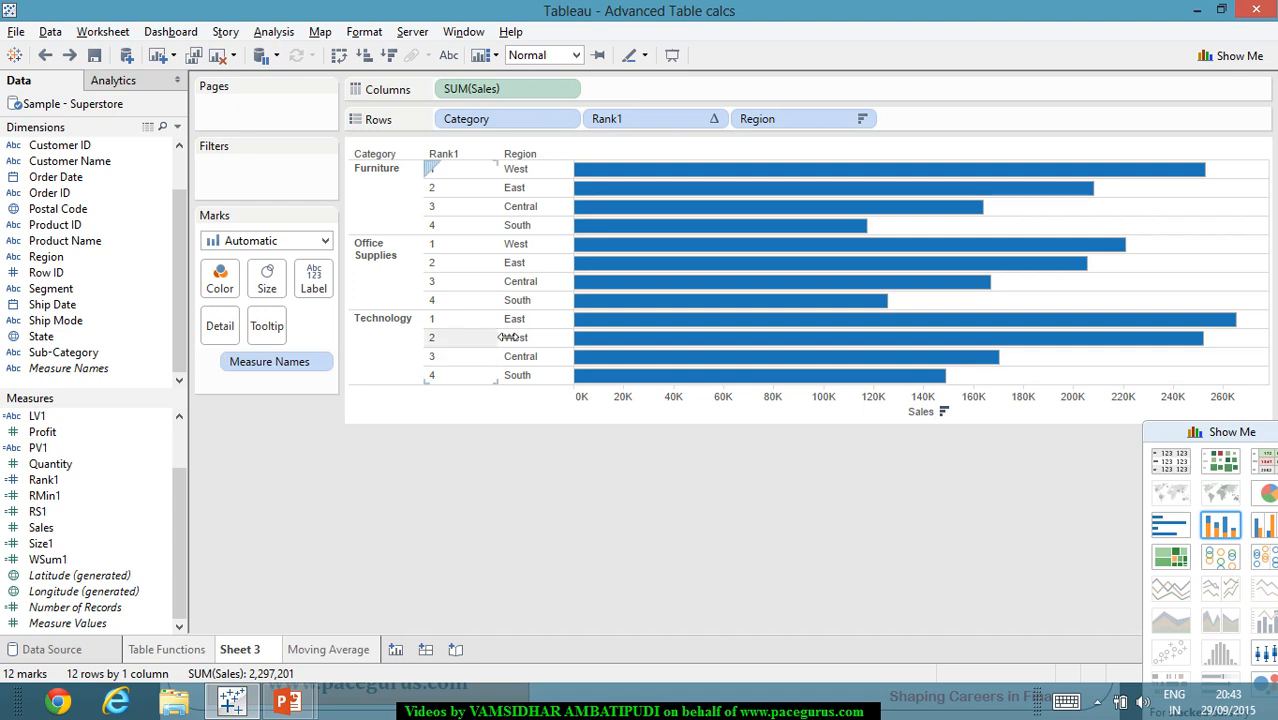
right_click(455, 156)
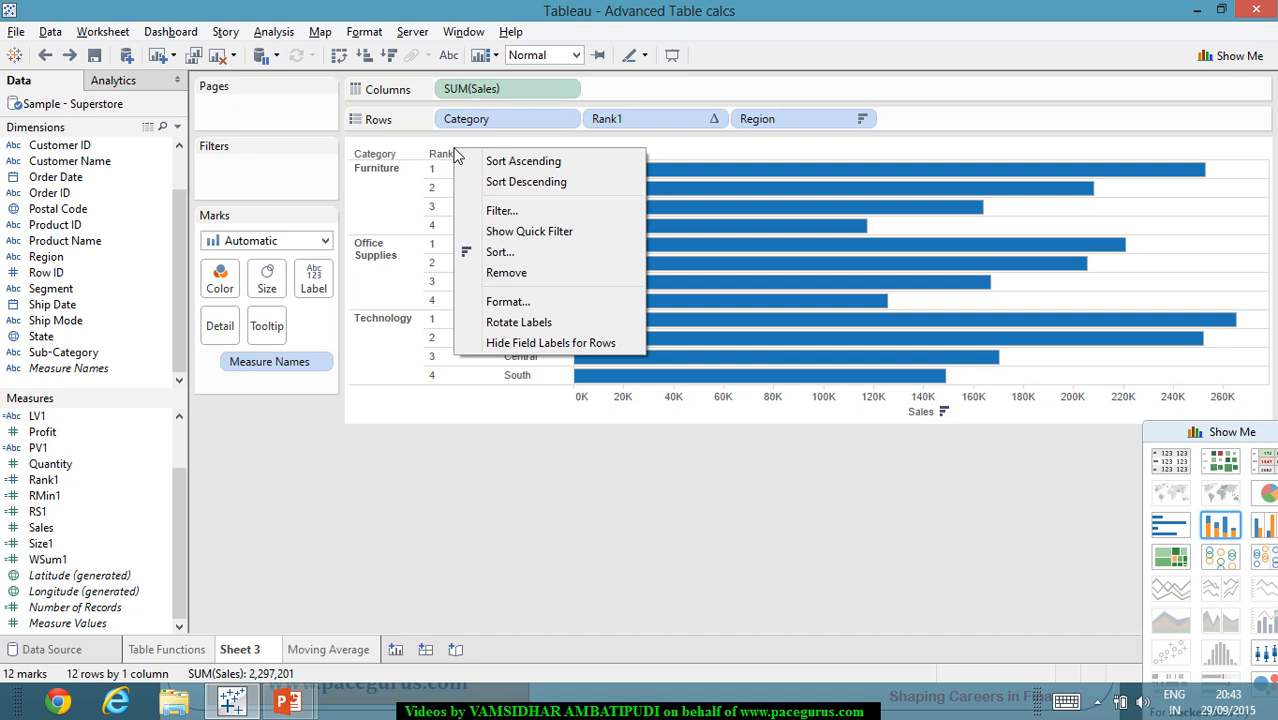
left_click(434, 151)
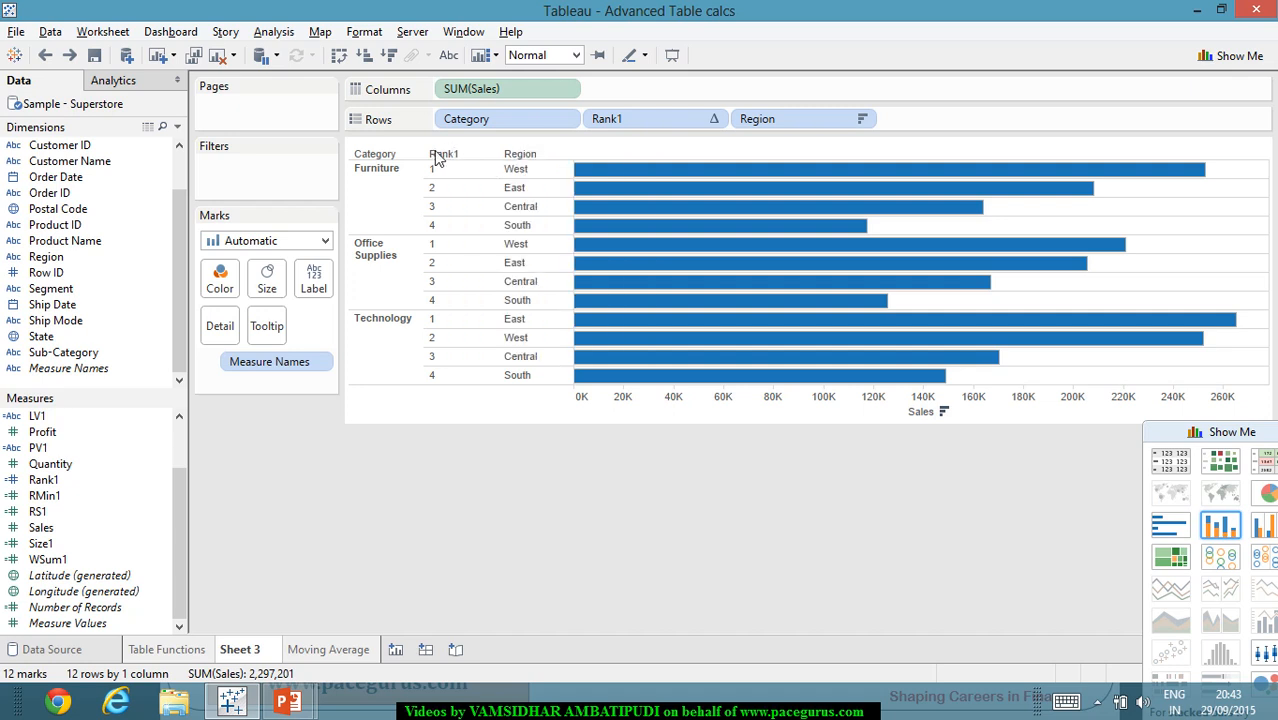
right_click(516, 160)
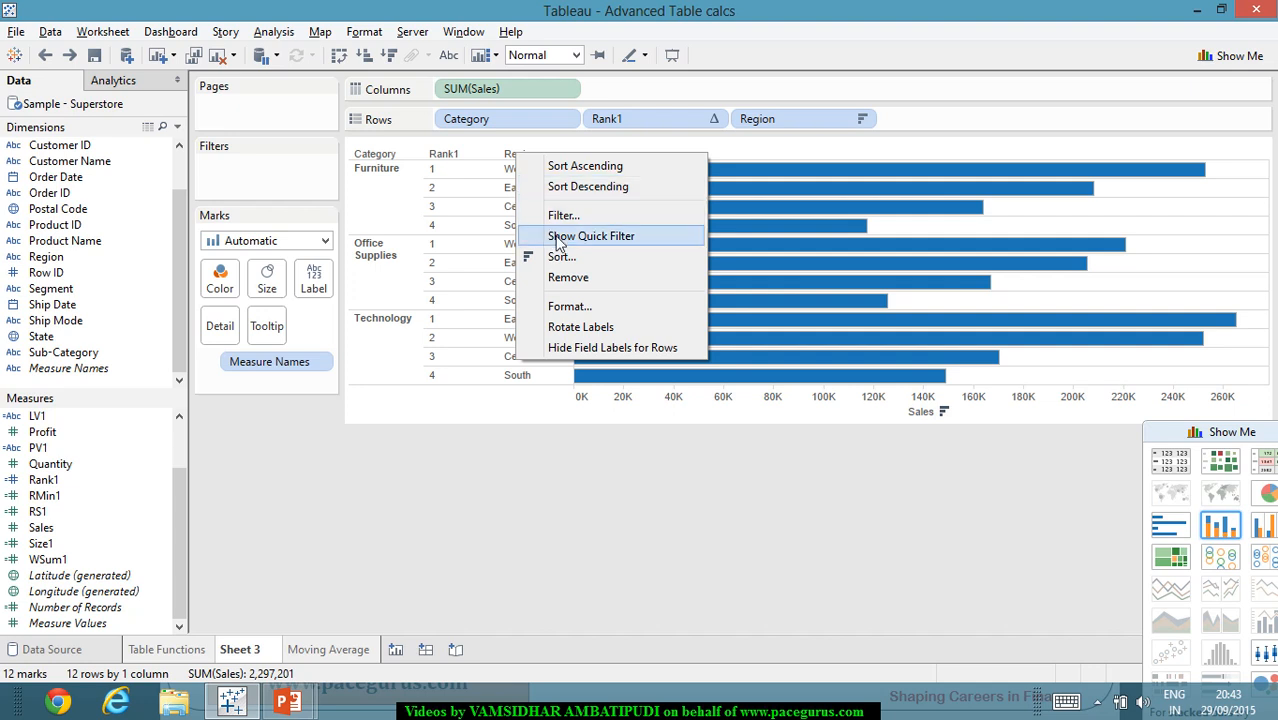
Move Rank1 from the rows to the Label mark so each bar carries its rank.
left_click(668, 128)
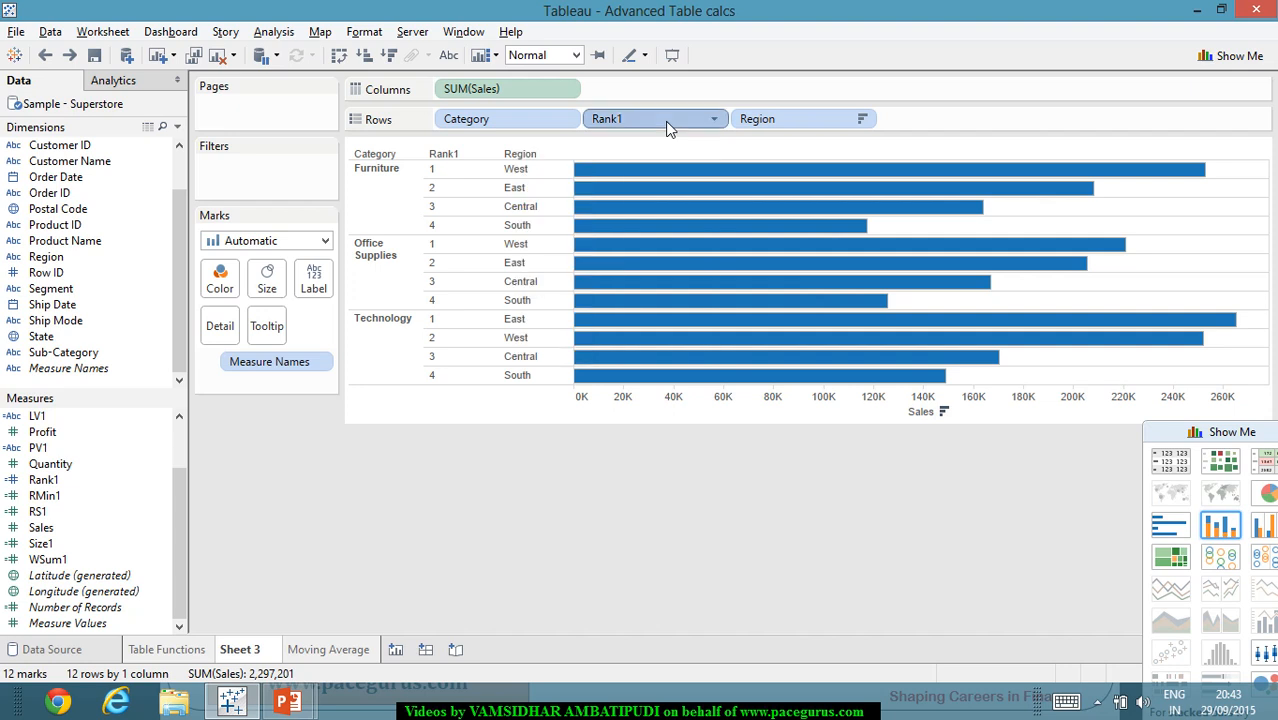
left_click_drag(668, 128, 313, 285)
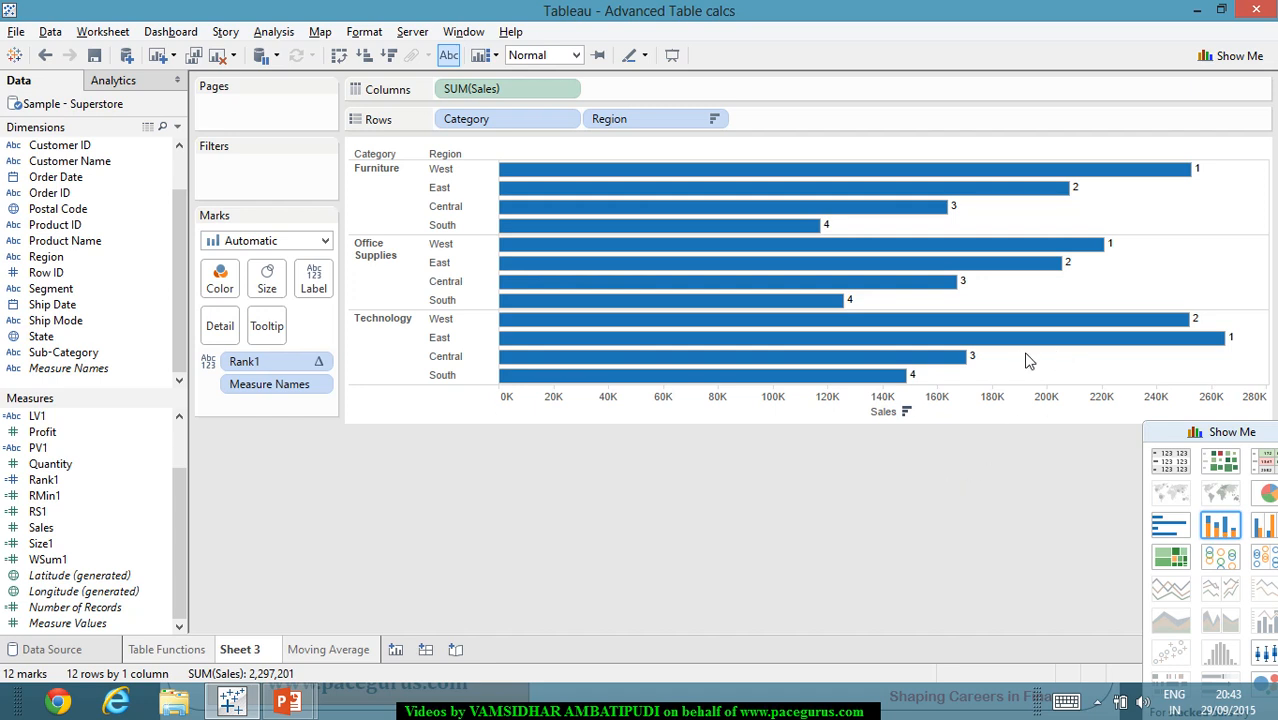
mouse_move(941, 357)
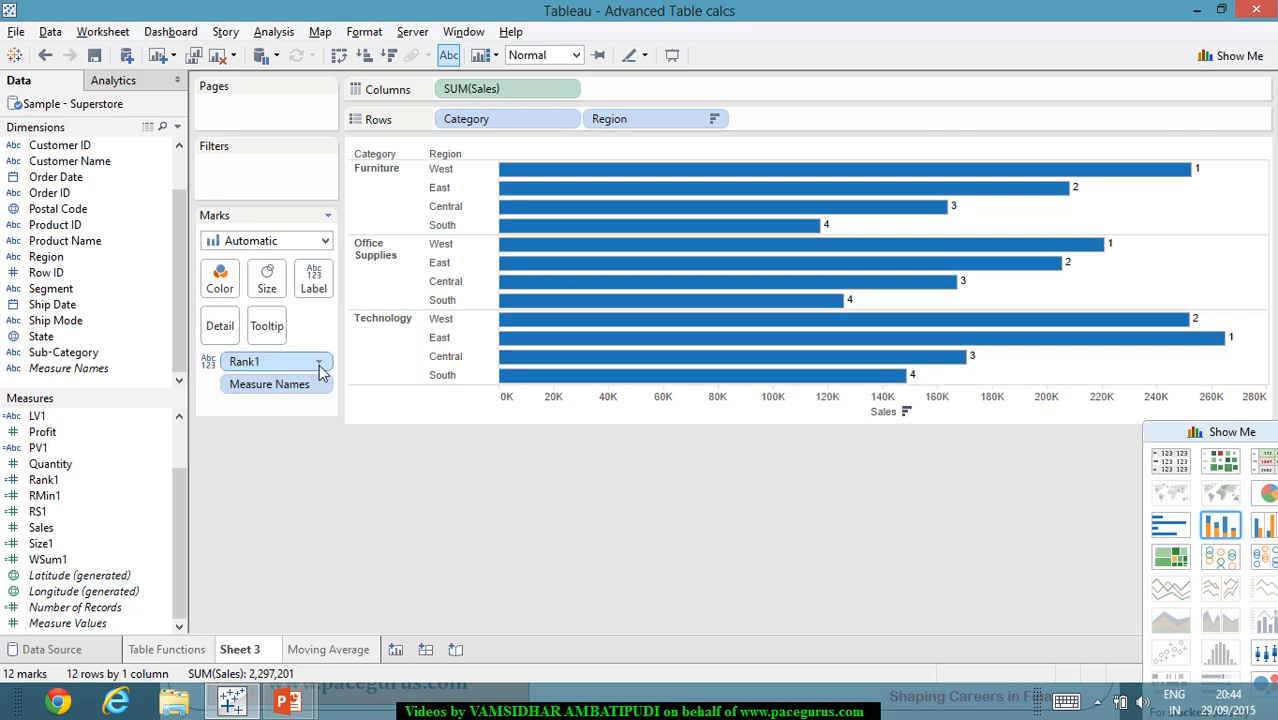
Add Rank1 to the rows again between Category and Region, keeping it as the bar label.
mouse_move(320, 370)
mouse_move(305, 364)
left_mouse_down()
mouse_move(371, 234)
mouse_move(562, 165)
mouse_move(594, 128)
left_mouse_up()
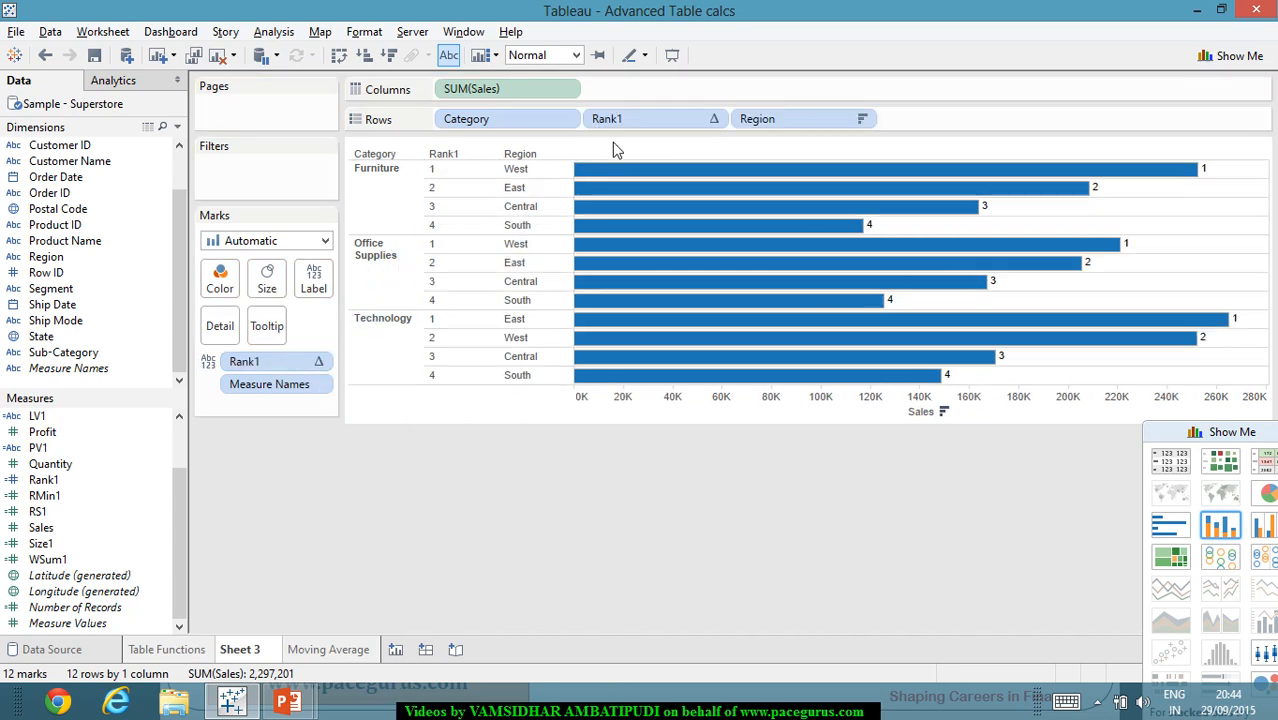
mouse_move(1172, 347)
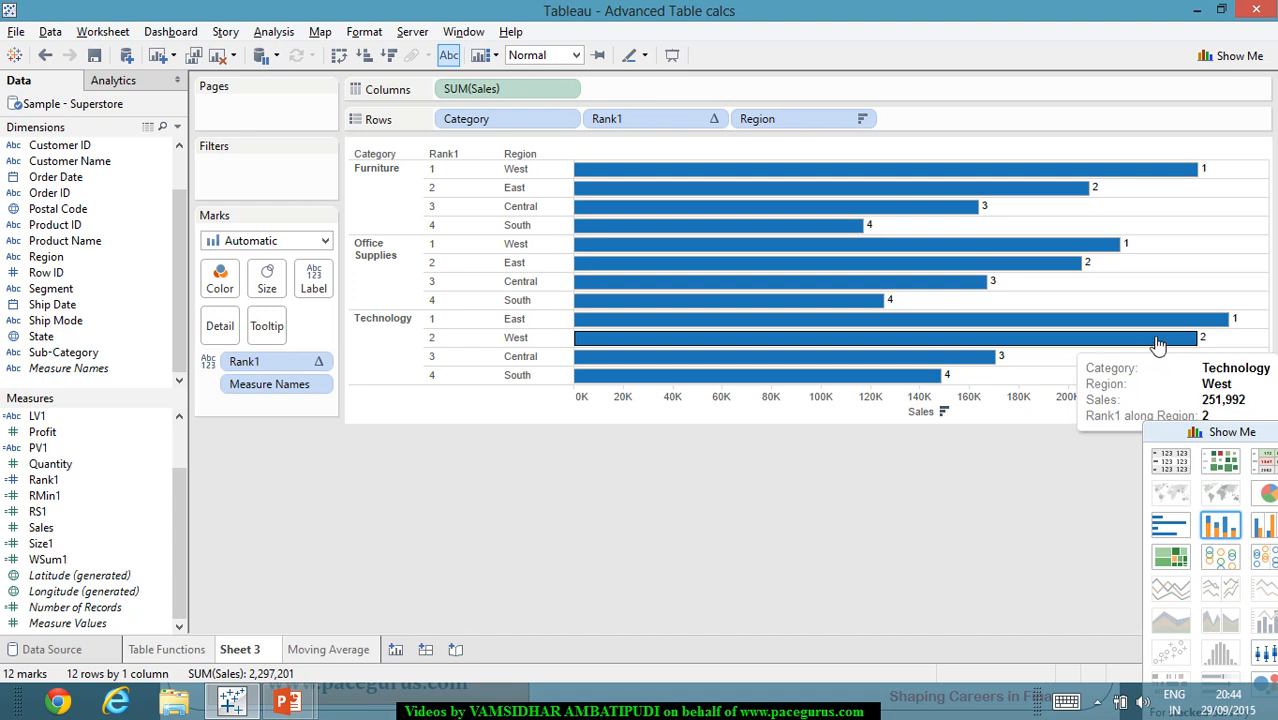
mouse_move(657, 387)
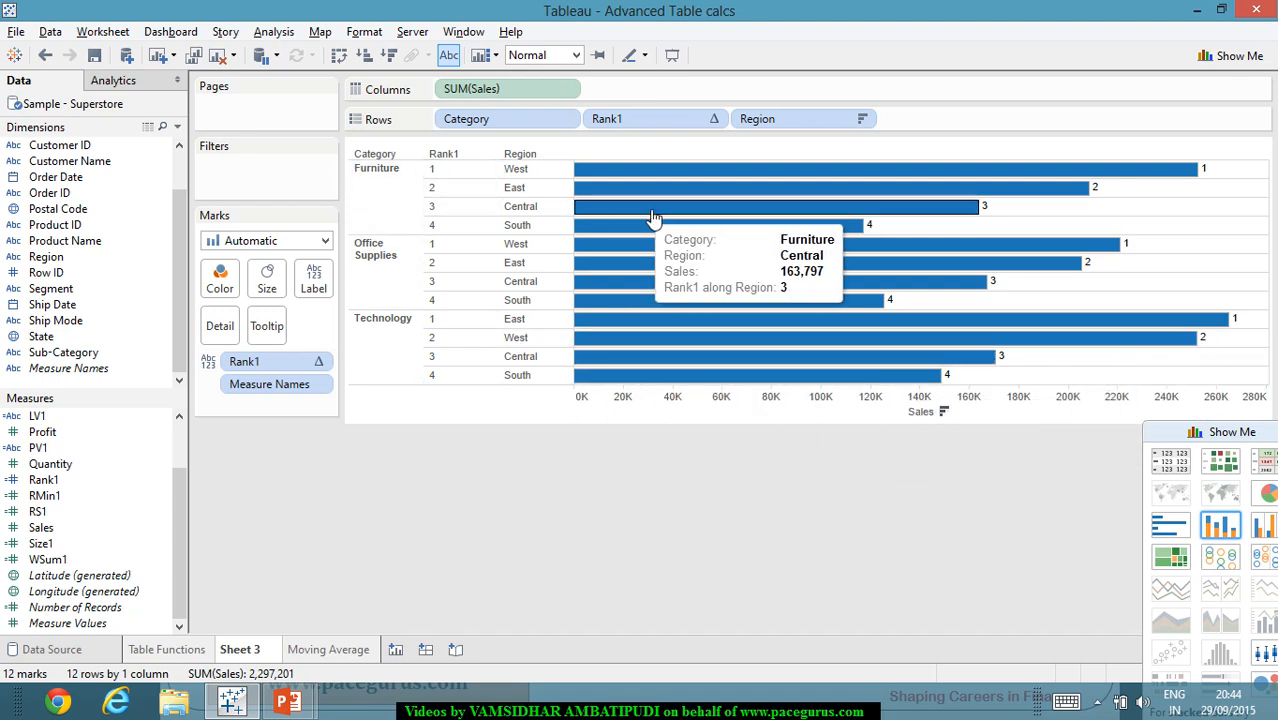
mouse_move(674, 200)
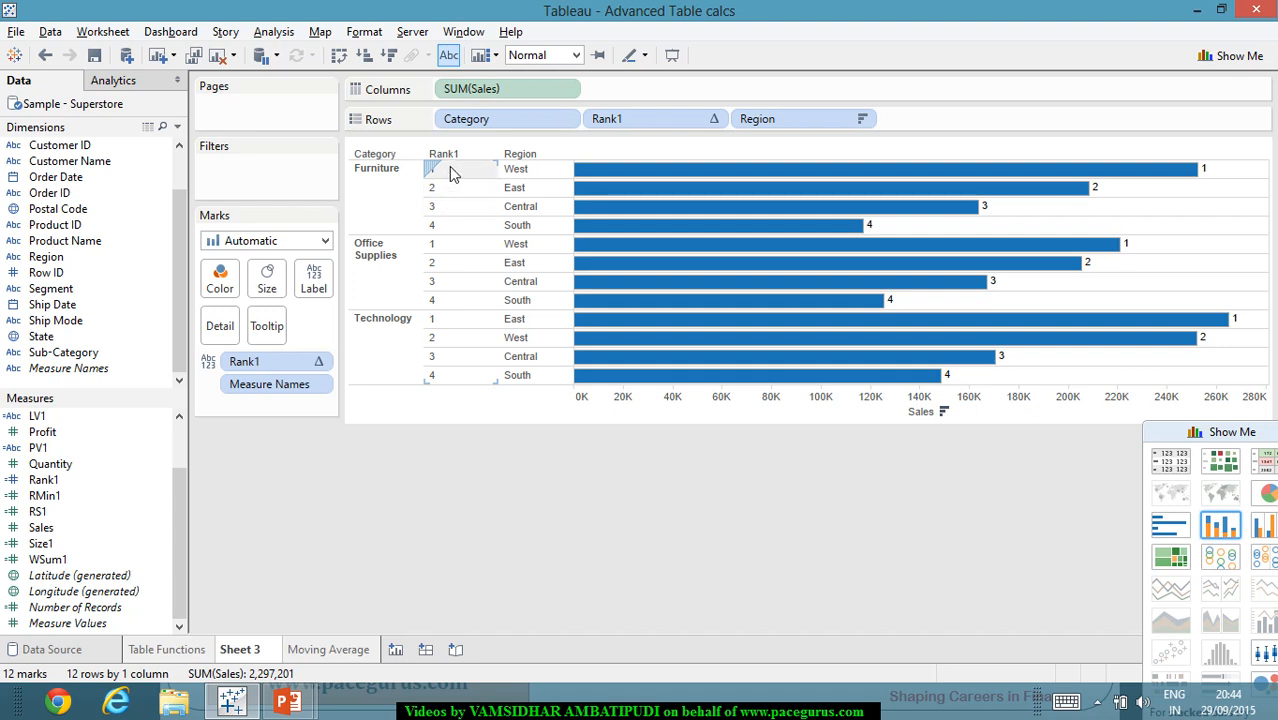
left_click(496, 56)
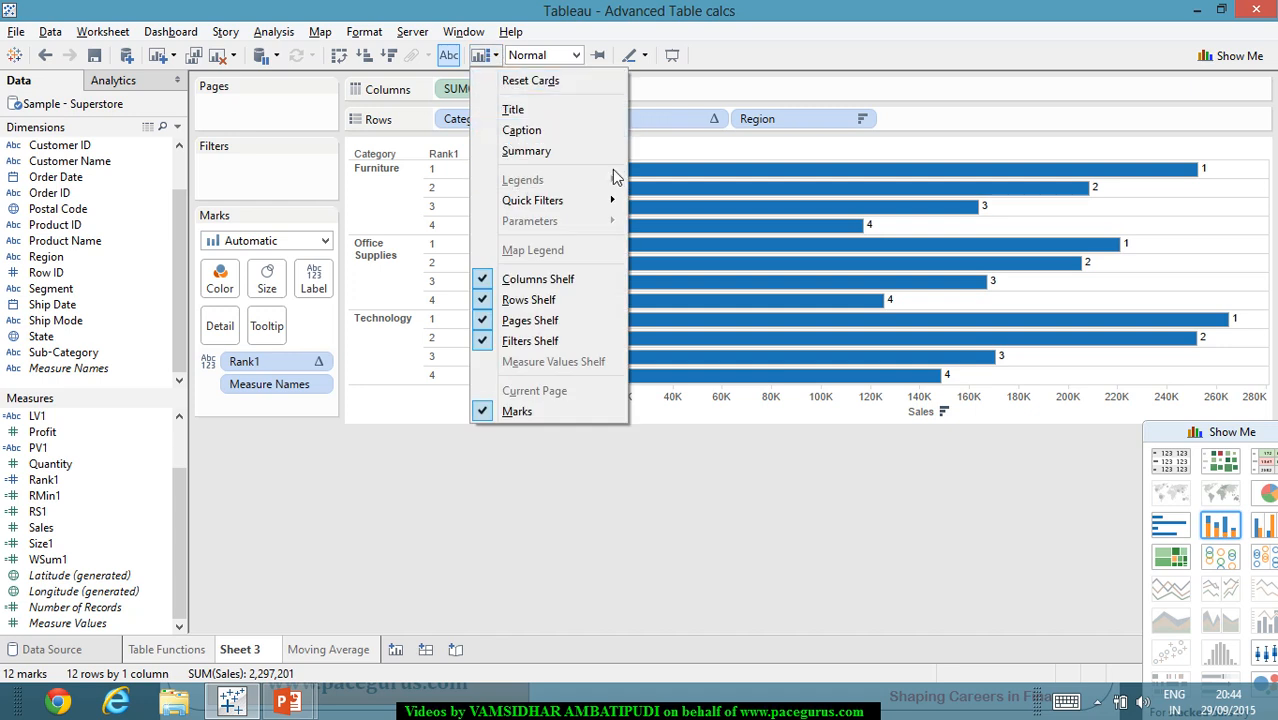
left_click(734, 140)
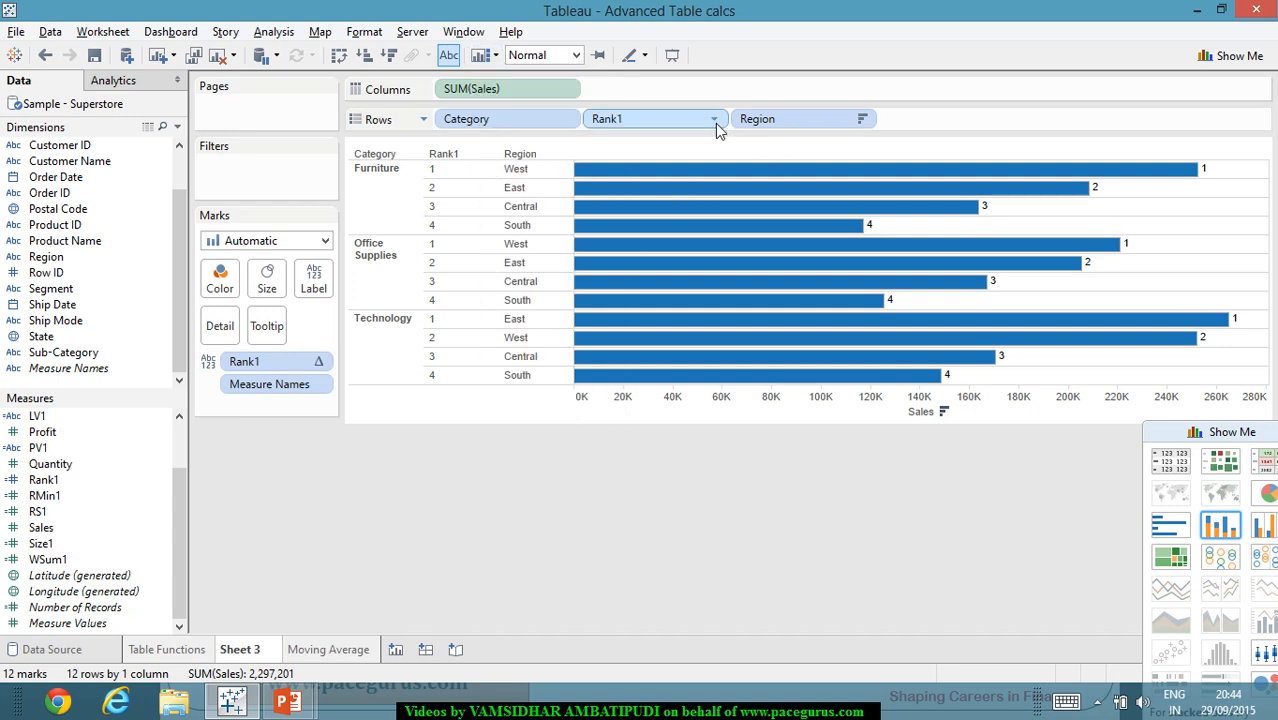
left_click(714, 121)
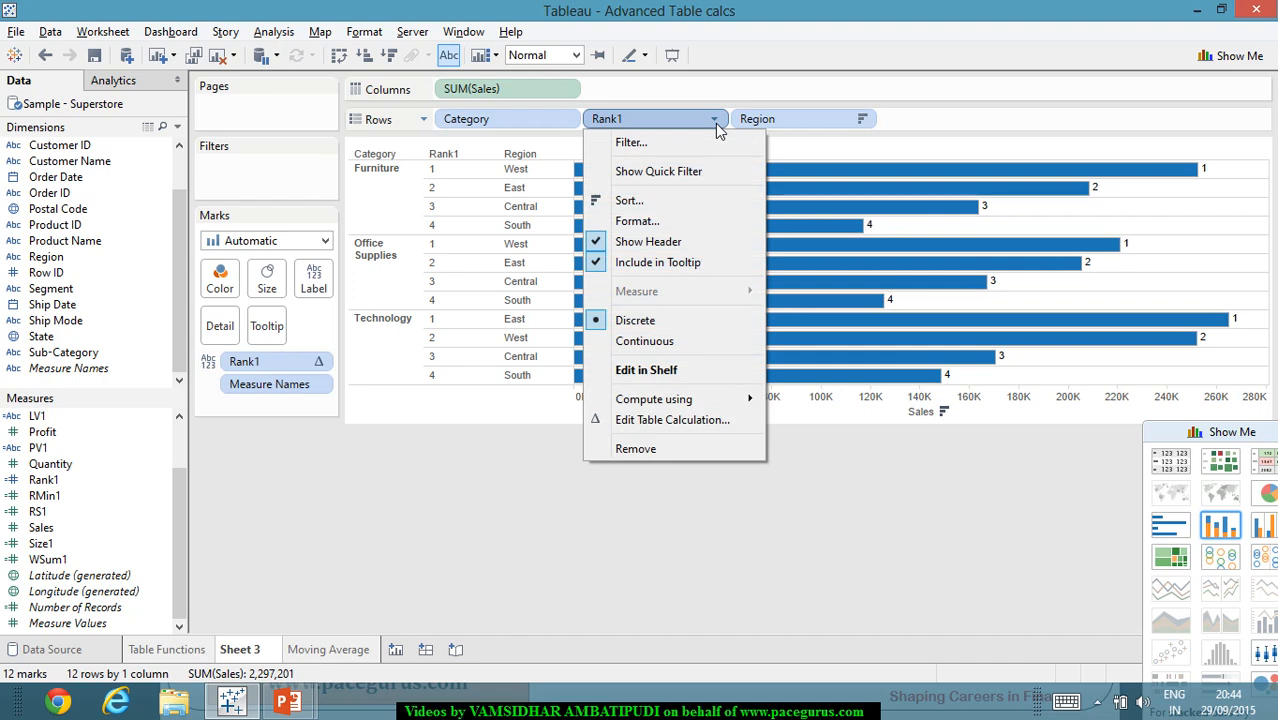
left_click(703, 205)
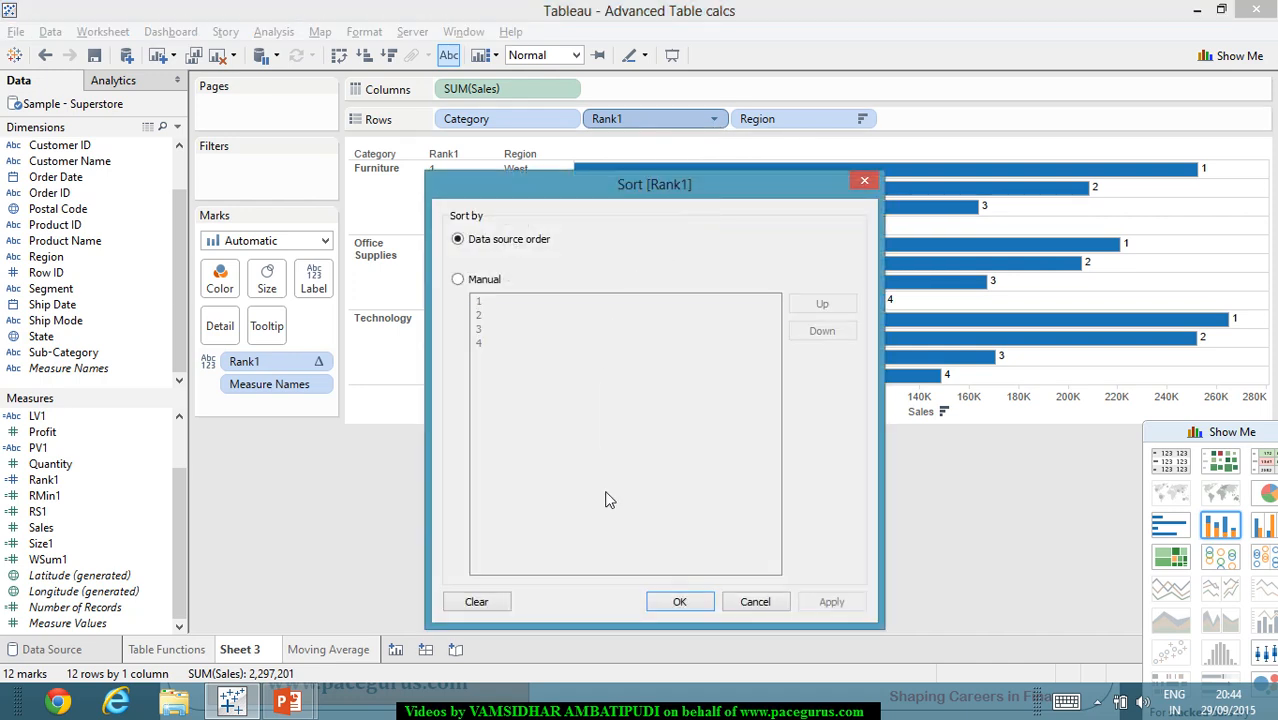
left_click(679, 602)
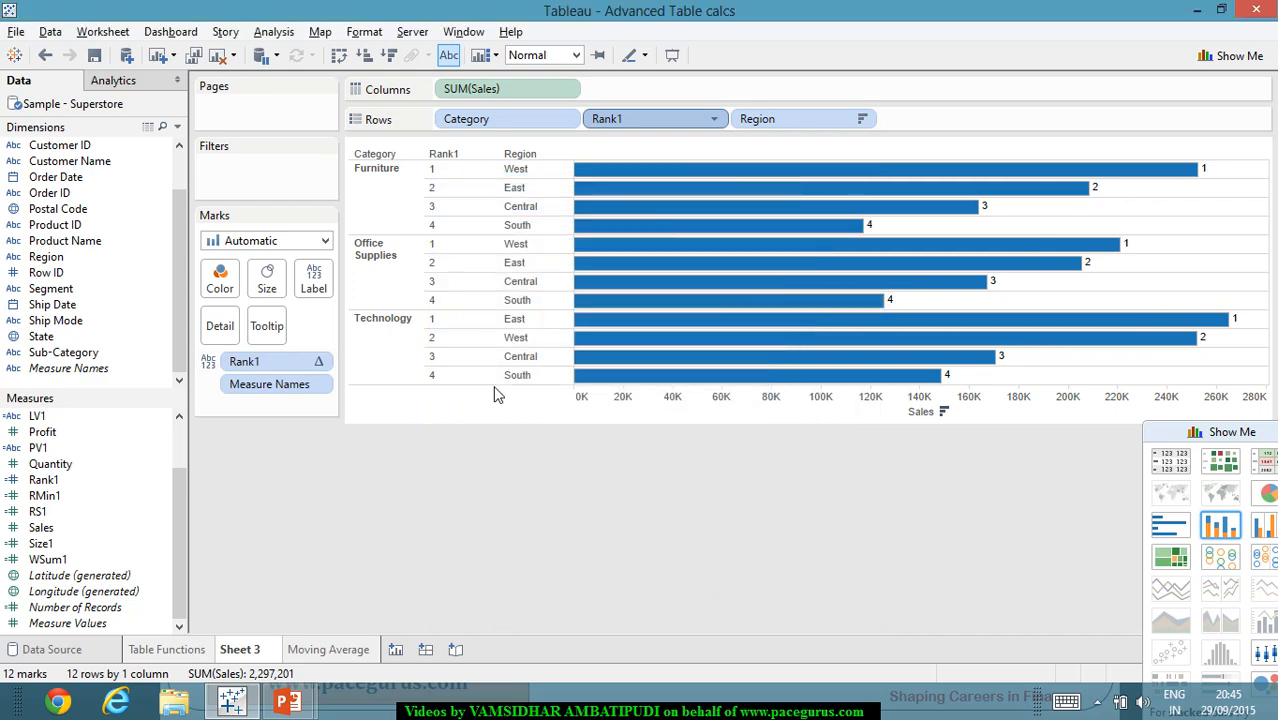
right_click(436, 167)
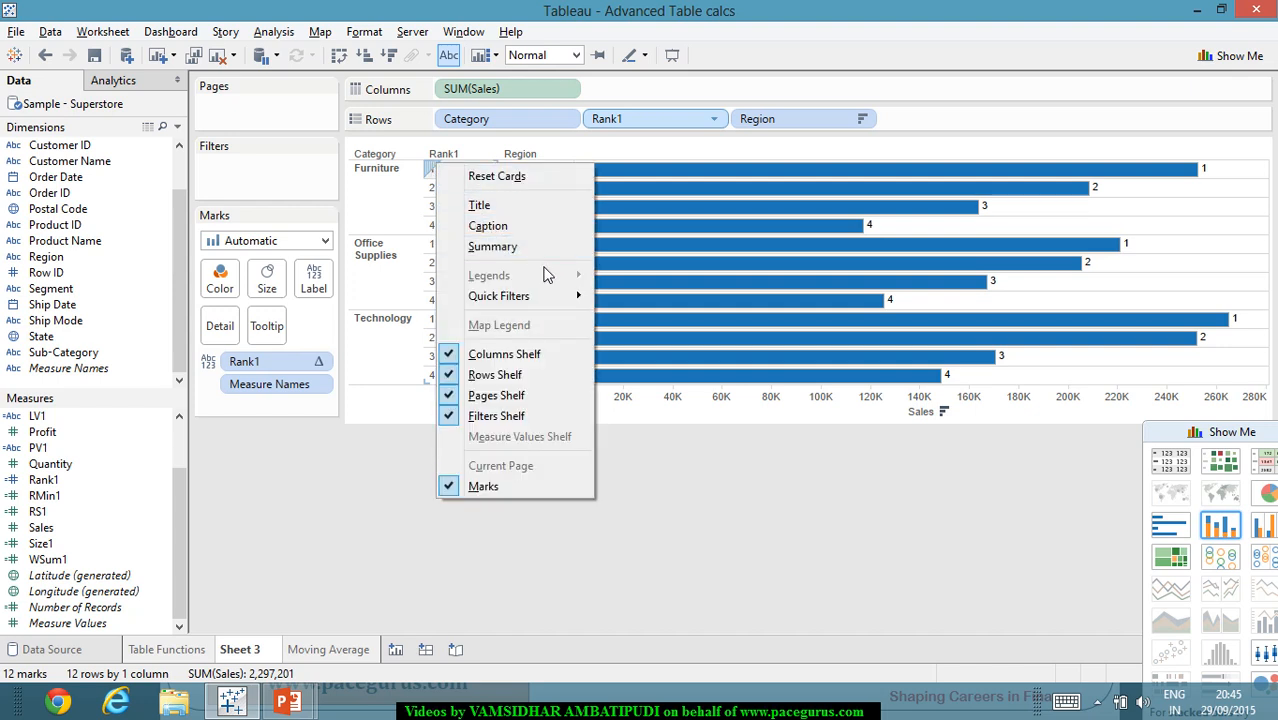
mouse_move(564, 298)
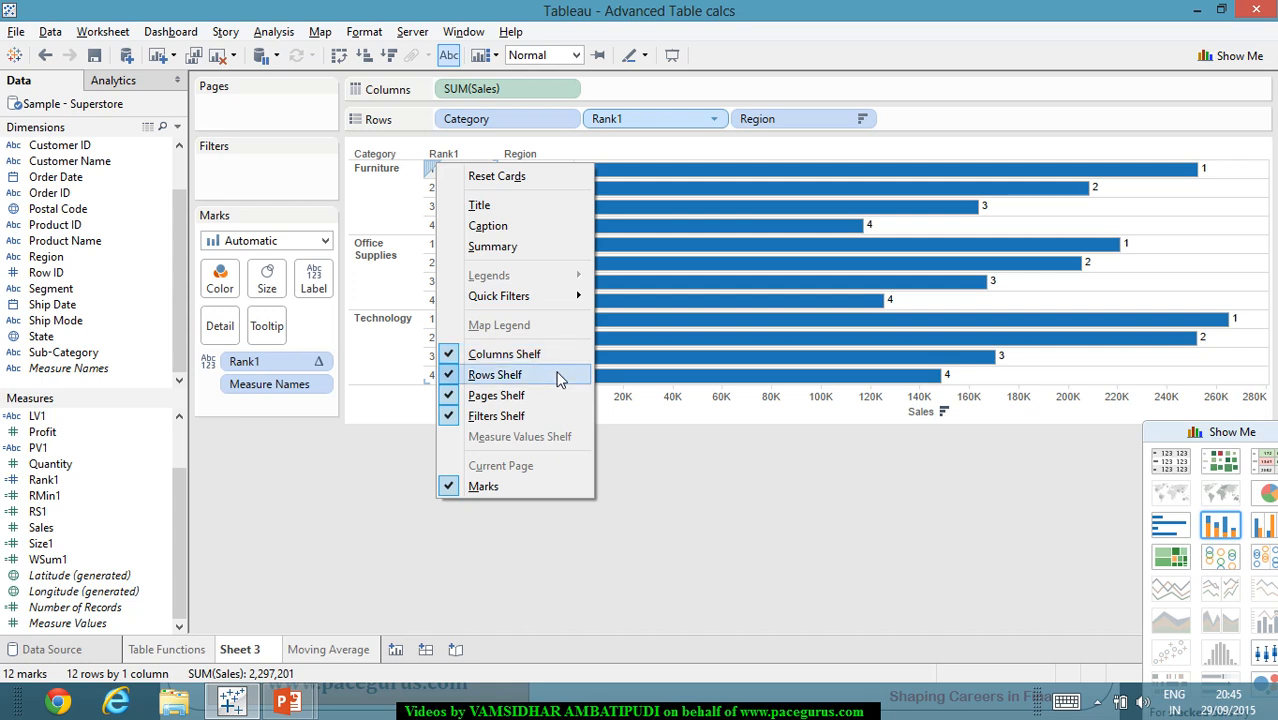
left_click(681, 443)
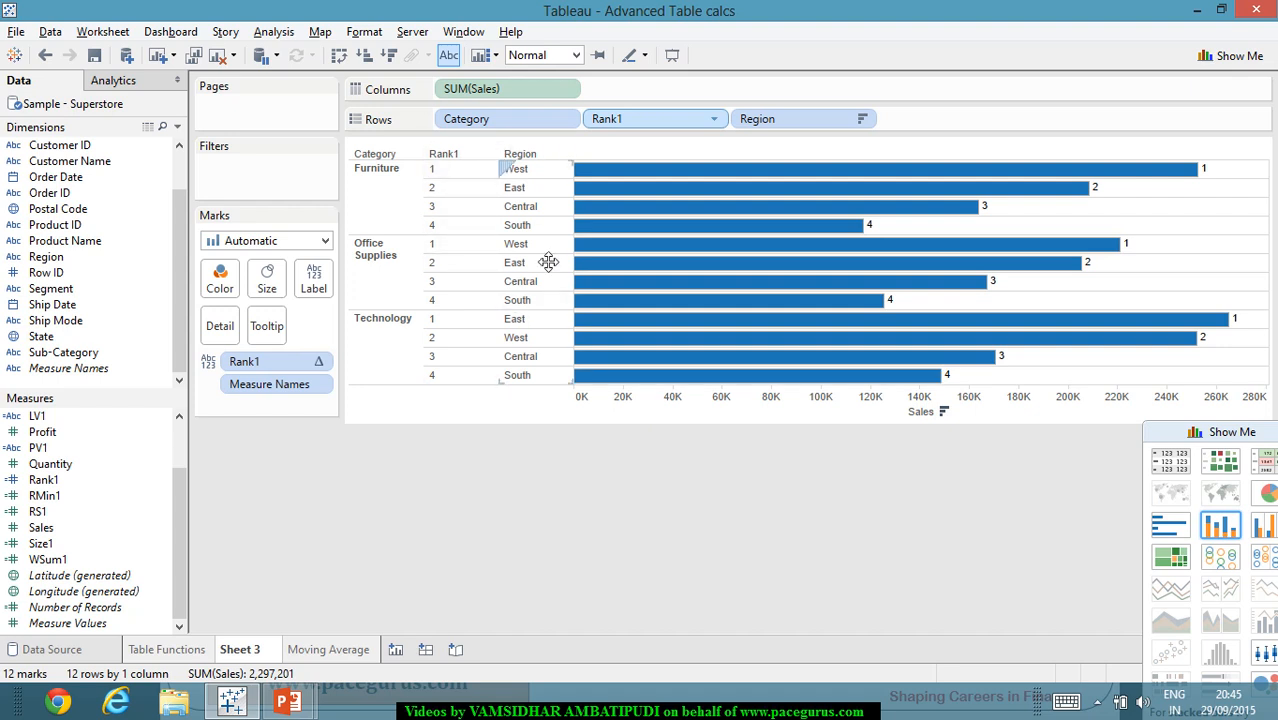
Hide the header of the Rank1 field on the rows.
mouse_move(988, 320)
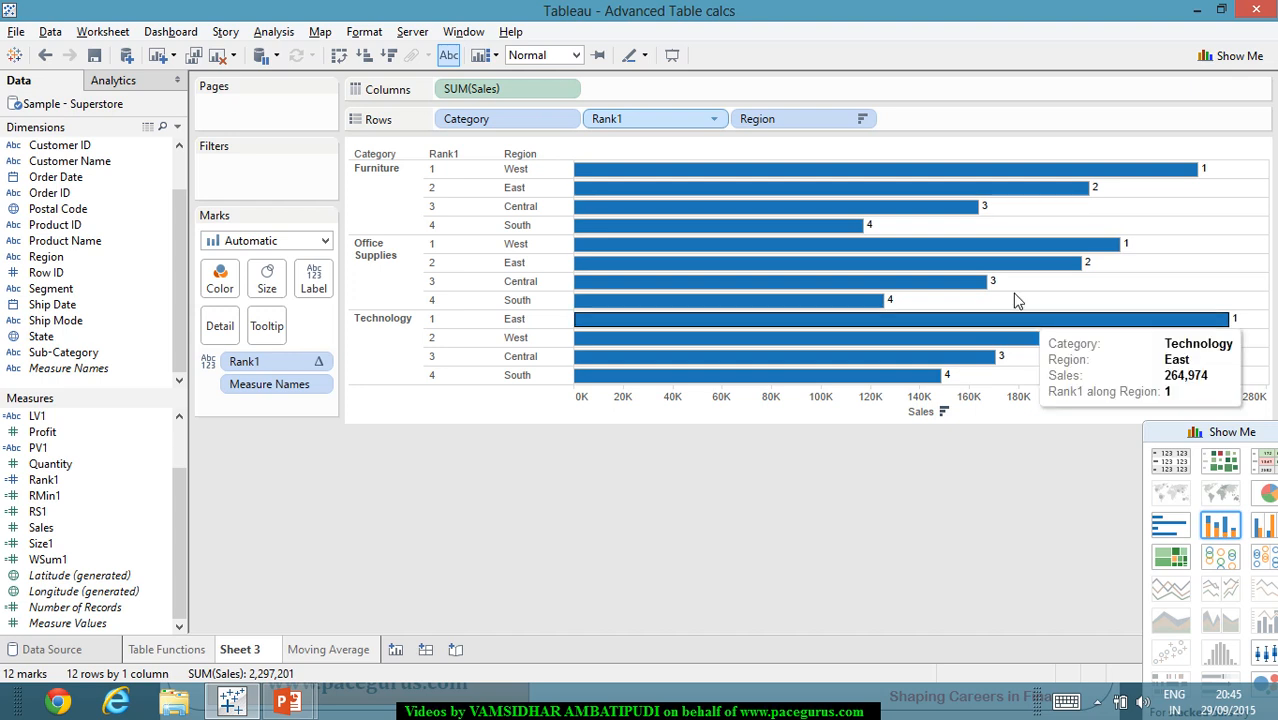
left_click(714, 119)
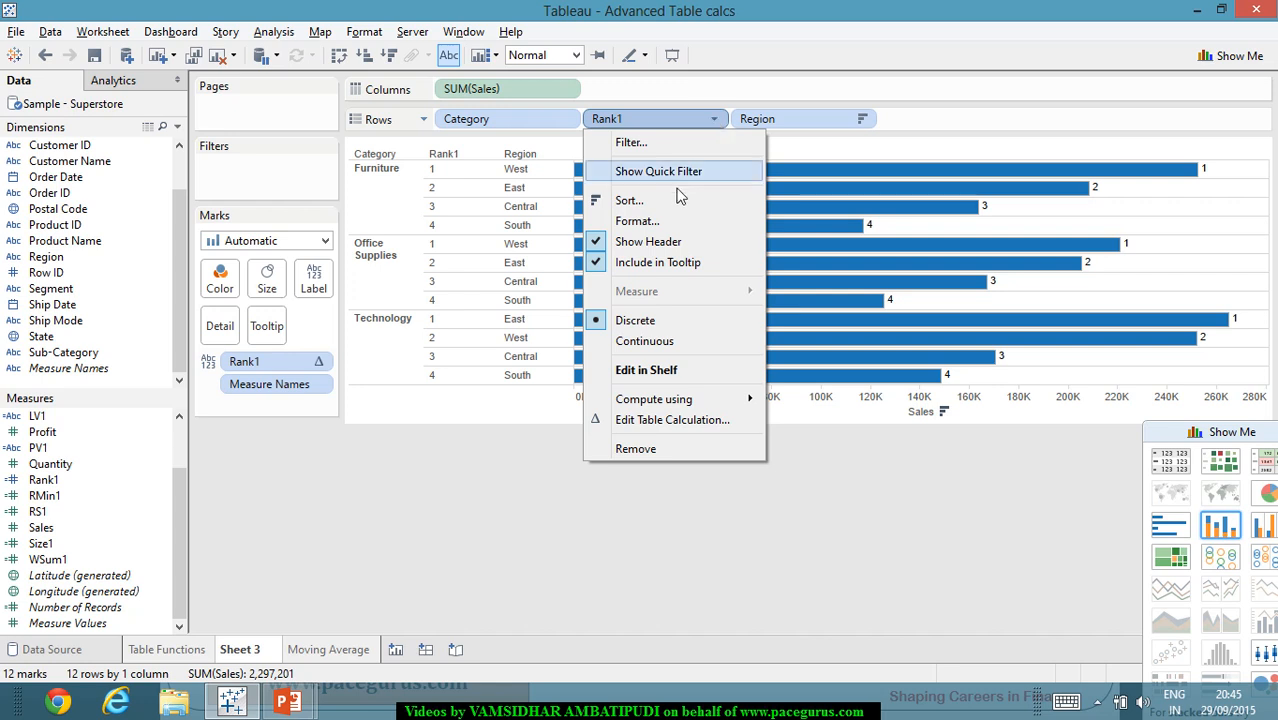
left_click(673, 243)
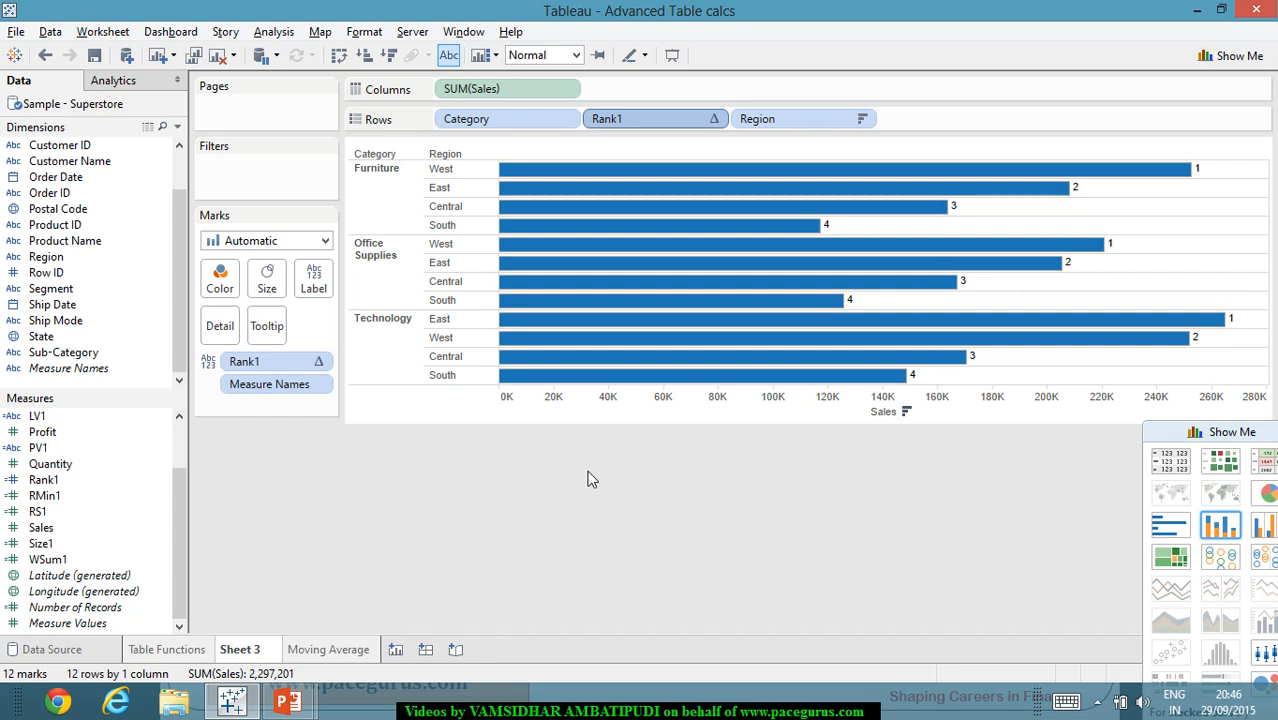
Rename the Sheet 3 worksheet as "Ranking within partitions".
right_click(268, 651)
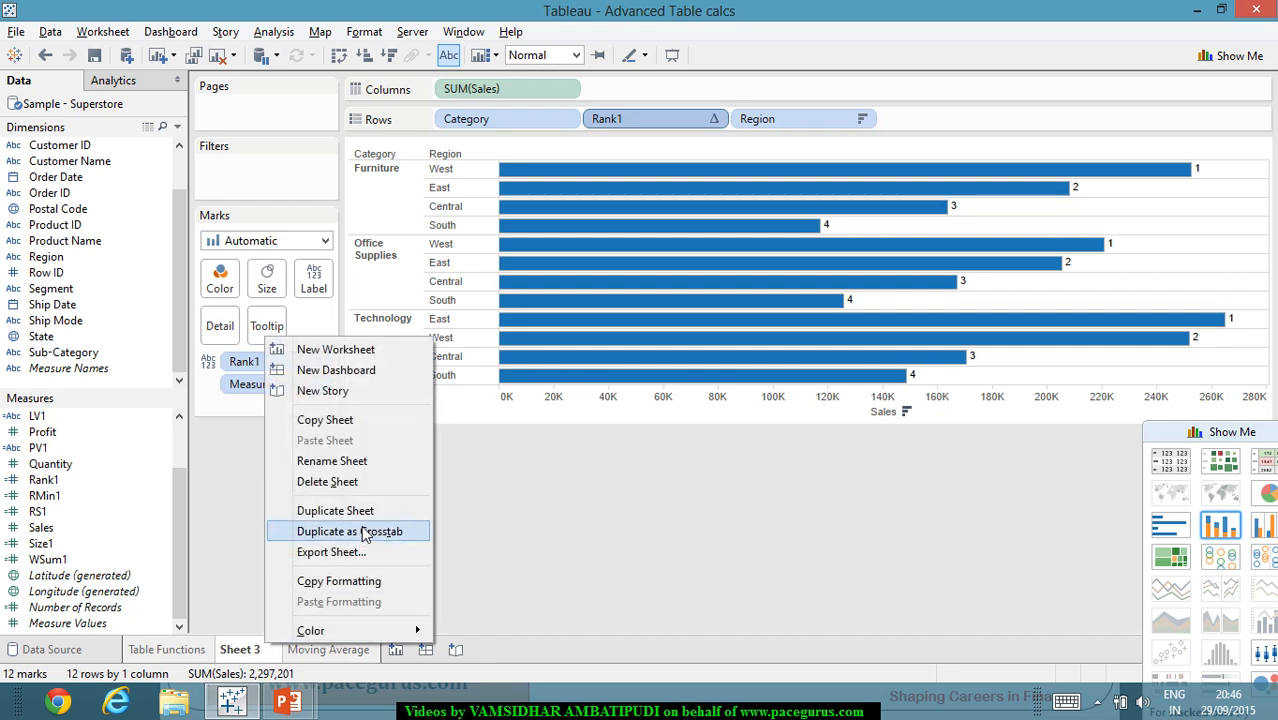
left_click(401, 459)
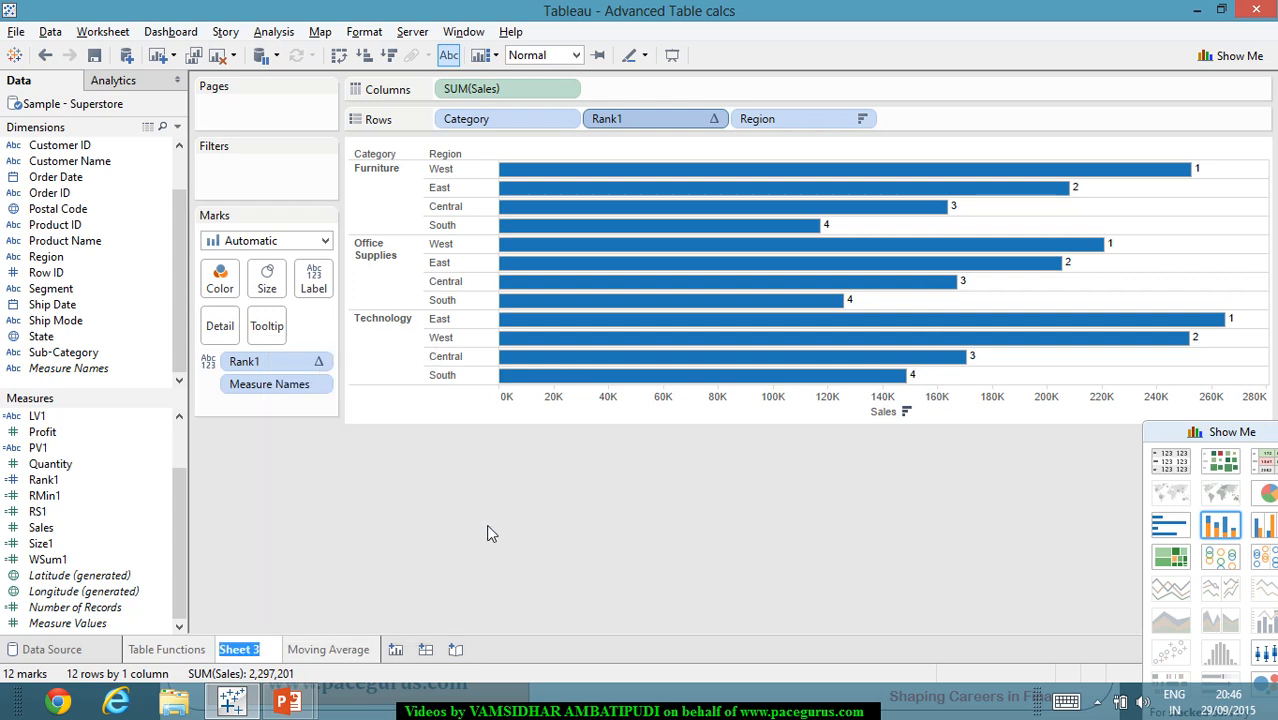
type("Ranking withi")
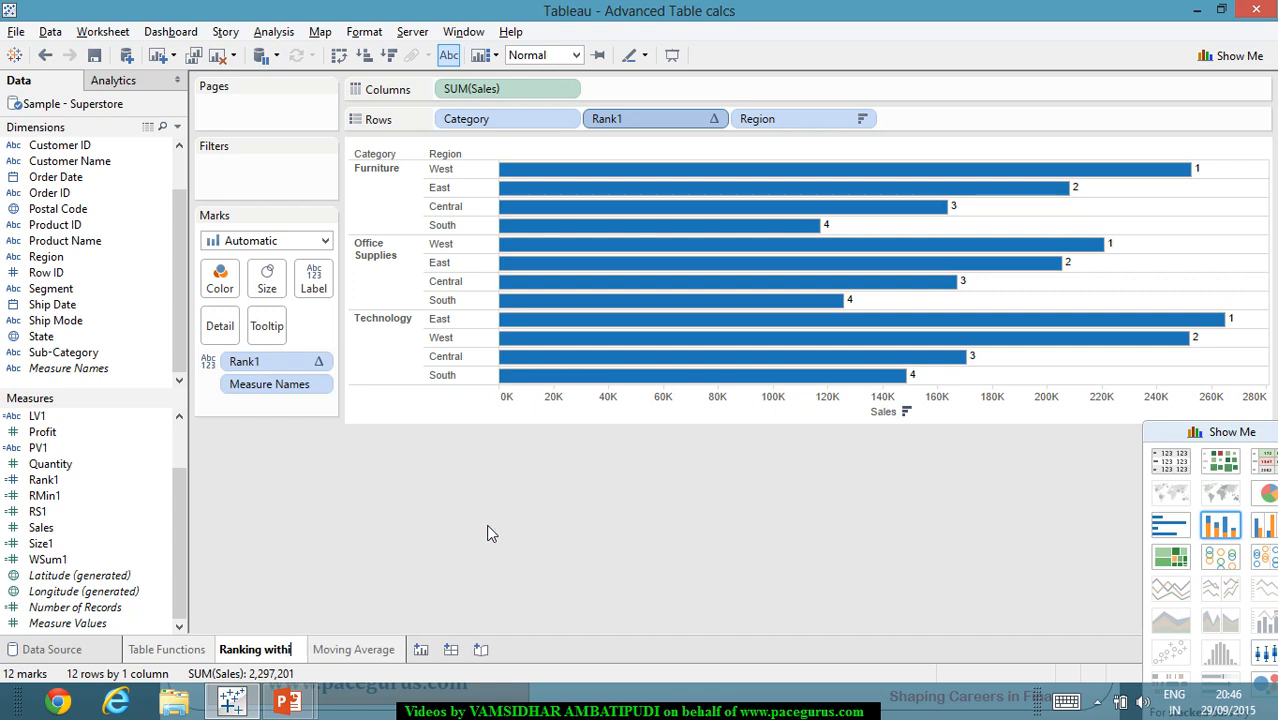
type("n part")
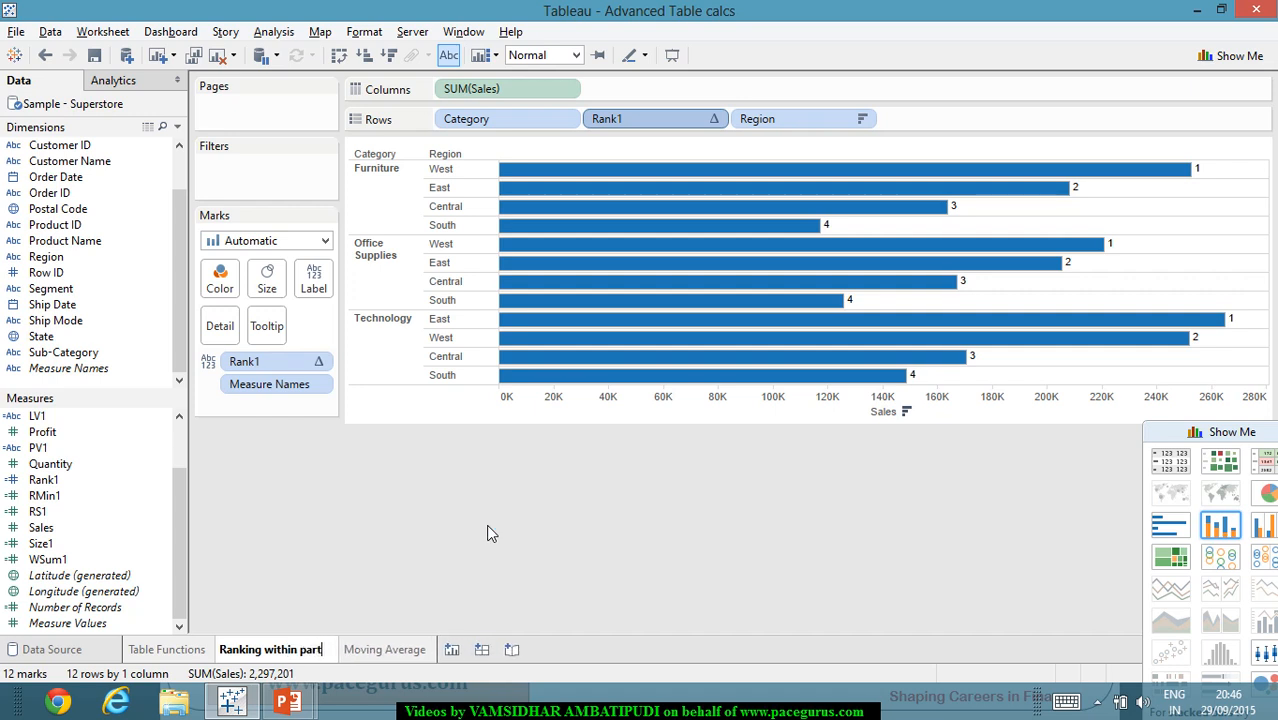
type("itions")
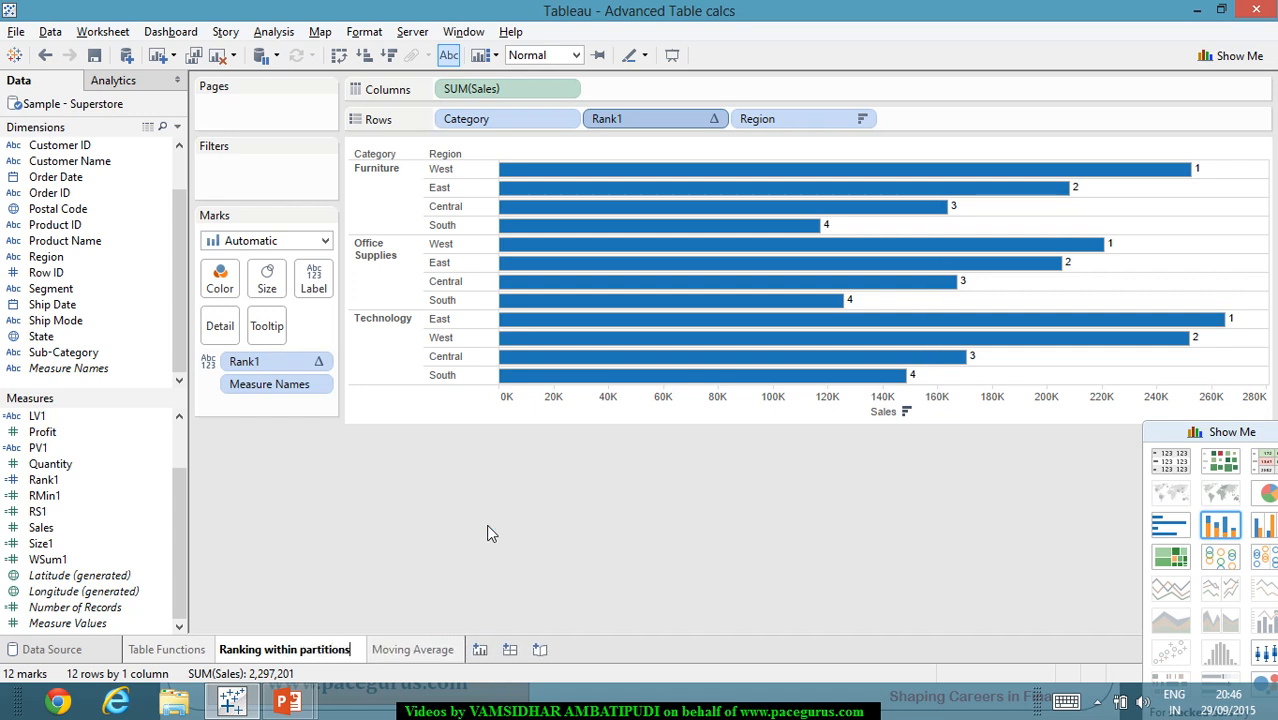
left_click(655, 585)
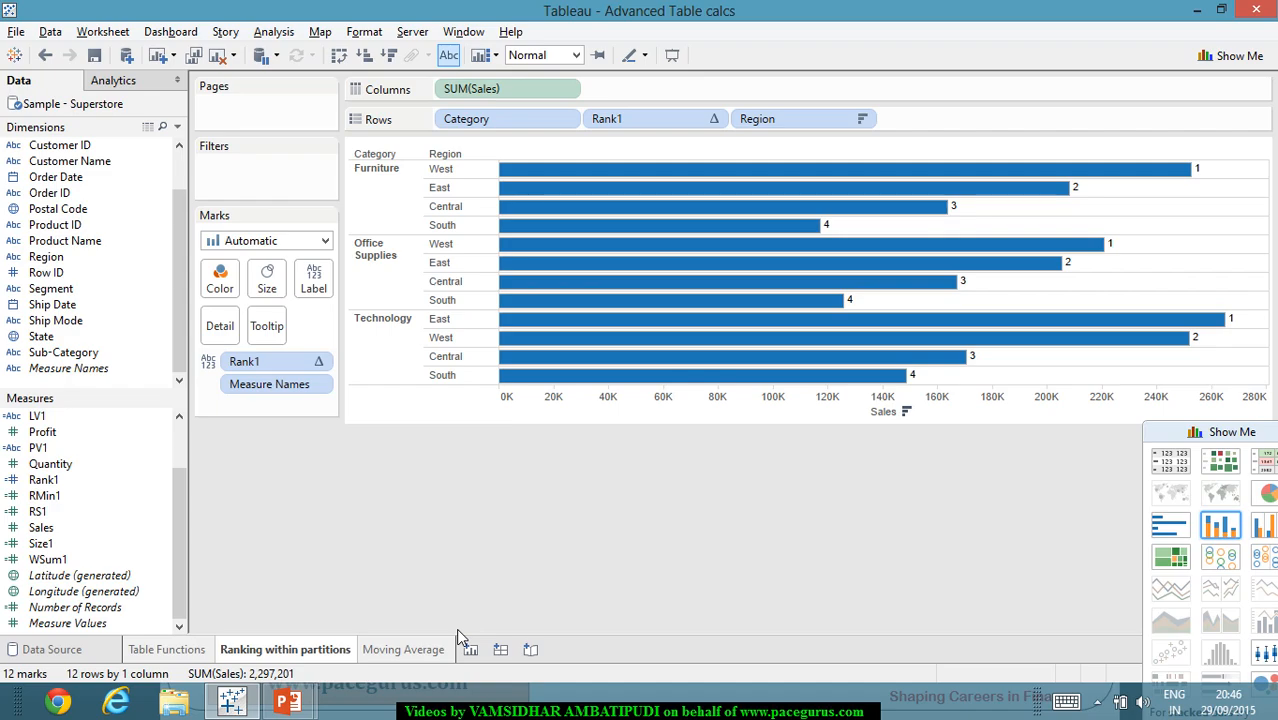
Switch to the PowerPoint slide show, erase the ink, handwrite an underlined "Late filtering" below the title, and return to Tableau.
key("alt+Tab")
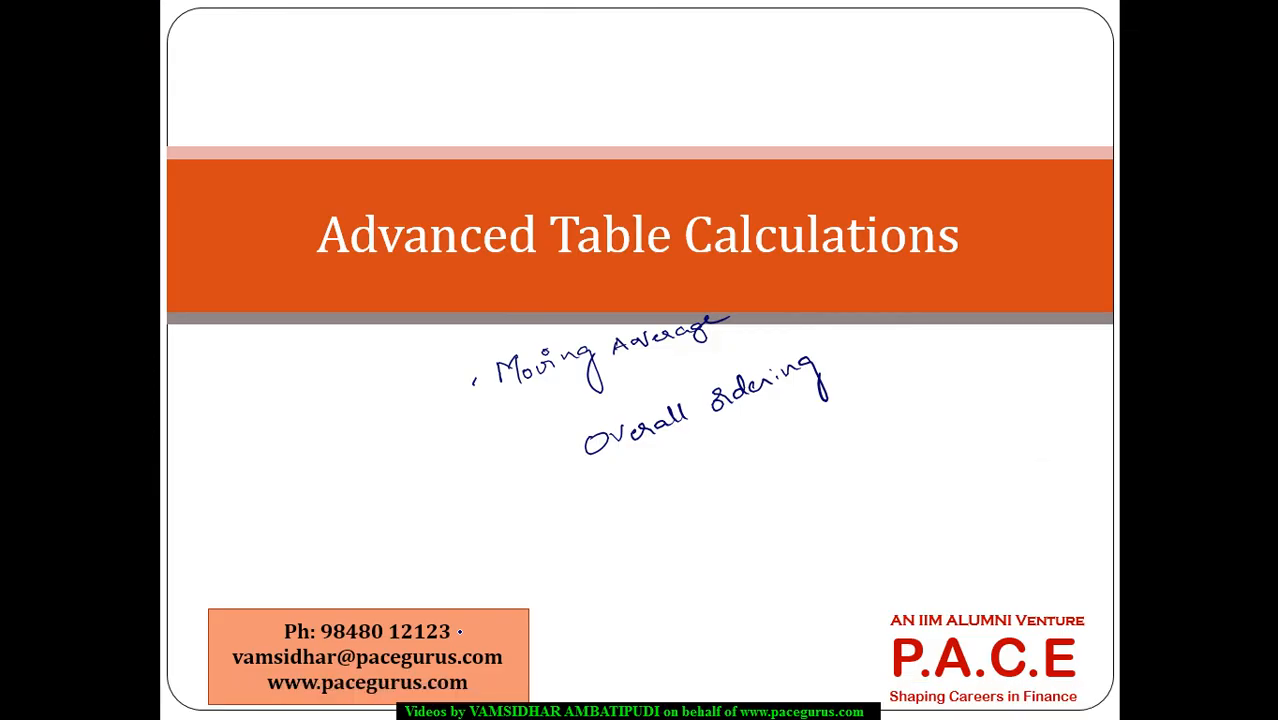
key("e")
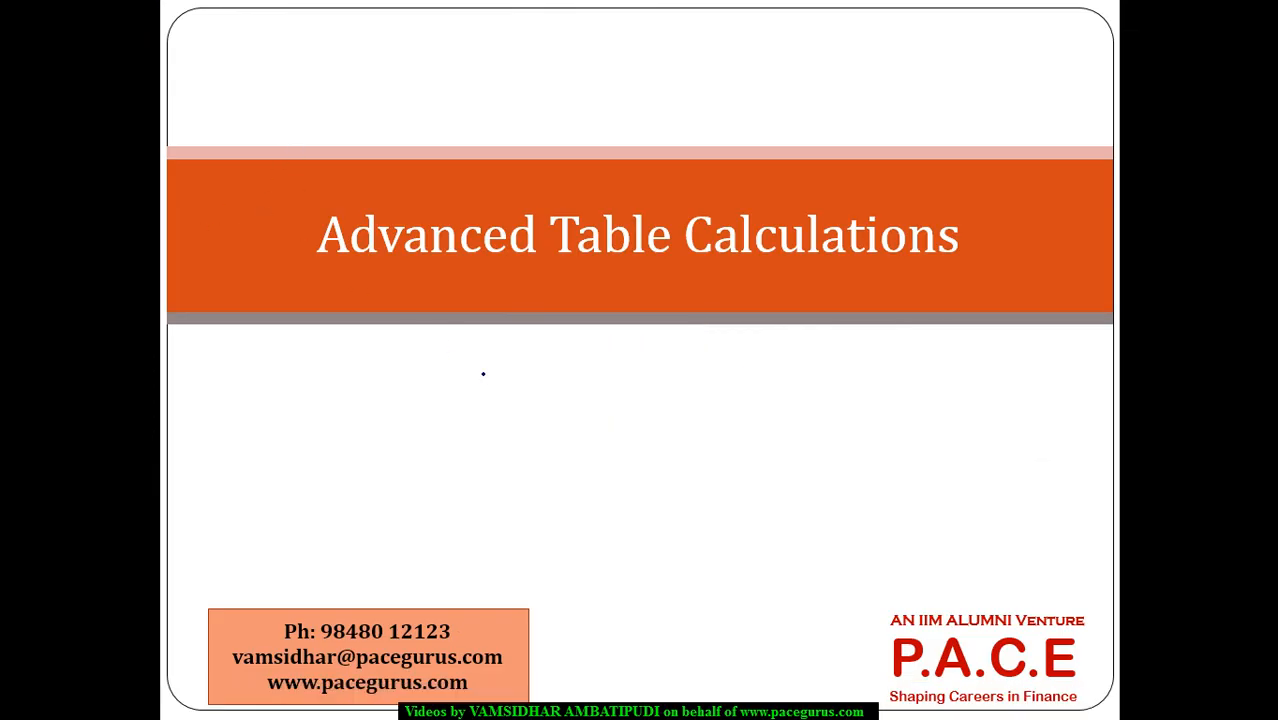
mouse_move(490, 377)
left_mouse_down()
mouse_move(494, 414)
mouse_move(550, 404)
left_mouse_up()
mouse_move(560, 364)
left_mouse_down()
mouse_move(556, 398)
mouse_move(564, 379)
left_mouse_up()
mouse_move(572, 389)
left_mouse_down()
mouse_move(612, 408)
mouse_move(652, 344)
mouse_move(682, 356)
mouse_move(716, 344)
mouse_move(742, 404)
mouse_move(746, 356)
left_mouse_up()
left_click_drag(494, 432, 748, 354)
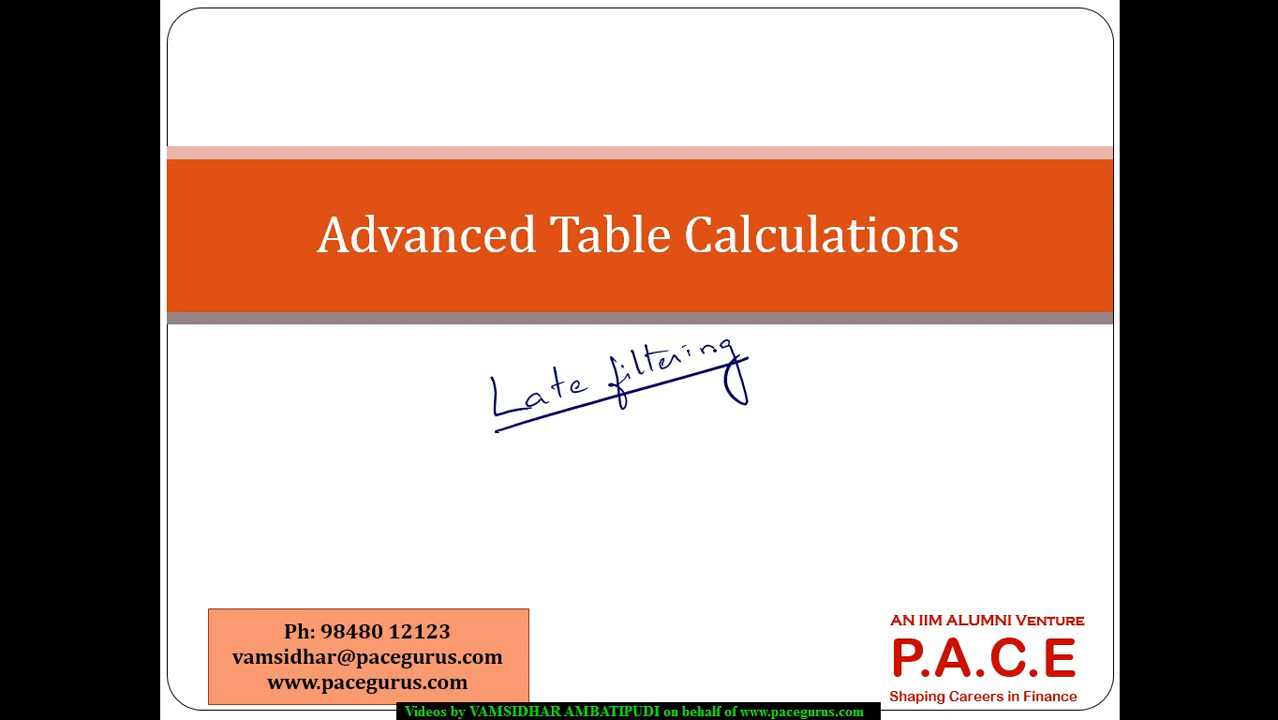
key("alt+Tab")
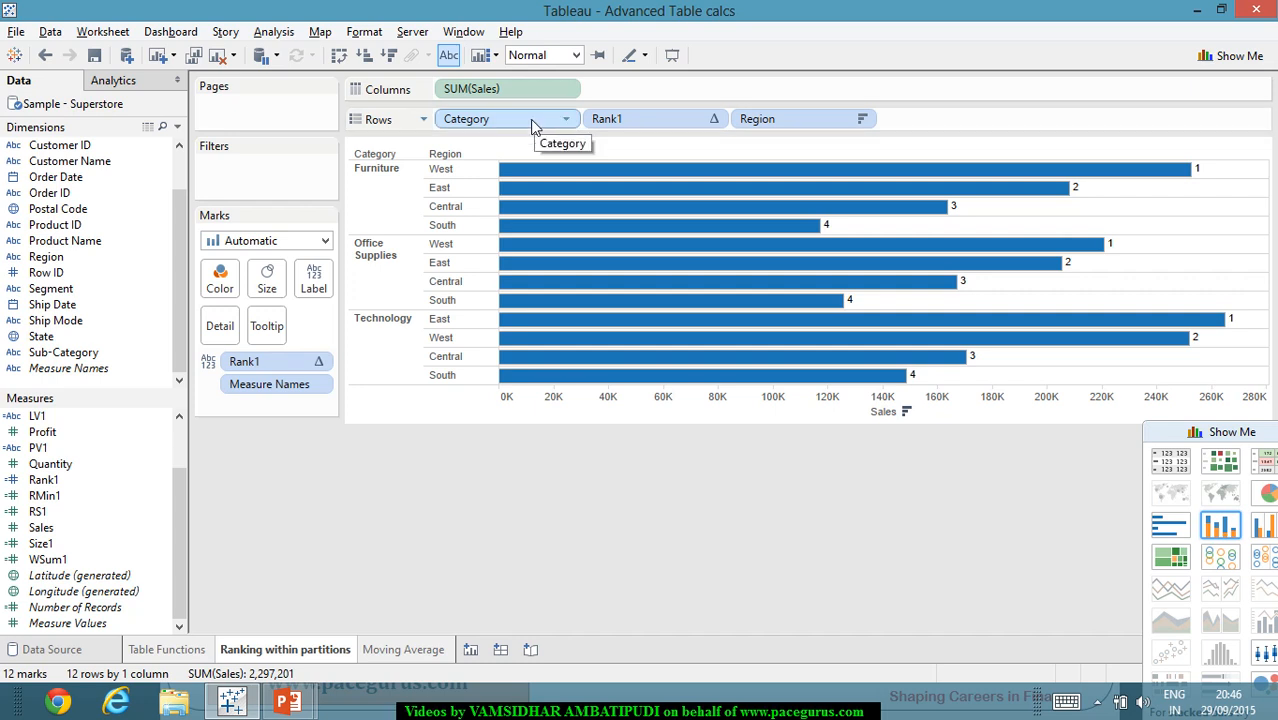
left_click_drag(700, 119, 97, 235)
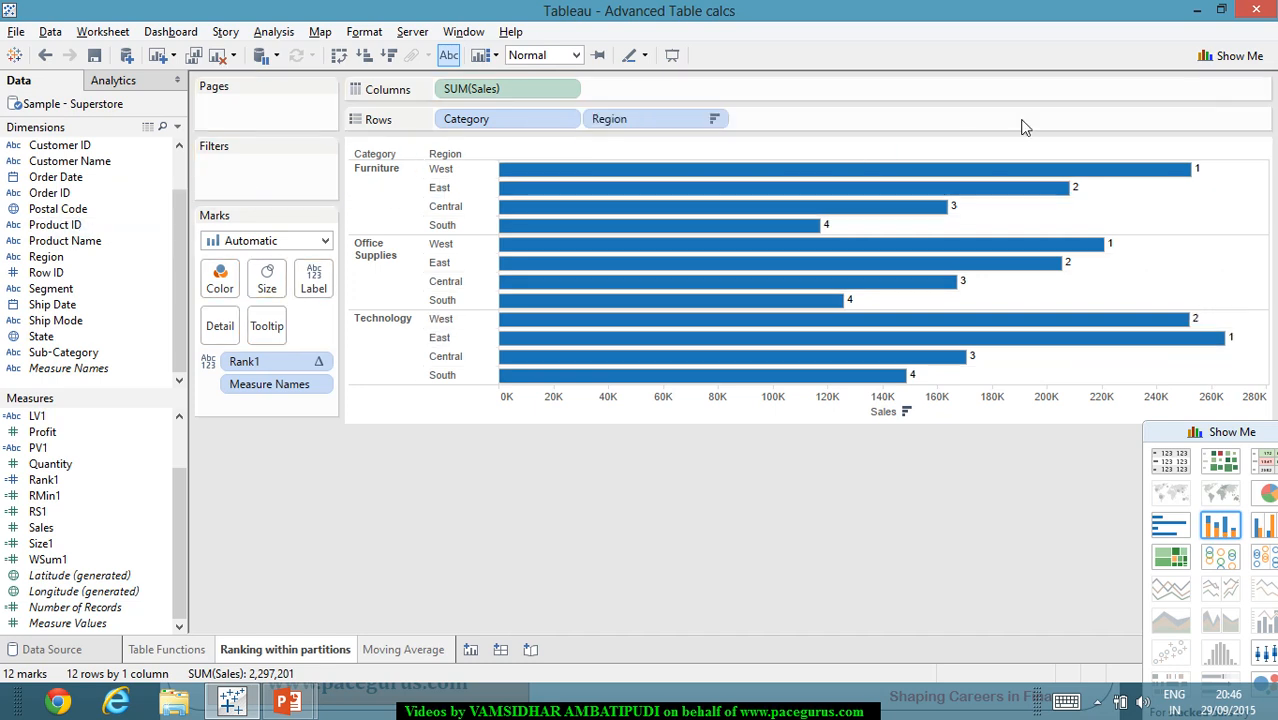
left_click_drag(675, 119, 123, 334)
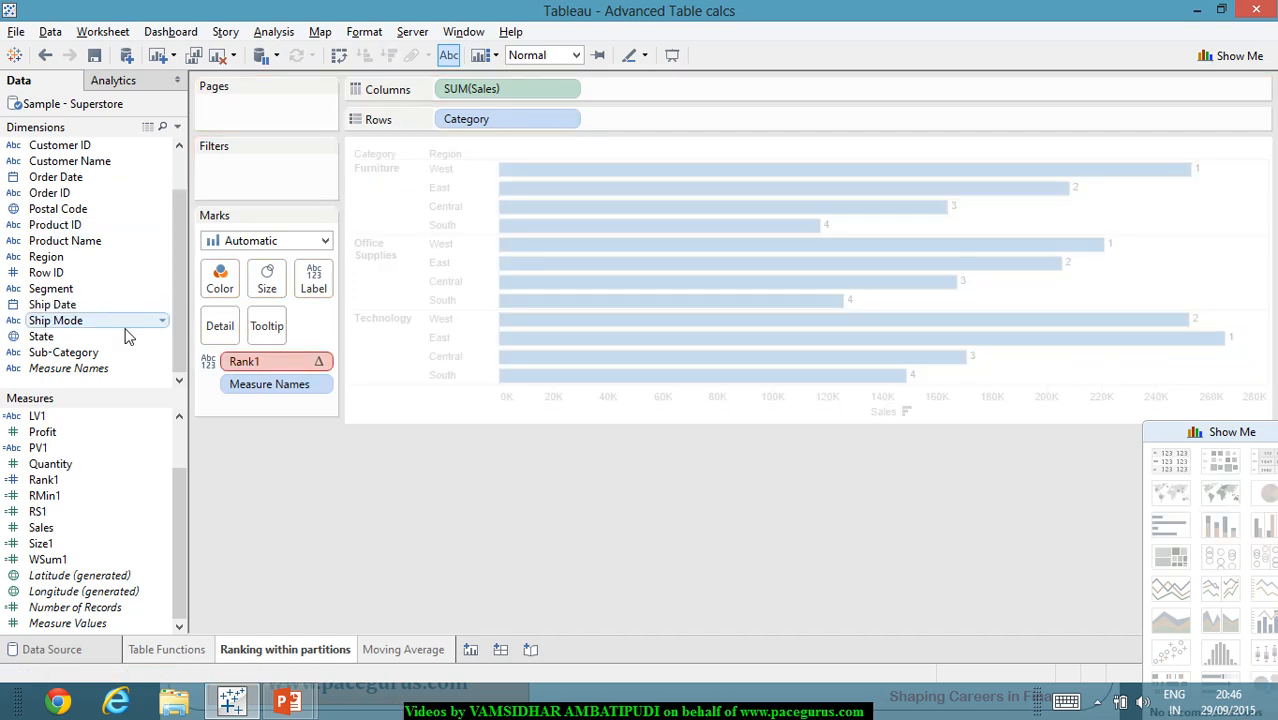
left_click_drag(242, 359, 115, 428)
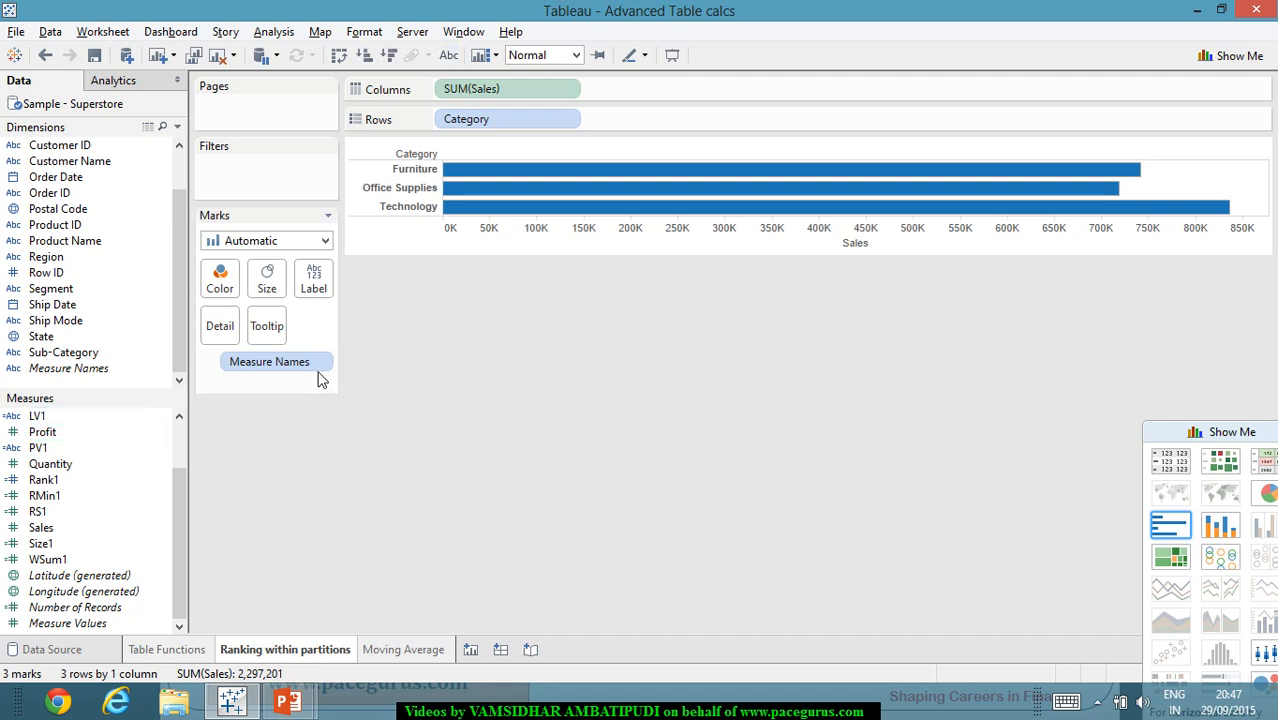
left_click_drag(322, 368, 175, 490)
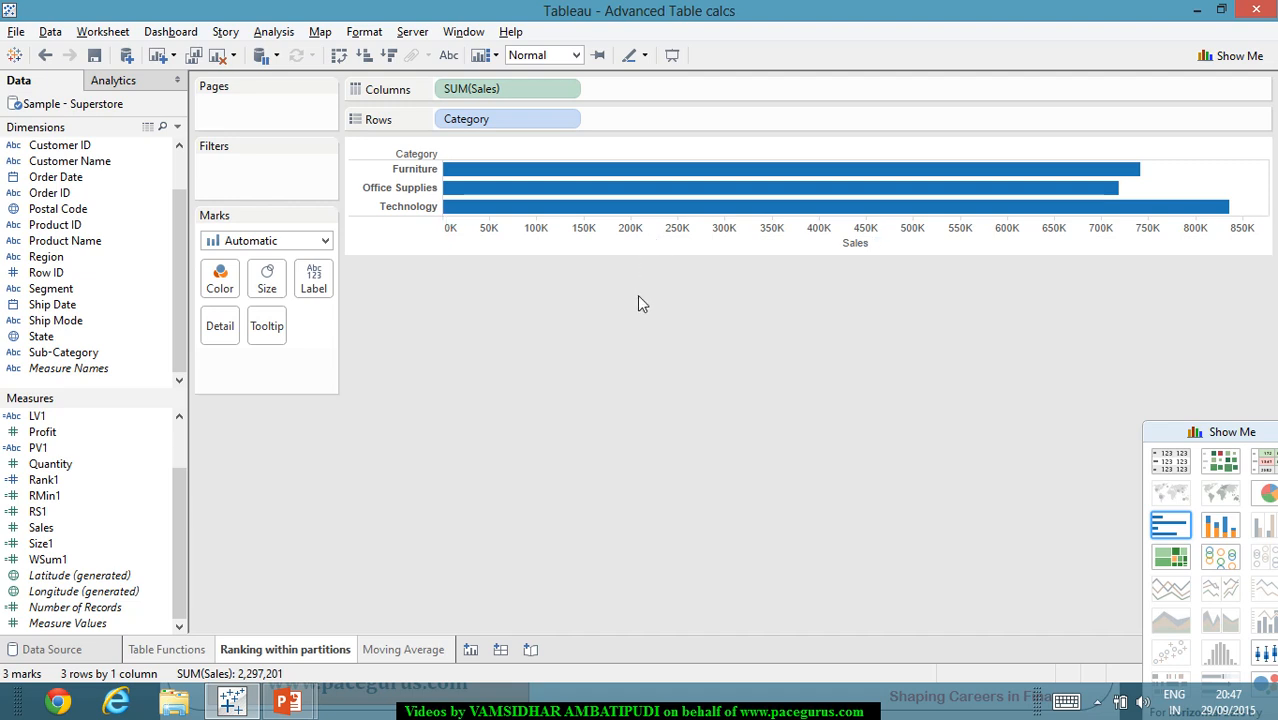
key("ctrl+z")
key("ctrl+z")
key("ctrl+z")
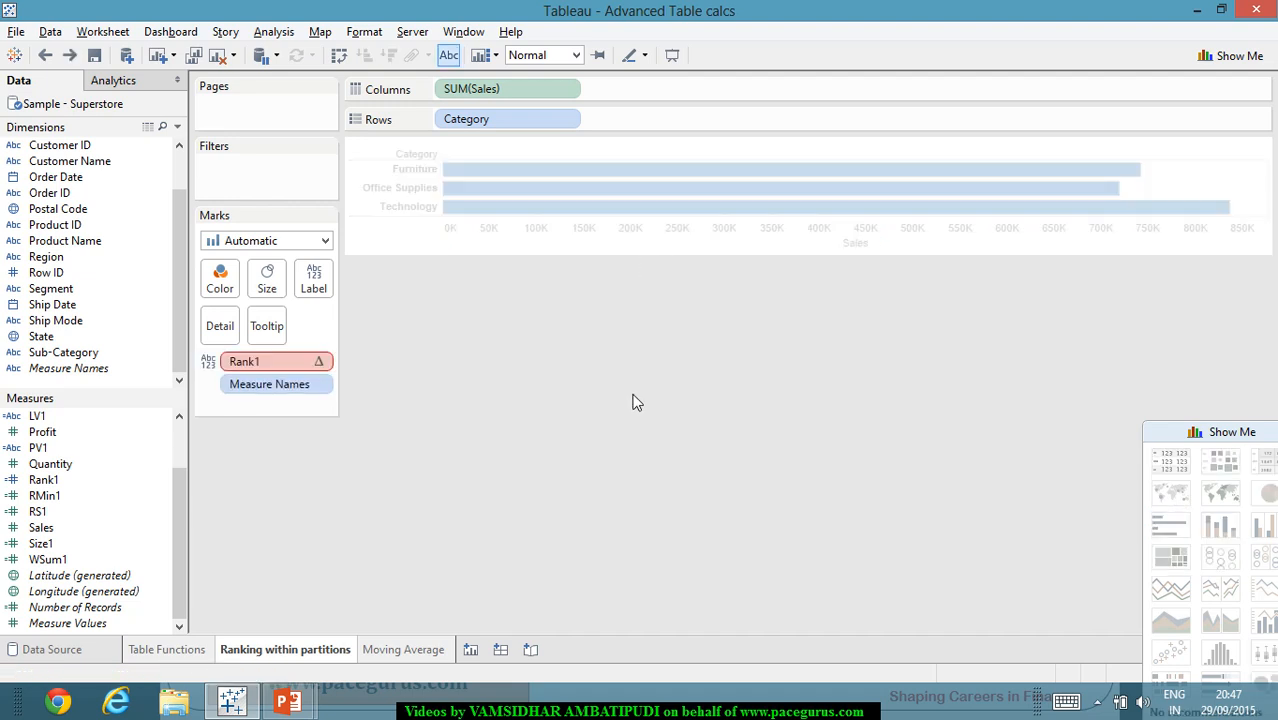
key("ctrl+z")
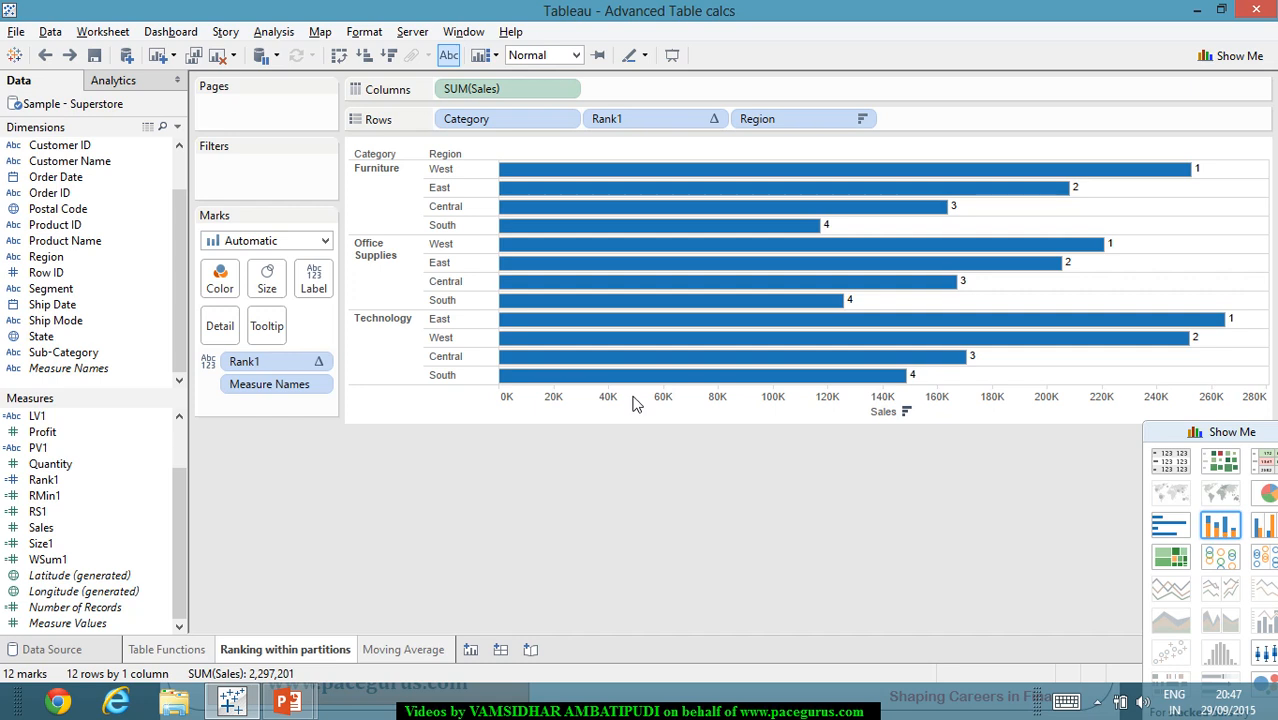
Duplicate the "Ranking within partitions" worksheet and rename the copy as "Late Filtering".
right_click(314, 661)
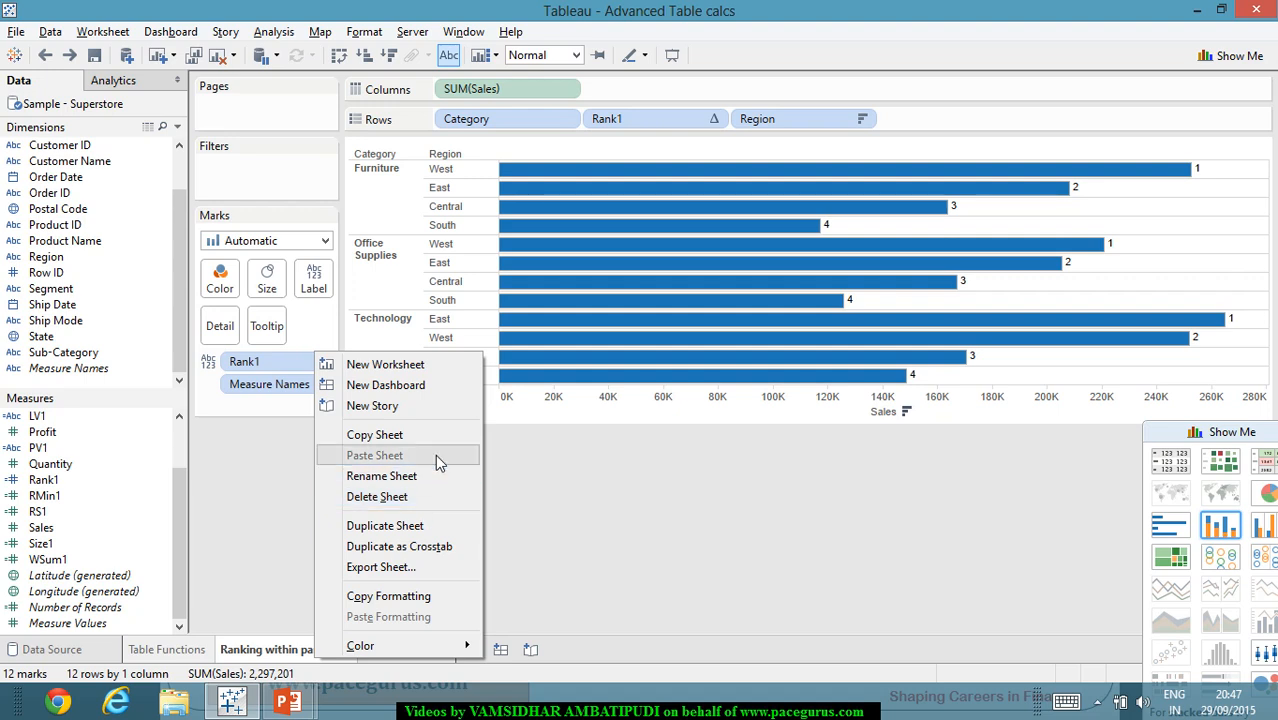
left_click(444, 524)
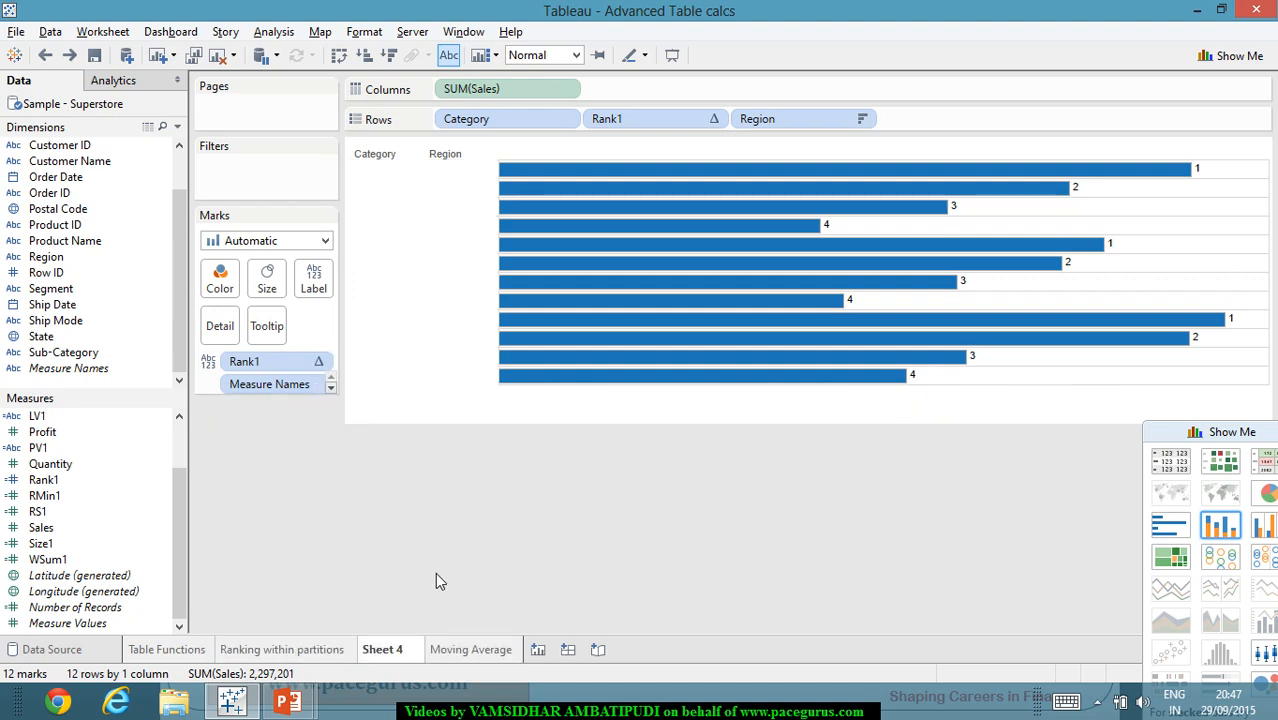
right_click(404, 656)
right_click(399, 652)
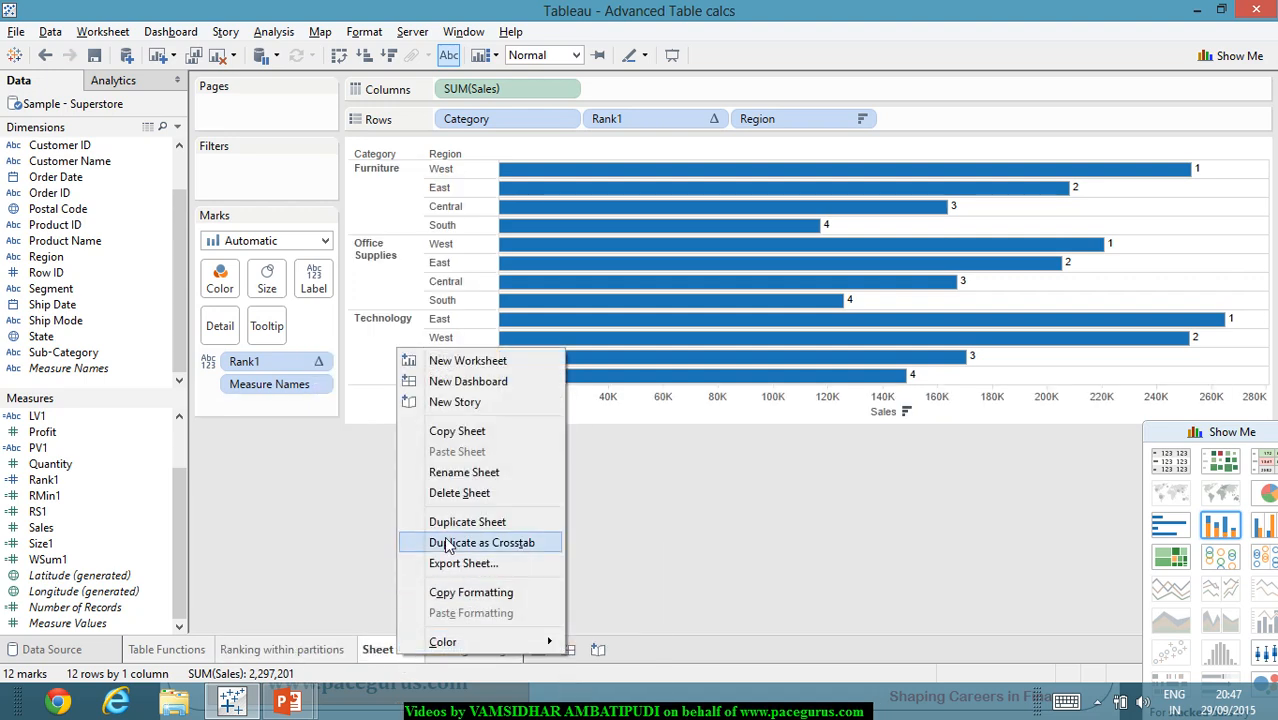
left_click(455, 472)
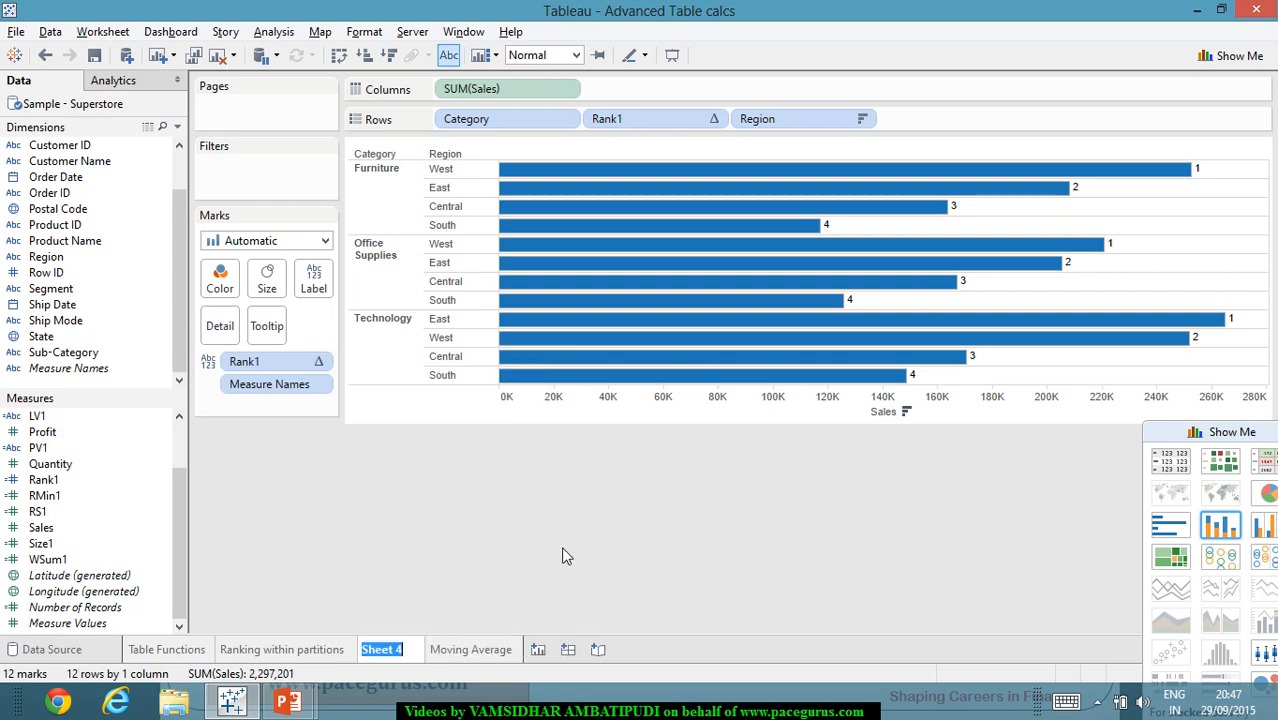
type("Late Filte")
type("ring")
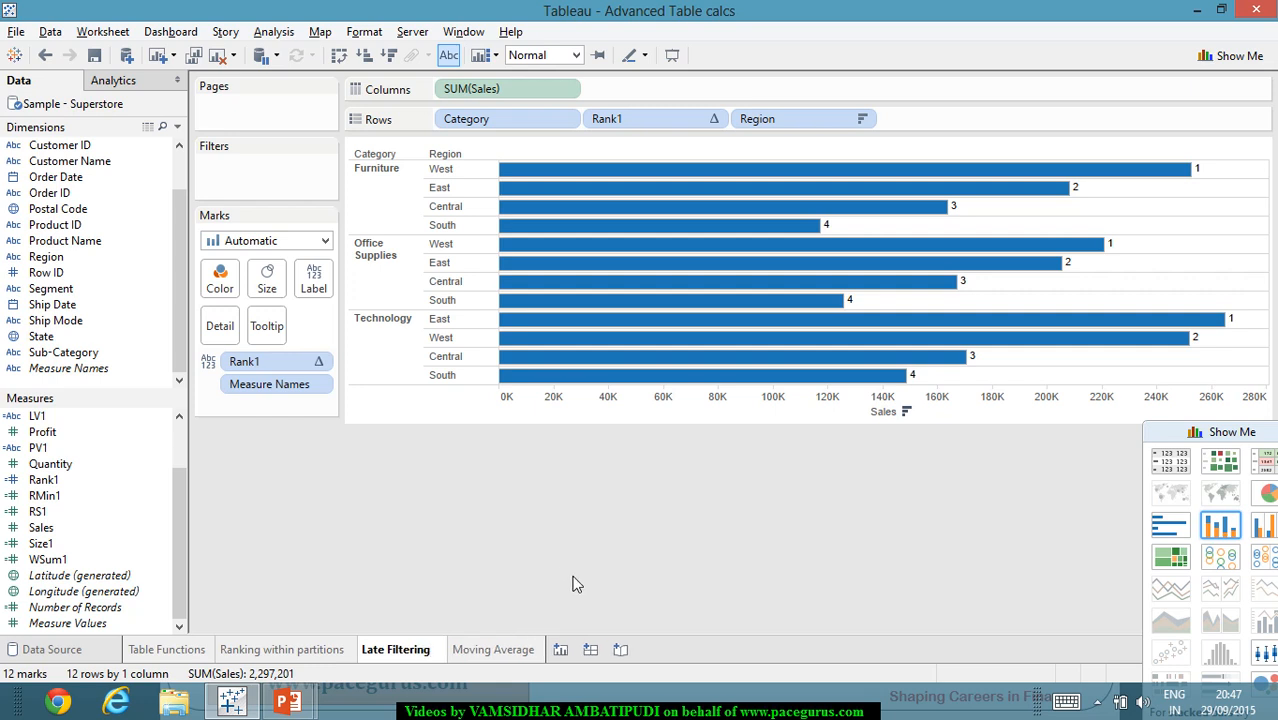
key("Return")
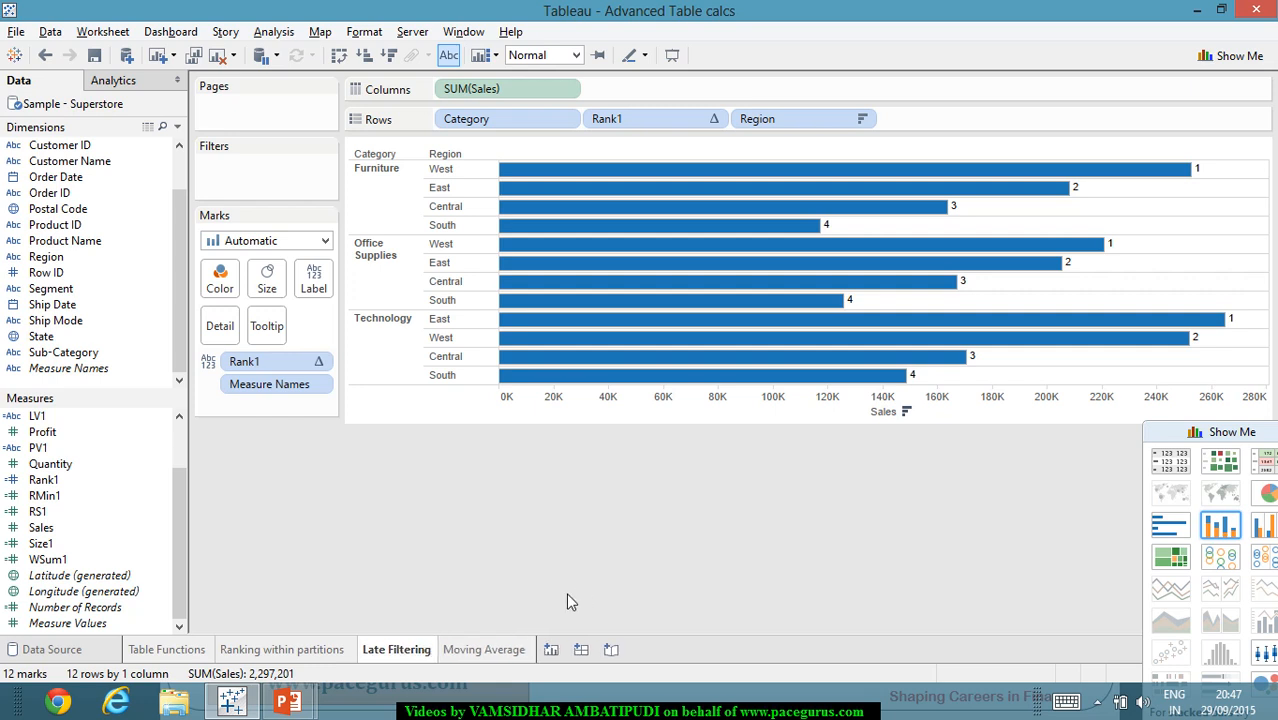
Remove Measure Names and Rank1 from the marks, and Rank1 and Region from the rows, leaving Sales by Category.
left_click_drag(270, 384, 28, 430)
left_click_drag(250, 361, 70, 400)
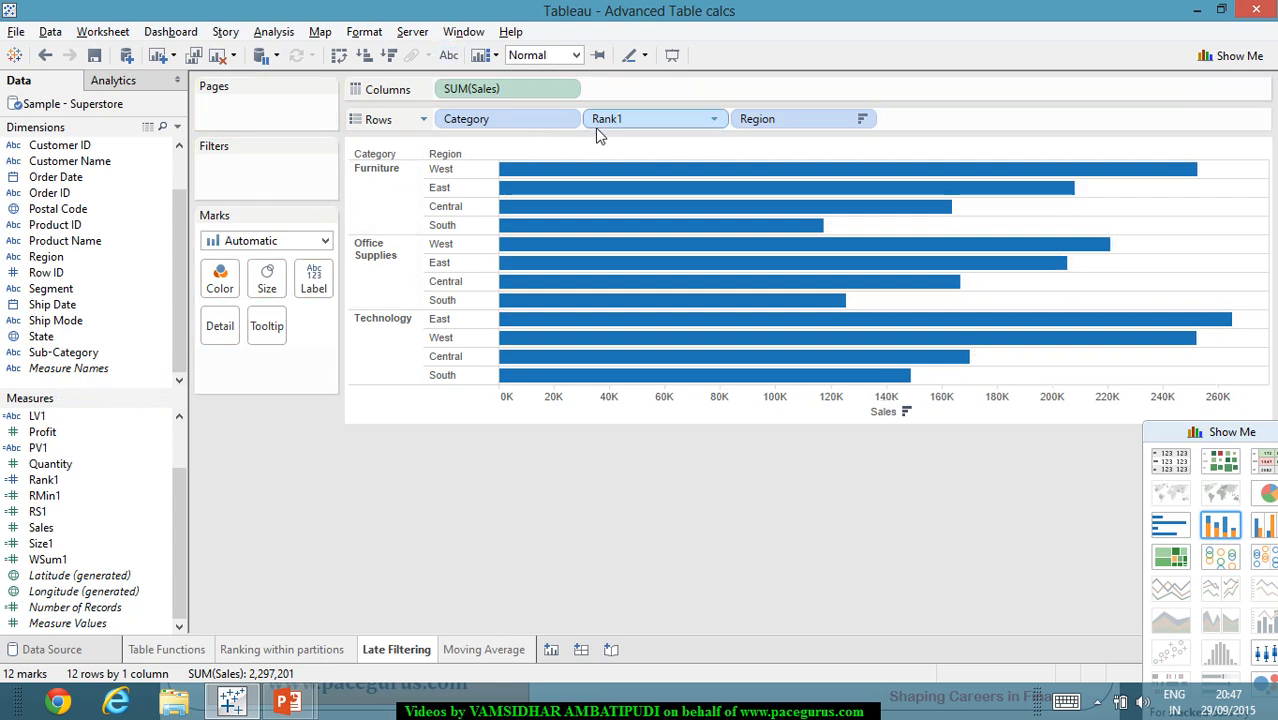
left_click_drag(605, 120, 208, 272)
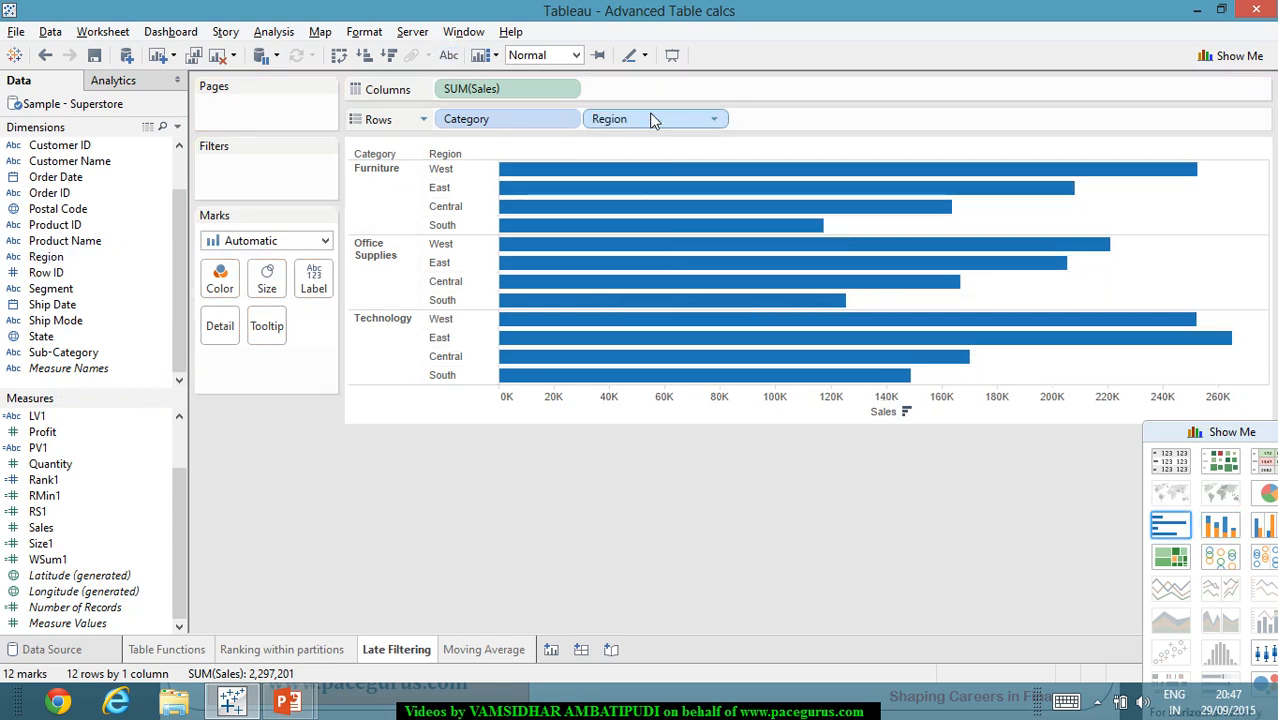
left_click_drag(650, 119, 66, 210)
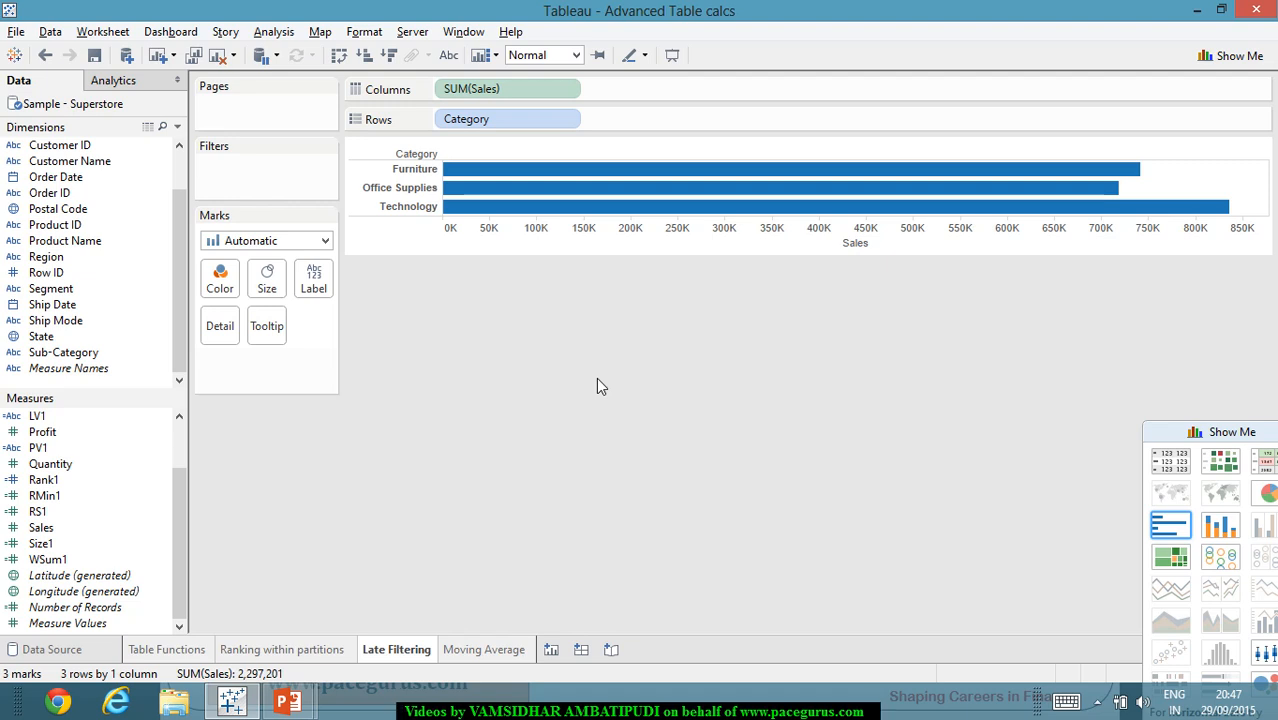
Apply the Percent of Total quick table calculation to SUM(Sales) on the columns and copy it to the Label mark.
left_click(567, 92)
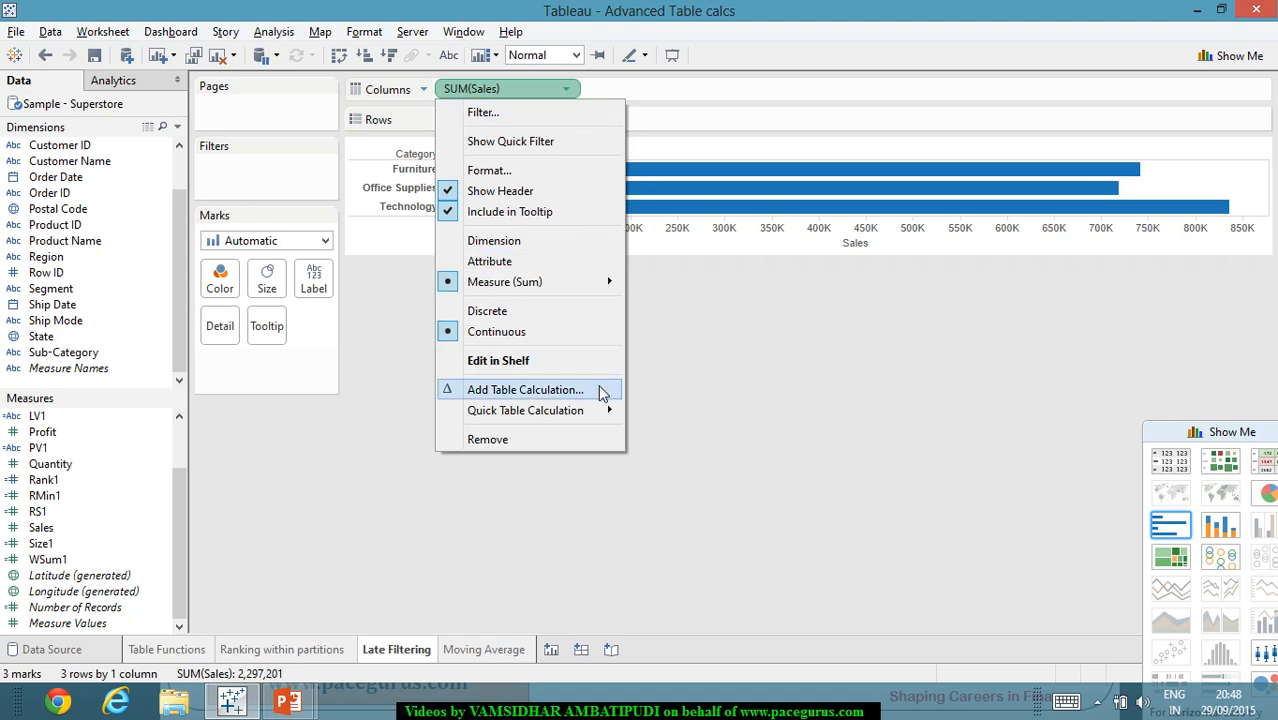
mouse_move(605, 410)
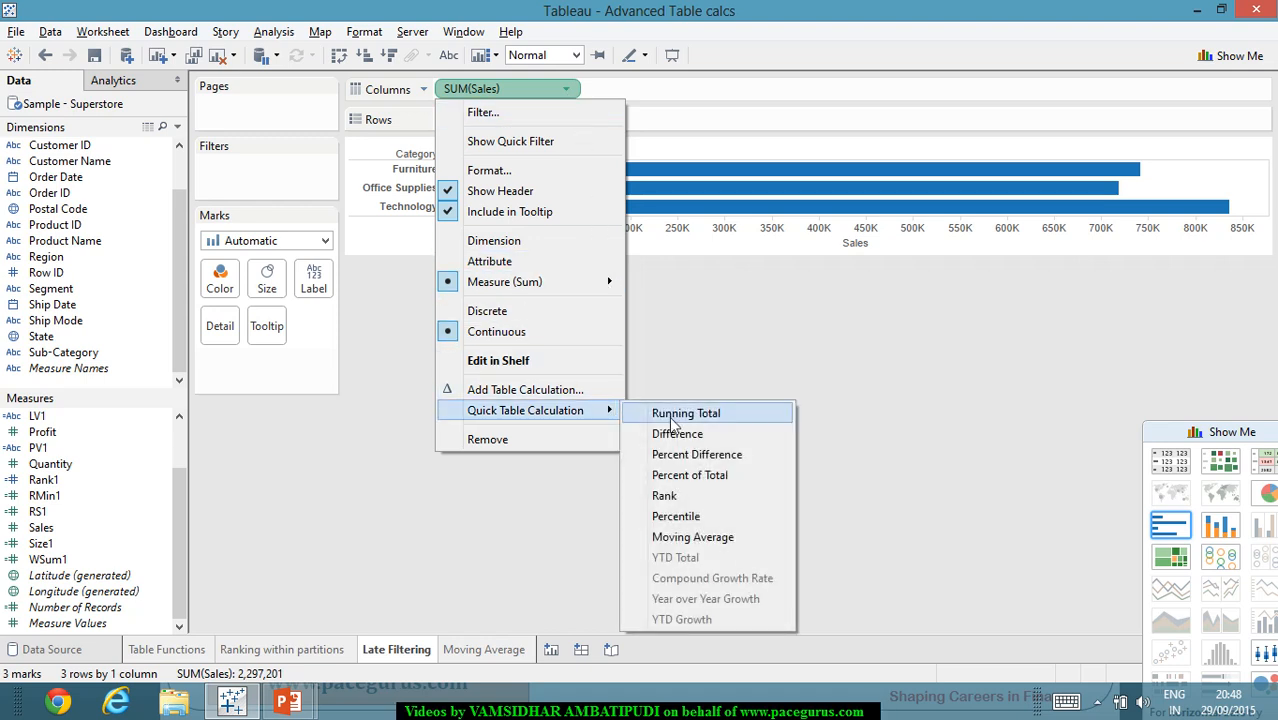
left_click(704, 478)
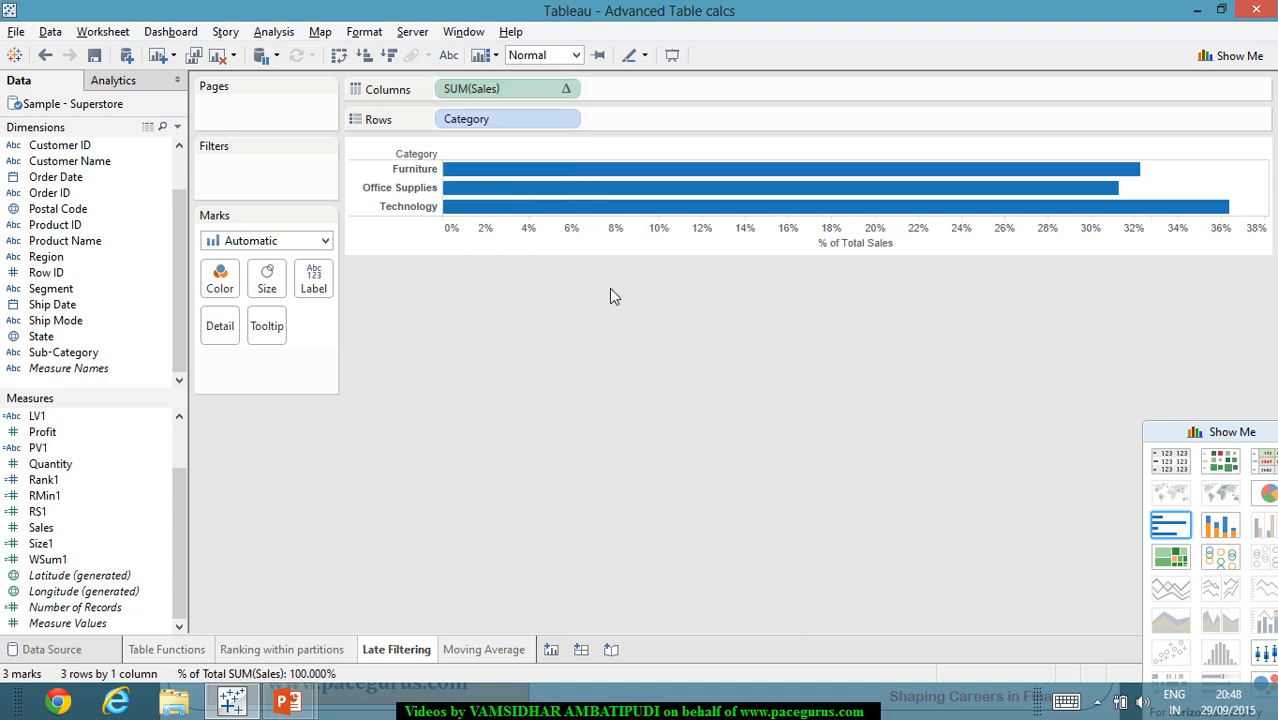
mouse_move(520, 199)
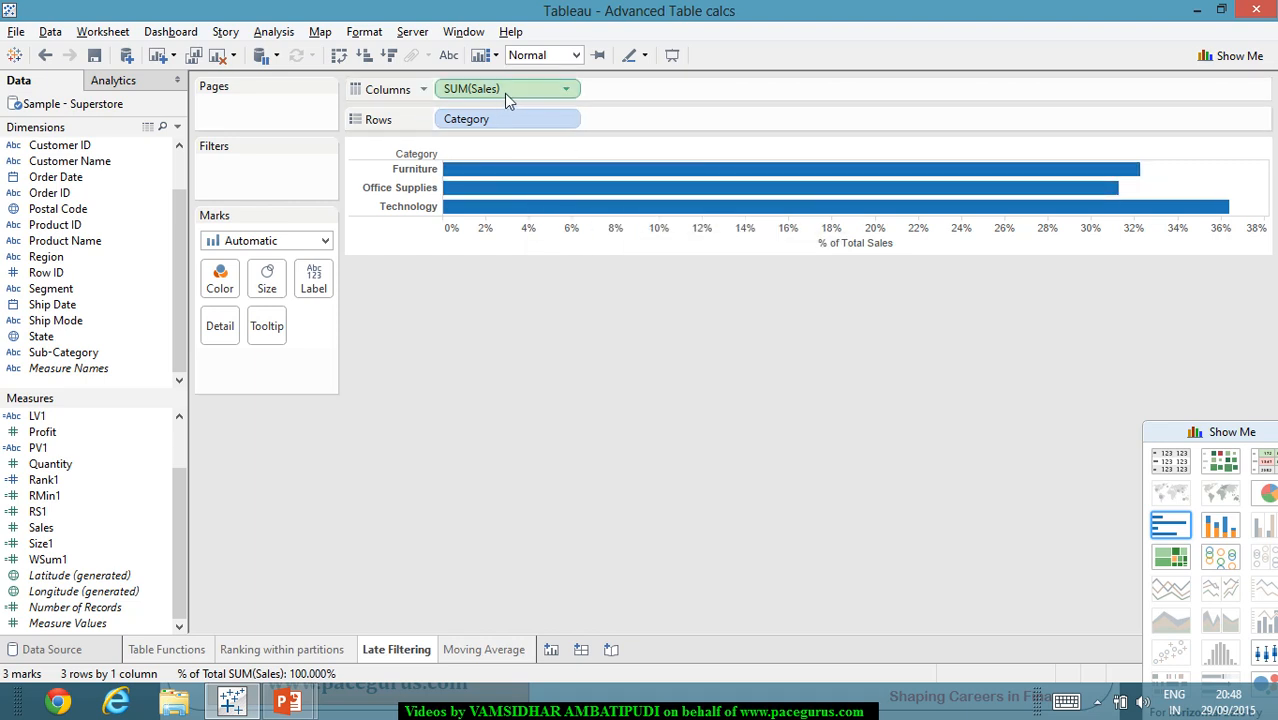
left_click_drag(504, 93, 316, 287)
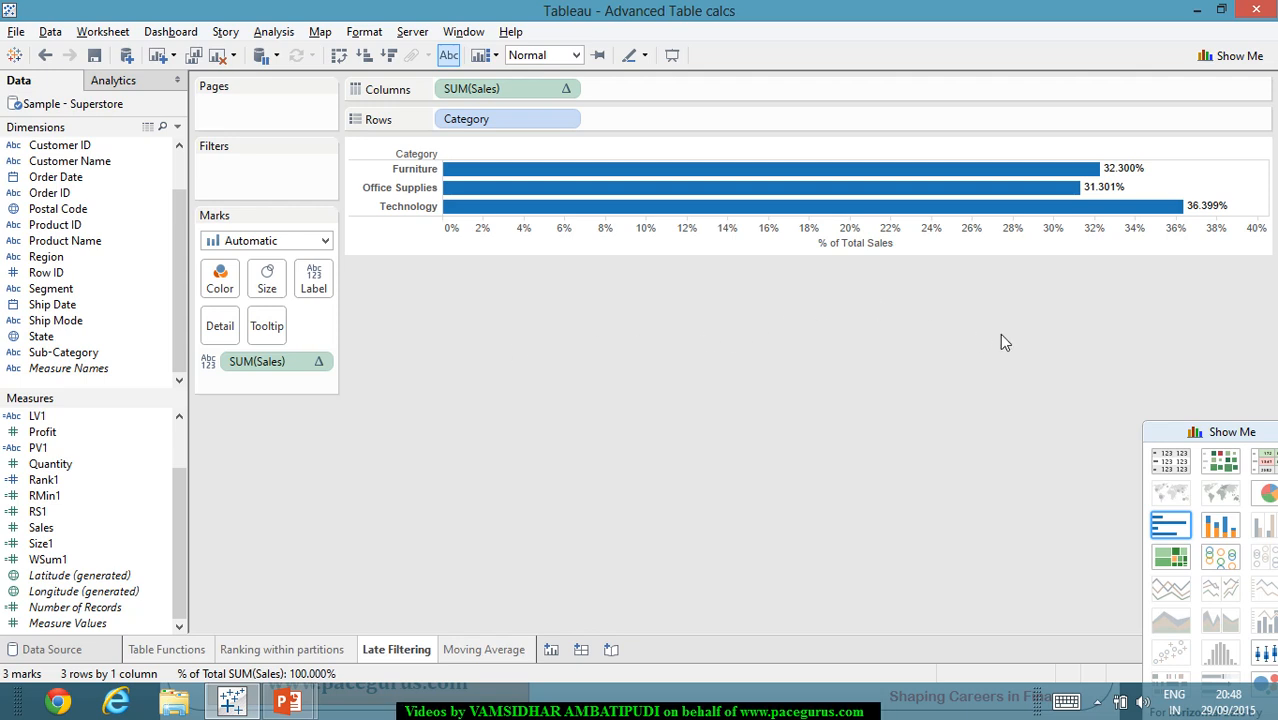
Add a Category filter that leaves out Office Supplies and keeps Furniture and Technology.
mouse_move(1122, 198)
scroll(181, 218, "up", 1)
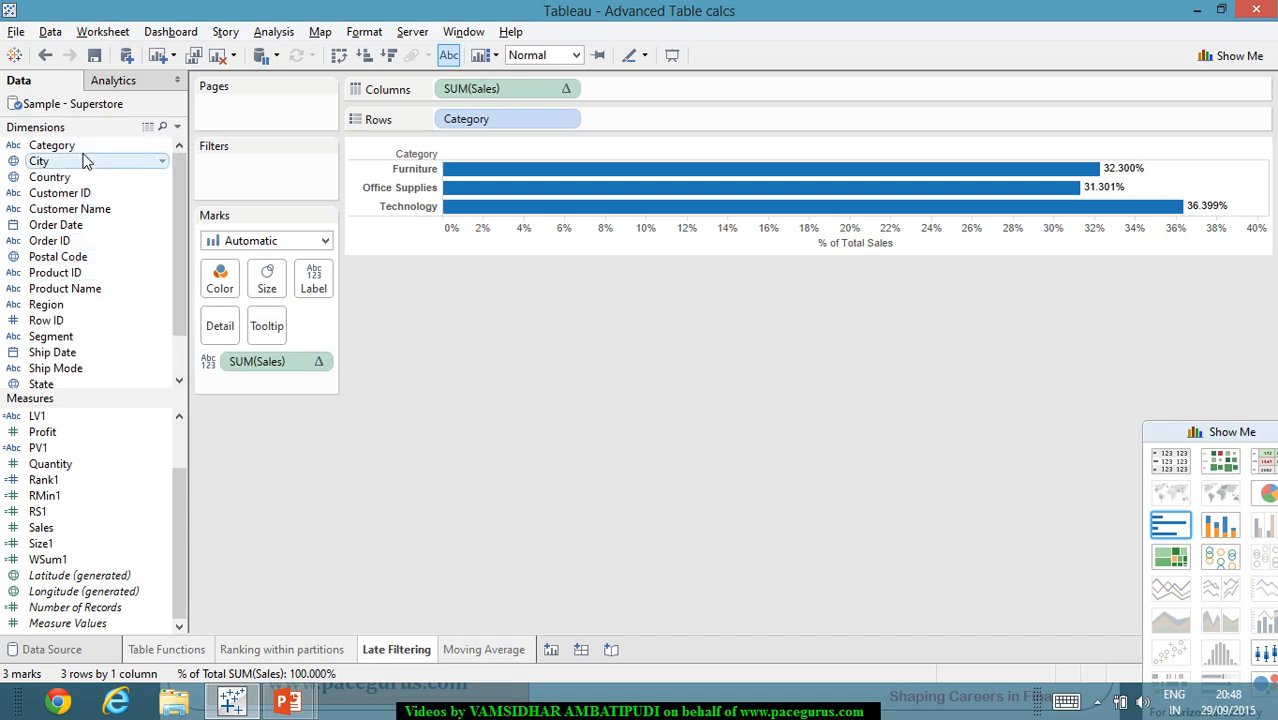
mouse_move(85, 147)
left_mouse_down()
mouse_move(295, 169)
mouse_move(314, 200)
left_mouse_up()
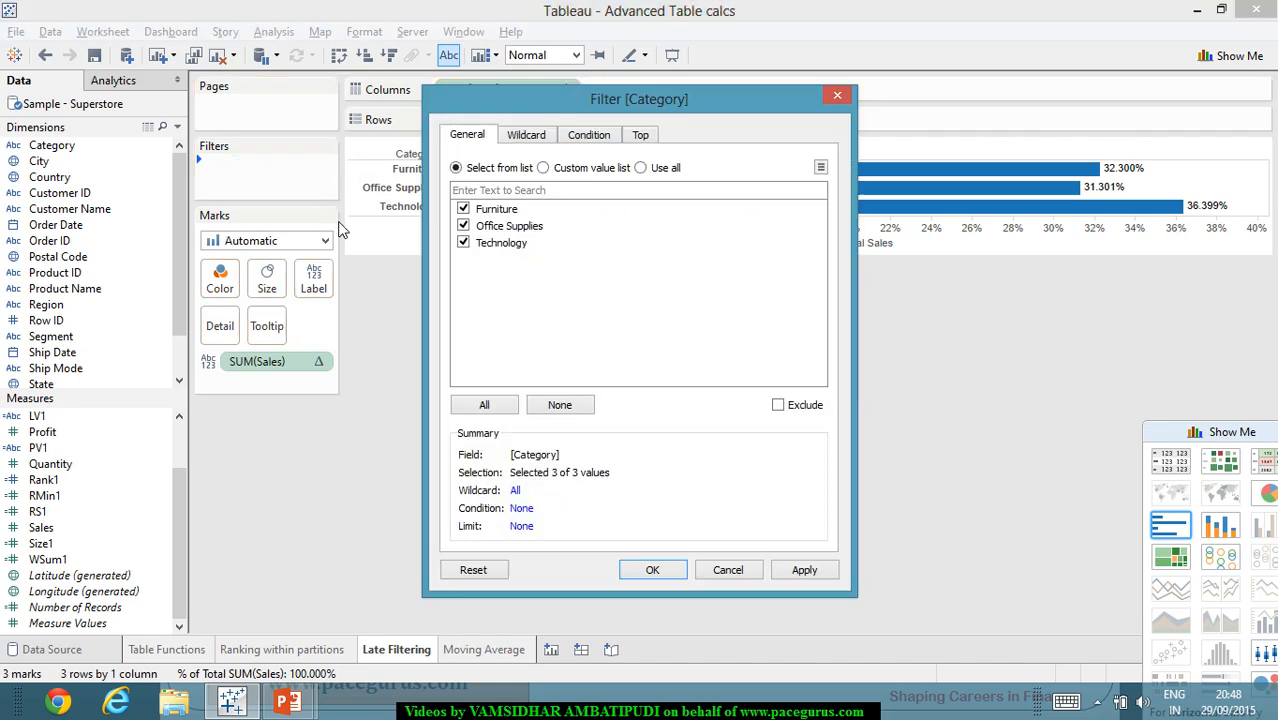
left_click(470, 229)
left_click(793, 572)
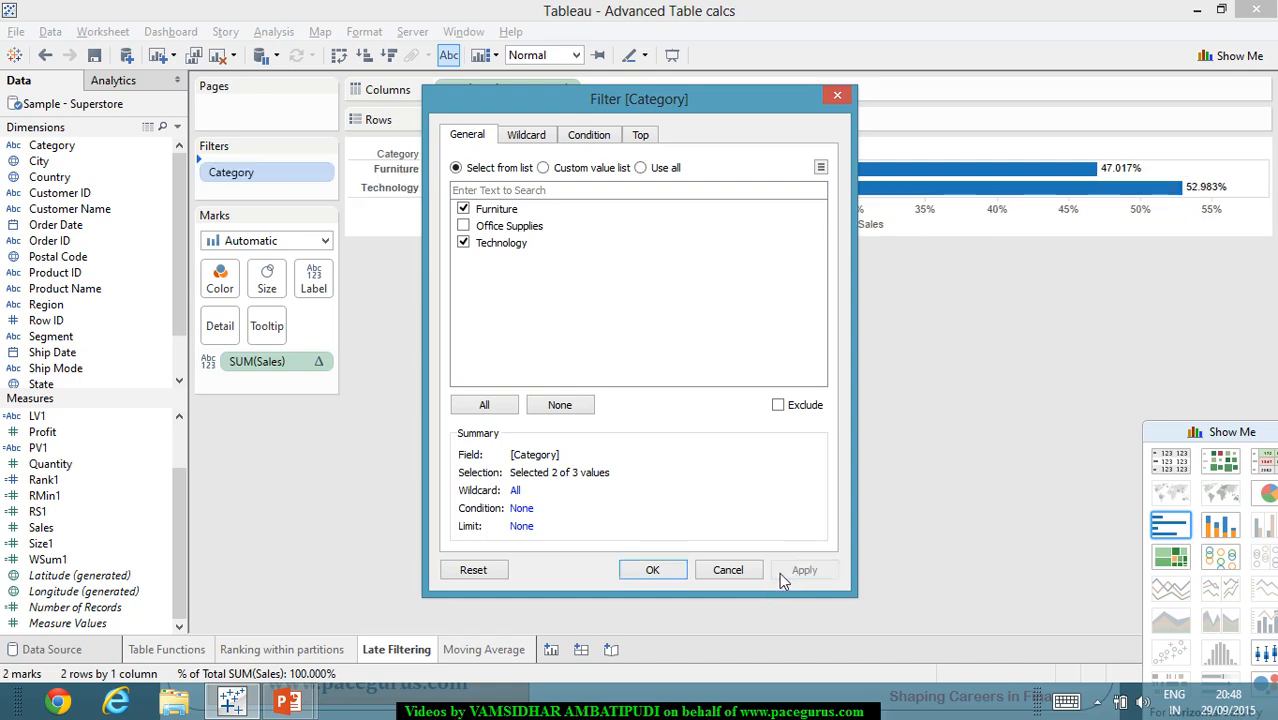
left_click(653, 570)
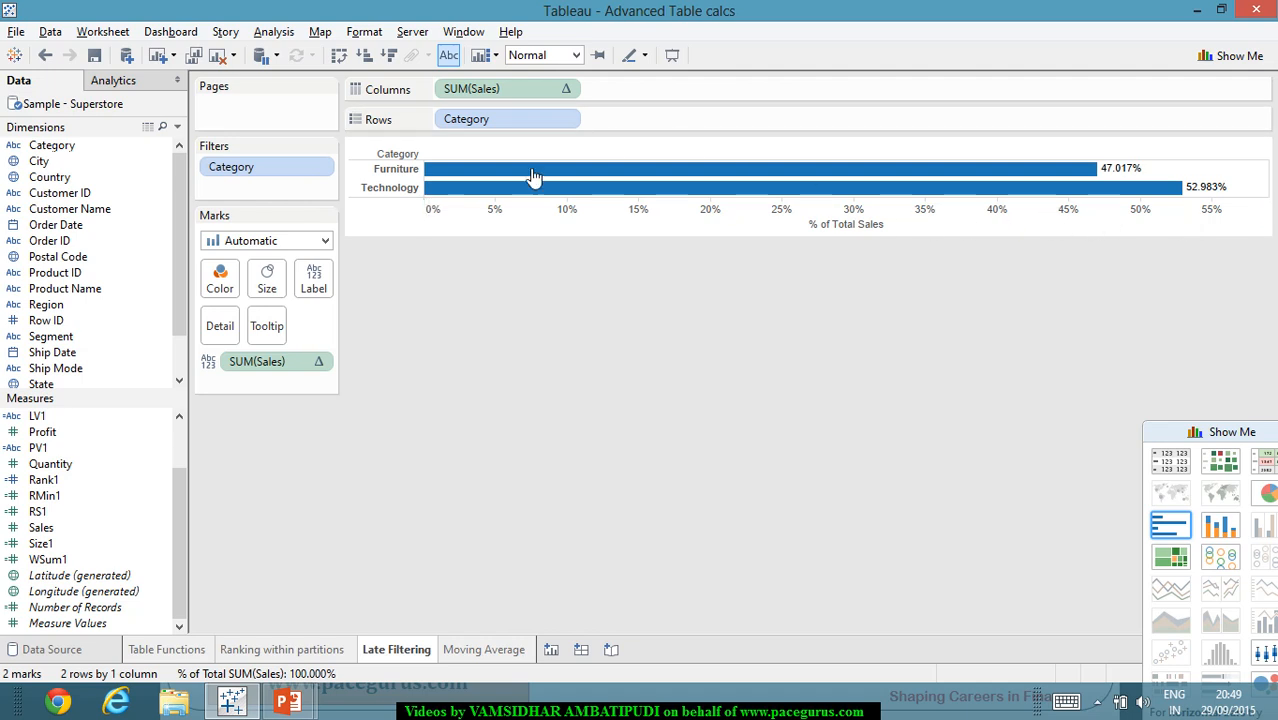
Edit the Category filter to include Office Supplies again along with Furniture and Technology.
left_click(322, 168)
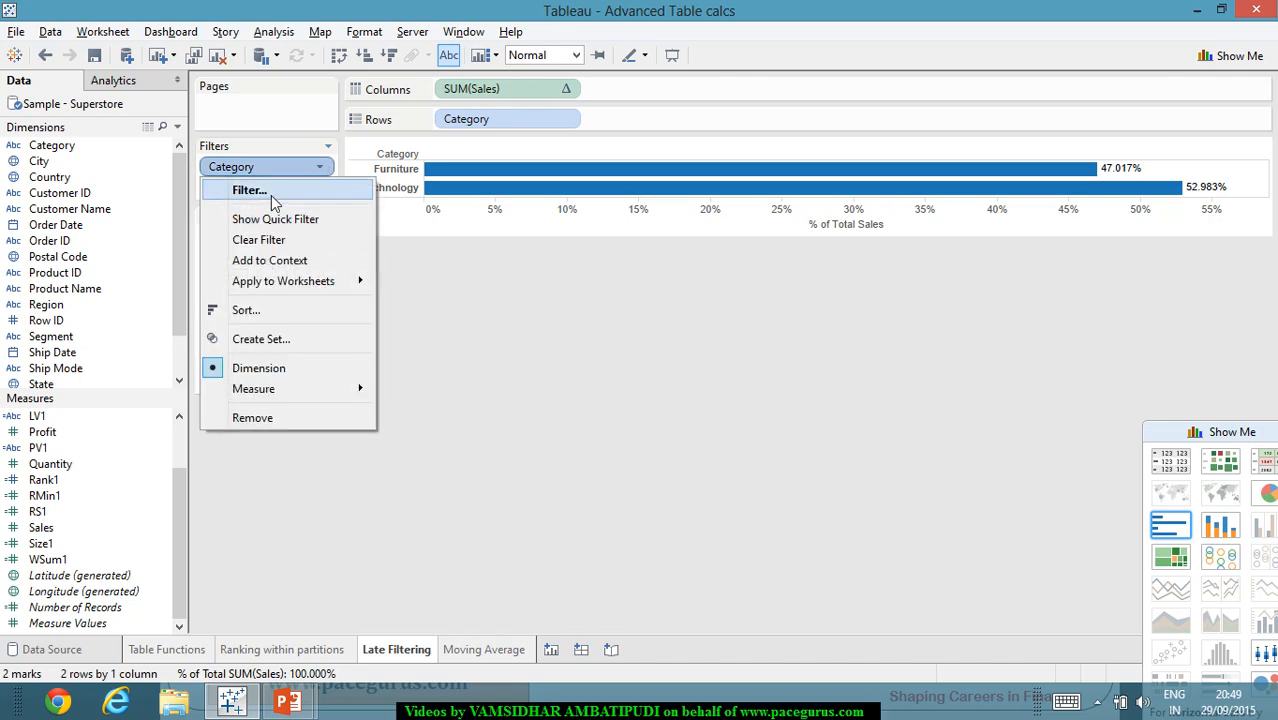
left_click(280, 190)
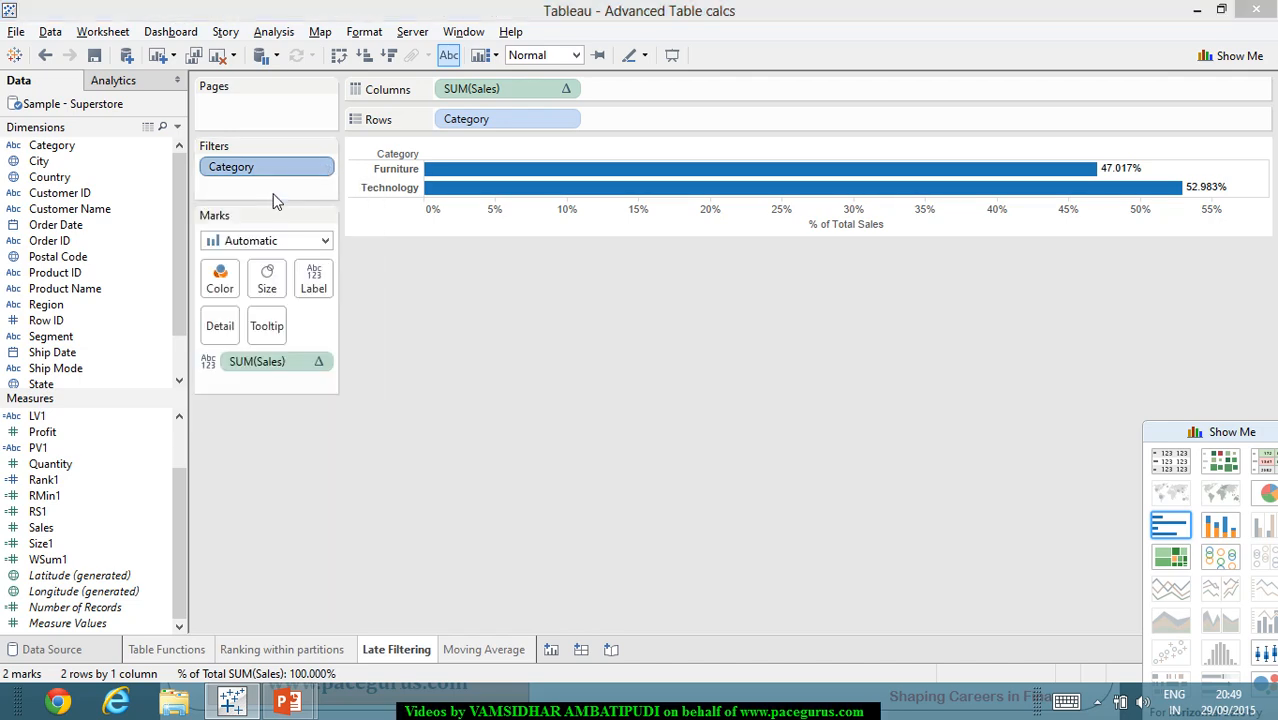
left_click(463, 227)
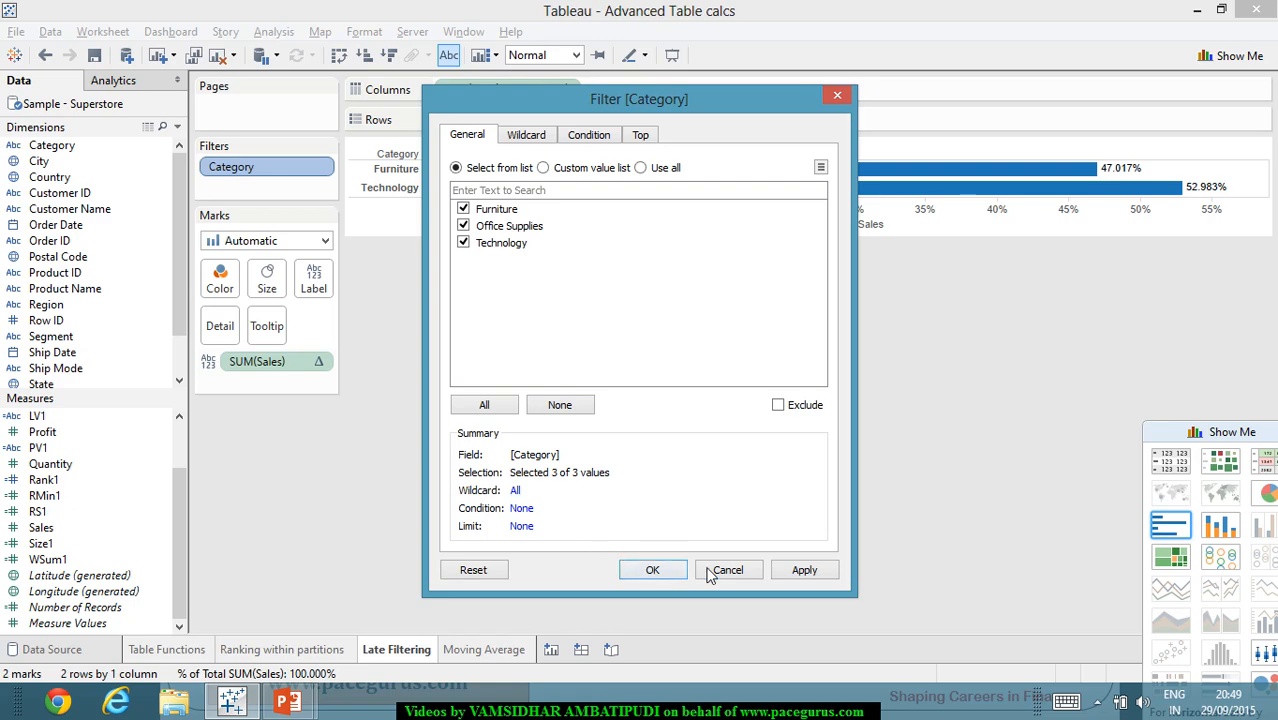
left_click(812, 572)
left_click(651, 570)
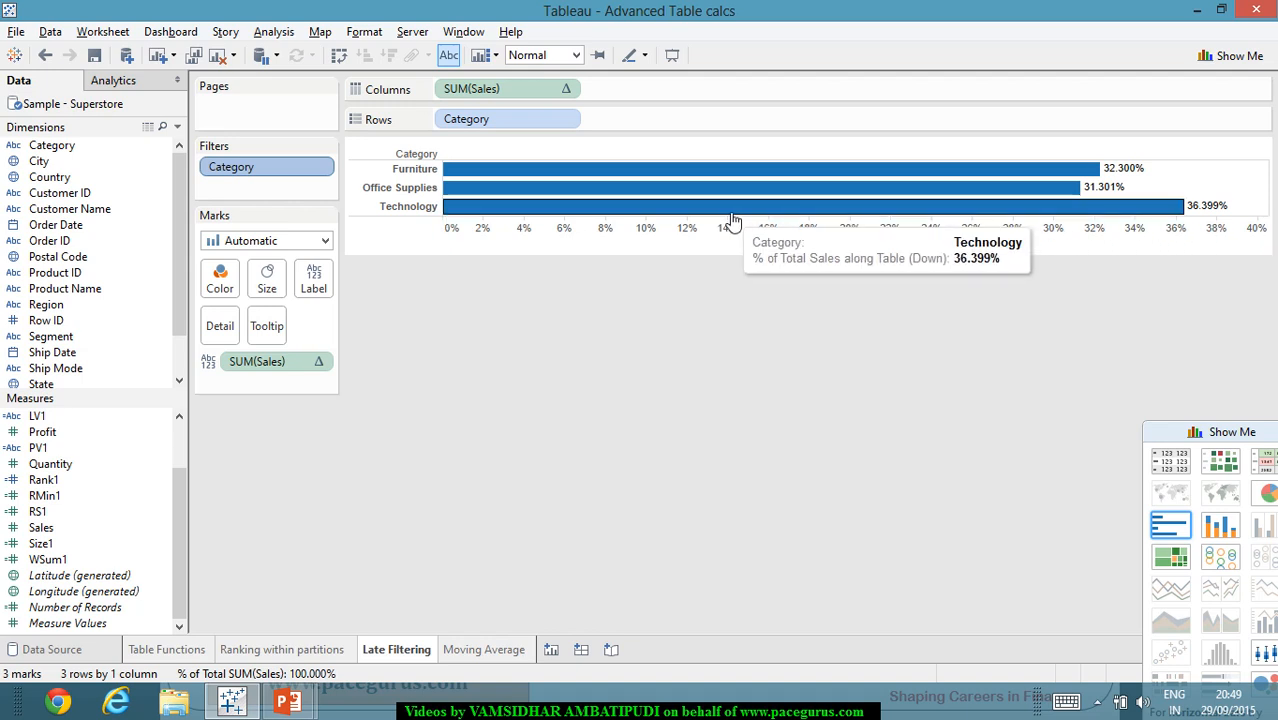
Exclude Office Supplies from the Category filter, leaving Furniture and Technology selected.
left_click(318, 168)
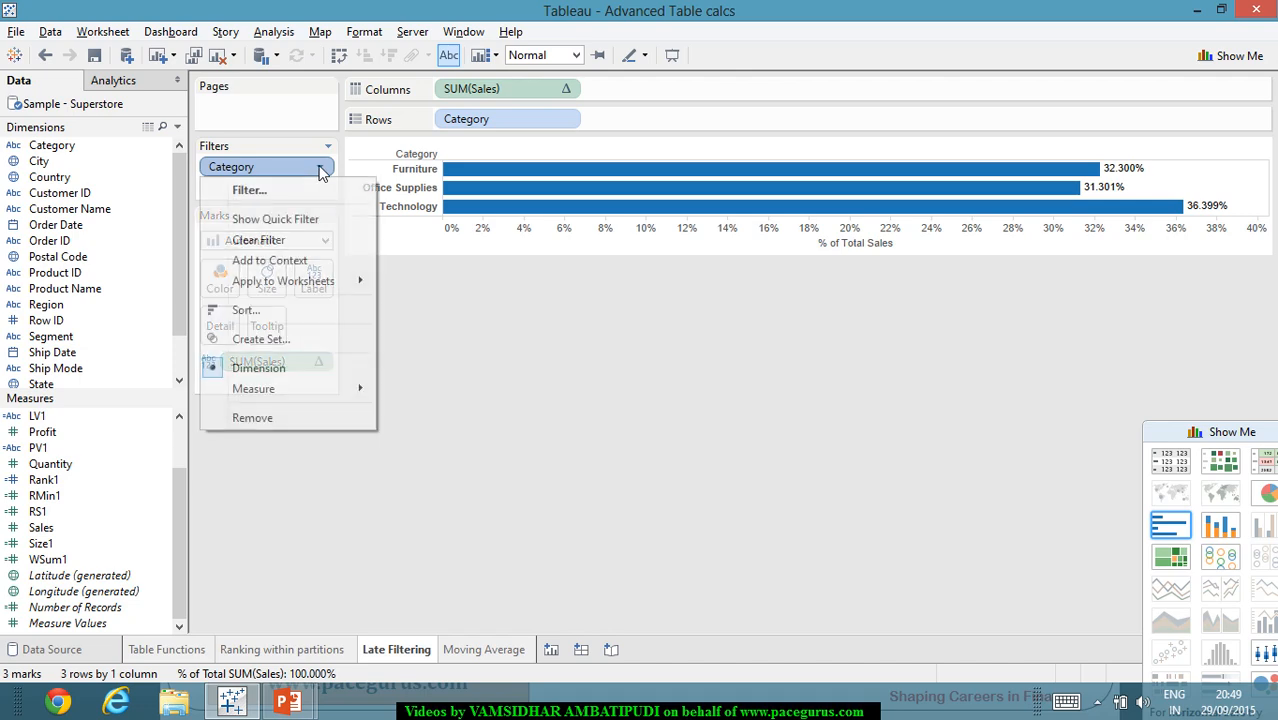
left_click(329, 193)
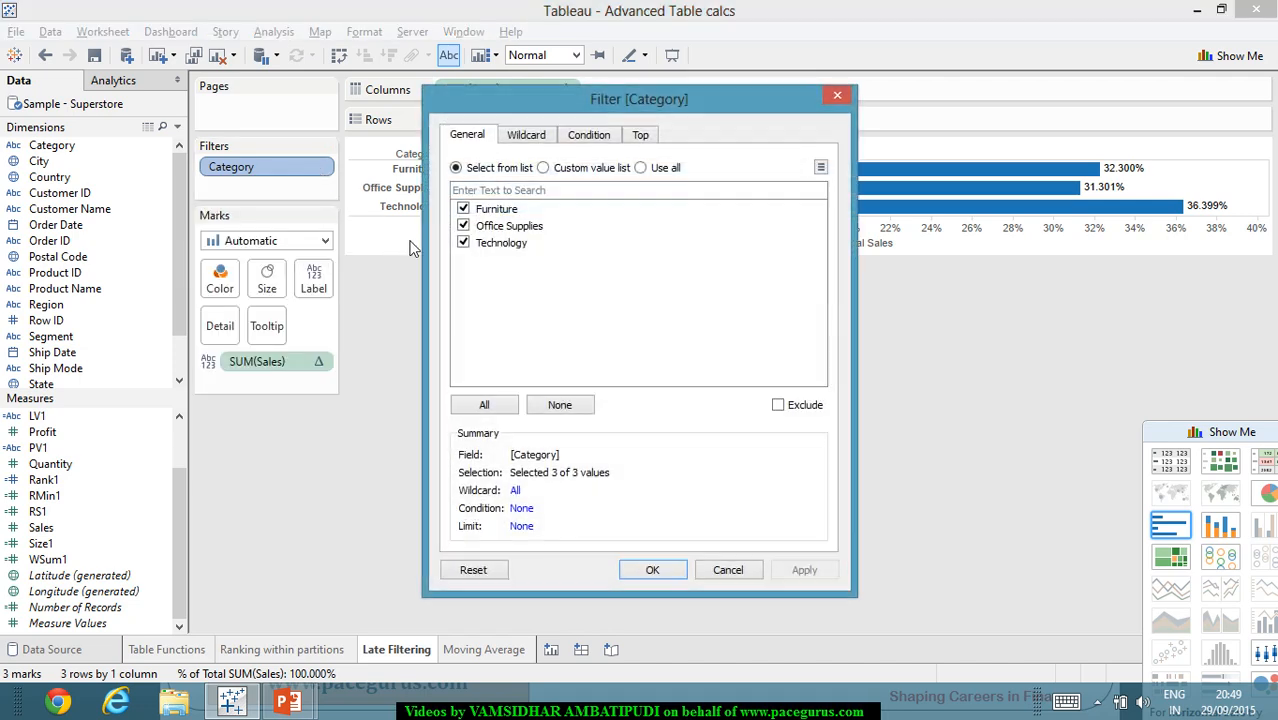
left_click(495, 230)
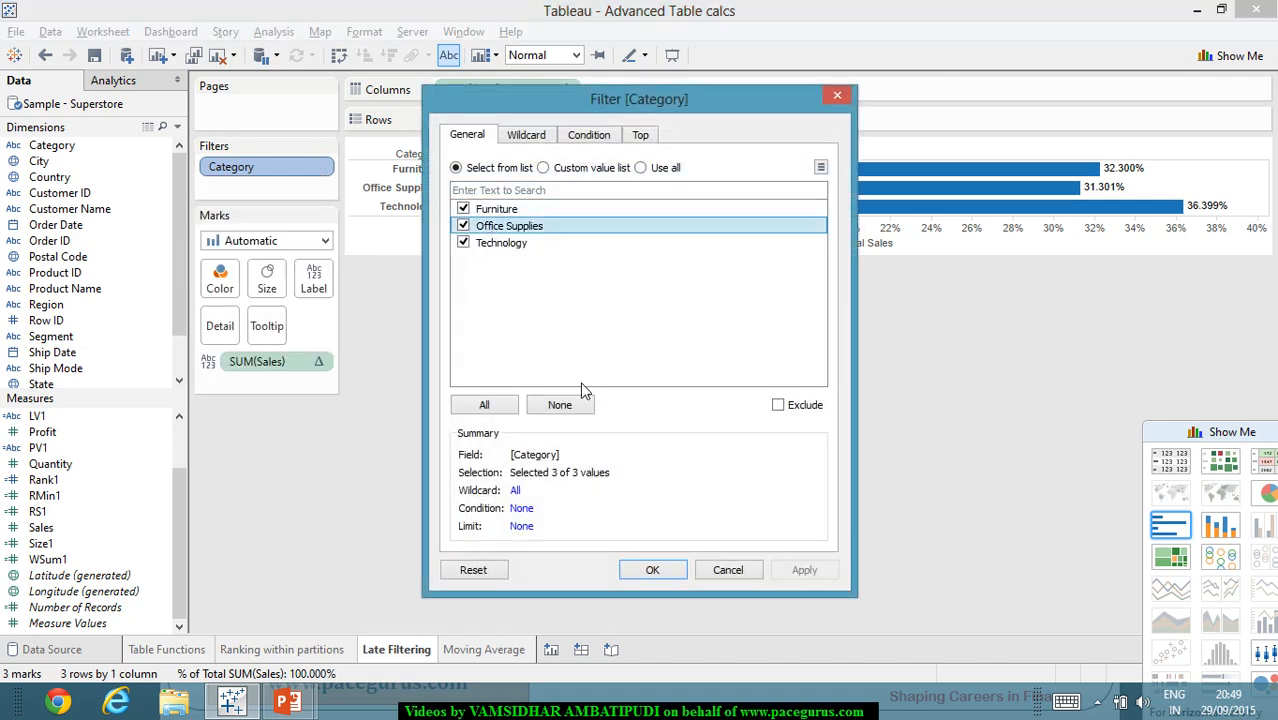
left_click(463, 226)
left_click(805, 570)
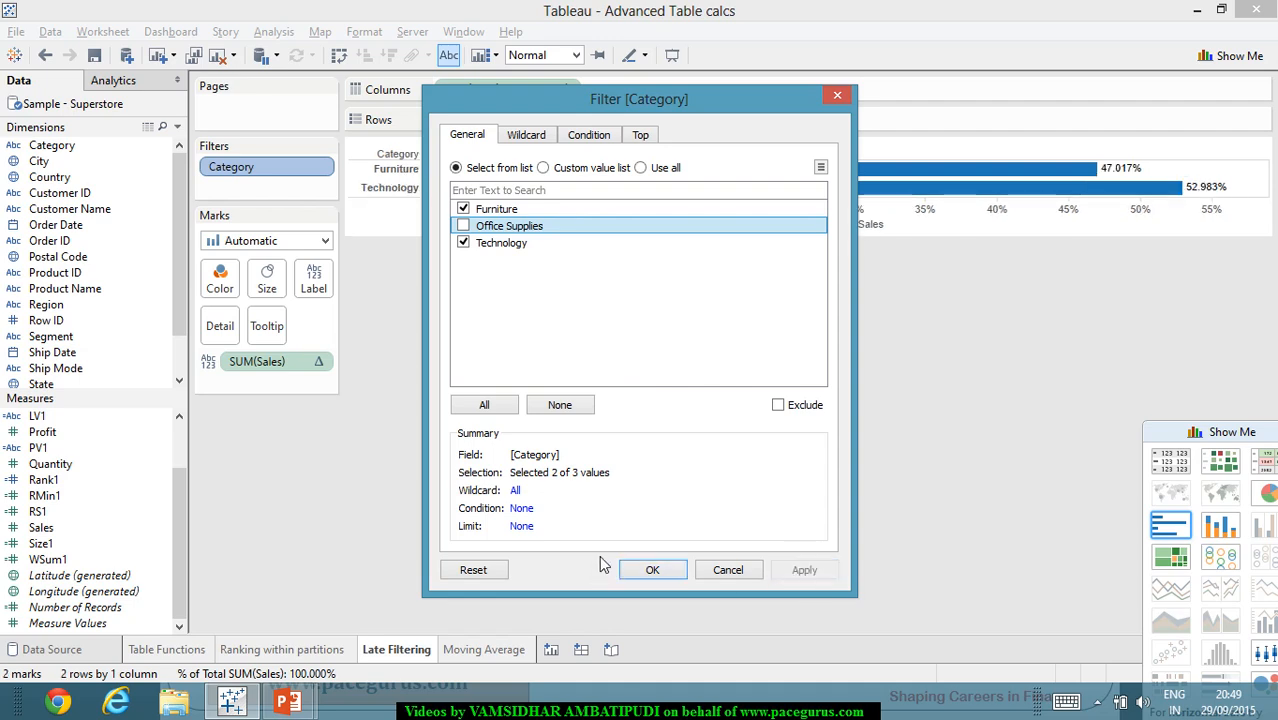
left_click(652, 570)
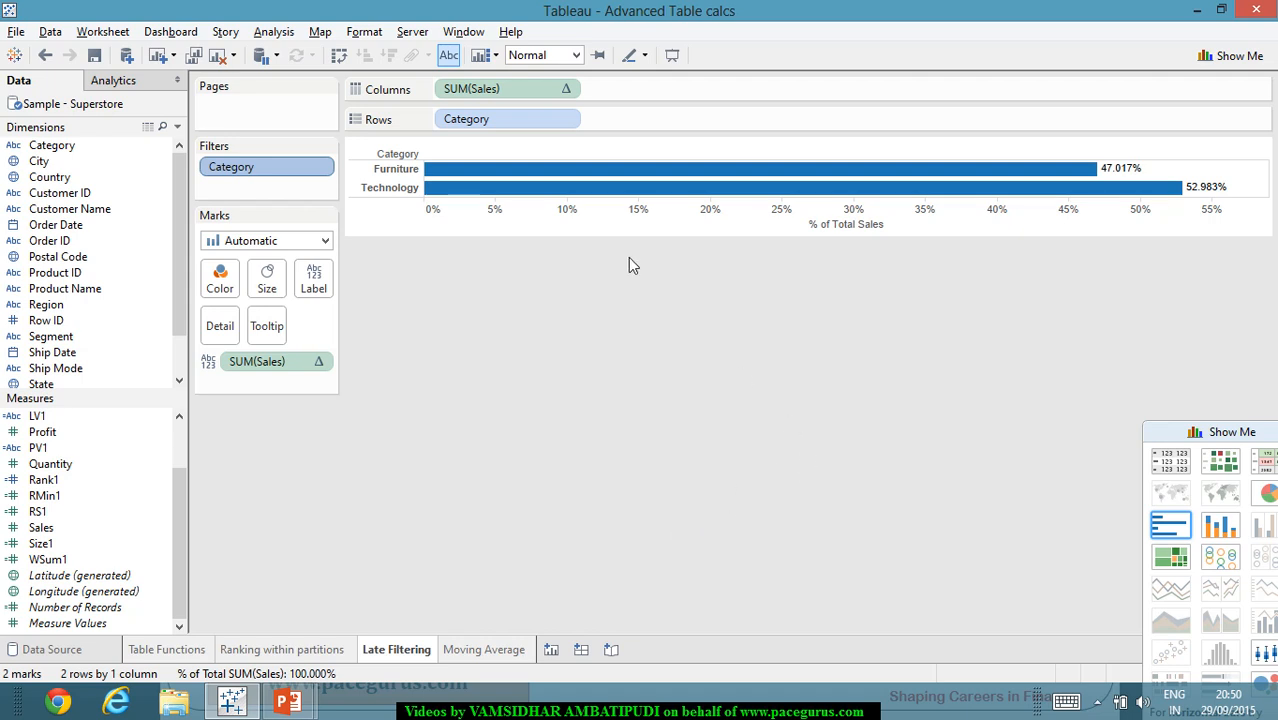
Examine the percent-of-total sales of the Furniture and Technology bars under the Category filter.
mouse_move(670, 190)
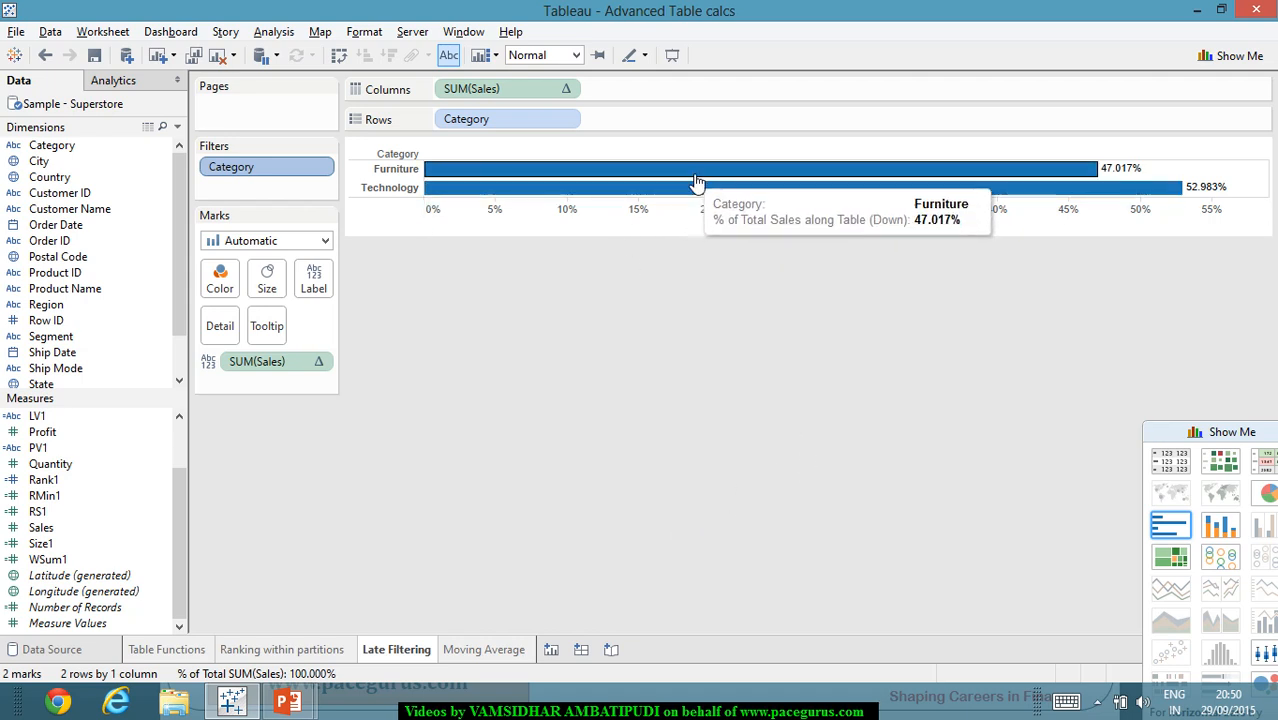
mouse_move(736, 200)
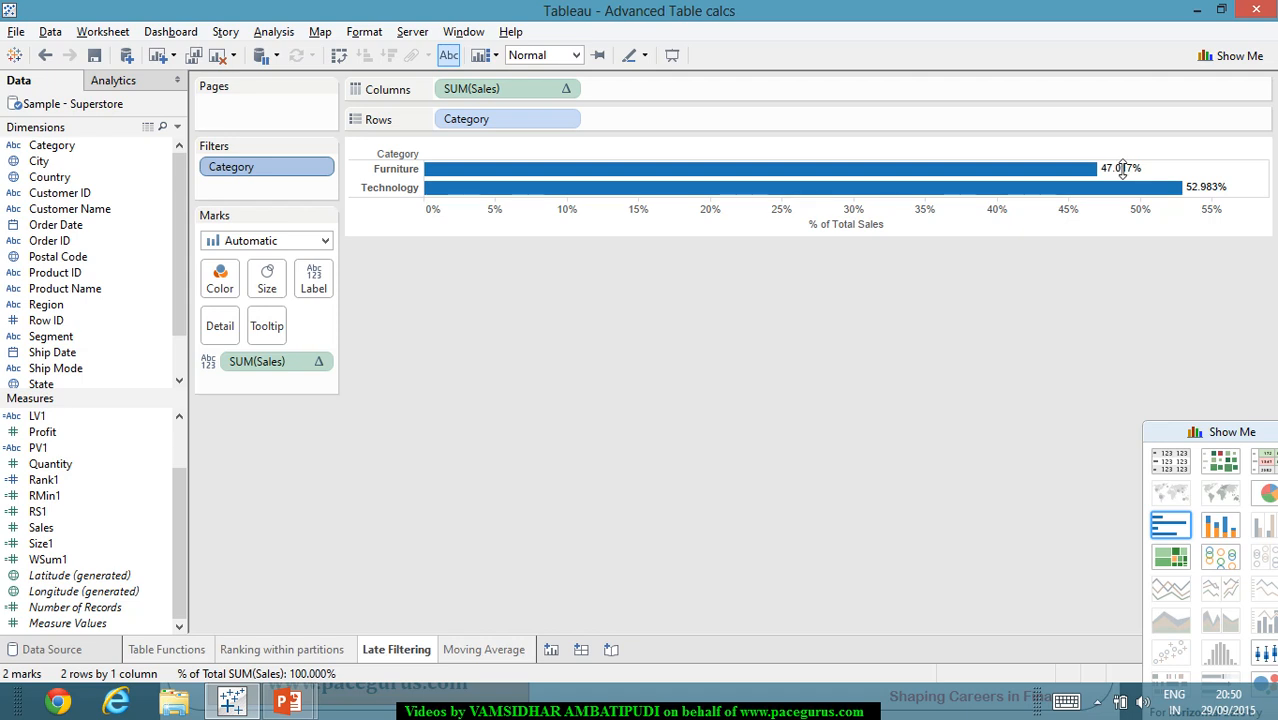
mouse_move(1180, 188)
mouse_move(1130, 180)
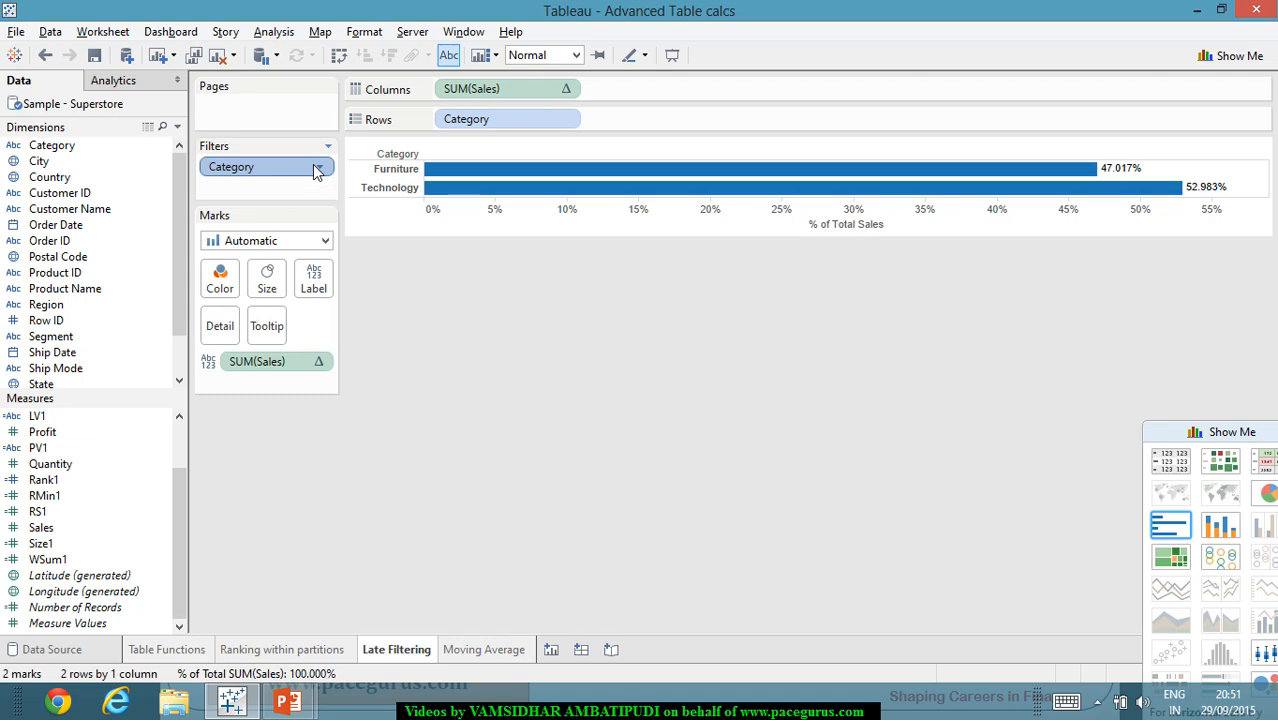
mouse_move(1133, 180)
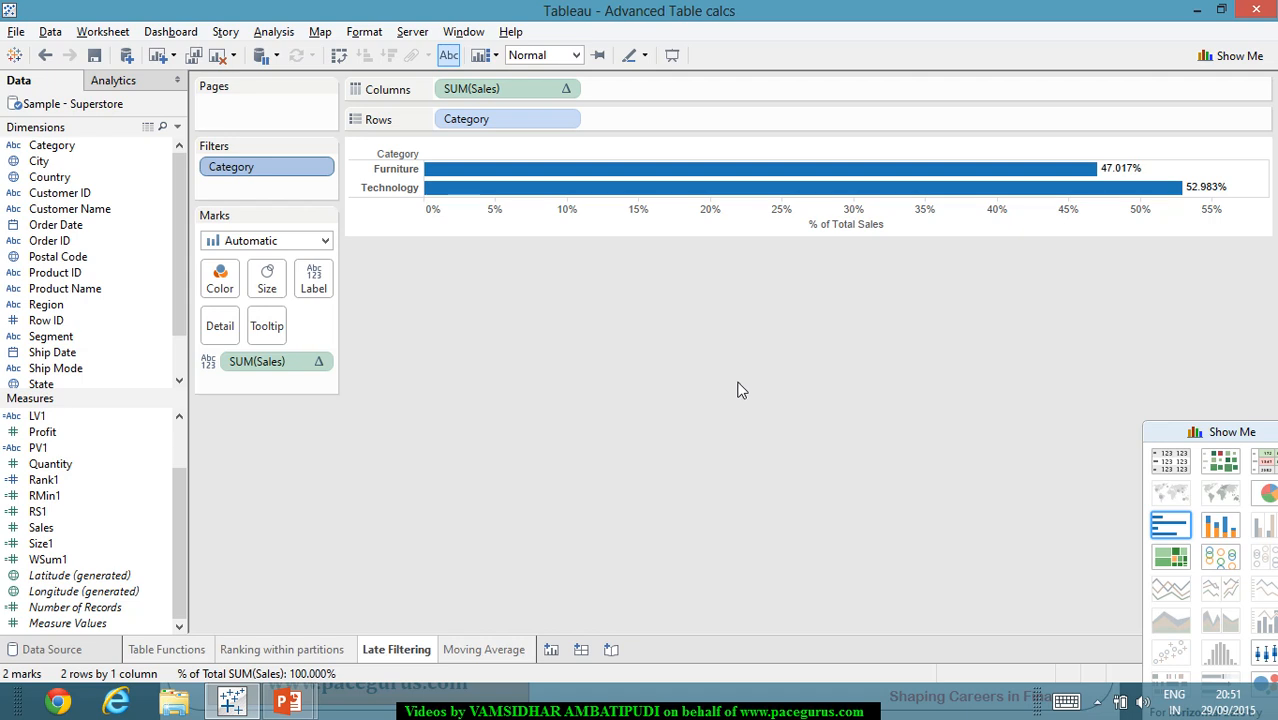
mouse_move(757, 177)
Switch to the PowerPoint slide, handwrite "Table Calc → Filter" in ink beneath the Late filtering heading, and underline "Filter".
key("alt+Tab")
mouse_move(668, 462)
left_mouse_down()
mouse_move(670, 484)
mouse_move(676, 456)
mouse_move(697, 478)
mouse_move(730, 470)
left_mouse_up()
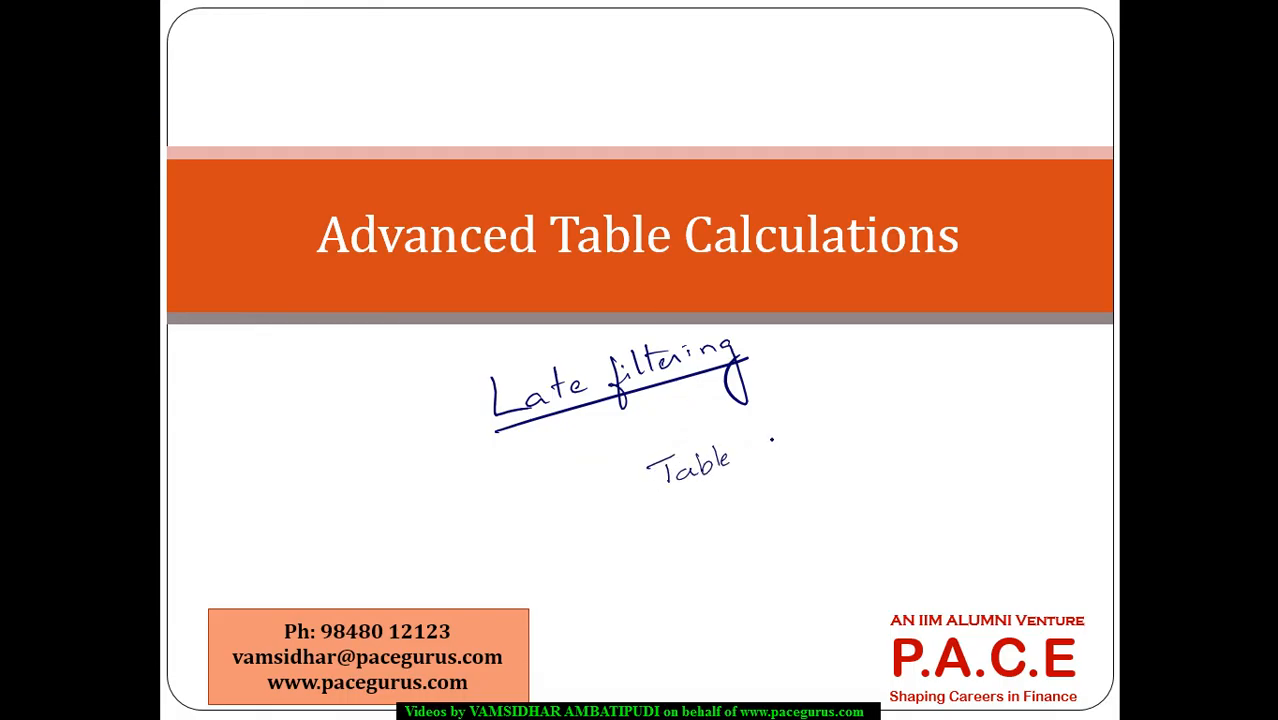
mouse_move(773, 433)
left_mouse_down()
mouse_move(769, 452)
mouse_move(791, 450)
left_mouse_up()
mouse_move(792, 424)
left_mouse_down()
mouse_move(798, 446)
mouse_move(872, 419)
left_mouse_up()
left_click_drag(862, 411, 864, 428)
mouse_move(899, 394)
left_mouse_down()
mouse_move(898, 410)
mouse_move(913, 384)
left_mouse_up()
left_click_drag(899, 399, 927, 399)
mouse_move(939, 368)
left_mouse_down()
mouse_move(941, 396)
mouse_move(959, 378)
mouse_move(950, 372)
left_mouse_up()
left_click_drag(958, 384, 966, 373)
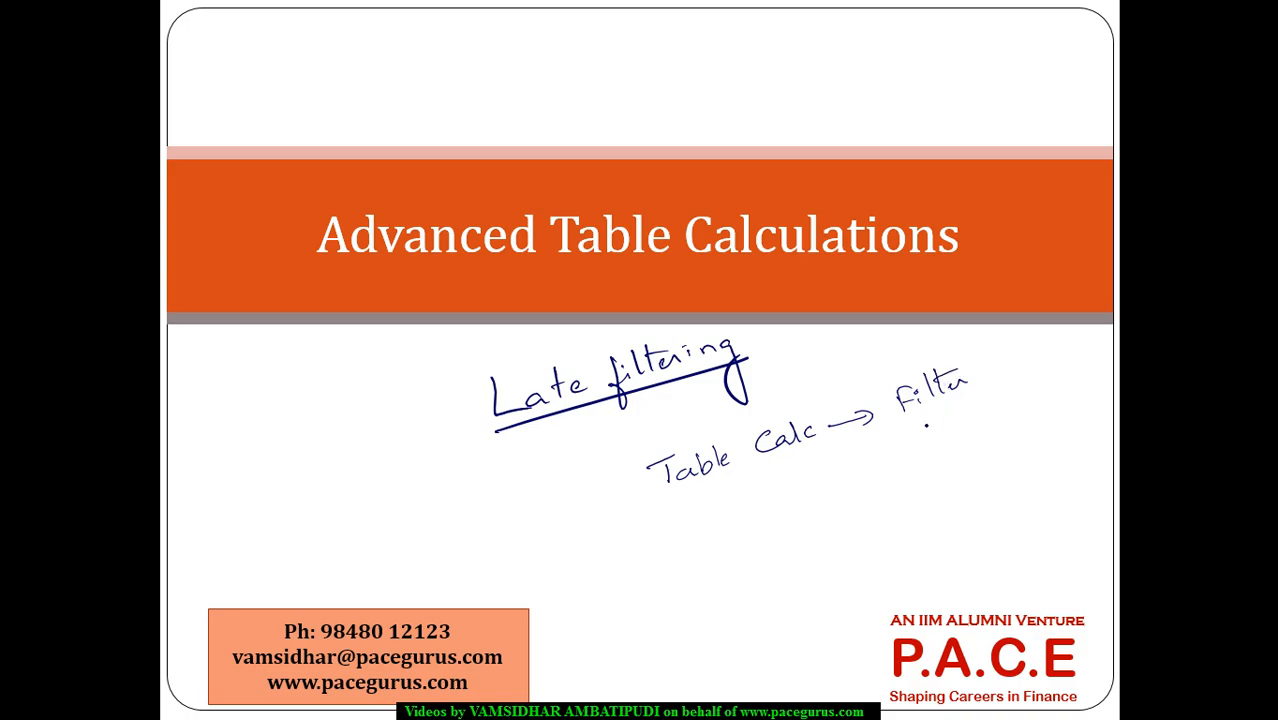
left_click_drag(916, 426, 986, 406)
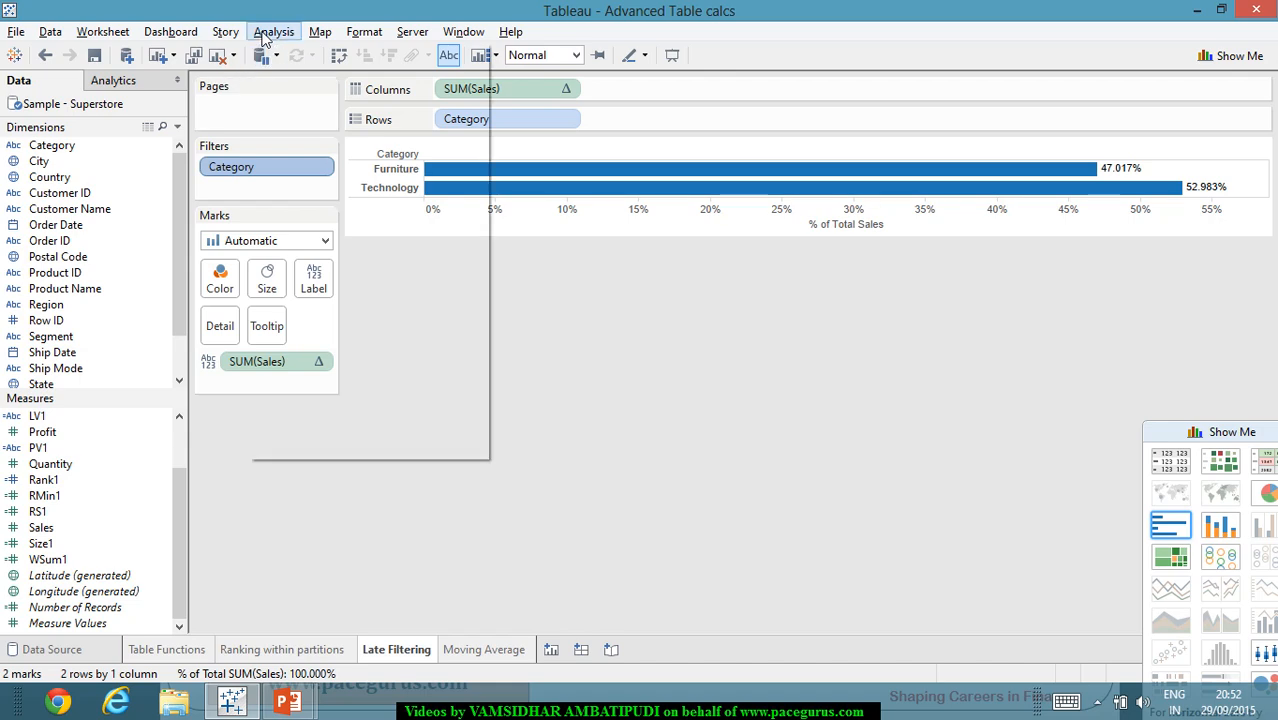
Switch back to Tableau and create a calculated field named category1 with the formula LOOKUP(ATTR([Category]),0).
left_click(266, 32)
left_click(352, 371)
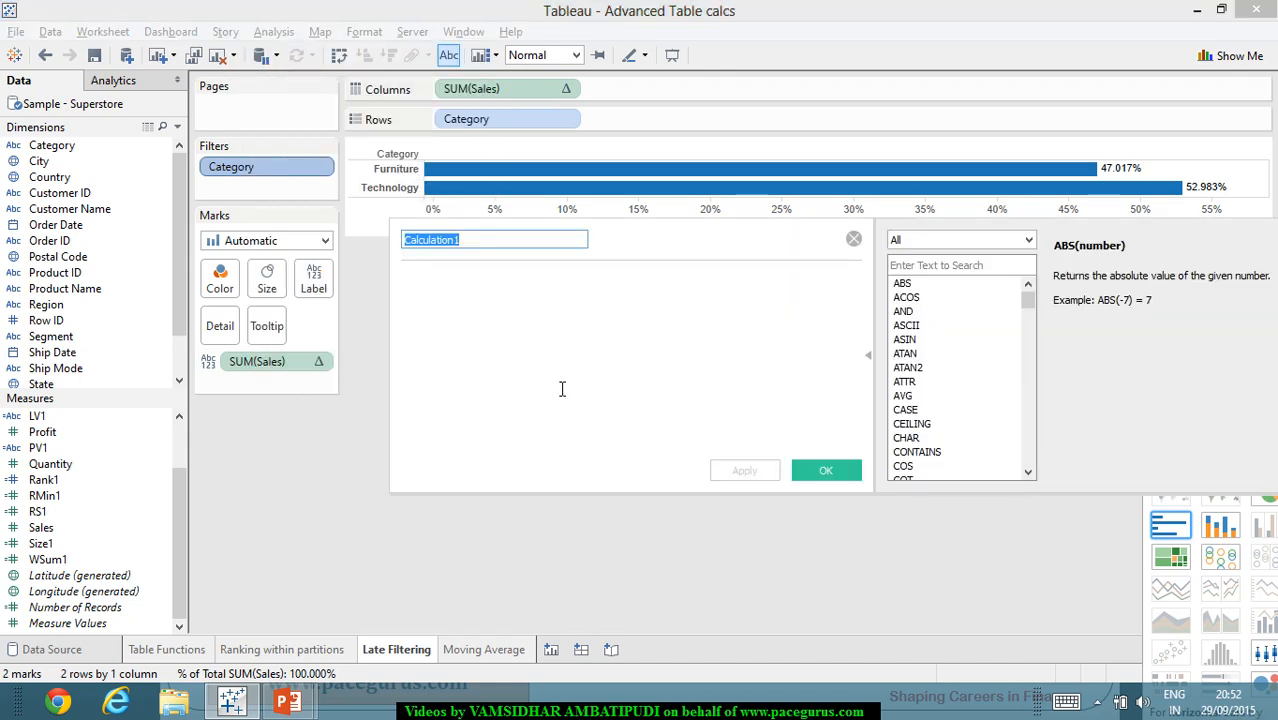
type("cate")
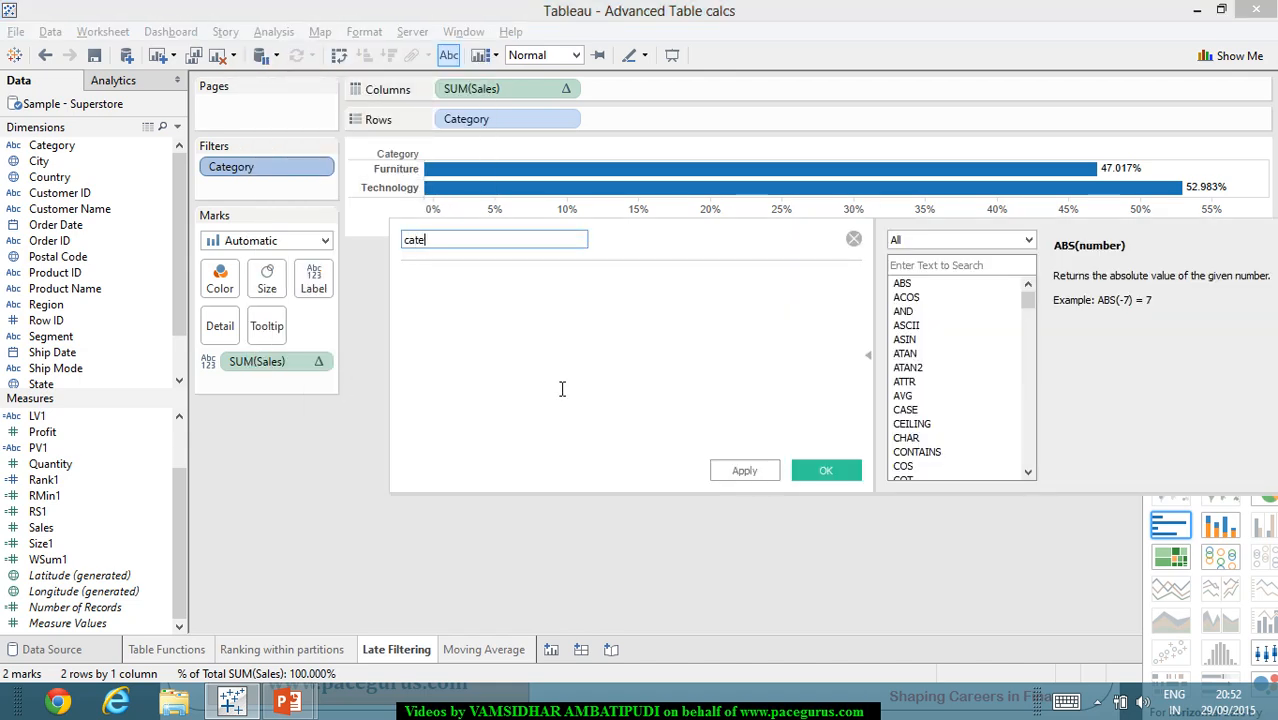
type("gory1")
key("Tab")
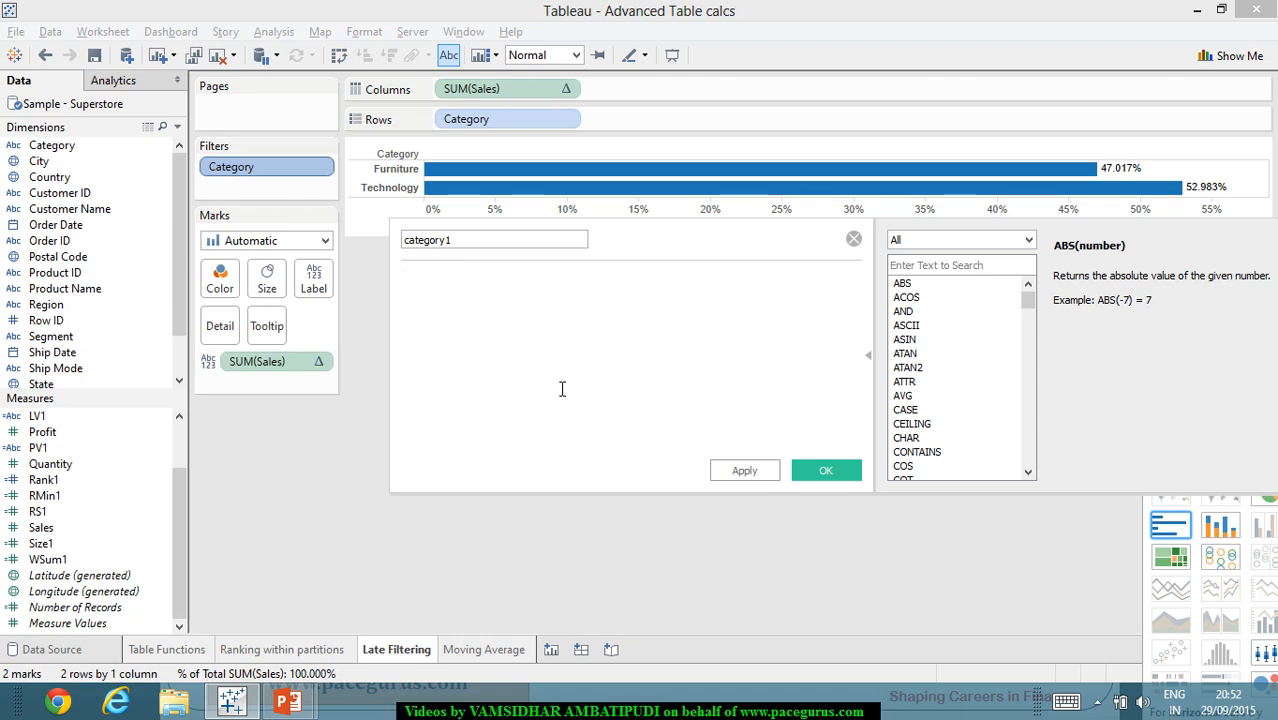
type("LOOKUP()")
key("Return")
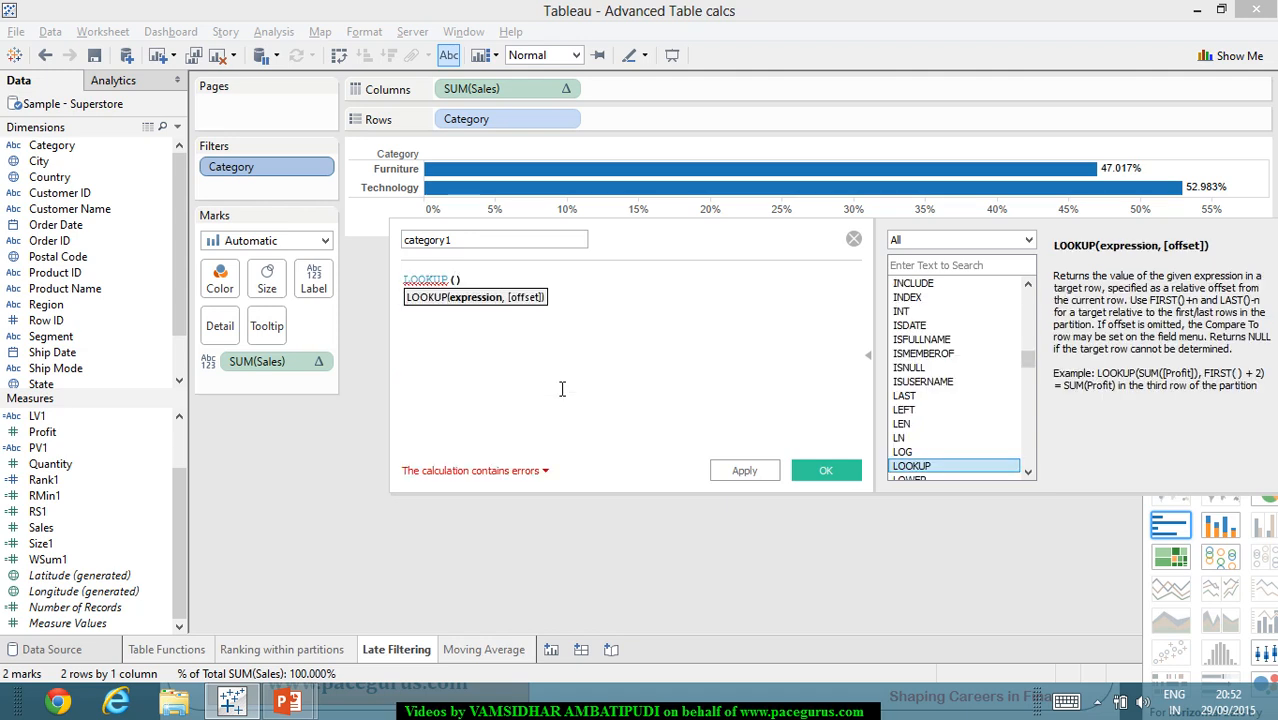
type("ATTR()")
key("Return")
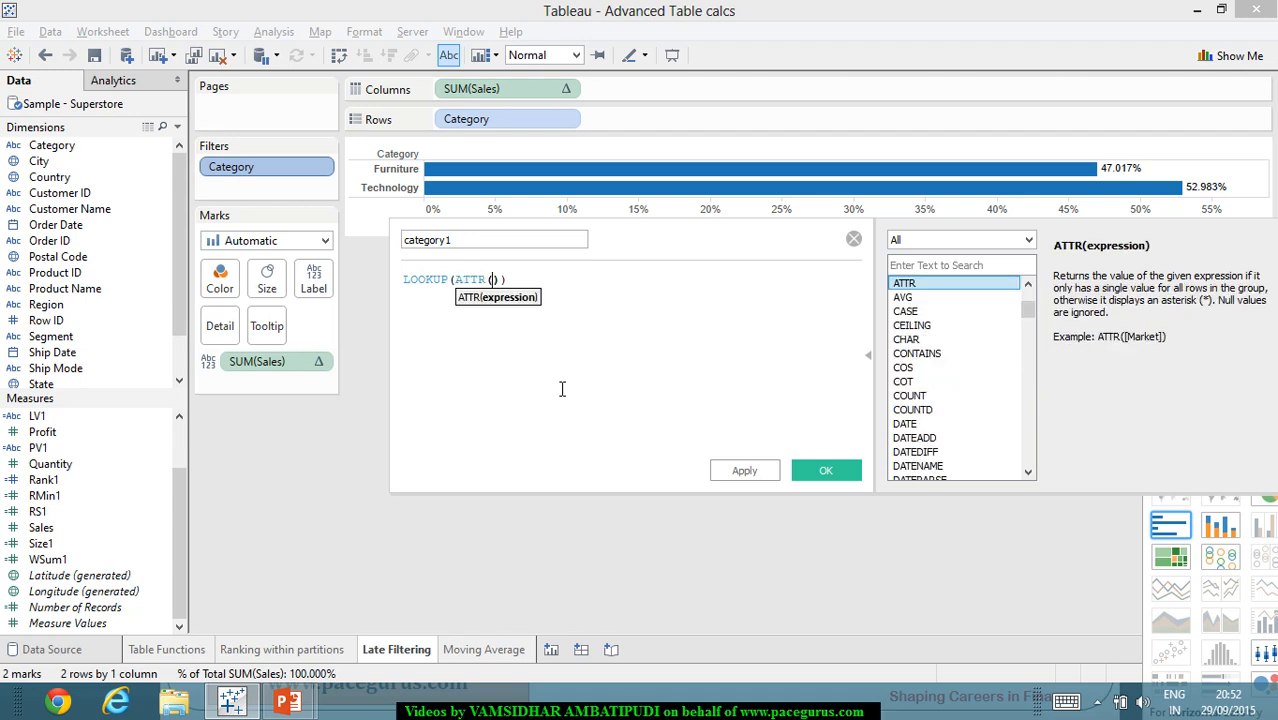
type("[Category]")
key("Return")
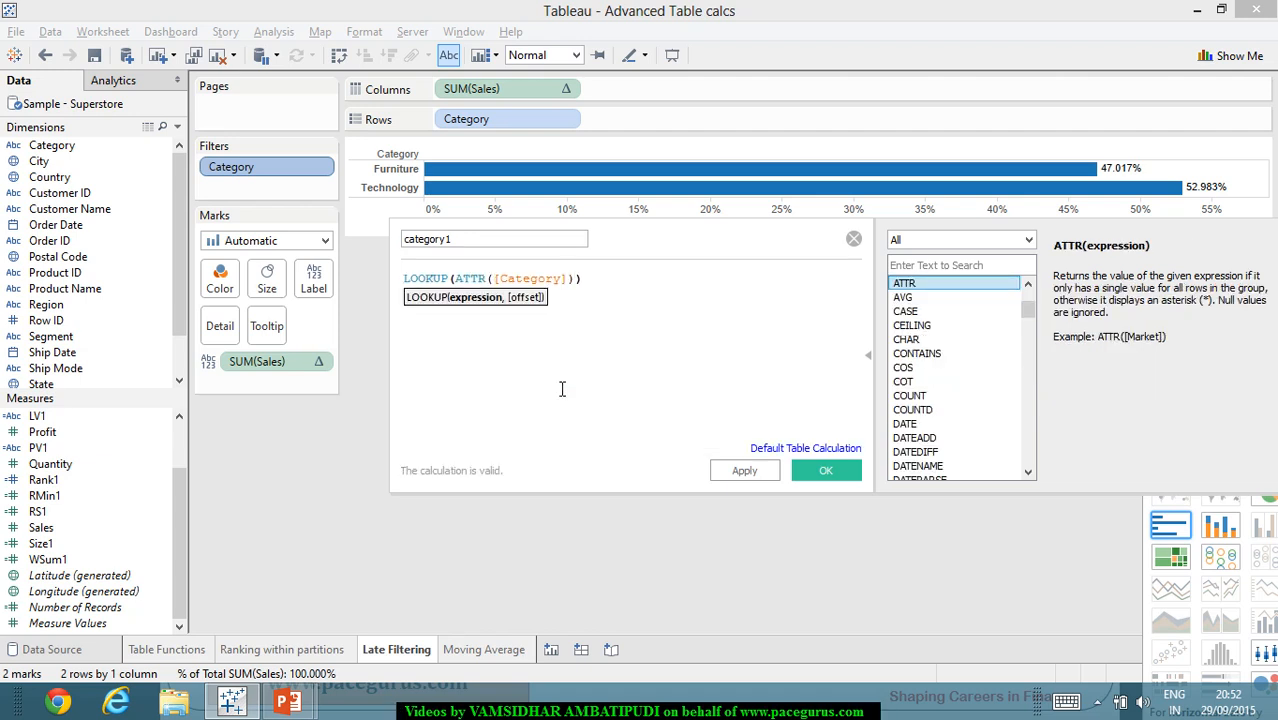
type(",0")
left_click(835, 468)
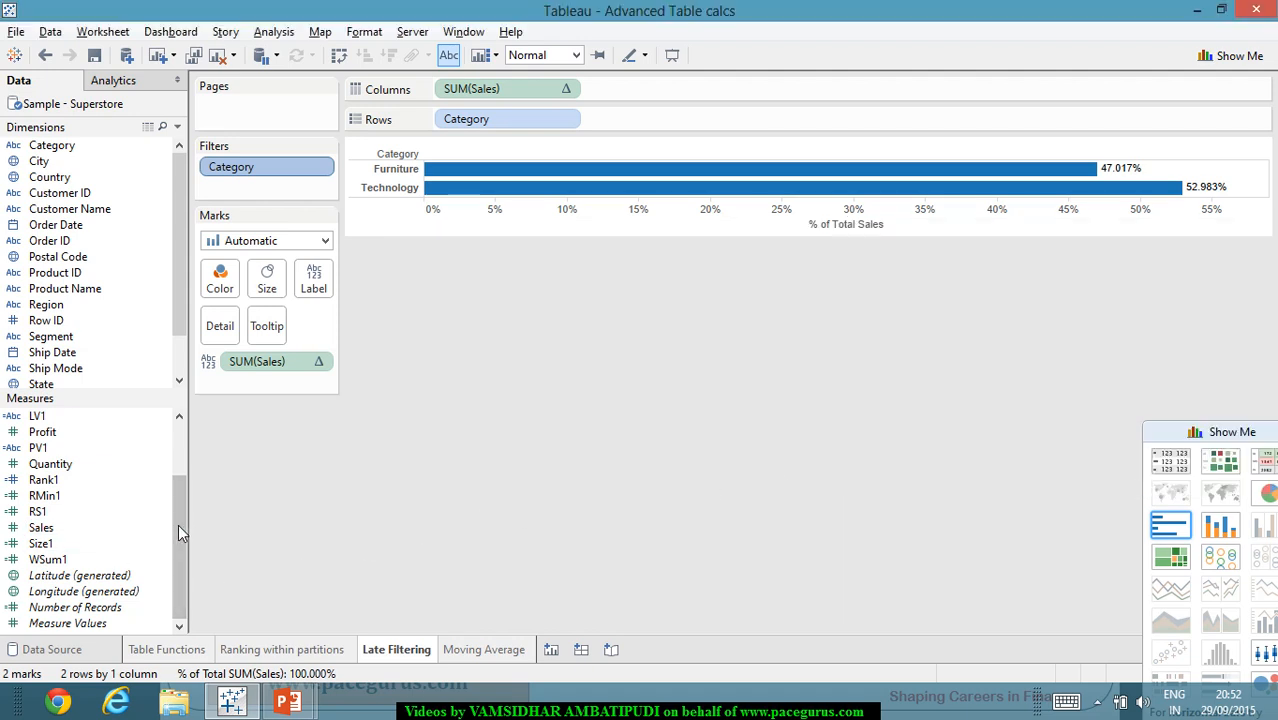
Replace the Category filter with a filter on the category1 field that keeps only Furniture and Technology.
left_click_drag(183, 519, 200, 437)
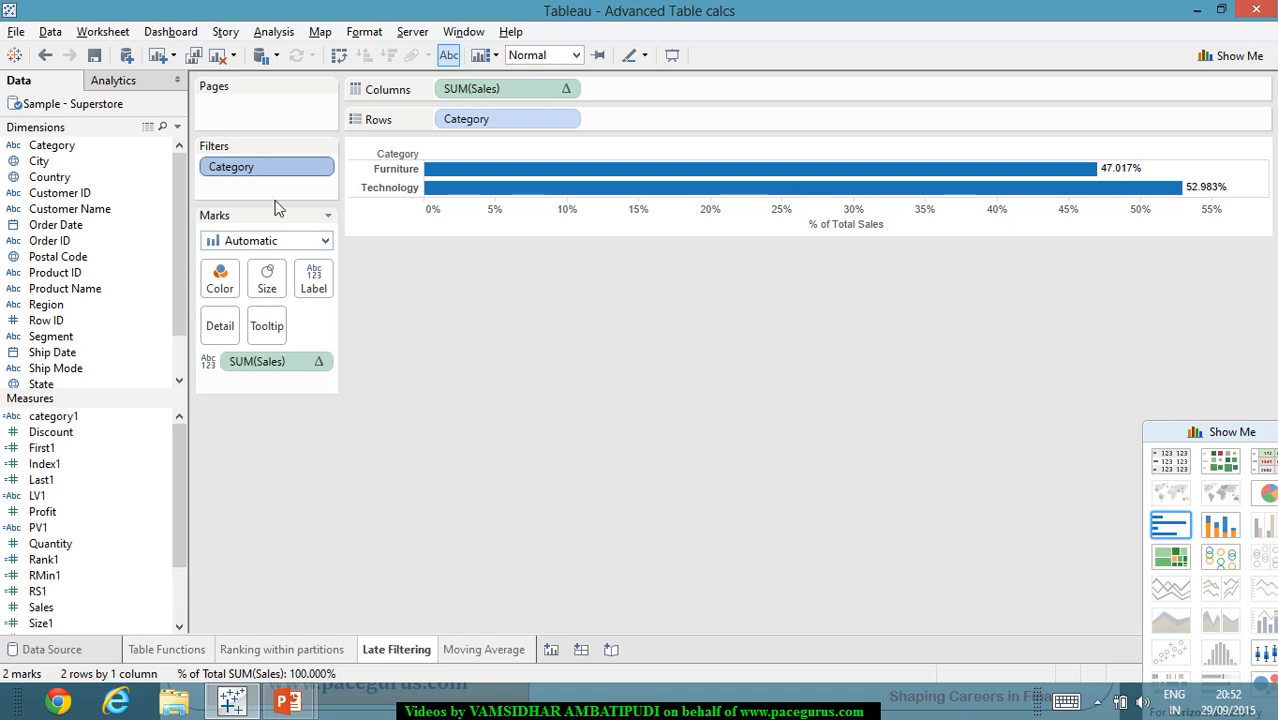
left_click_drag(285, 167, 88, 205)
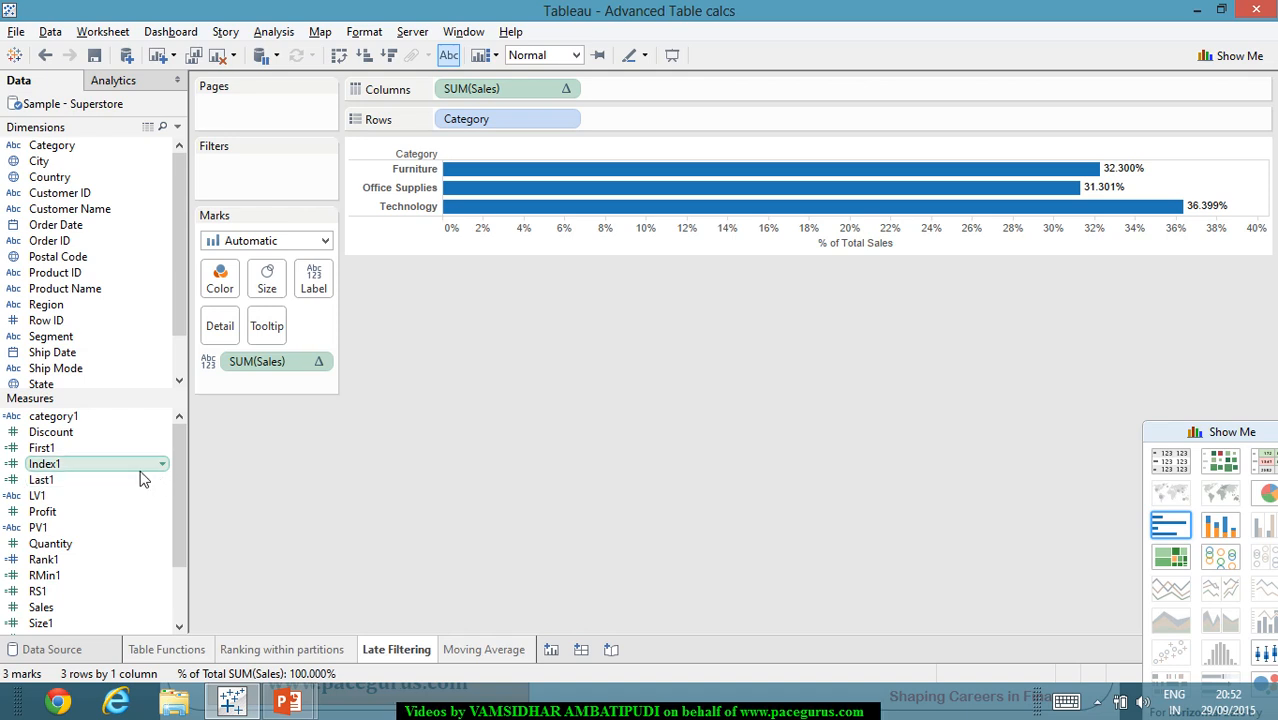
left_click(85, 419)
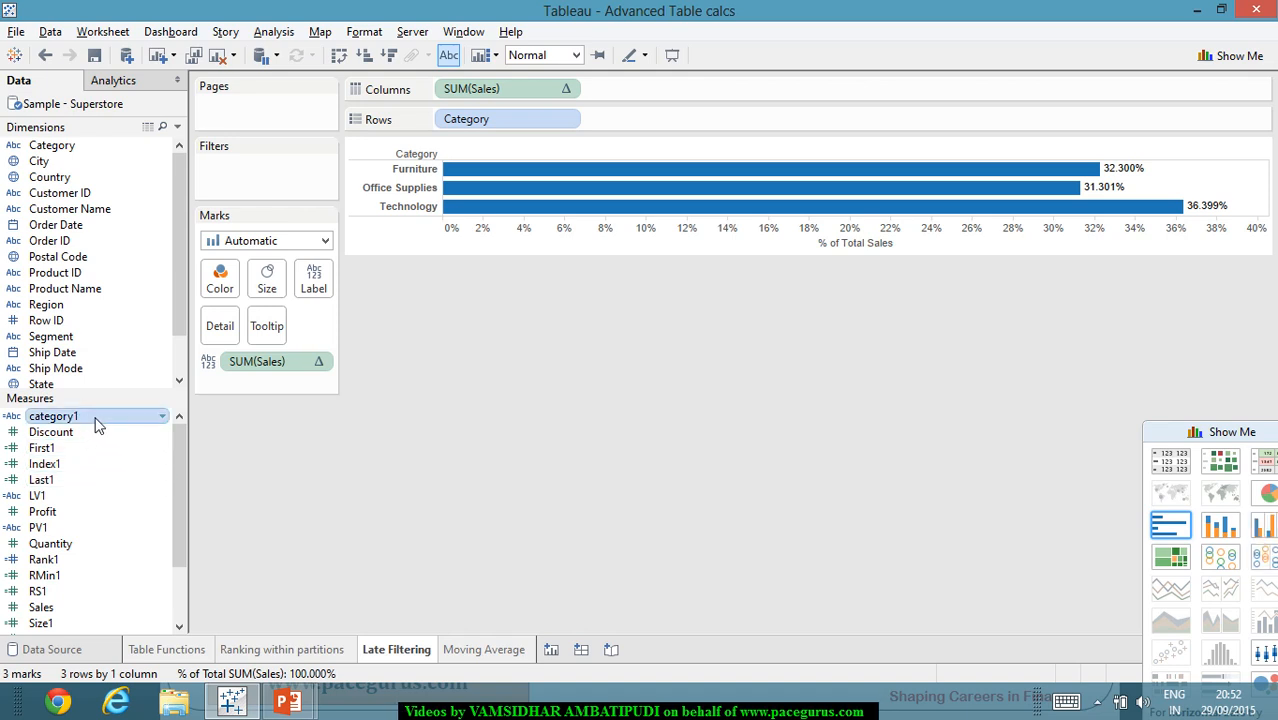
left_click_drag(97, 425, 267, 177)
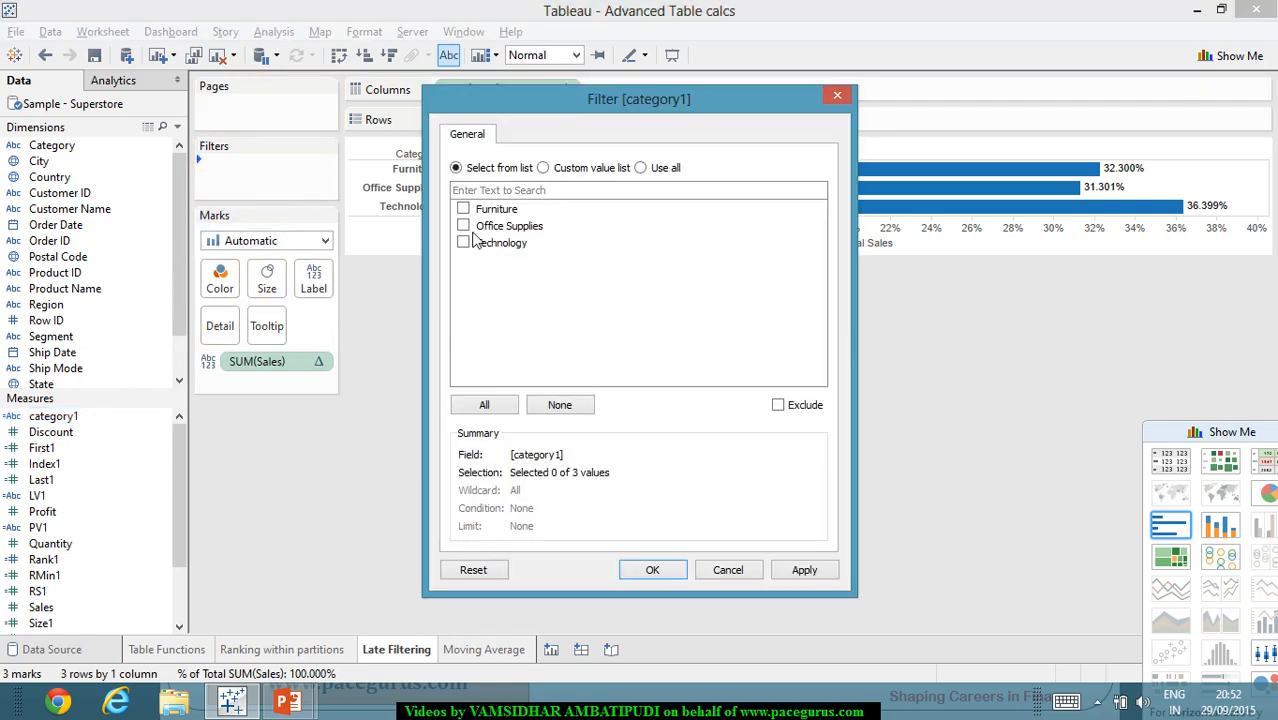
left_click(463, 209)
left_click(464, 243)
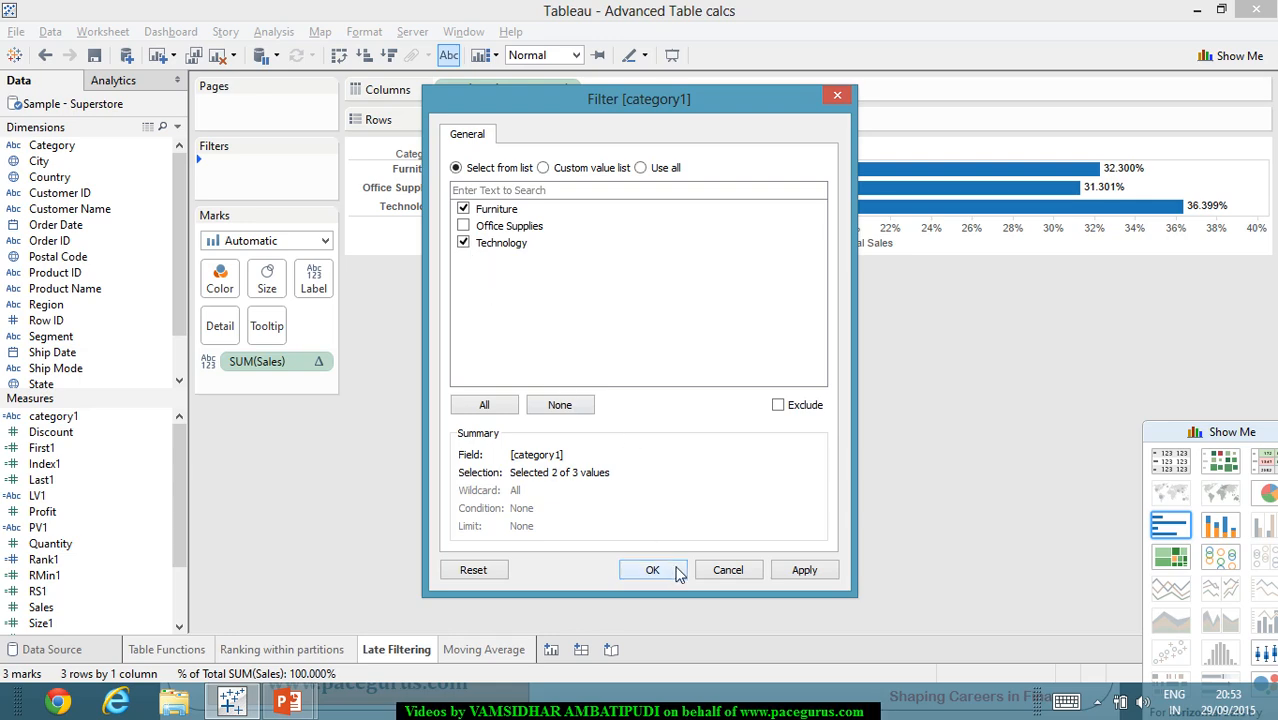
left_click(812, 570)
left_click(662, 568)
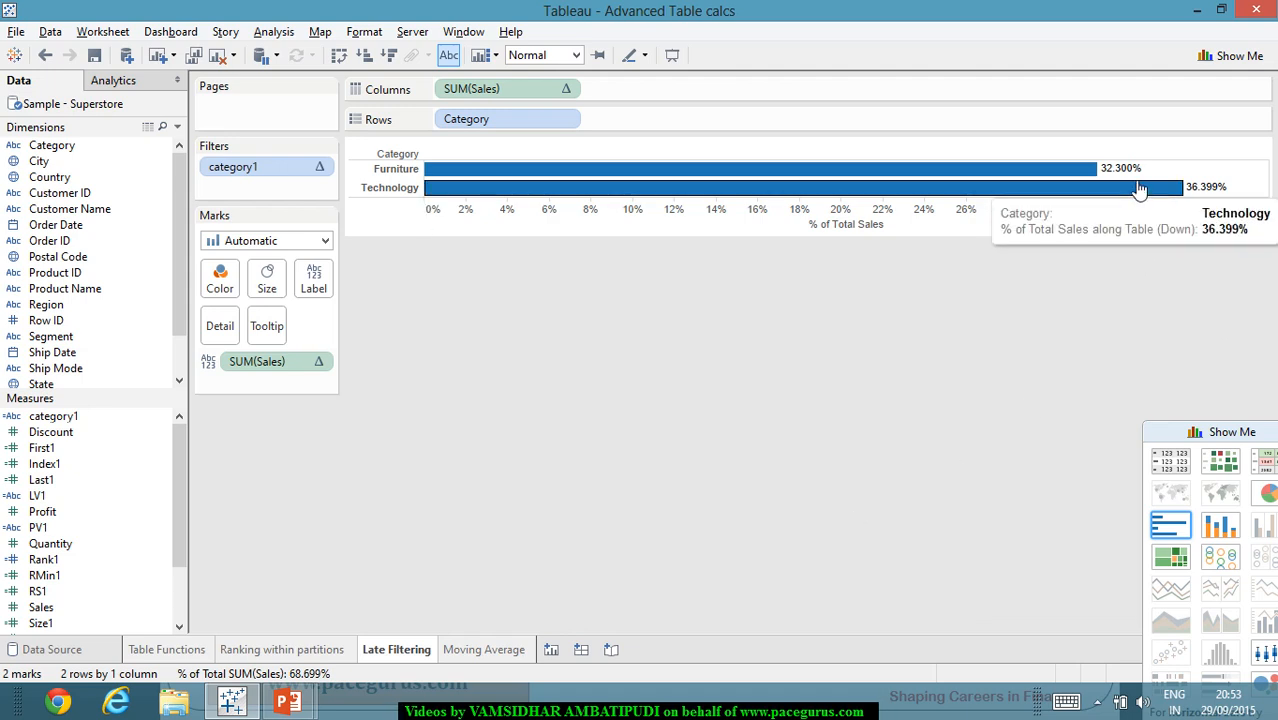
mouse_move(1138, 178)
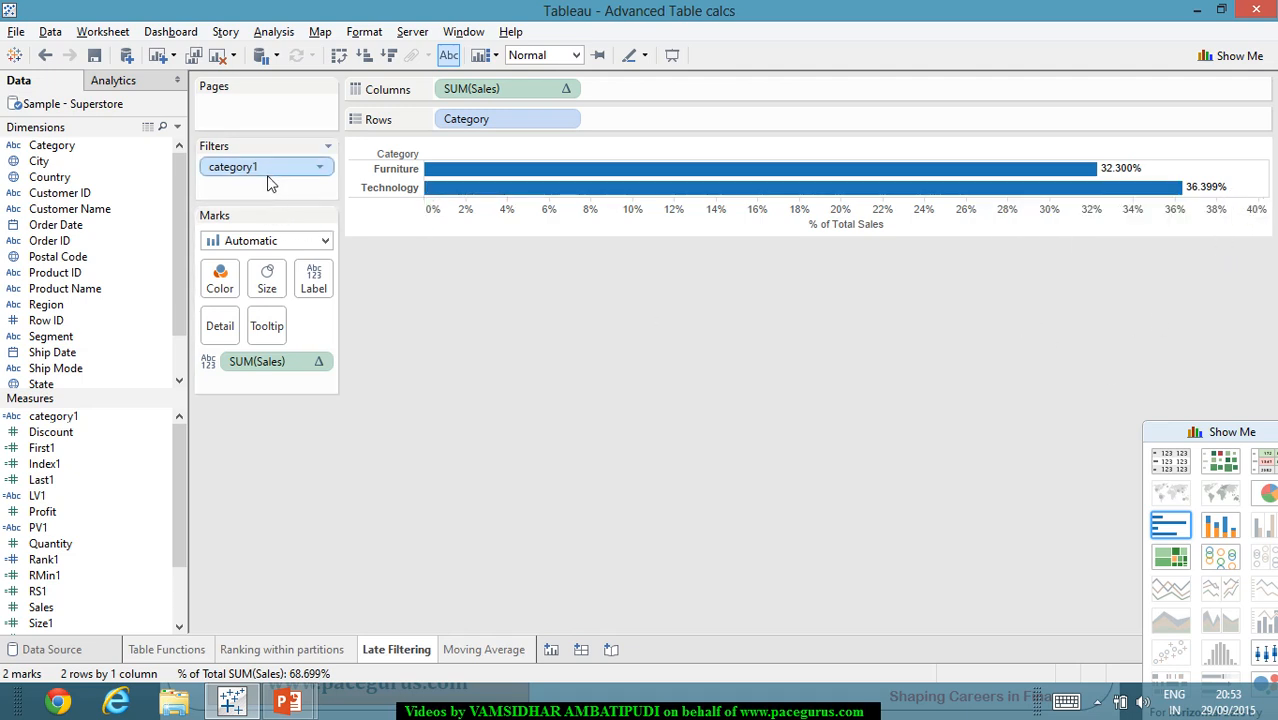
mouse_move(732, 190)
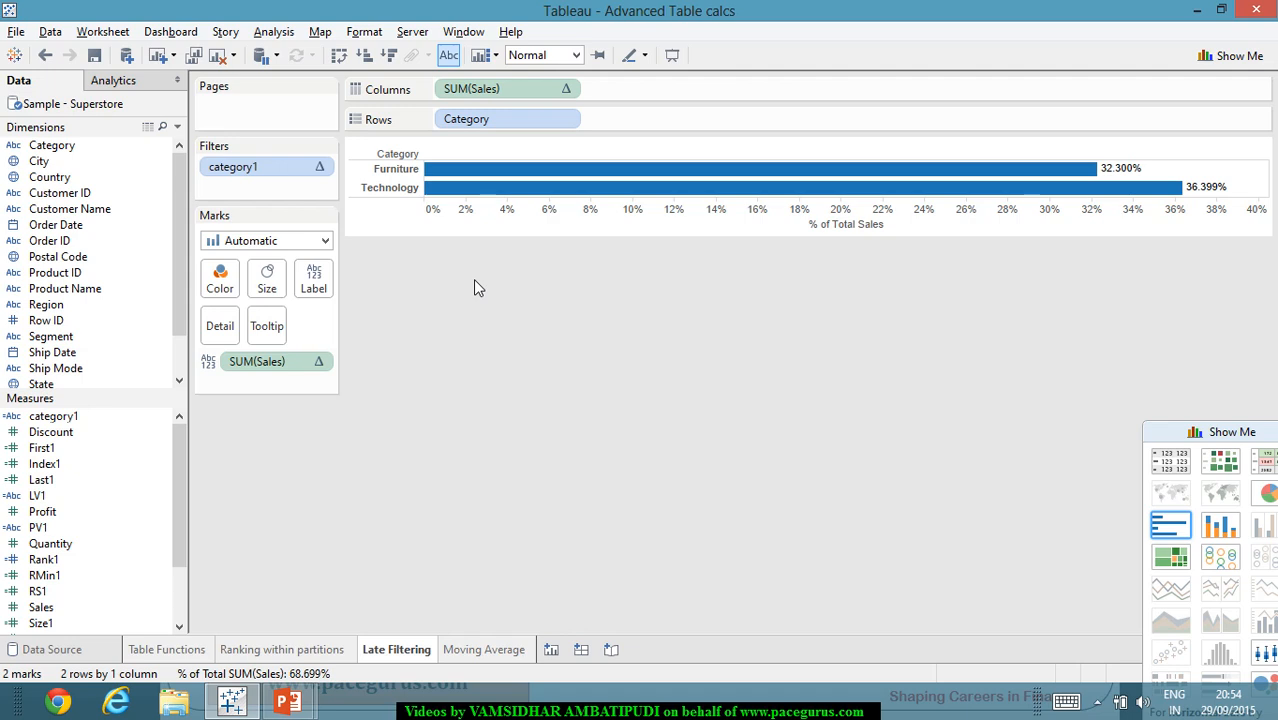
mouse_move(573, 199)
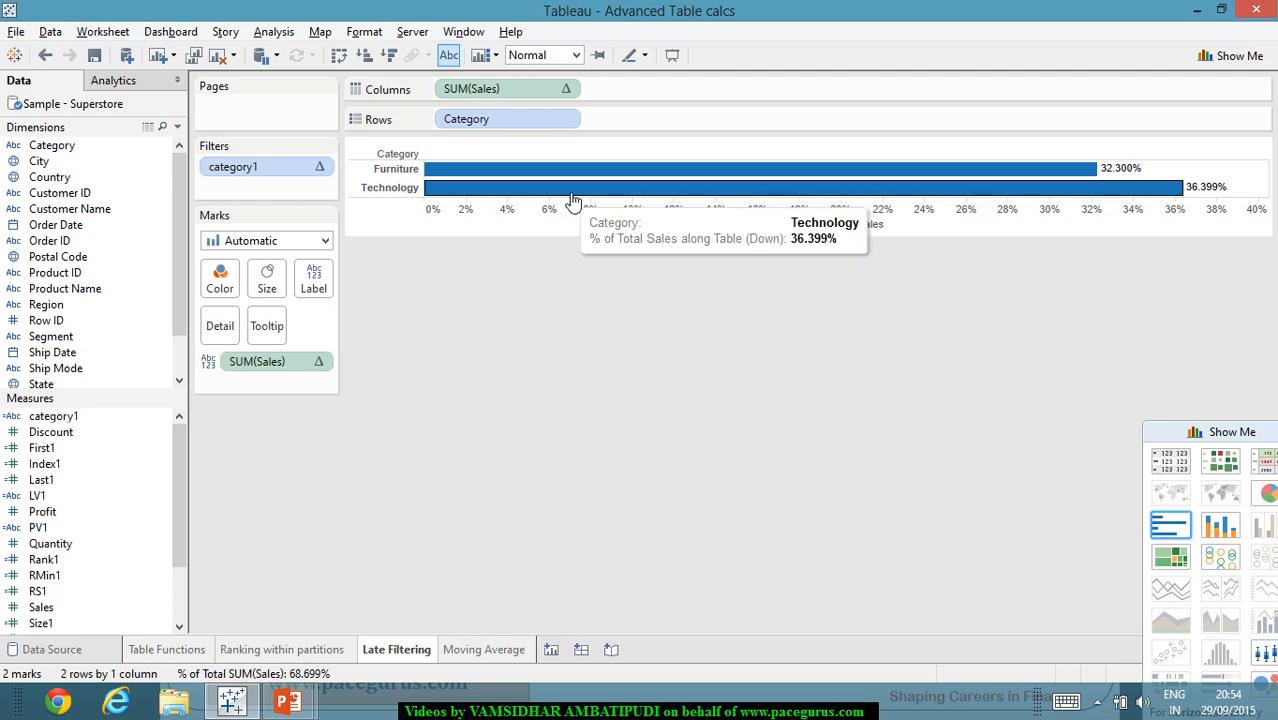